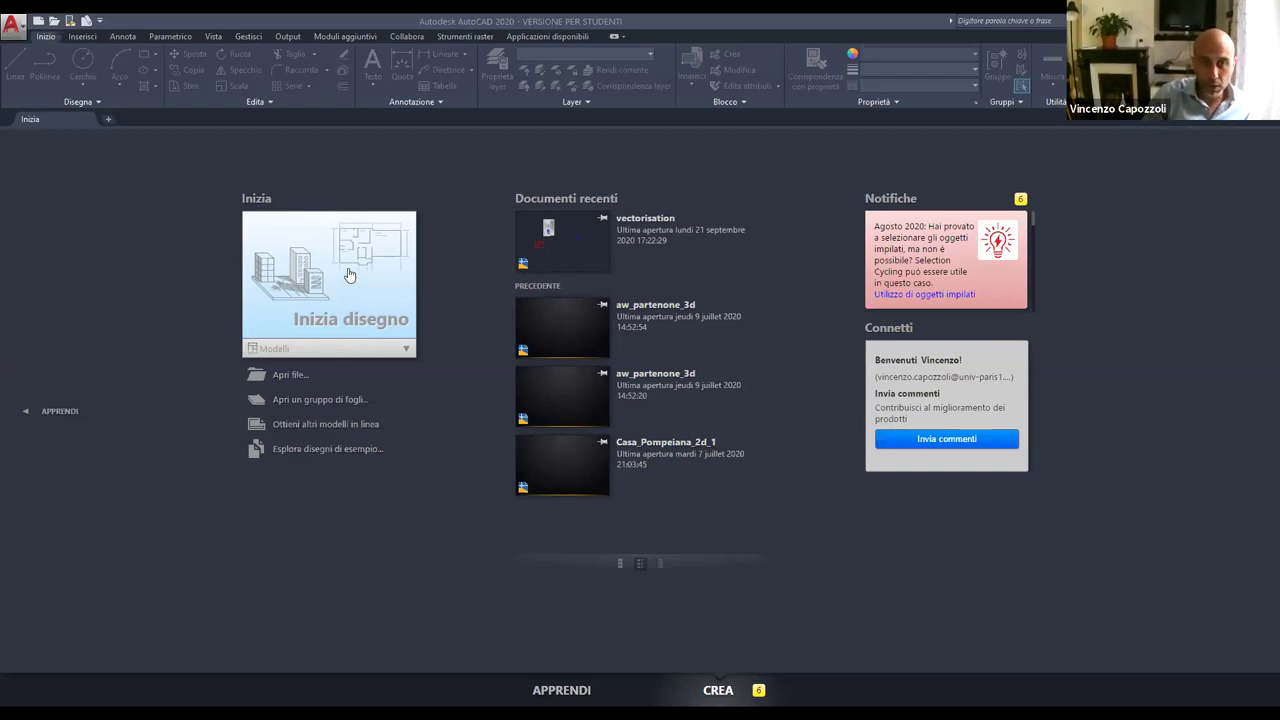
Create the new blank drawing Disegno1 with Inizia disegno on the Start tab.
left_click(349, 275)
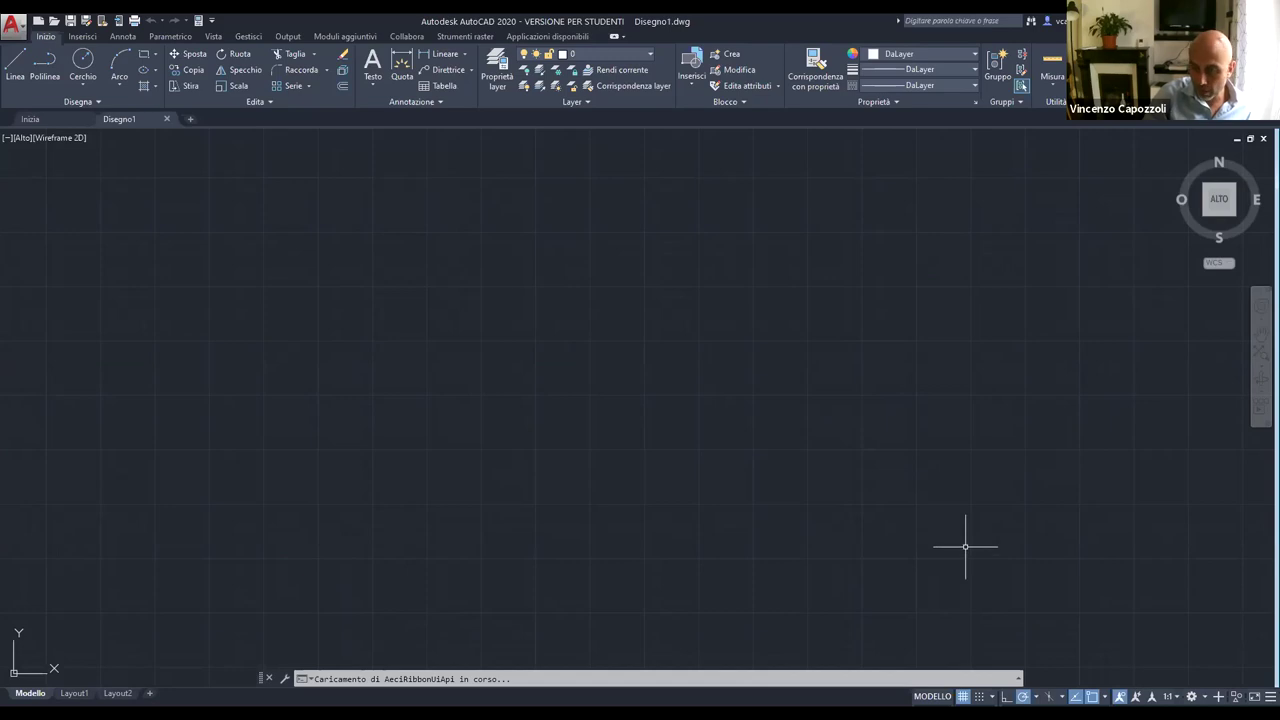
Toggle the status-bar customization menu, then open the workspace list from the gear icon.
left_click(1268, 696)
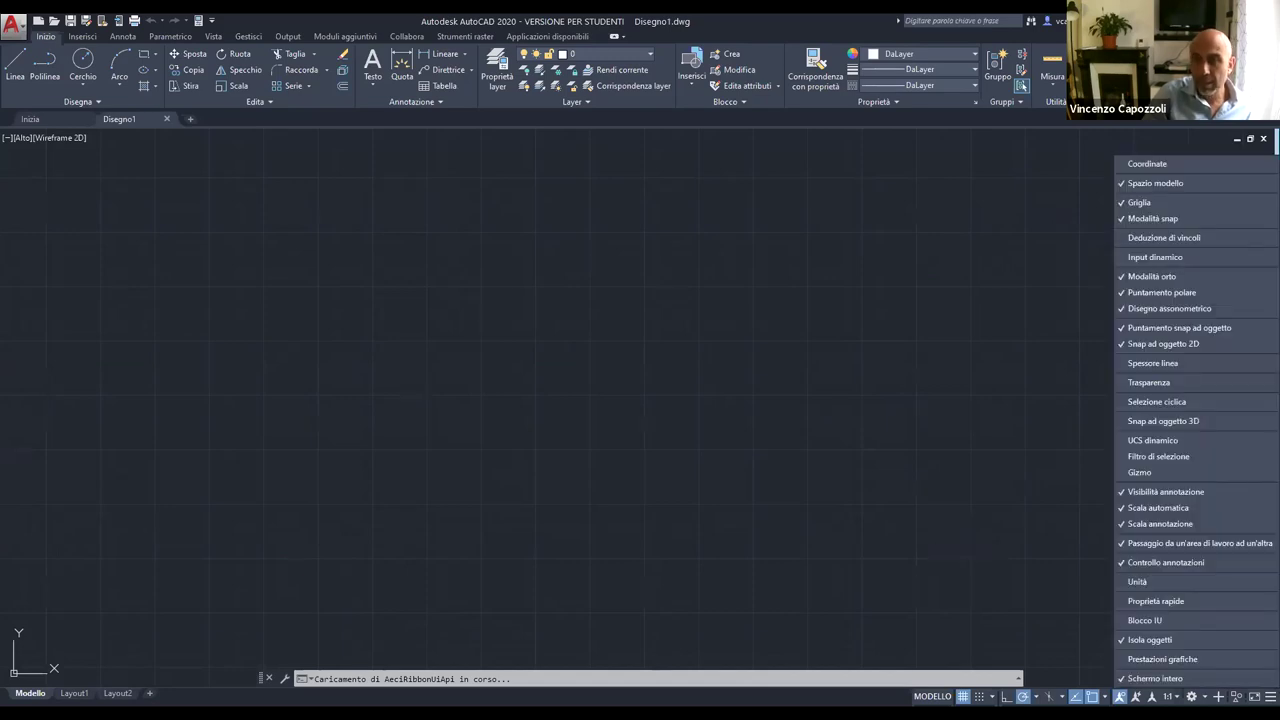
left_click(1243, 633)
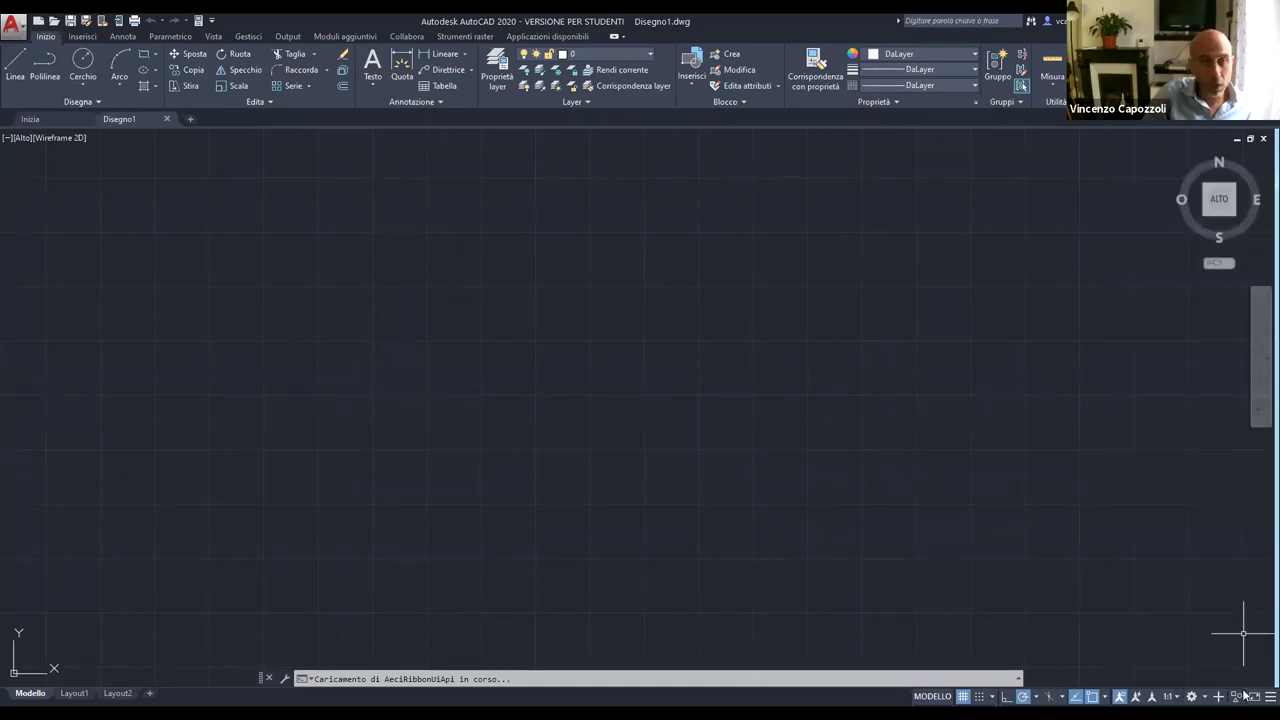
left_click(1192, 697)
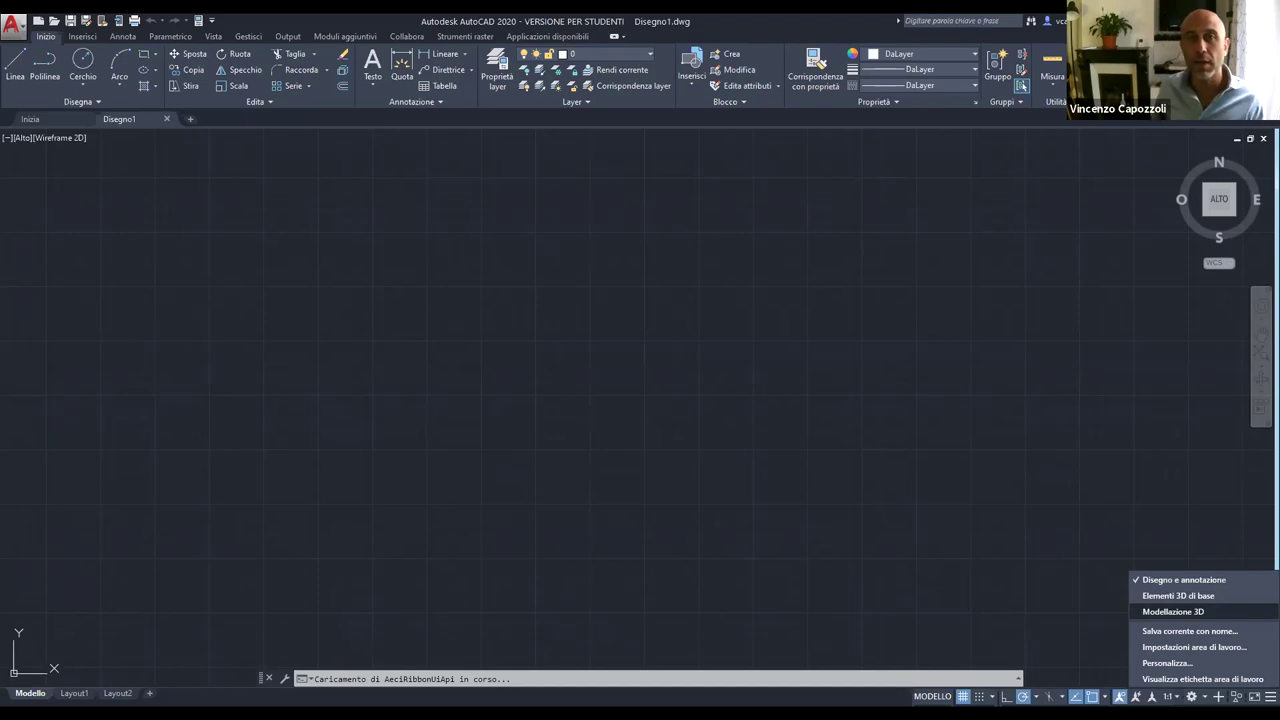
Switch to the Modellazione 3D workspace and give the viewport the Concettuale visual style.
left_click(1185, 611)
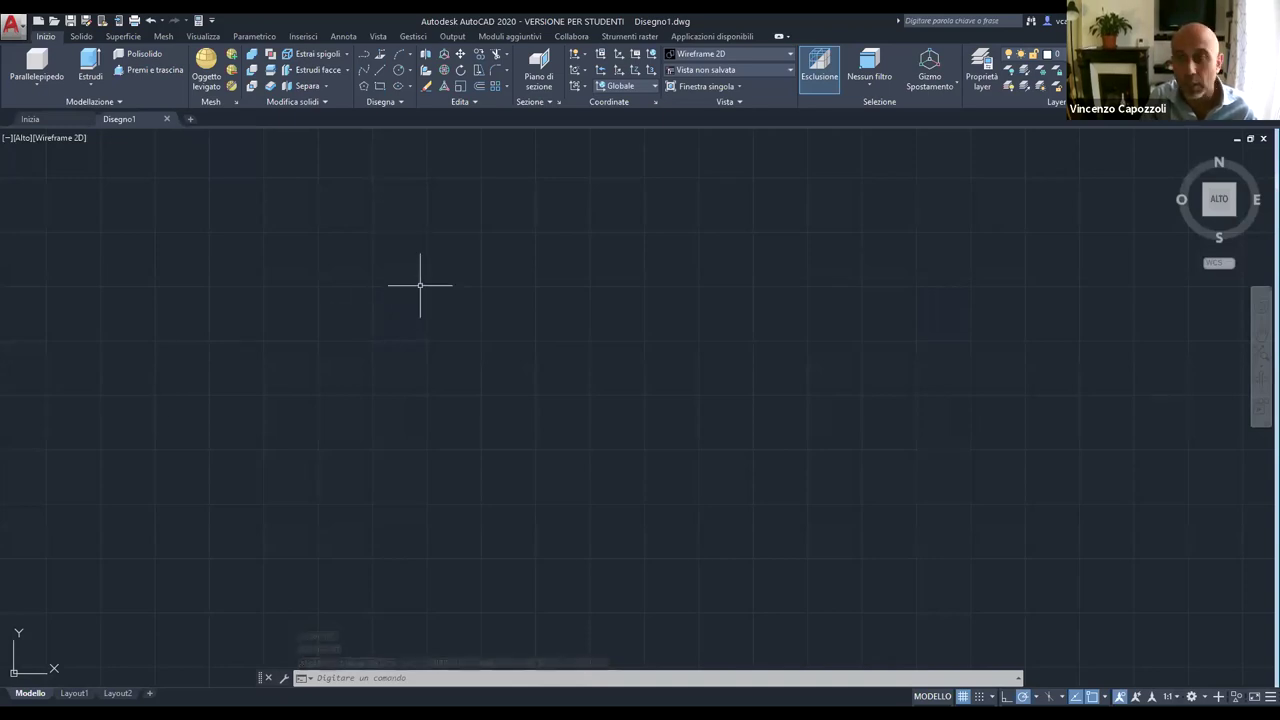
middle_click_drag(390, 350, 566, 210)
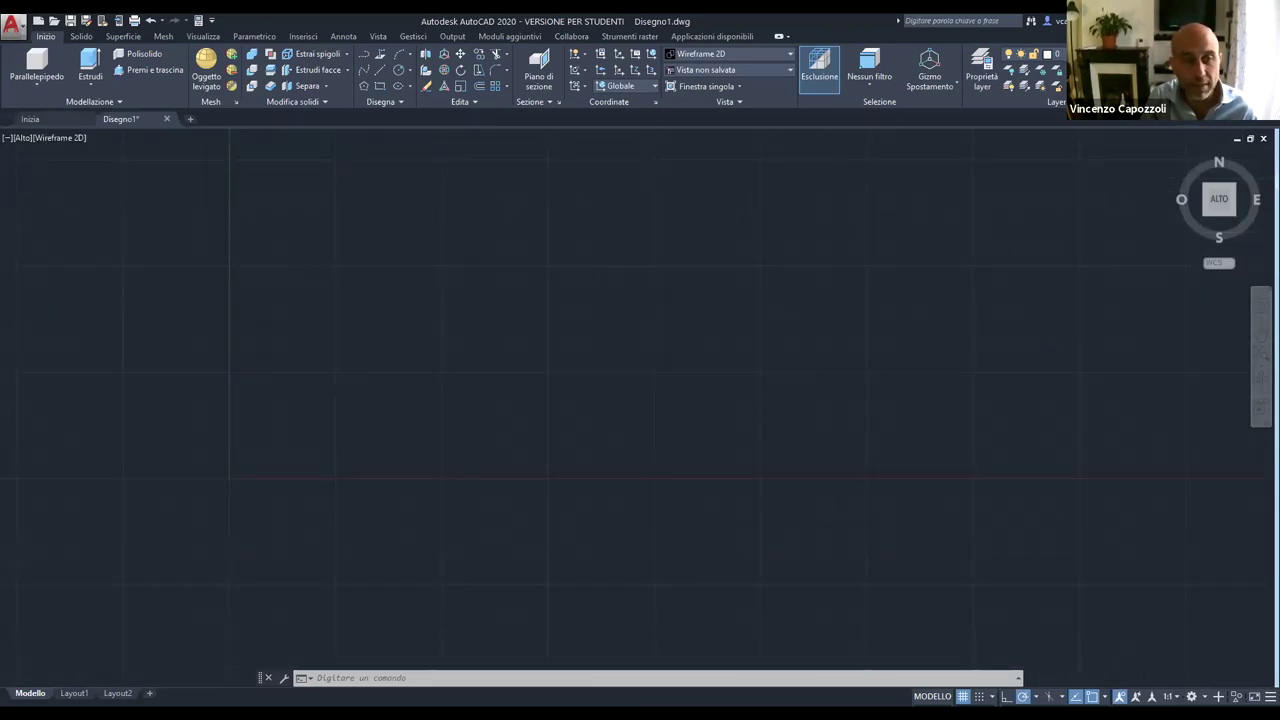
scroll(267, 409, "up", 2)
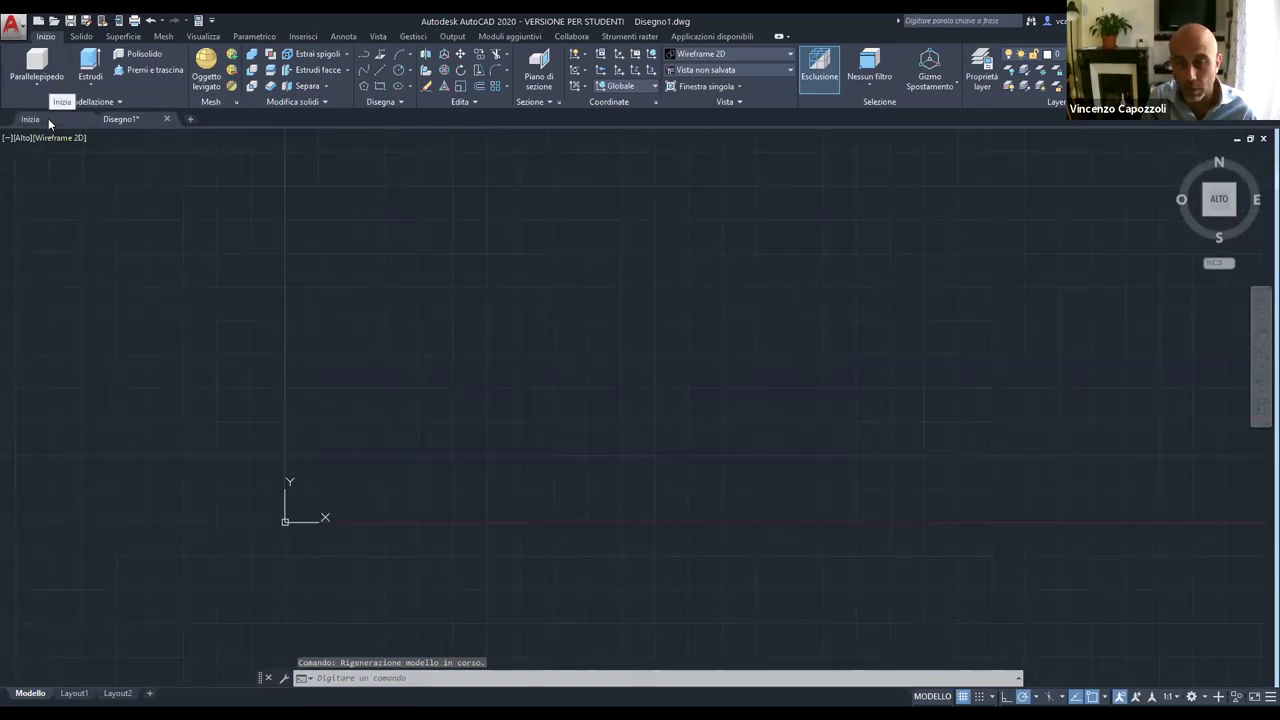
left_click(786, 55)
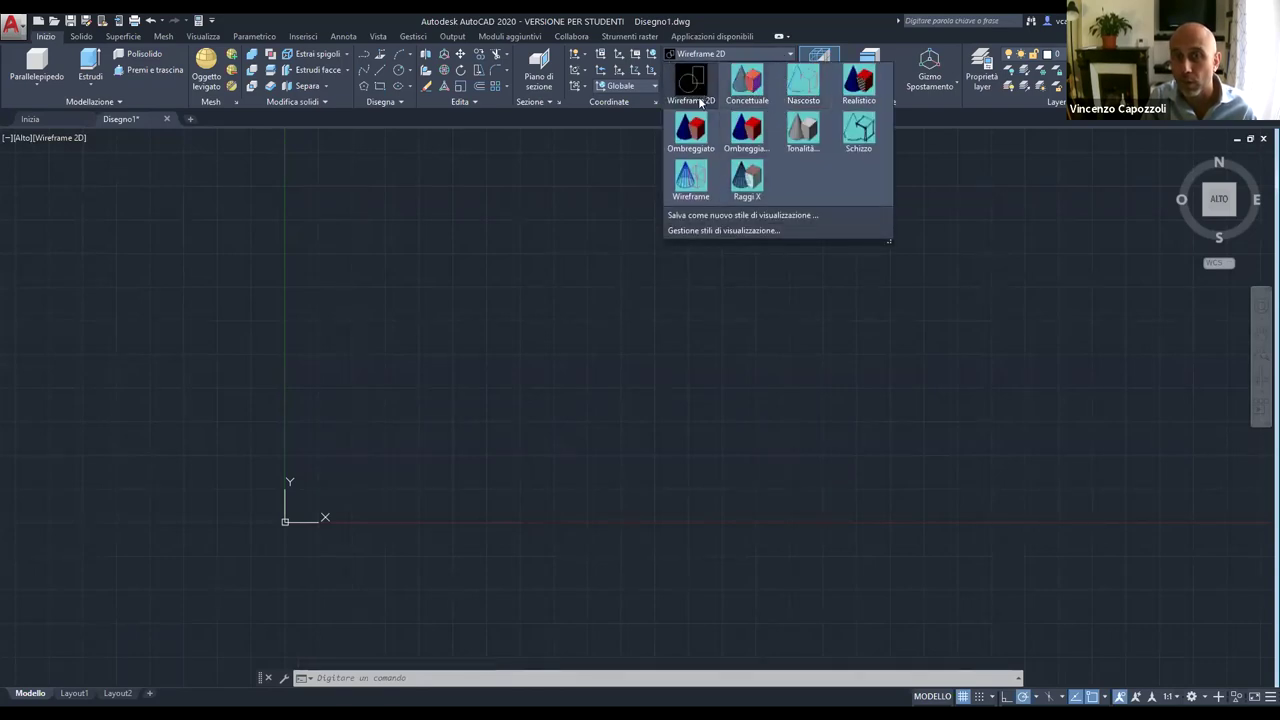
left_click(754, 80)
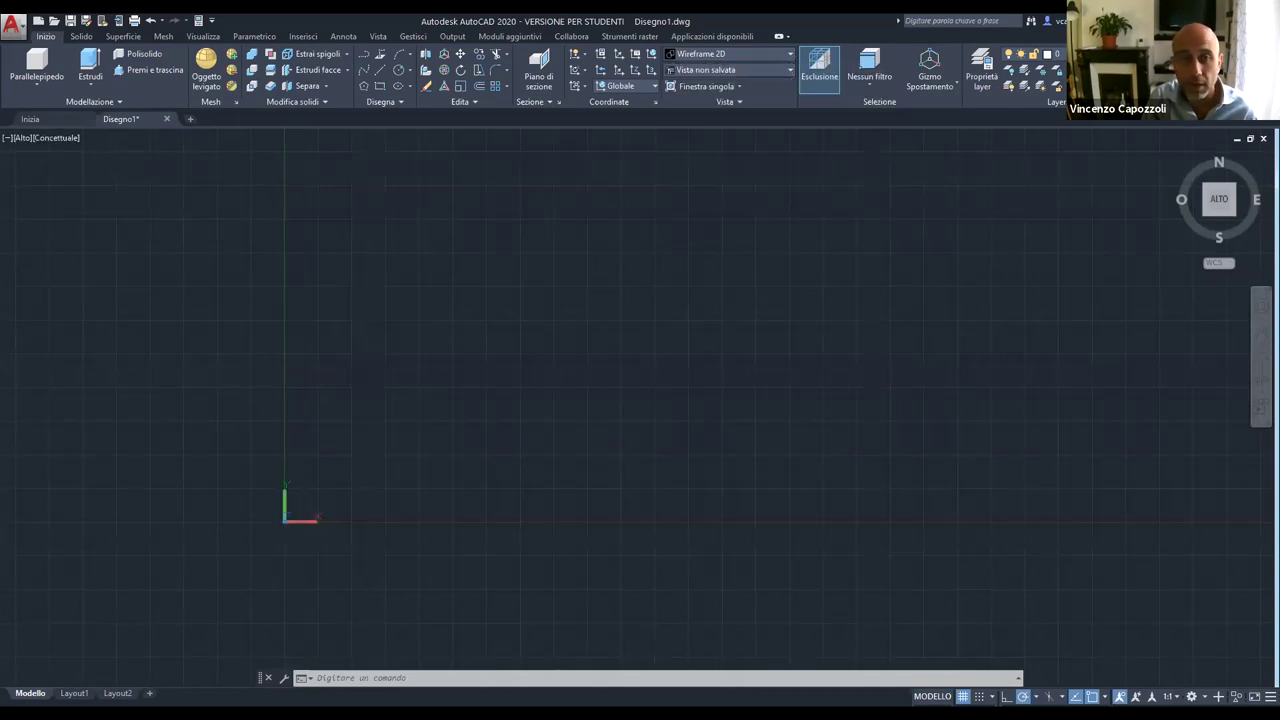
Zoom in around the origin and reopen the workspace list to pick Disegno e annotazione.
scroll(110, 550, "up", 3)
scroll(330, 598, "down", 2)
scroll(400, 560, "up", 3)
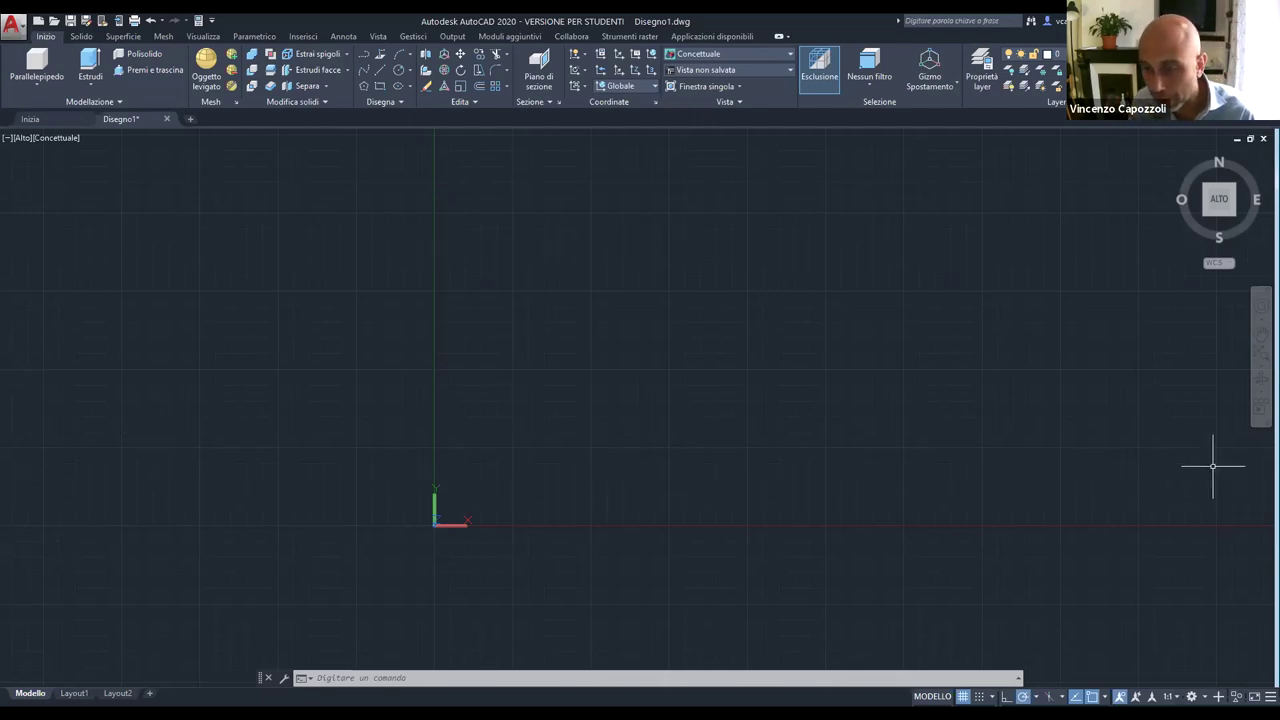
left_click(1191, 696)
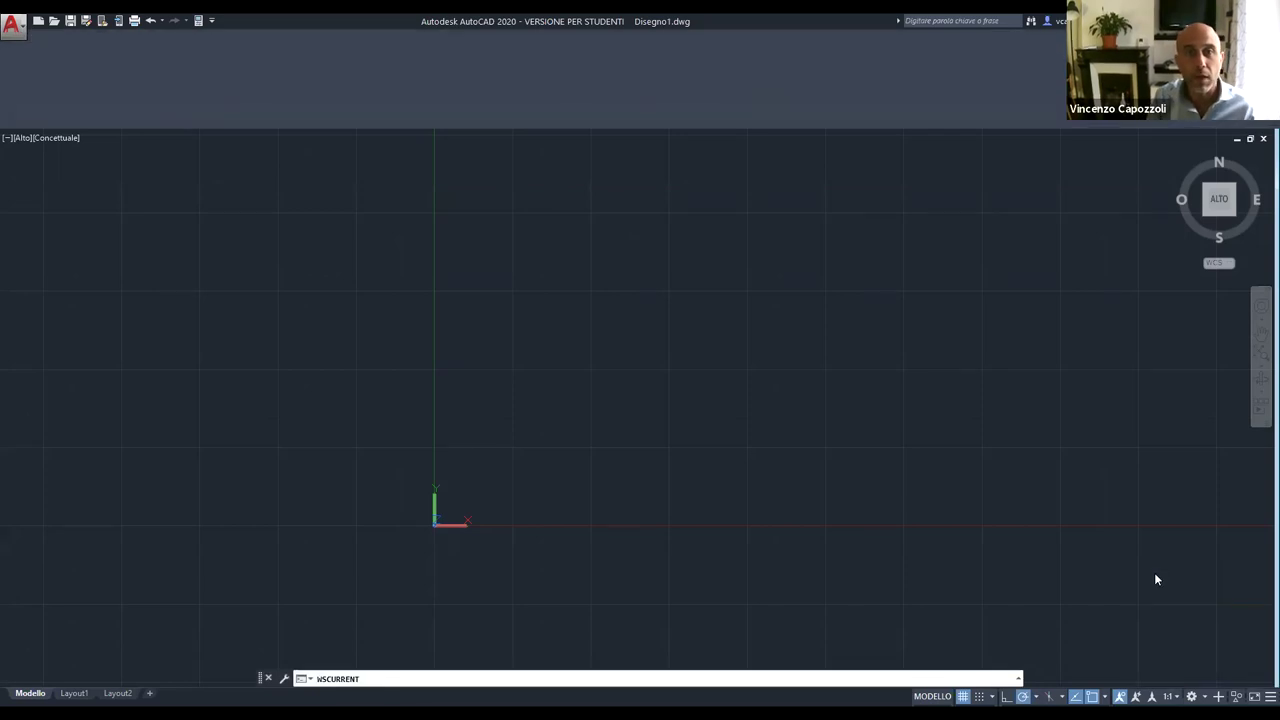
Dismiss the leftover WSCURRENT prompt once the Disegno e annotazione ribbon loads.
key("Return")
key("Escape")
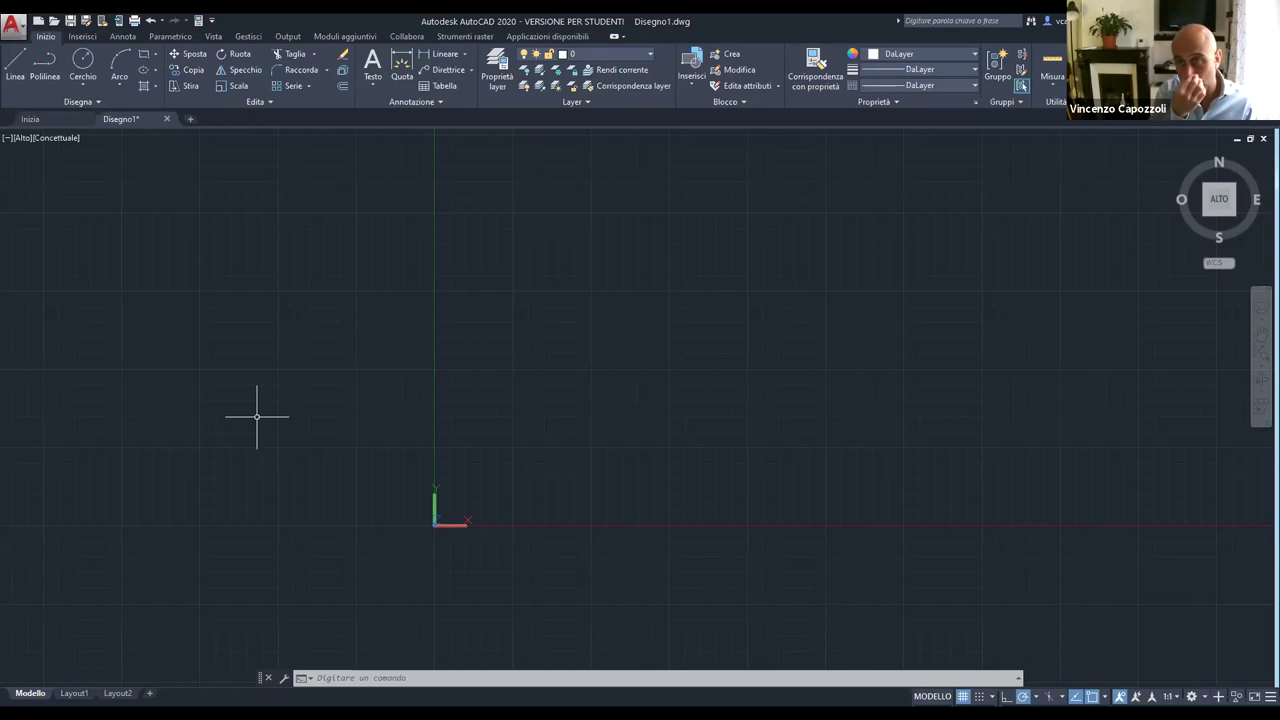
Choose Salva con nome from the red A application menu.
left_click(26, 30)
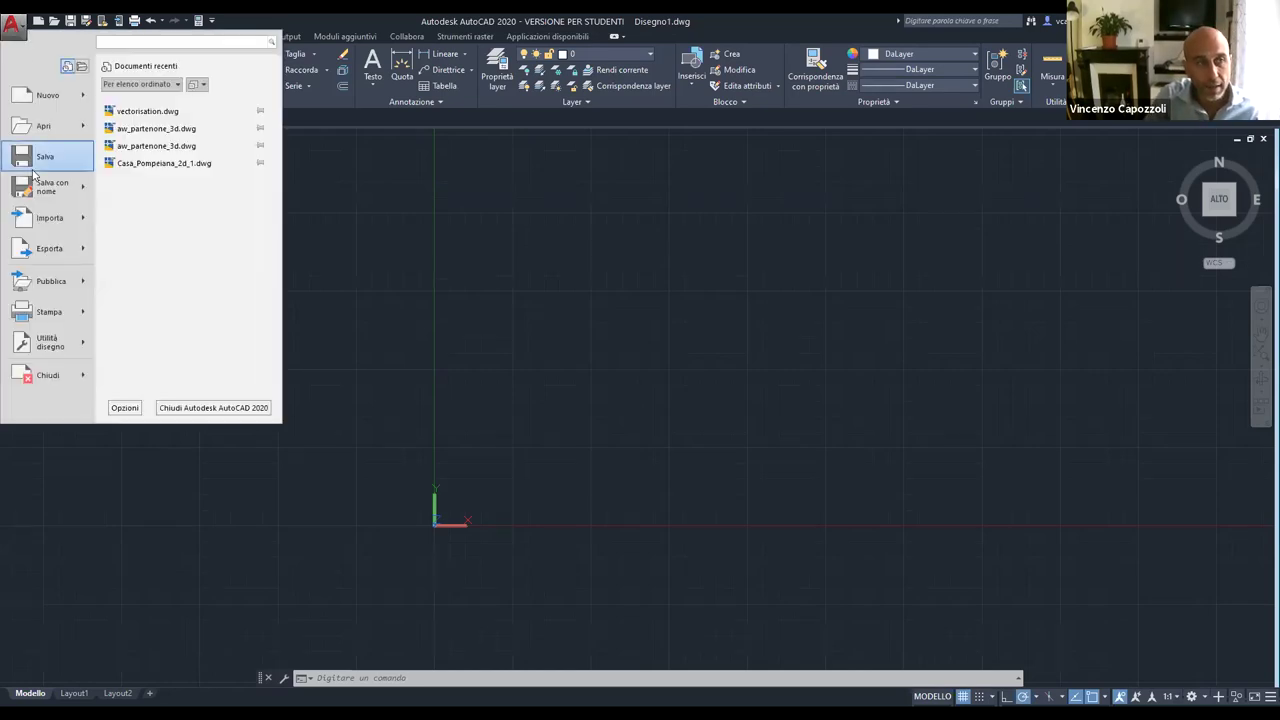
mouse_move(46, 187)
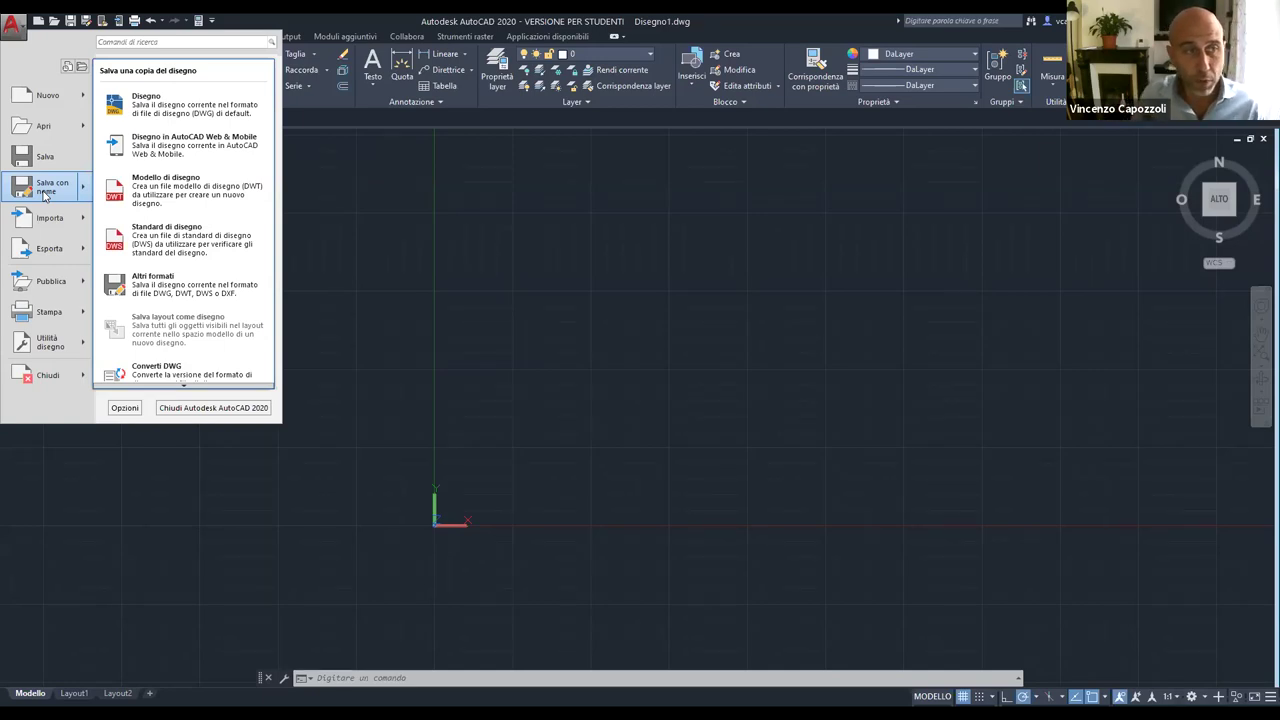
left_click(44, 195)
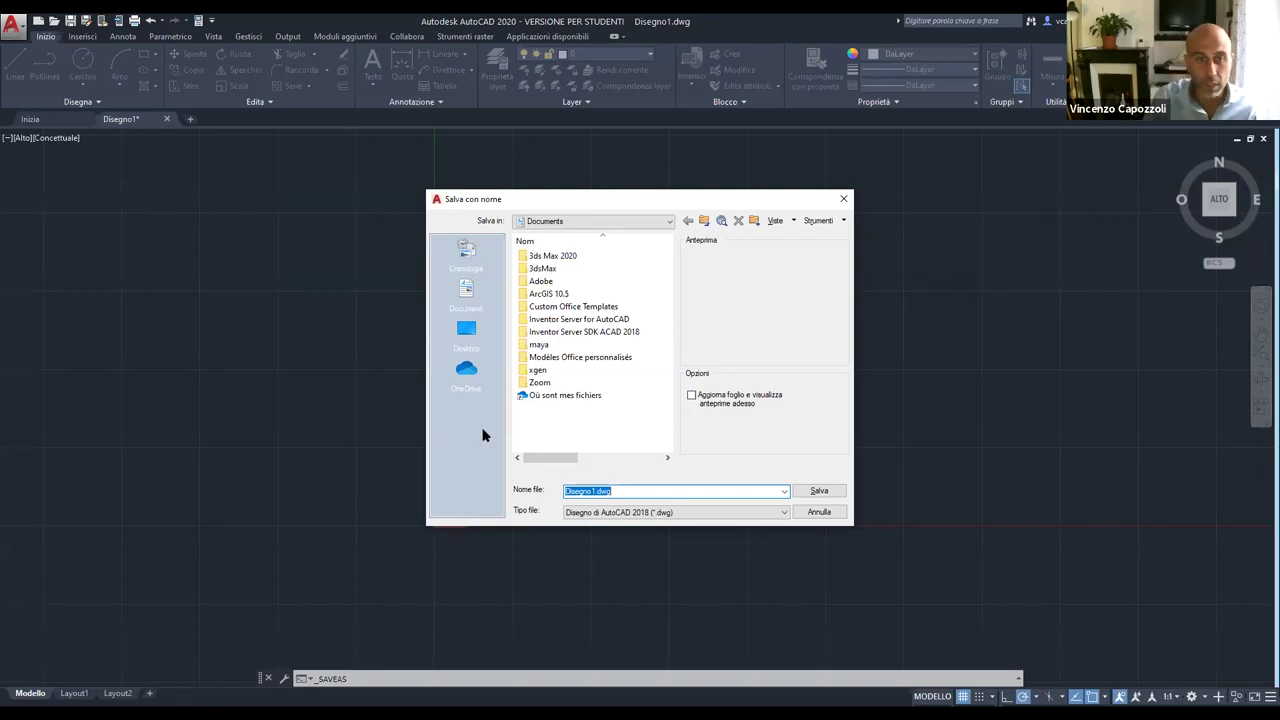
Point the save dialog at the Desktop (Bureau) folder and select the file name text.
left_click(468, 330)
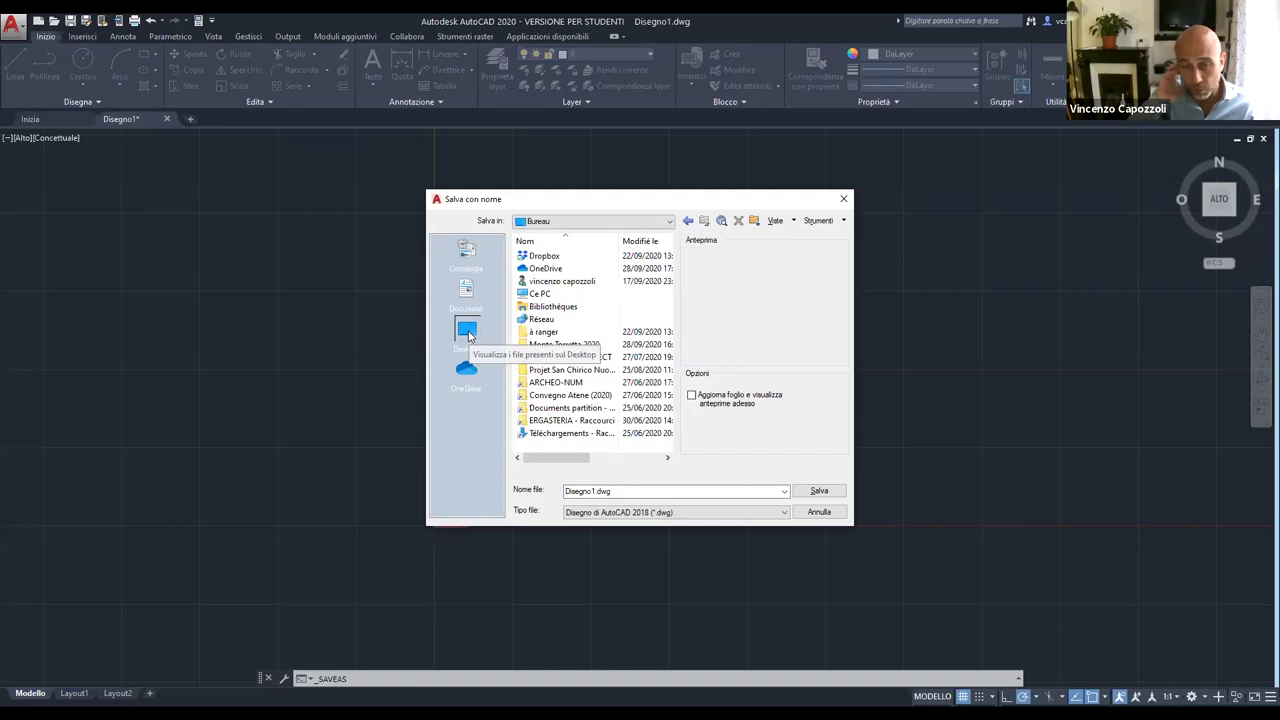
left_click_drag(565, 491, 598, 492)
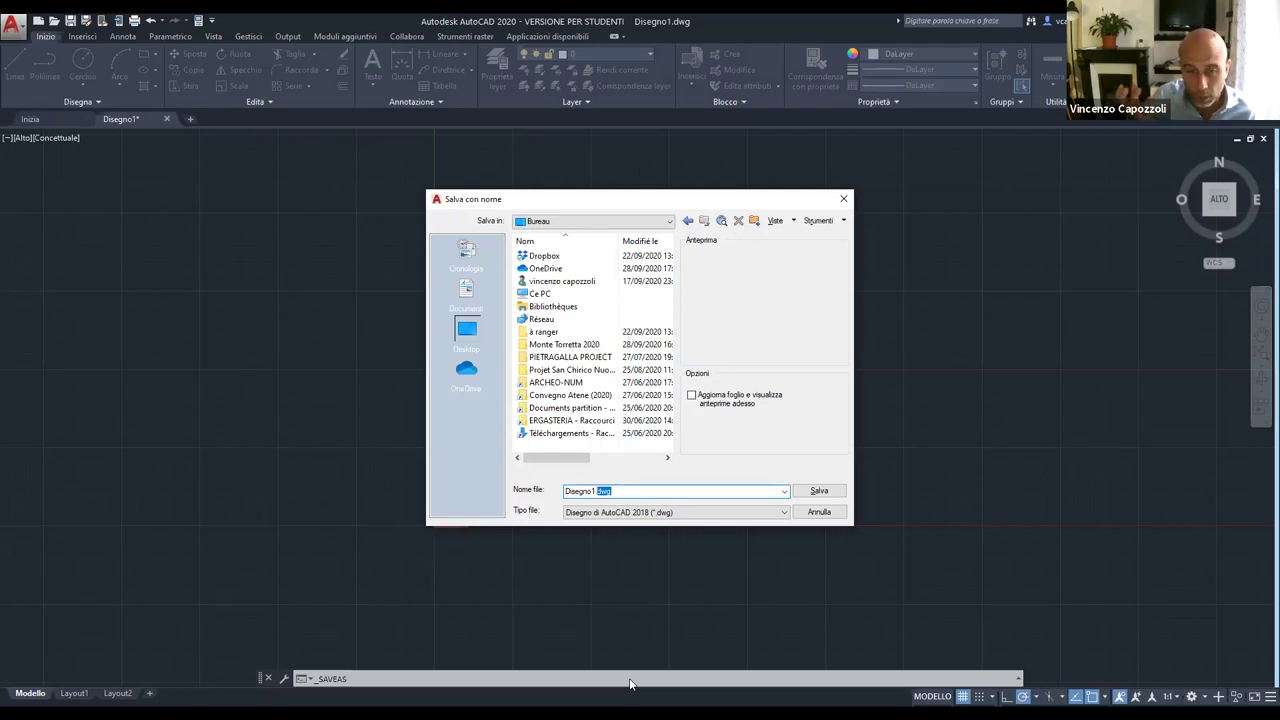
Expand the Tipo file dropdown to see the DWG and DXF save formats.
left_click(710, 514)
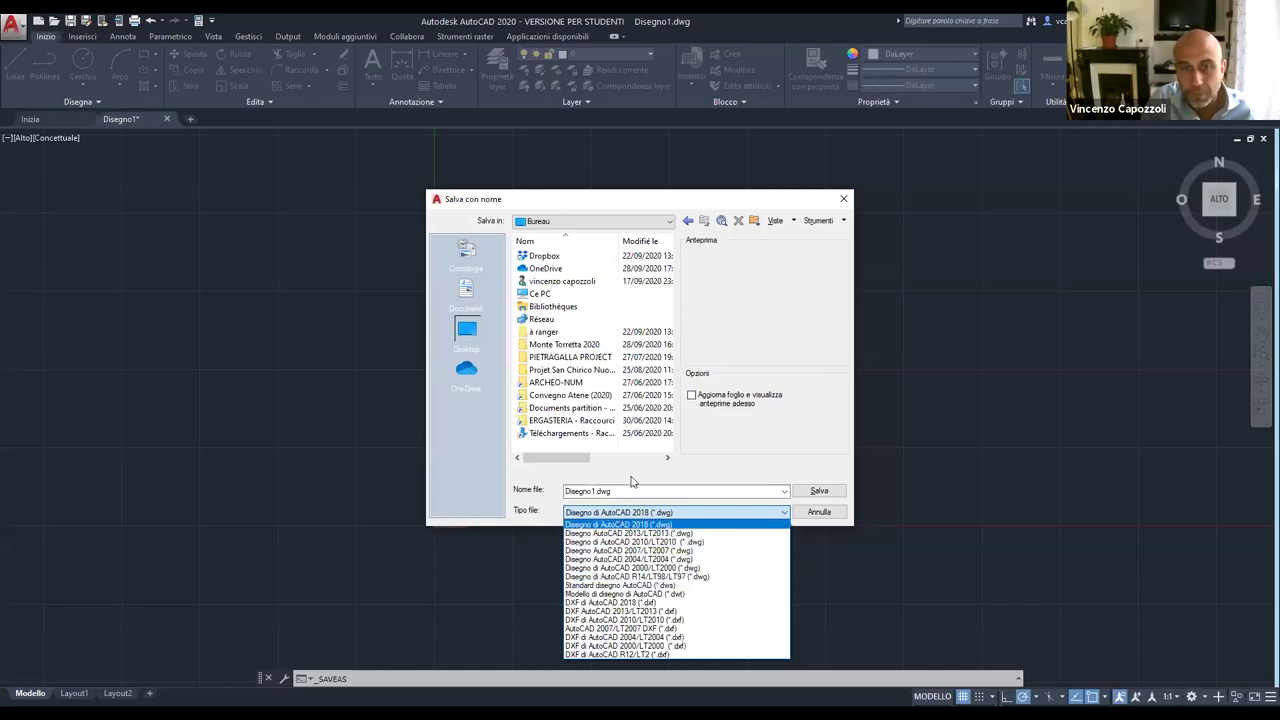
Keep the AutoCAD 2018 DWG file type and nudge the save window up and right.
left_click(638, 490)
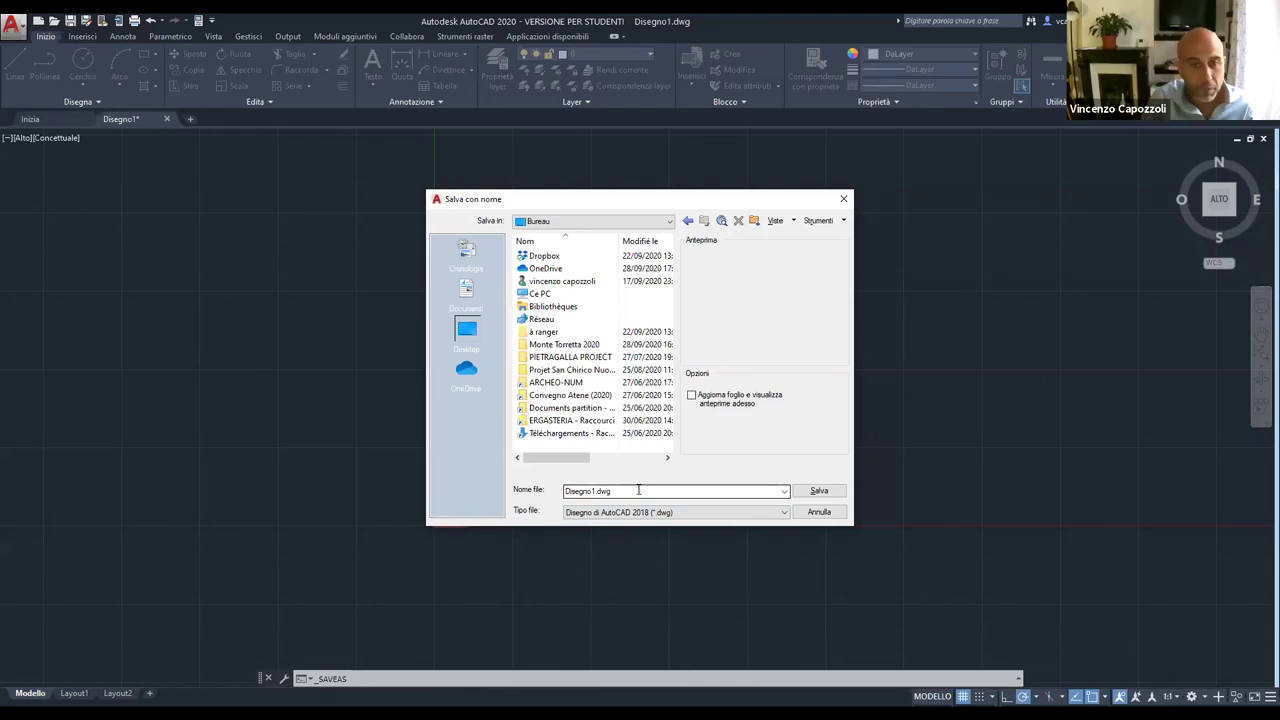
left_click(686, 513)
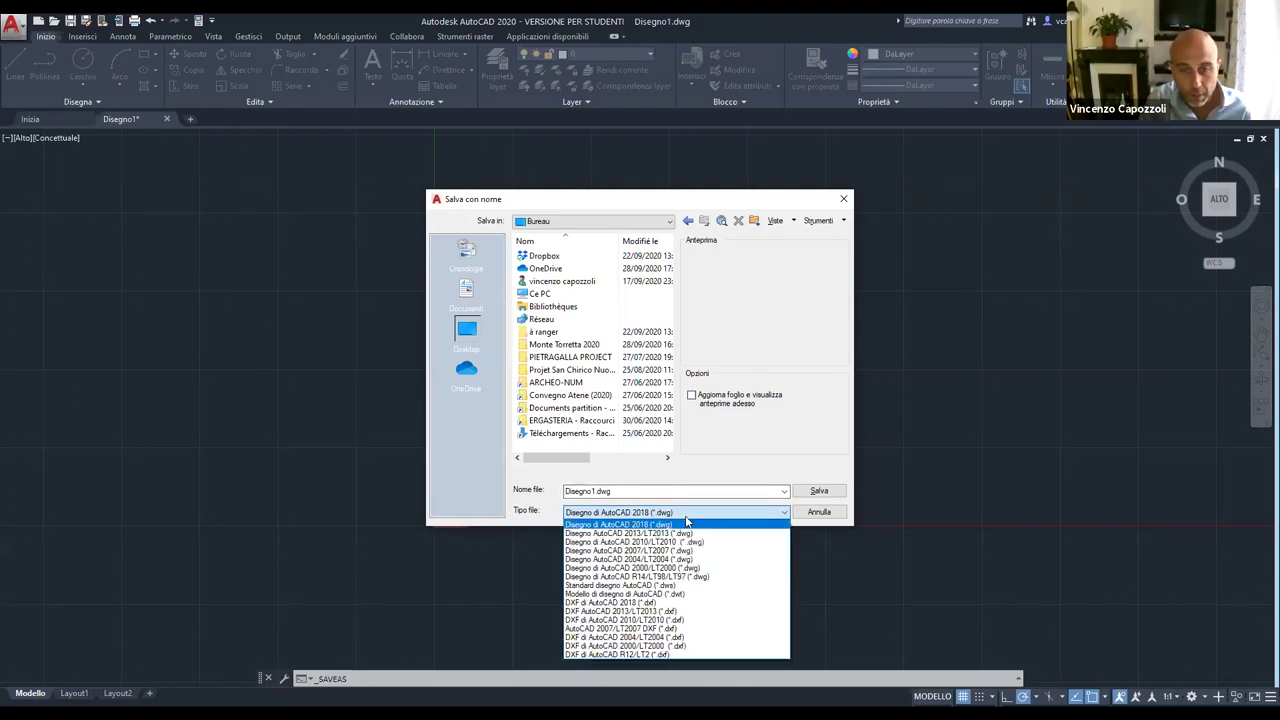
left_click(705, 492)
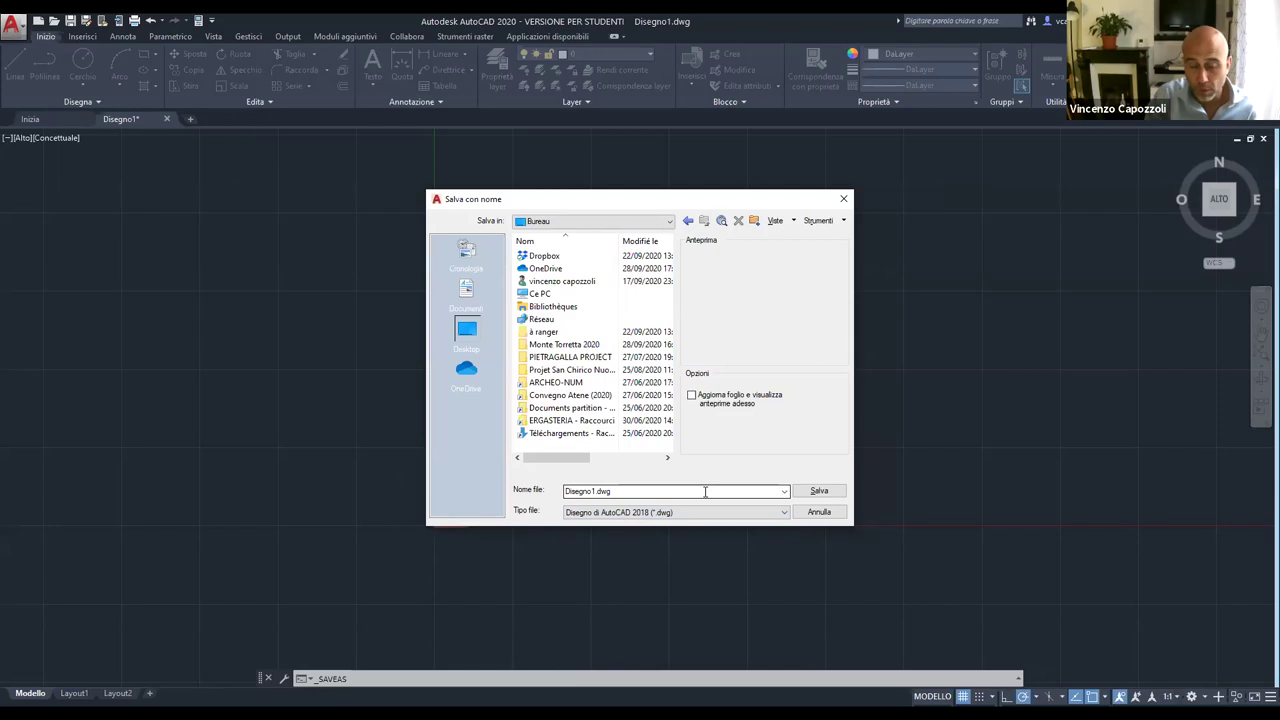
left_click_drag(735, 200, 760, 185)
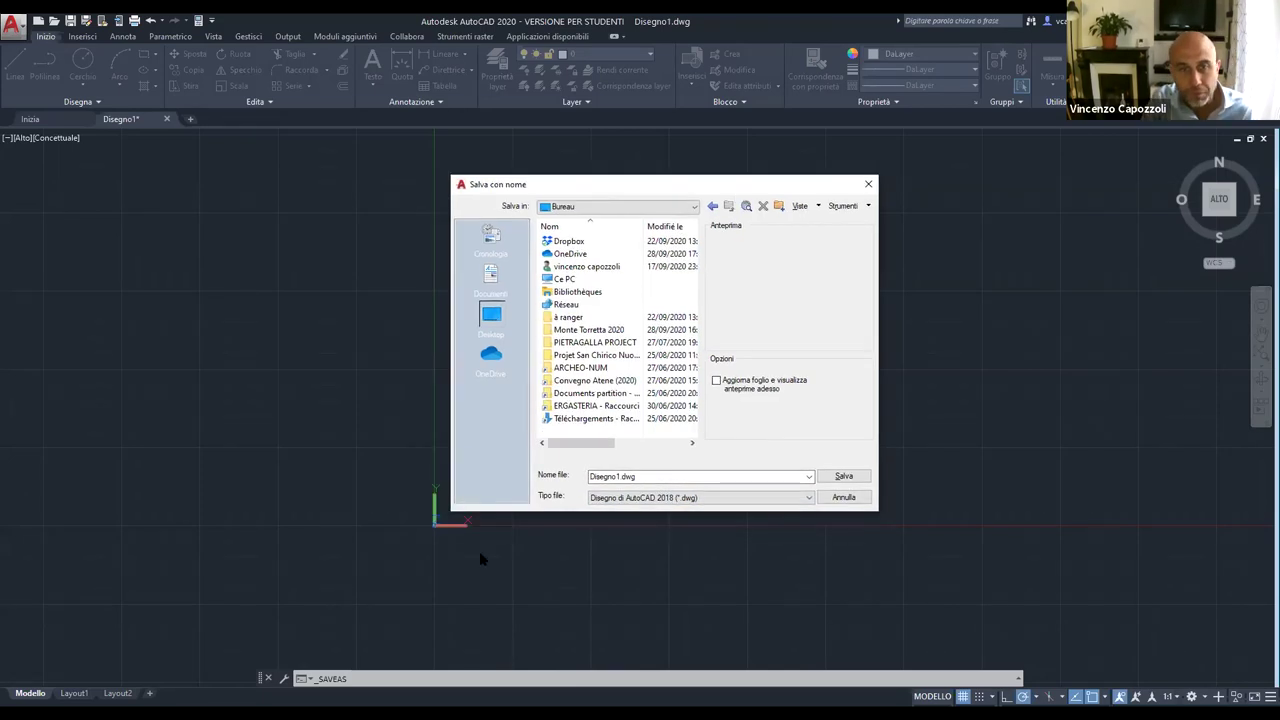
Rename the file to DAO_formation.dwg and save it to Bureau.
double_click(609, 478)
left_click(617, 478)
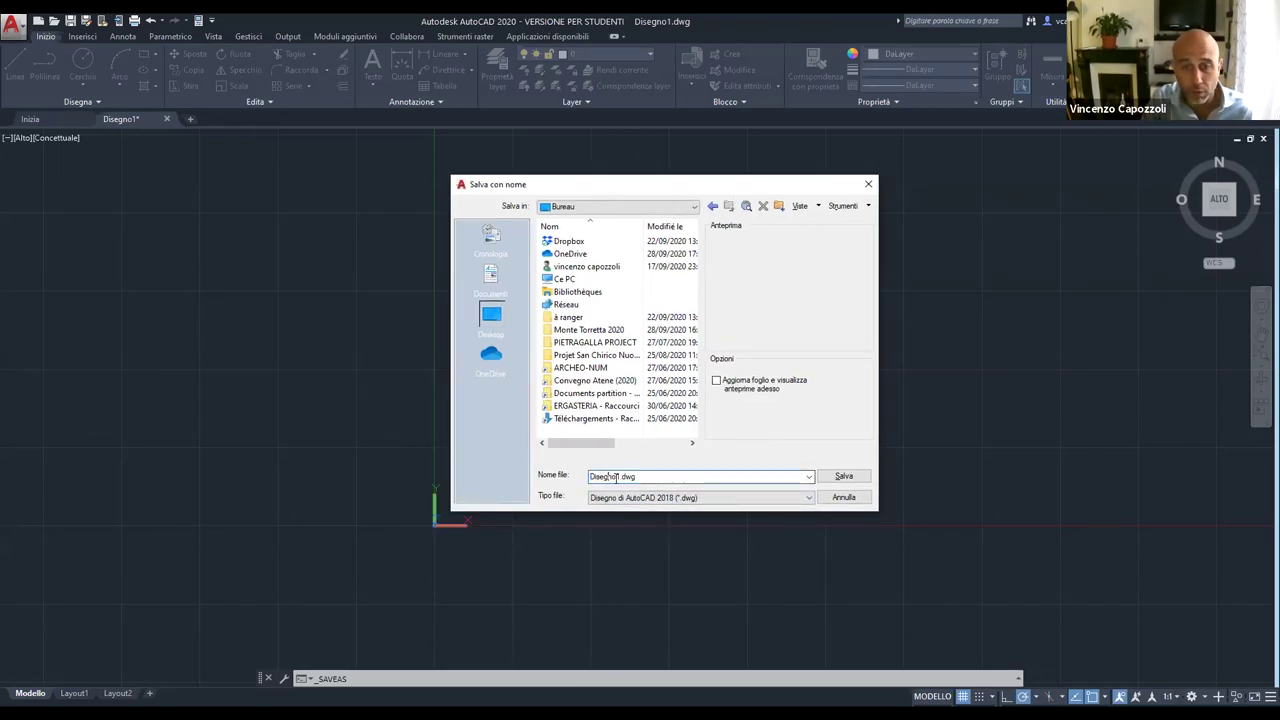
left_click_drag(620, 478, 594, 478)
type("DApo")
key("BackSpace")
key("BackSpace")
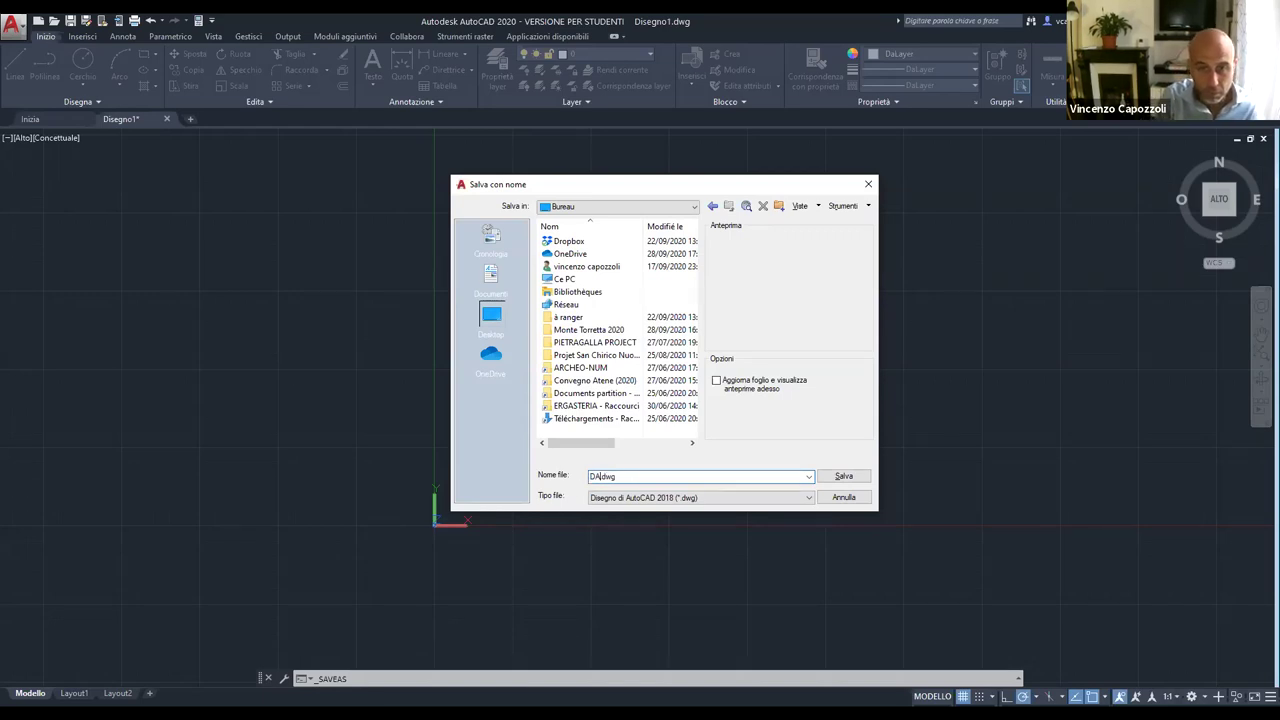
type("O")
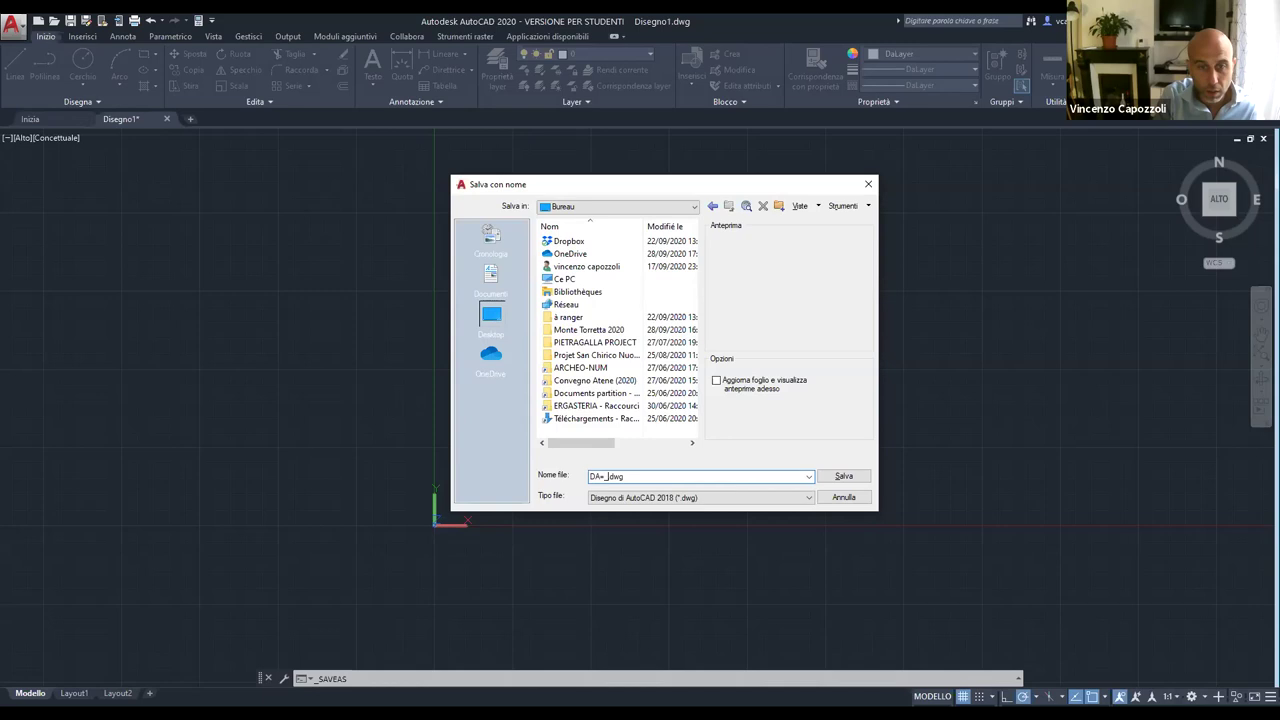
type("_formation")
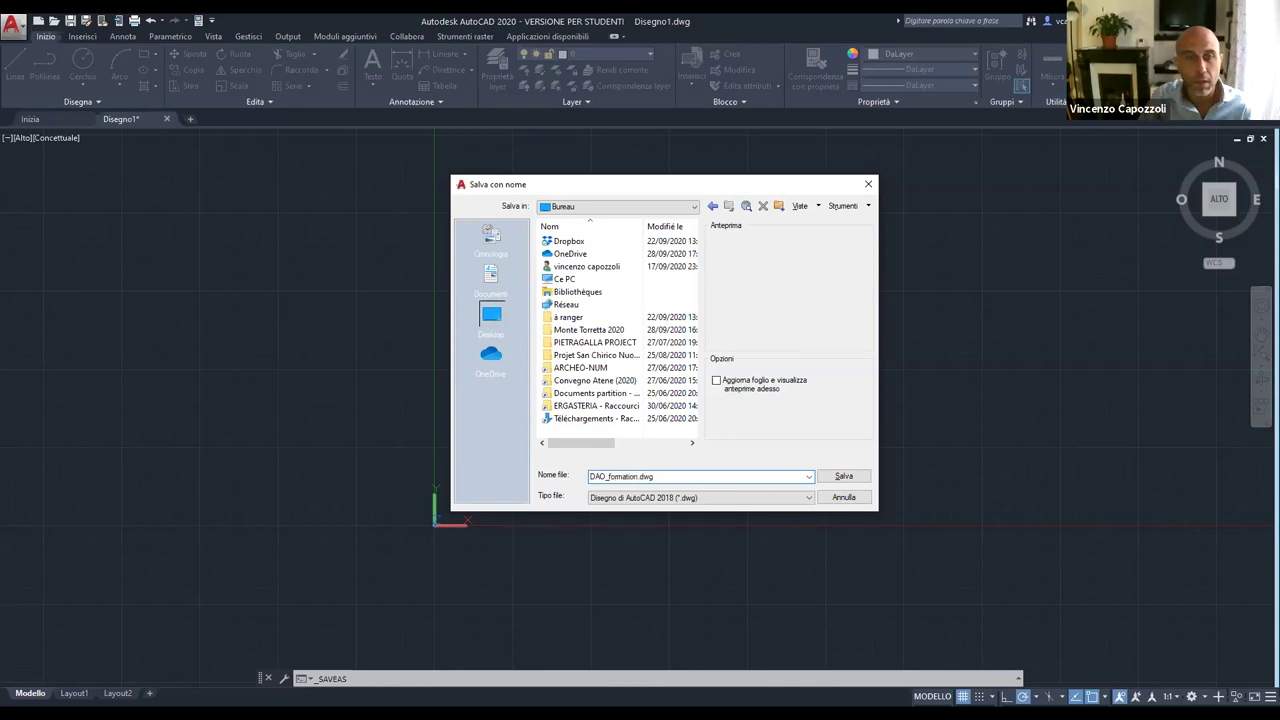
left_click(840, 478)
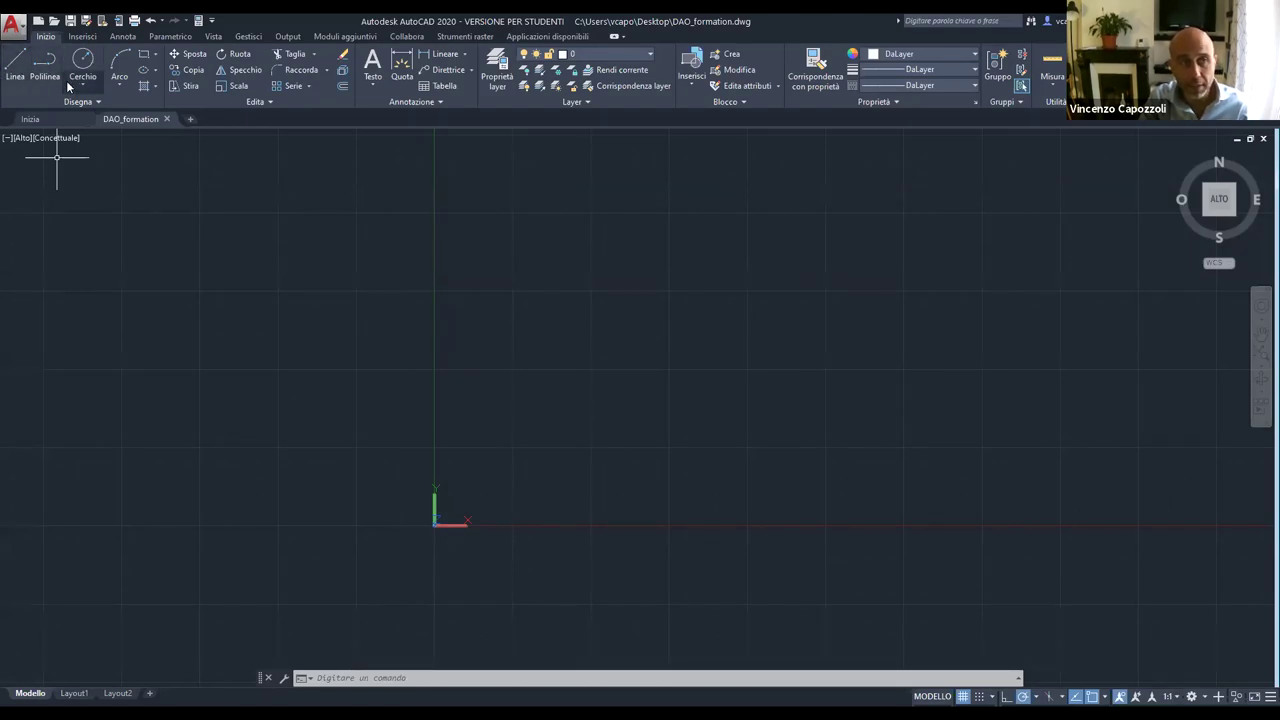
left_click(97, 100)
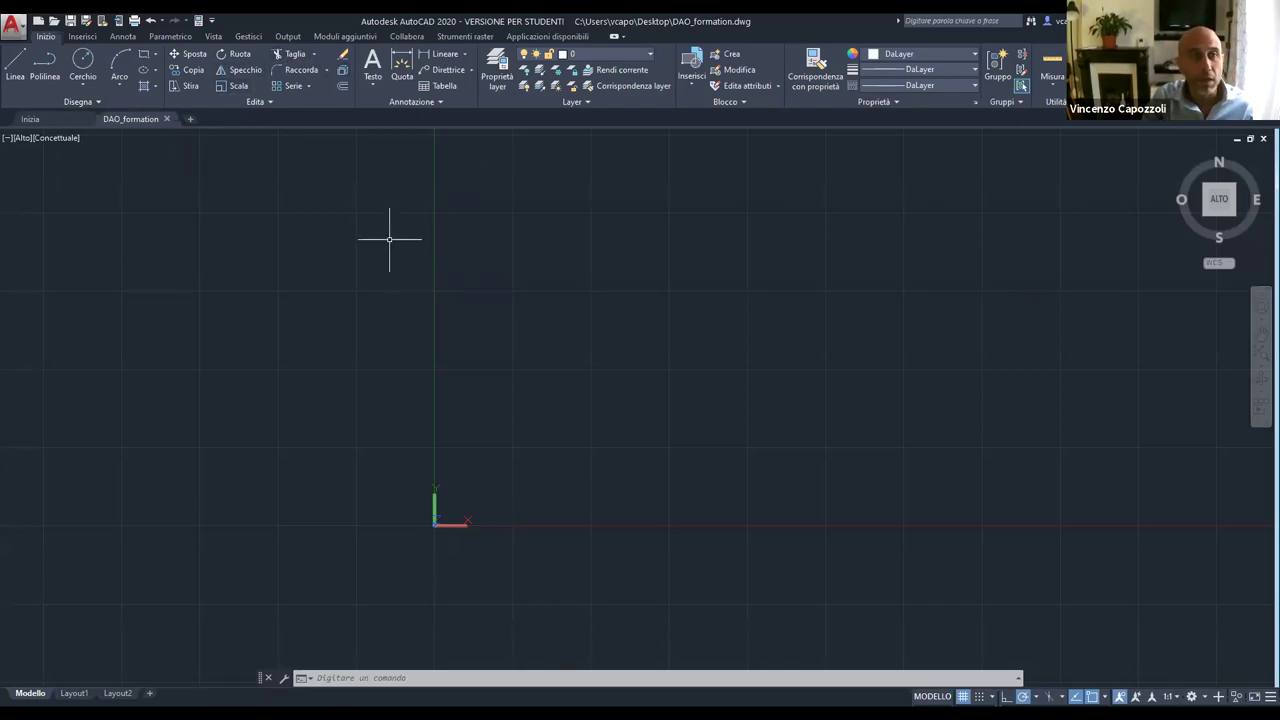
left_click(270, 102)
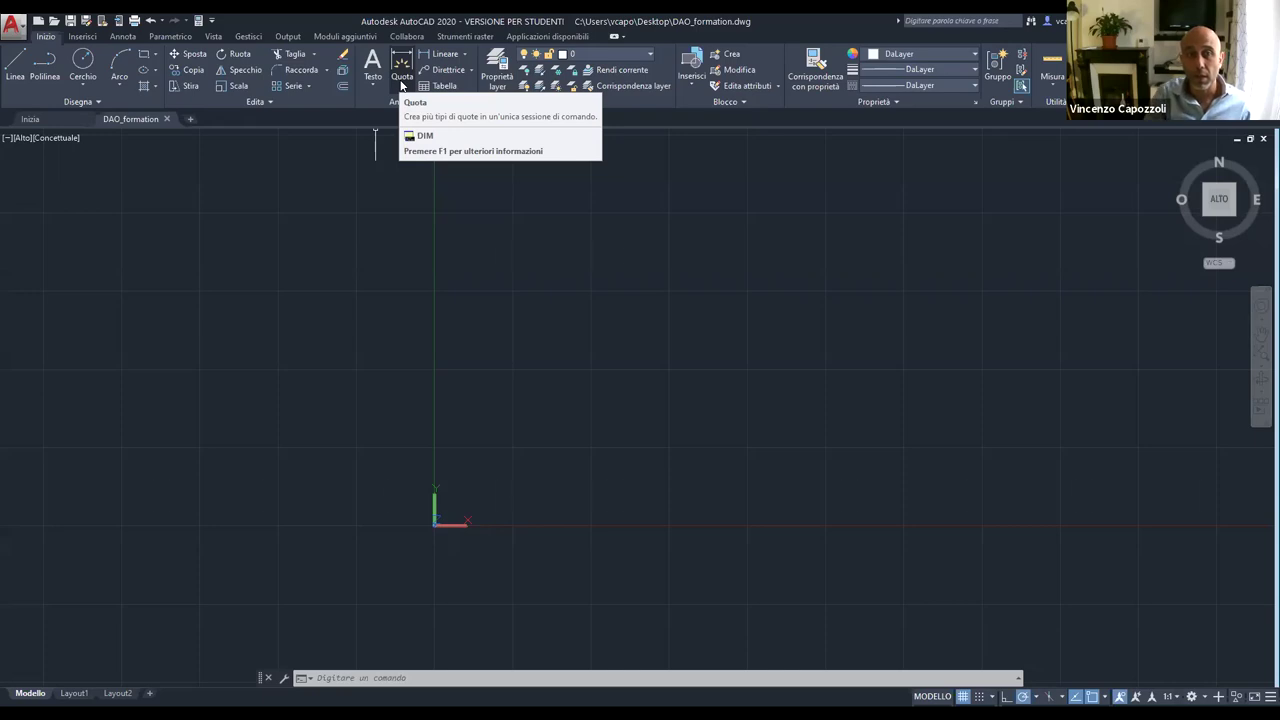
left_click(467, 56)
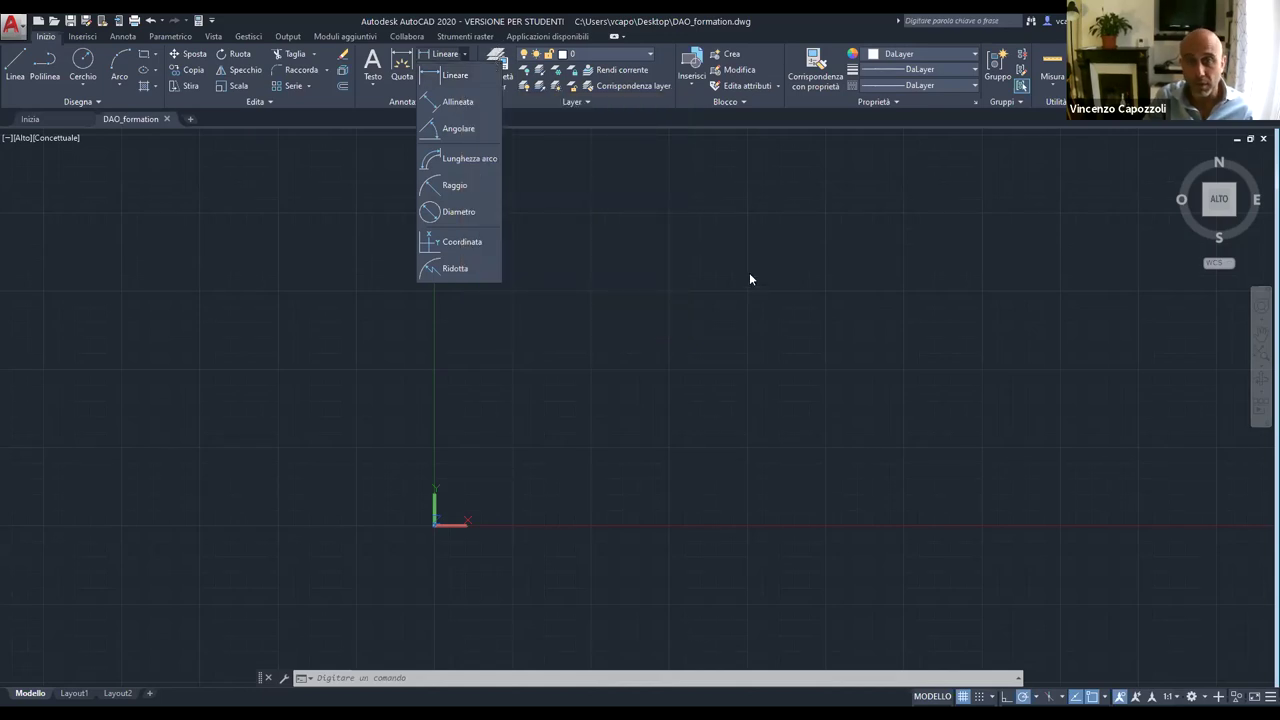
left_click(648, 359)
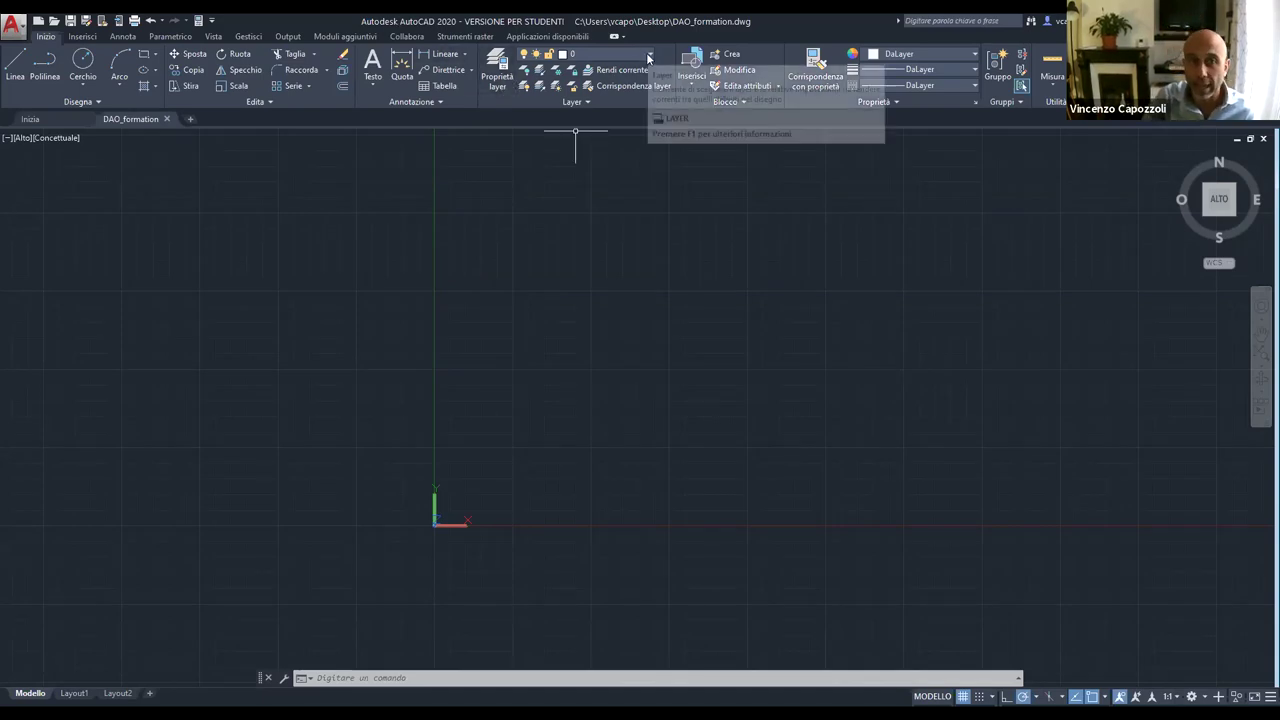
left_click(501, 89)
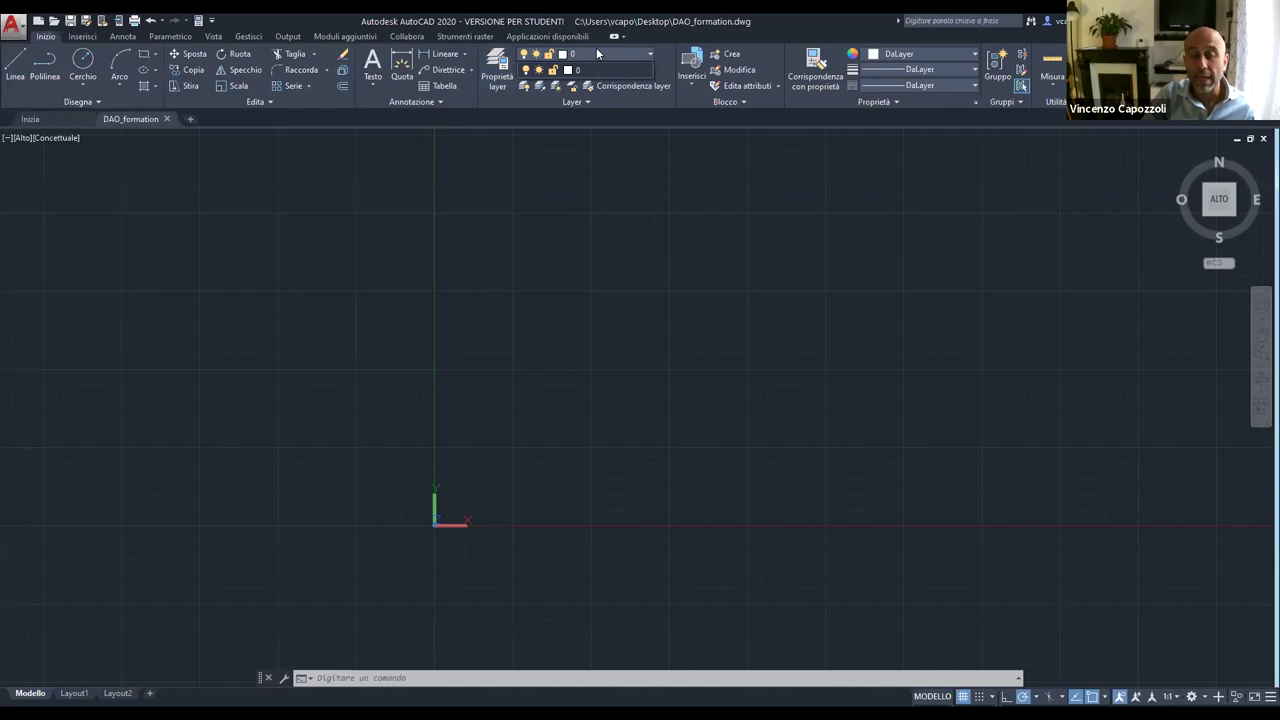
left_click(647, 56)
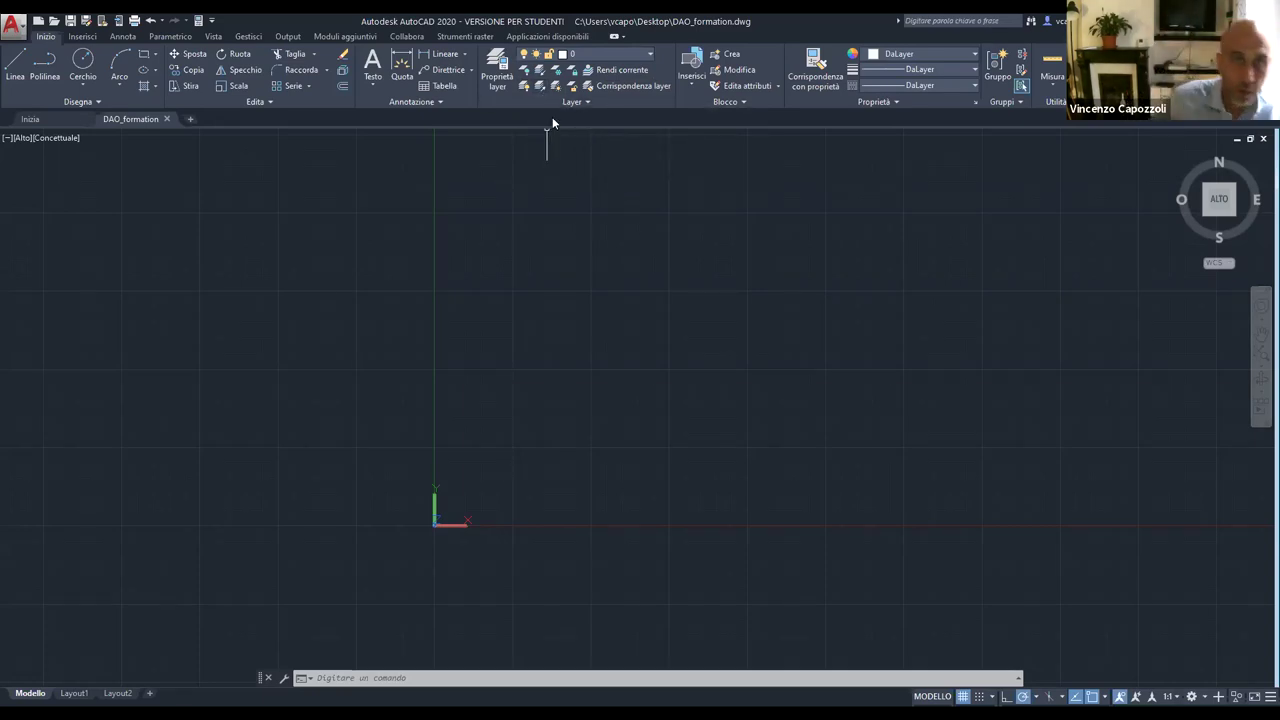
left_click(497, 72)
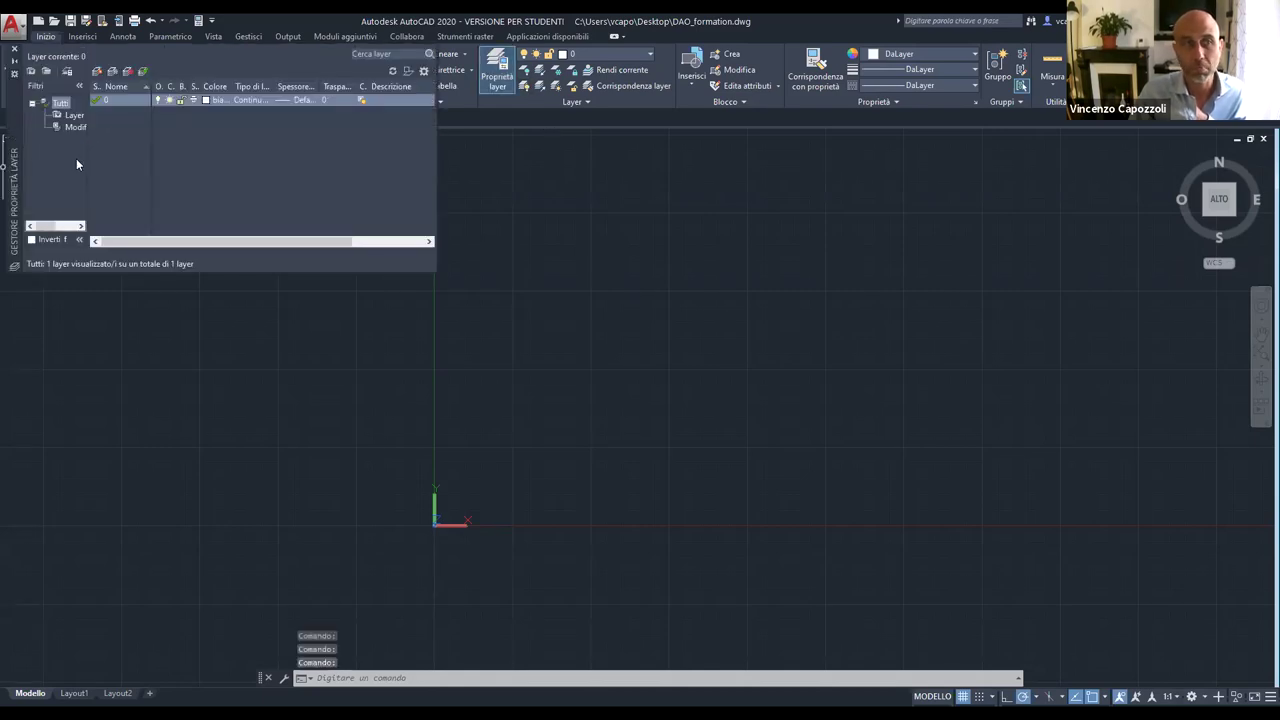
left_click(14, 54)
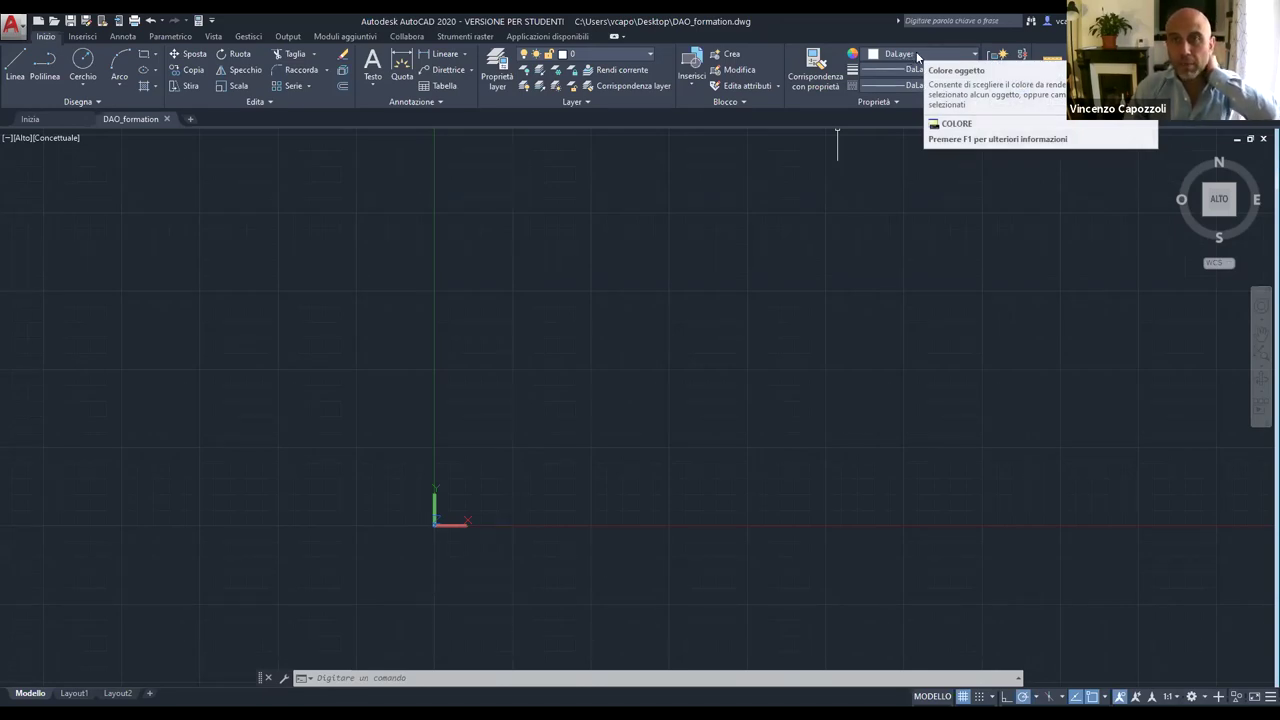
Check the Colore oggetto palette, then open Proprietà layer showing only layer 0.
left_click(921, 54)
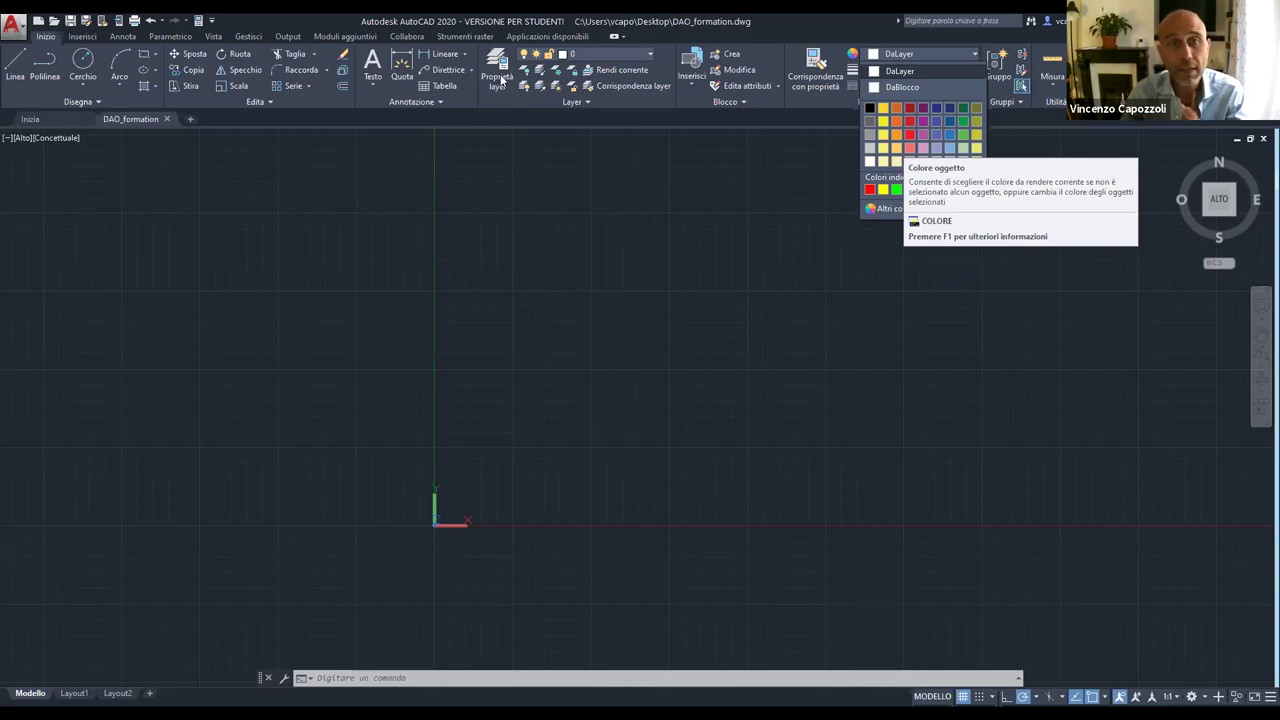
left_click(530, 145)
left_click(490, 70)
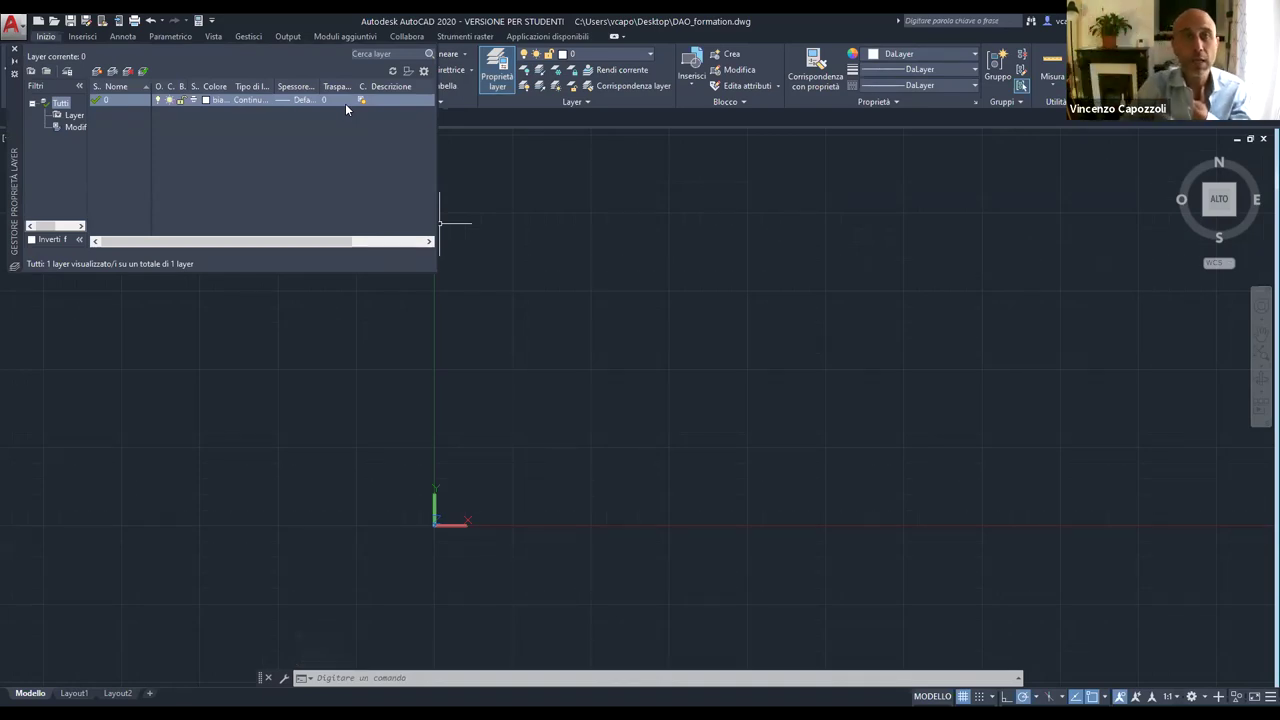
Show the object colour list, then dismiss it together with the Layer Properties Manager palette.
left_click(748, 222)
left_click(735, 224)
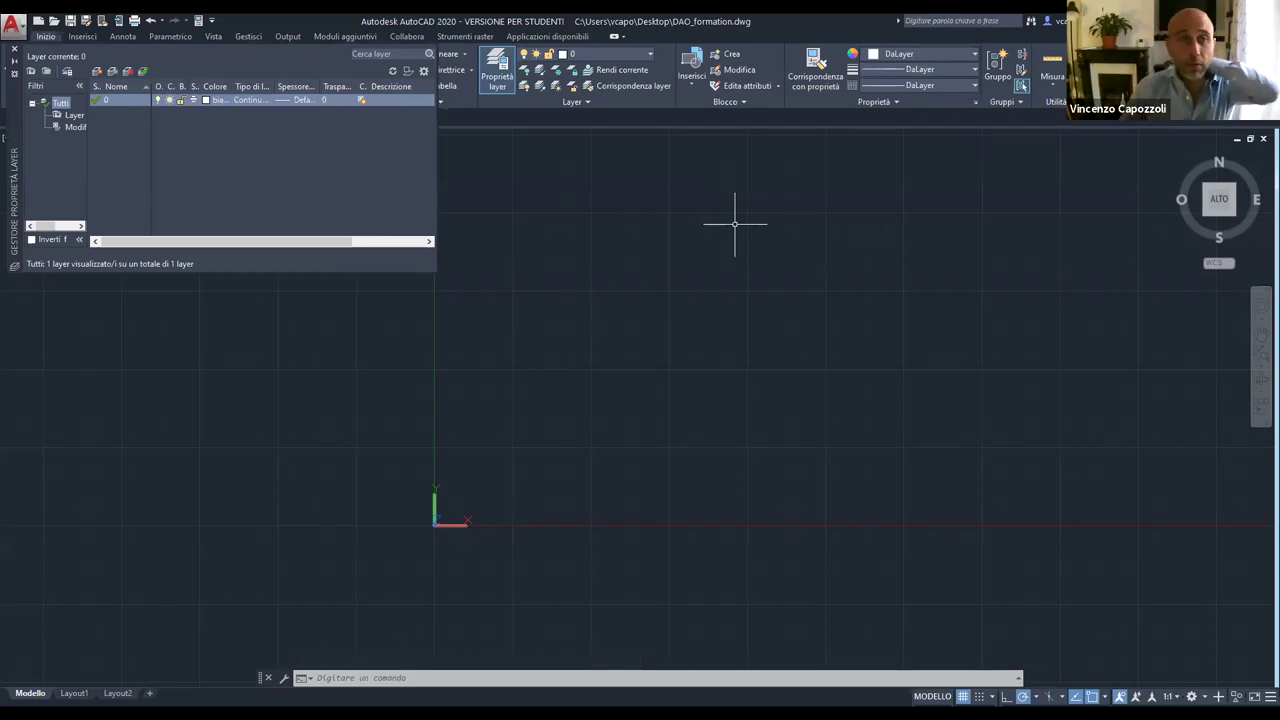
left_click(974, 55)
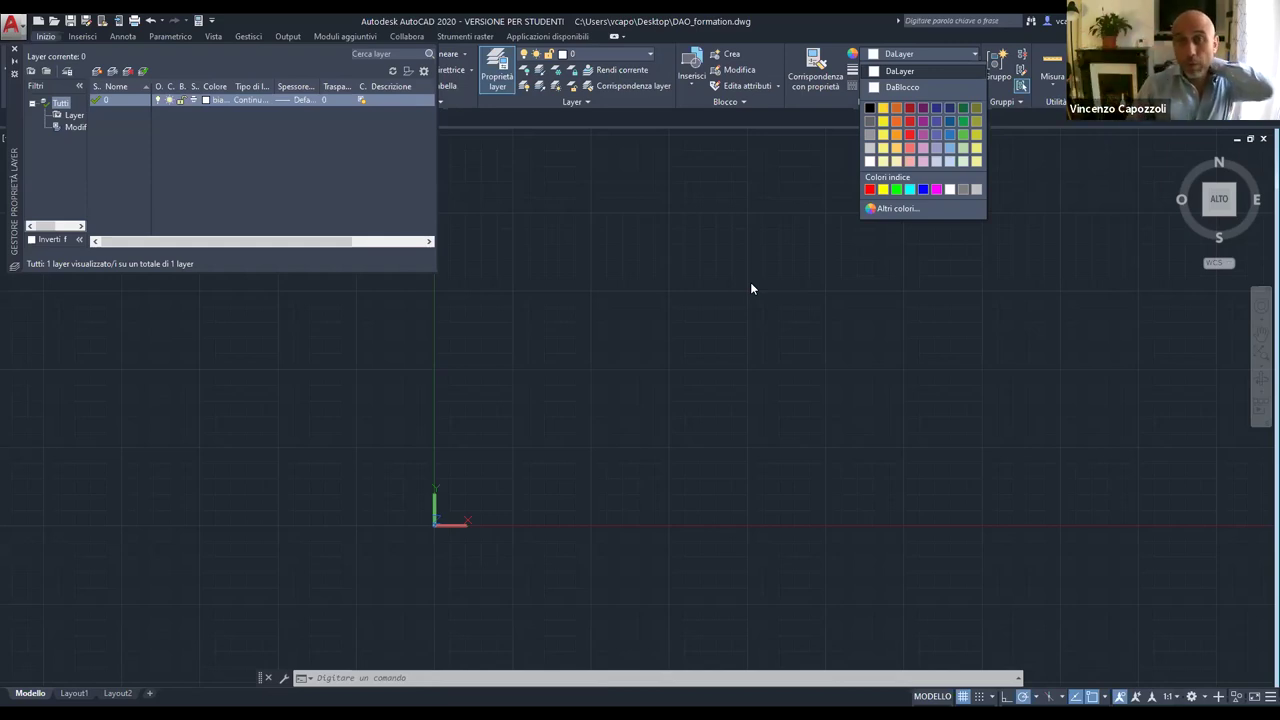
left_click(786, 238)
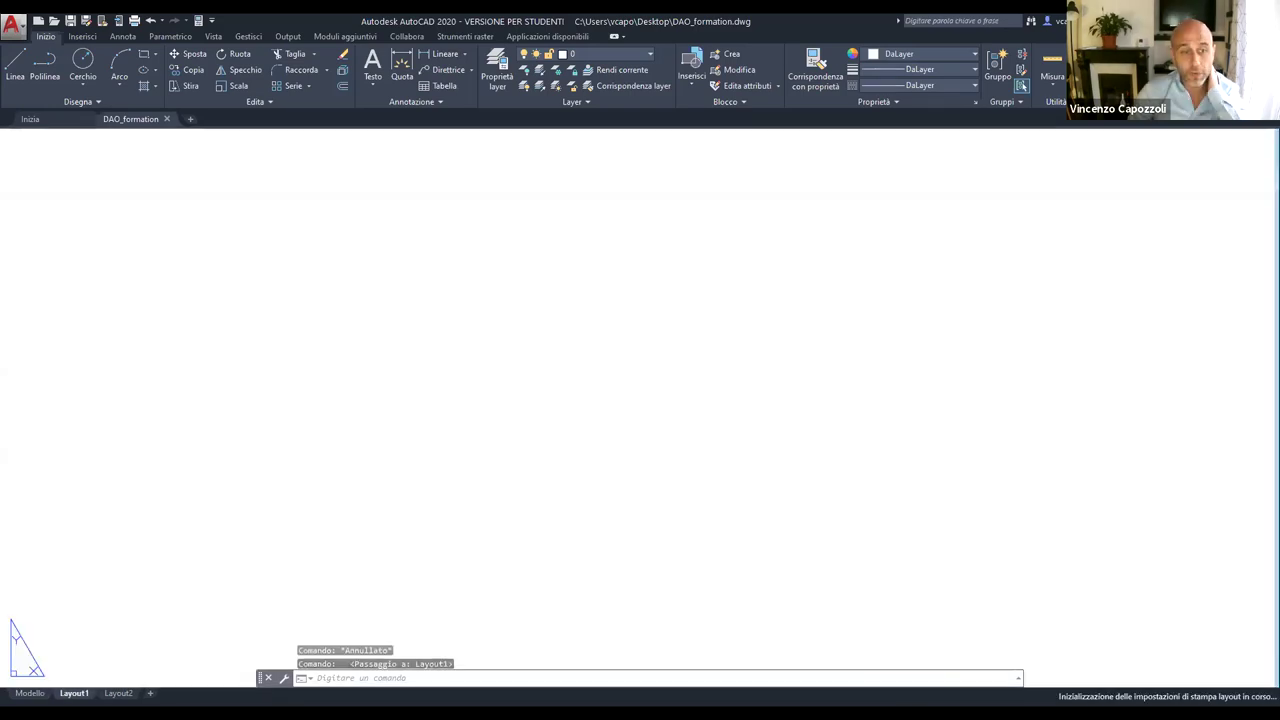
Switch between Layout1 and Model, finishing on the Layout2 paper layout.
left_click(74, 693)
left_click(113, 693)
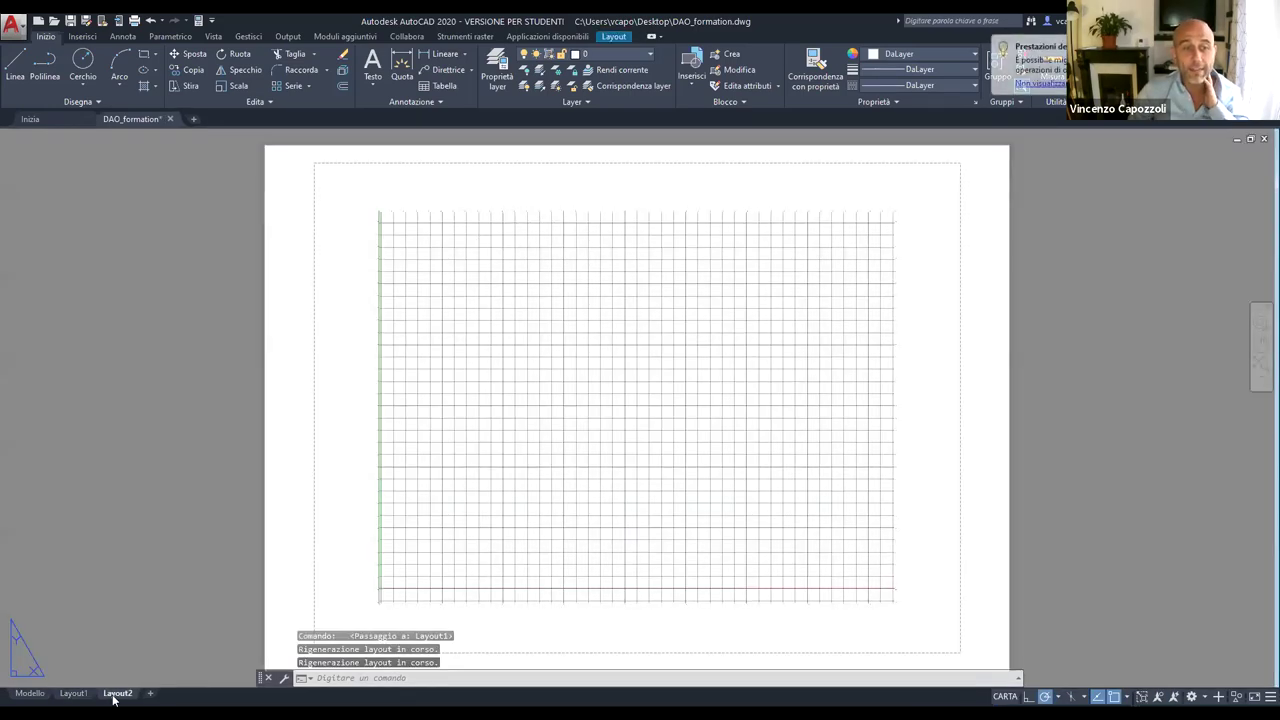
left_click(74, 693)
left_click(30, 693)
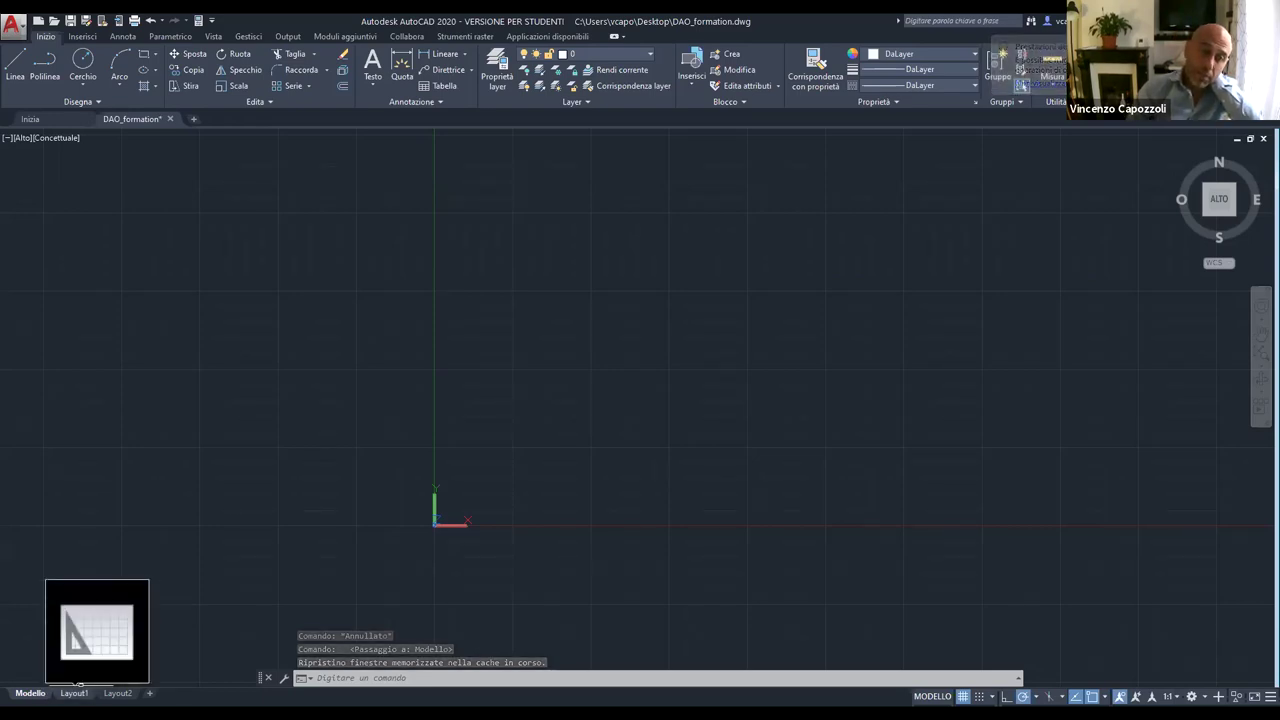
left_click(74, 693)
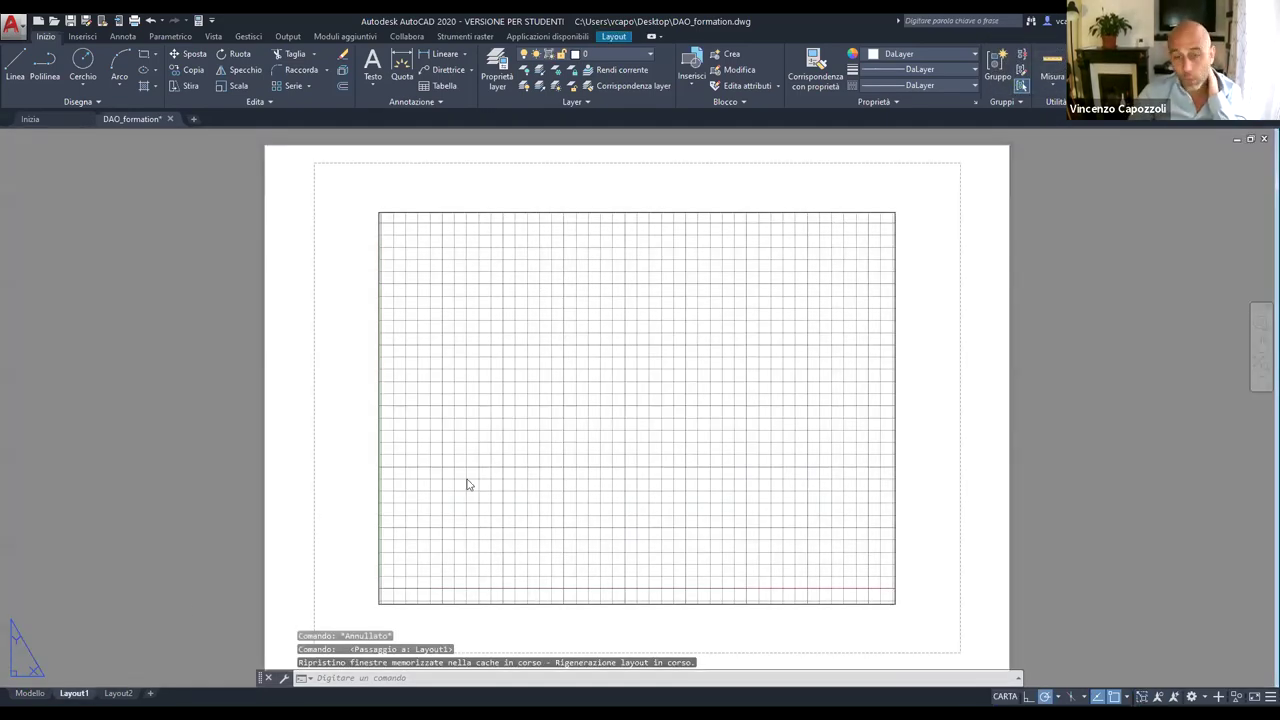
left_click(118, 693)
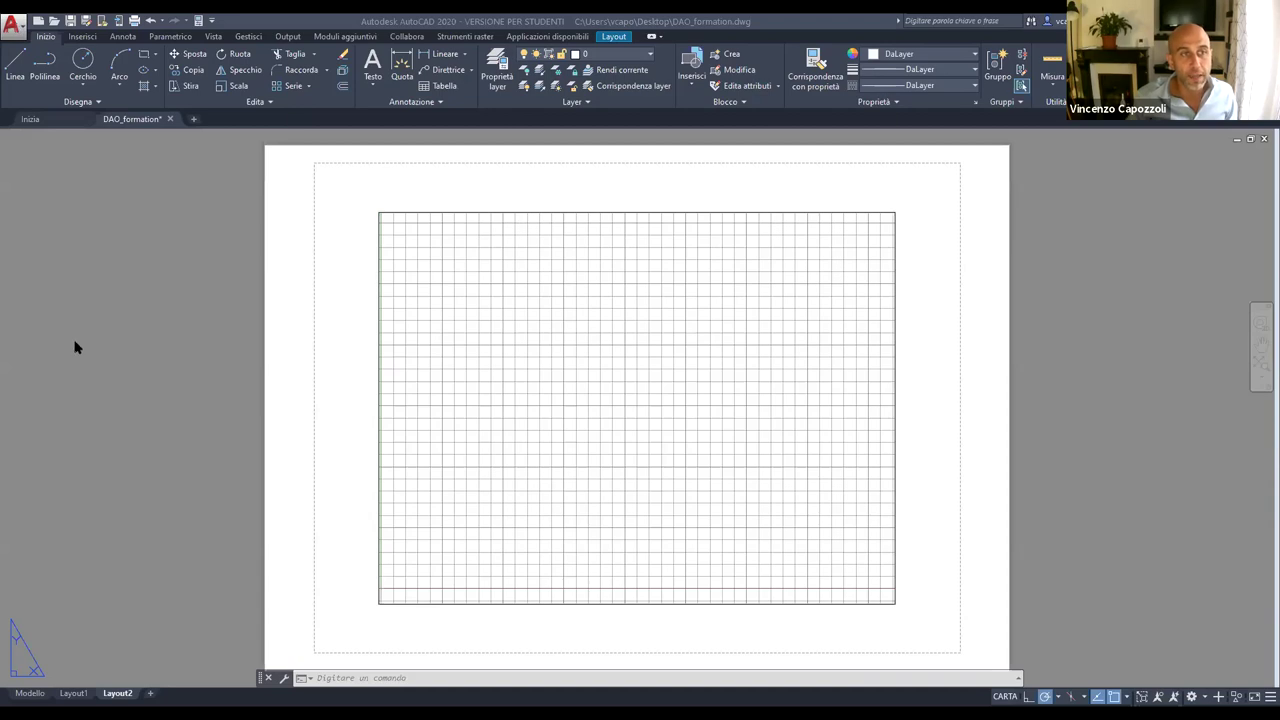
mouse_move(45, 312)
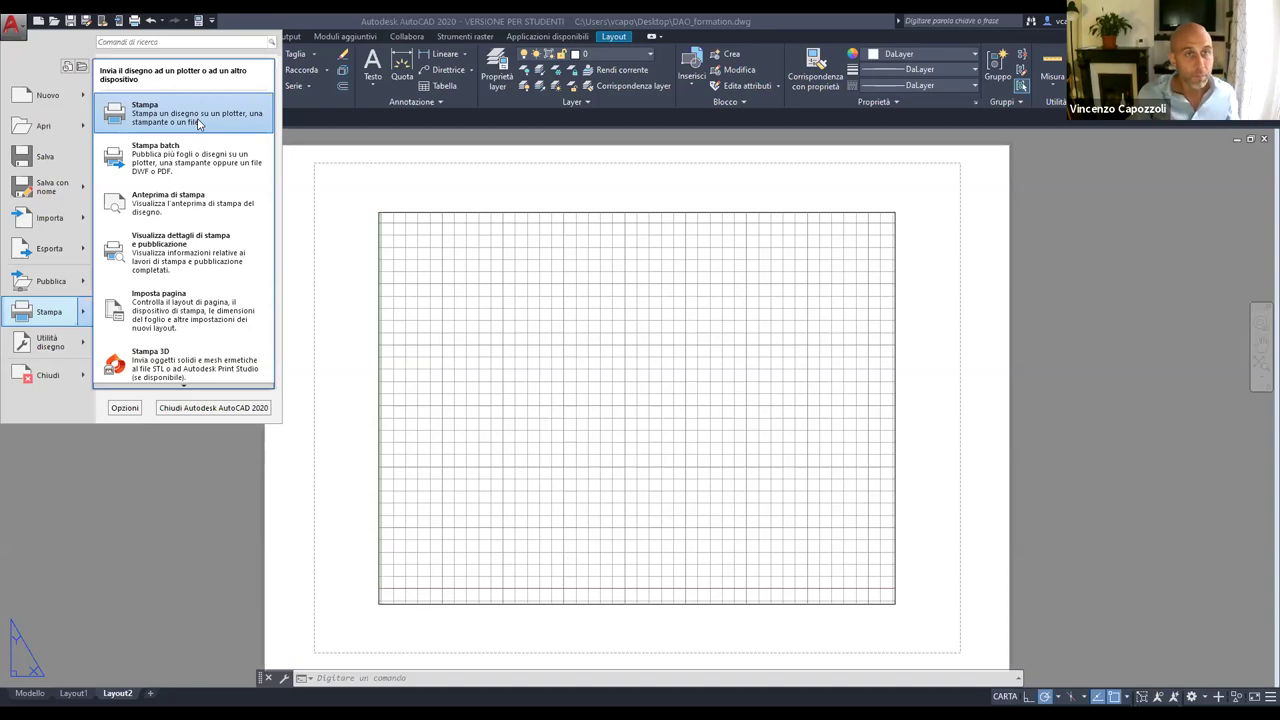
Start a single-sheet Ctrl+P plot of Layout2 and browse the Printer/plotter Name list.
key("ctrl+p")
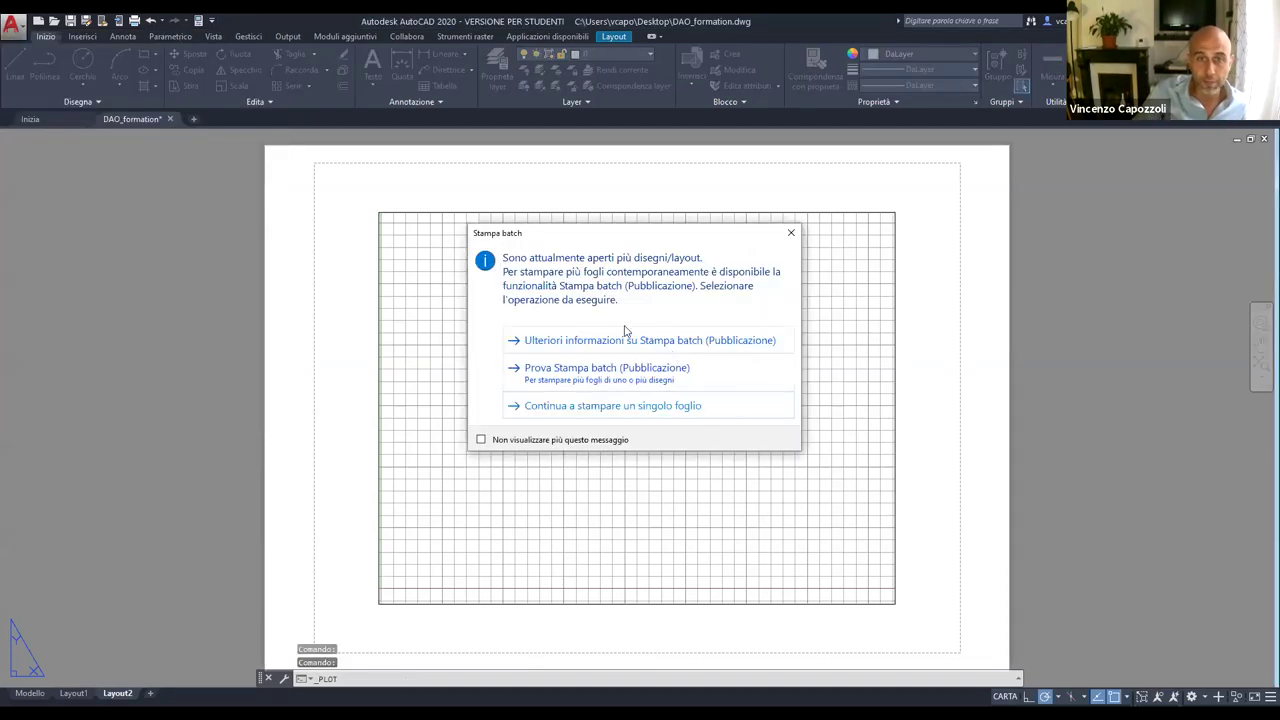
left_click(629, 411)
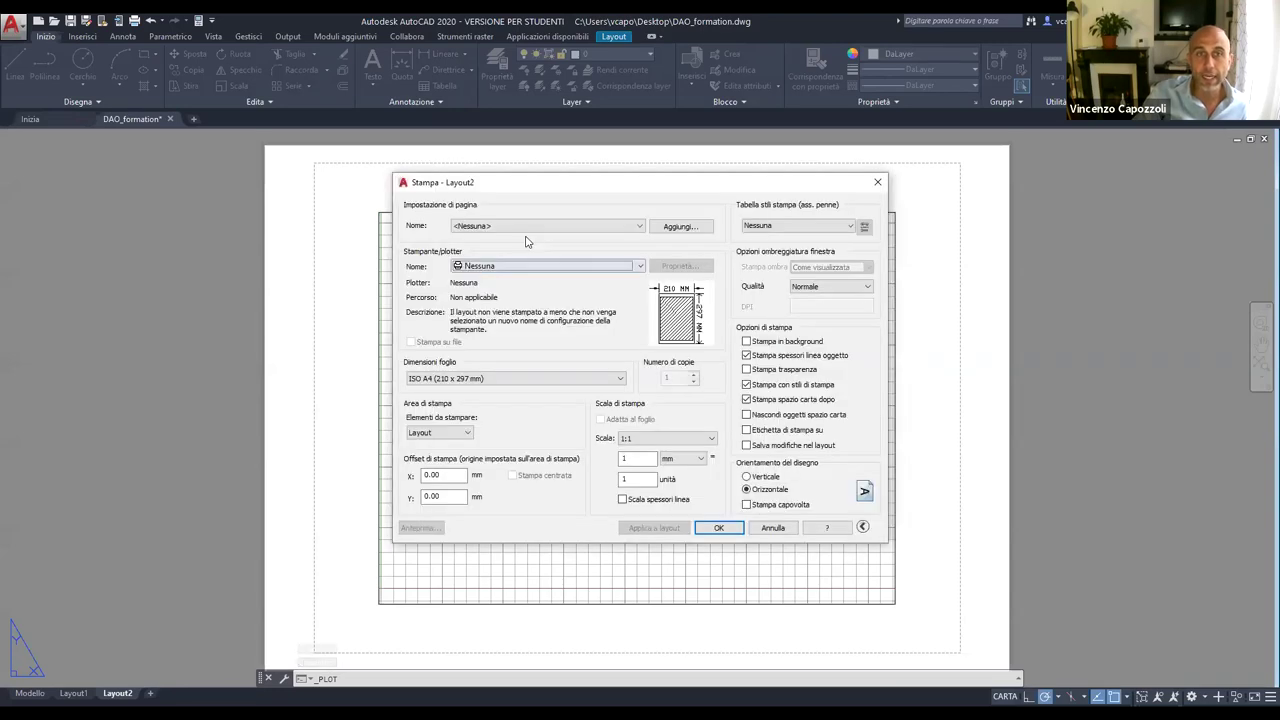
left_click(542, 229)
left_click(542, 228)
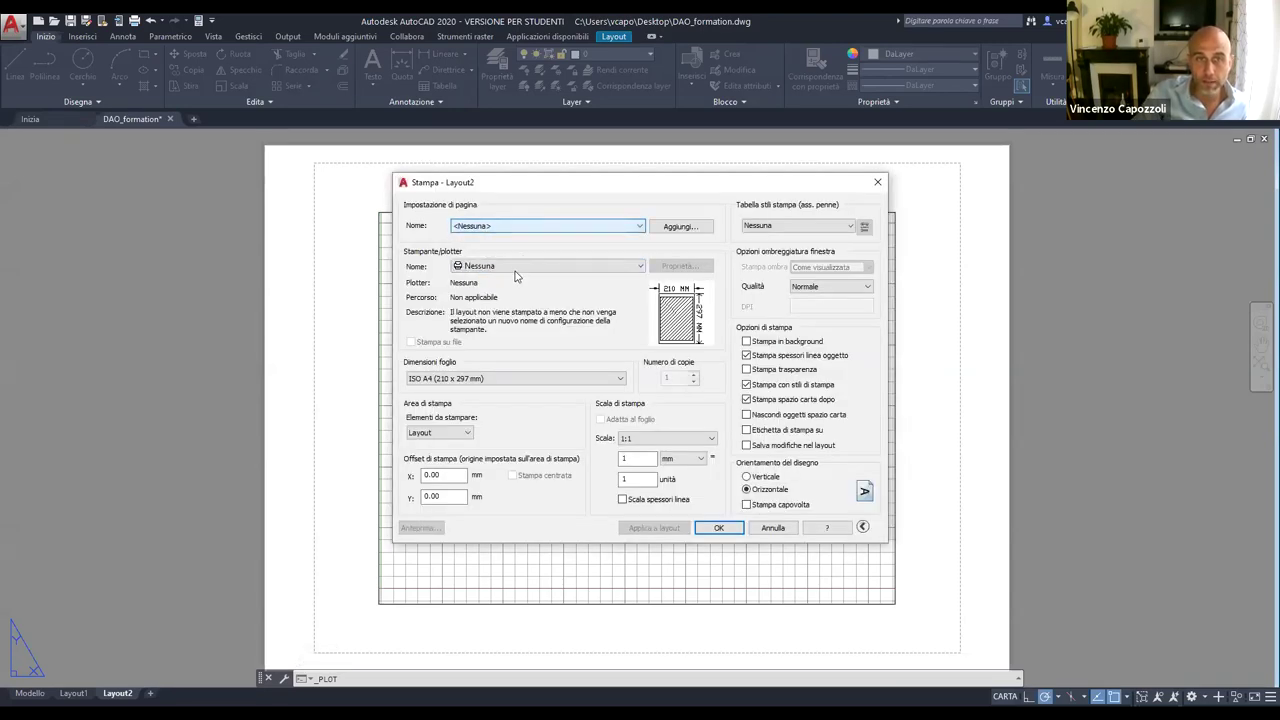
left_click(516, 266)
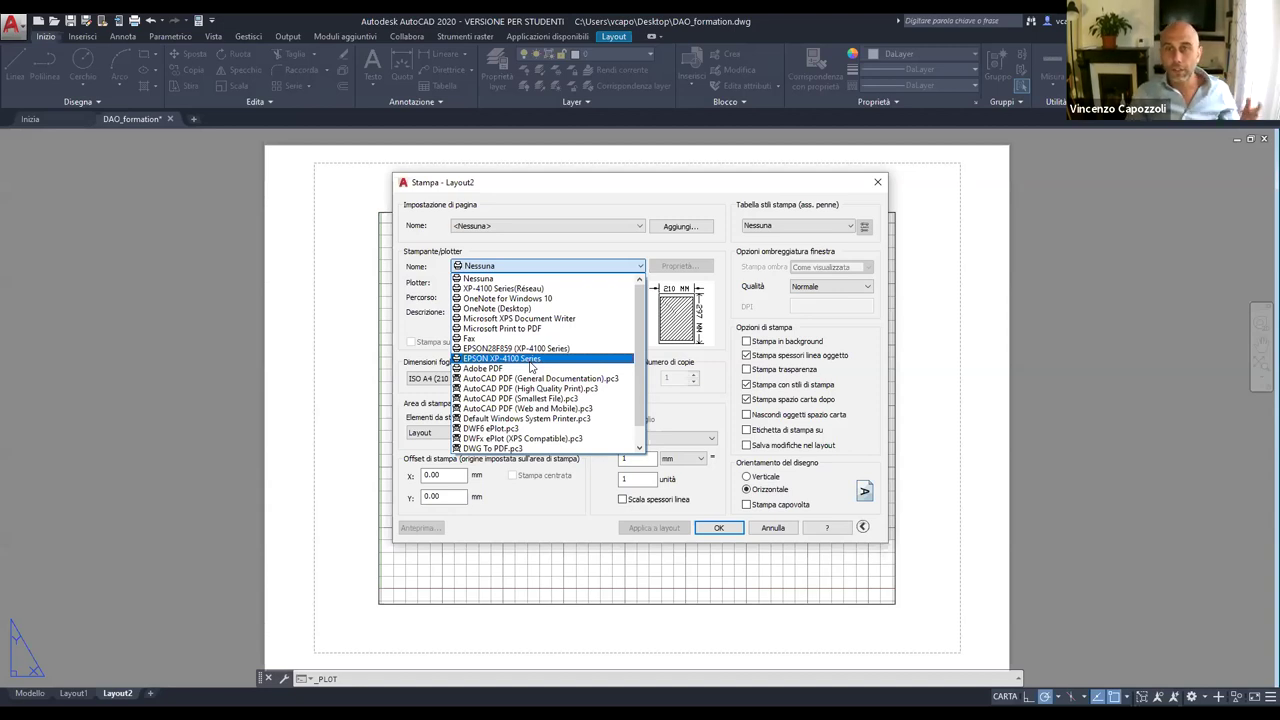
Close the printer list and Stampa dialog, then open and dismiss the application menu.
left_click(878, 188)
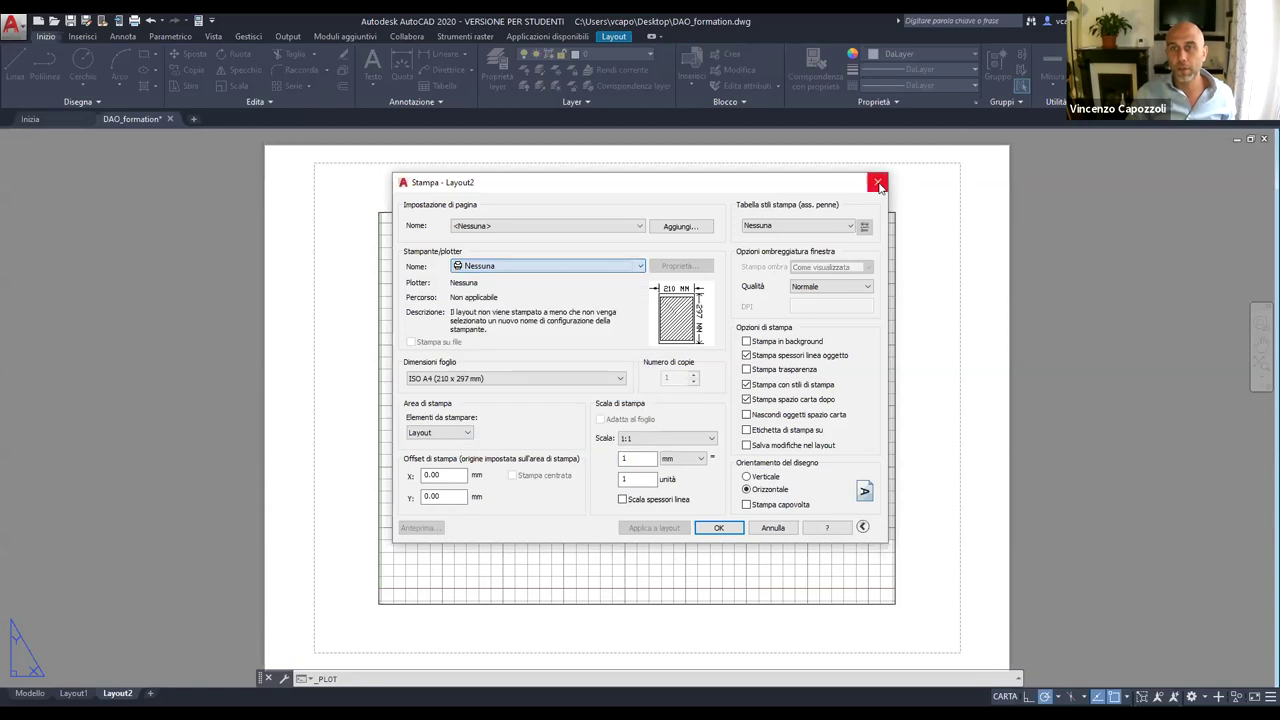
left_click(878, 188)
left_click(30, 37)
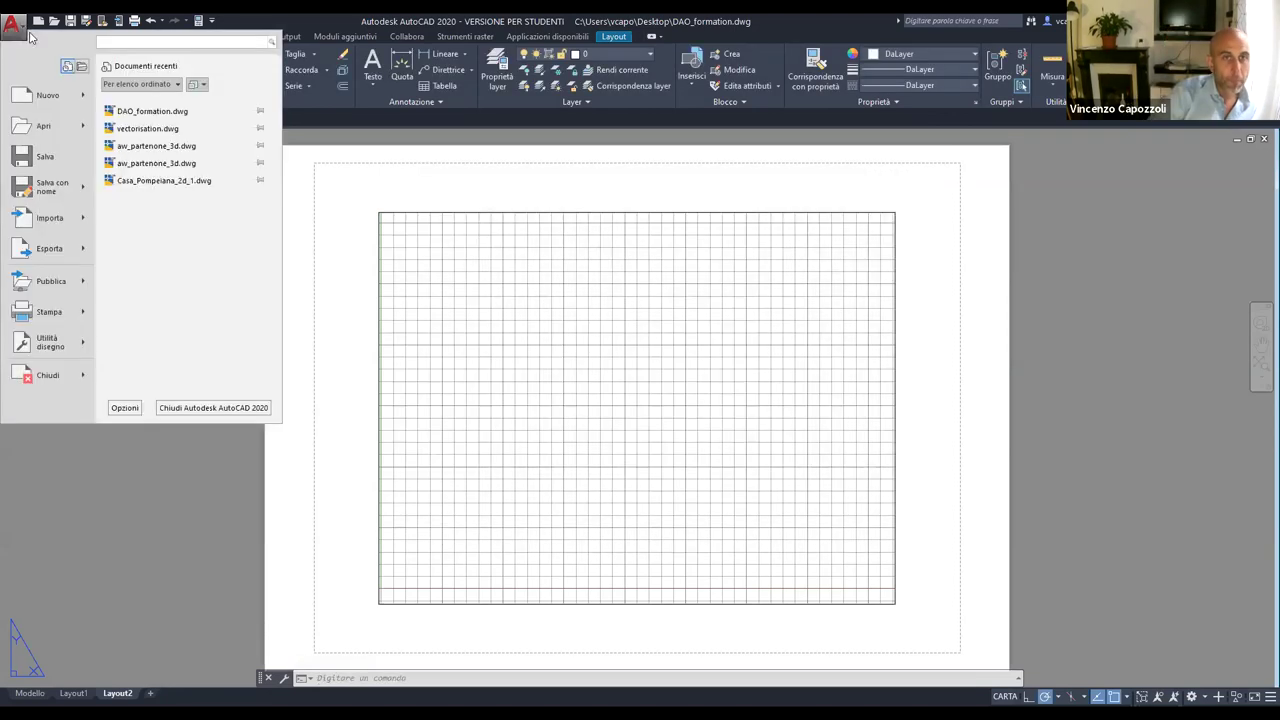
left_click(357, 357)
Toggle from Model to the Layout2 sheet and back, ending in model space.
left_click(30, 693)
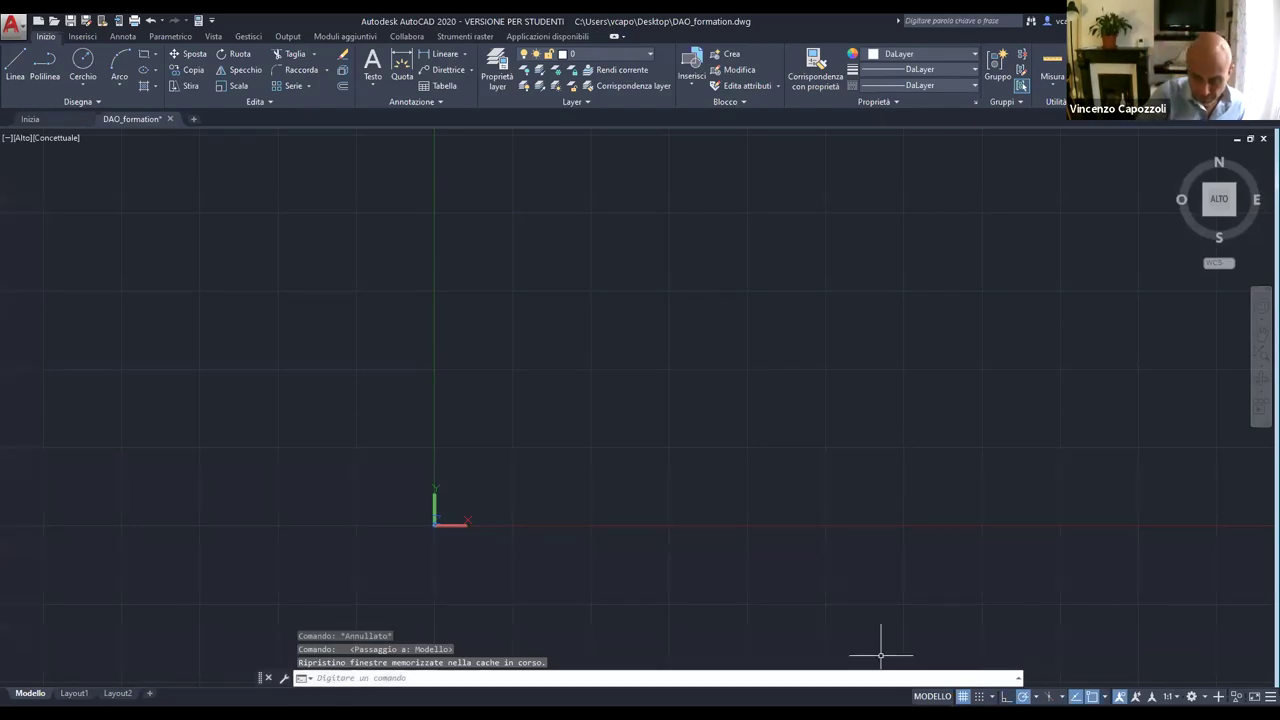
left_click(118, 693)
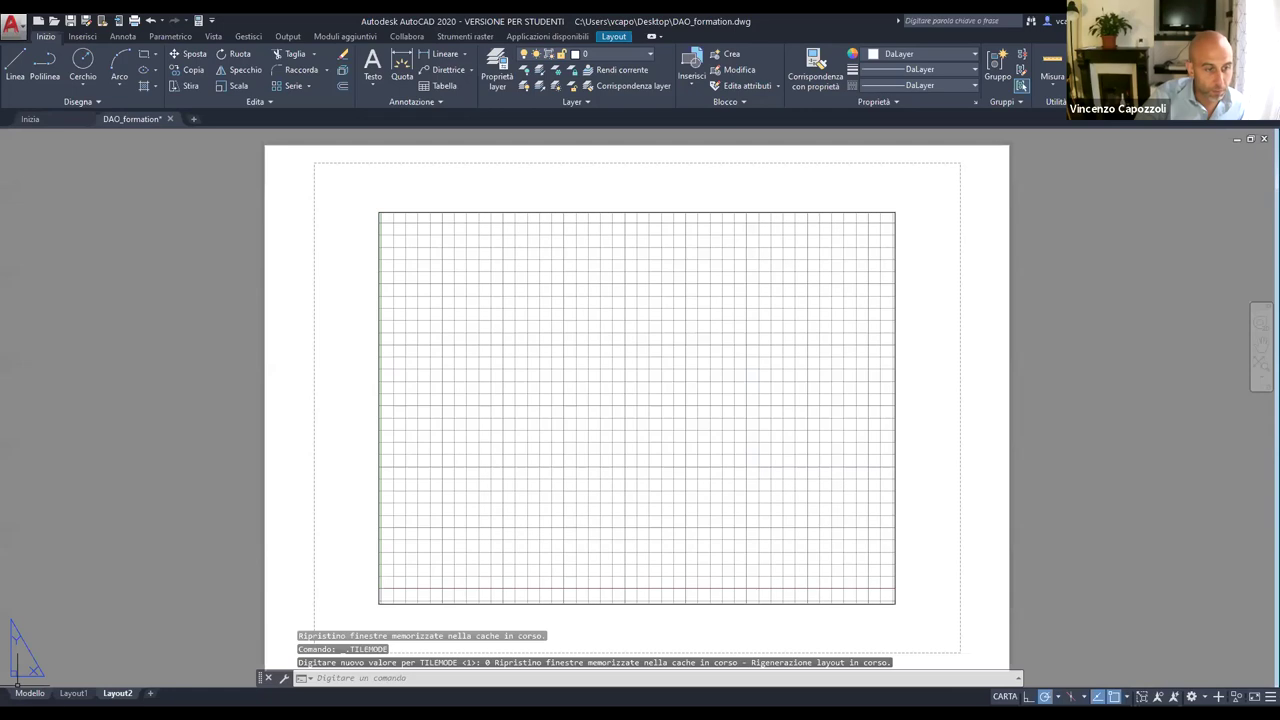
left_click(30, 693)
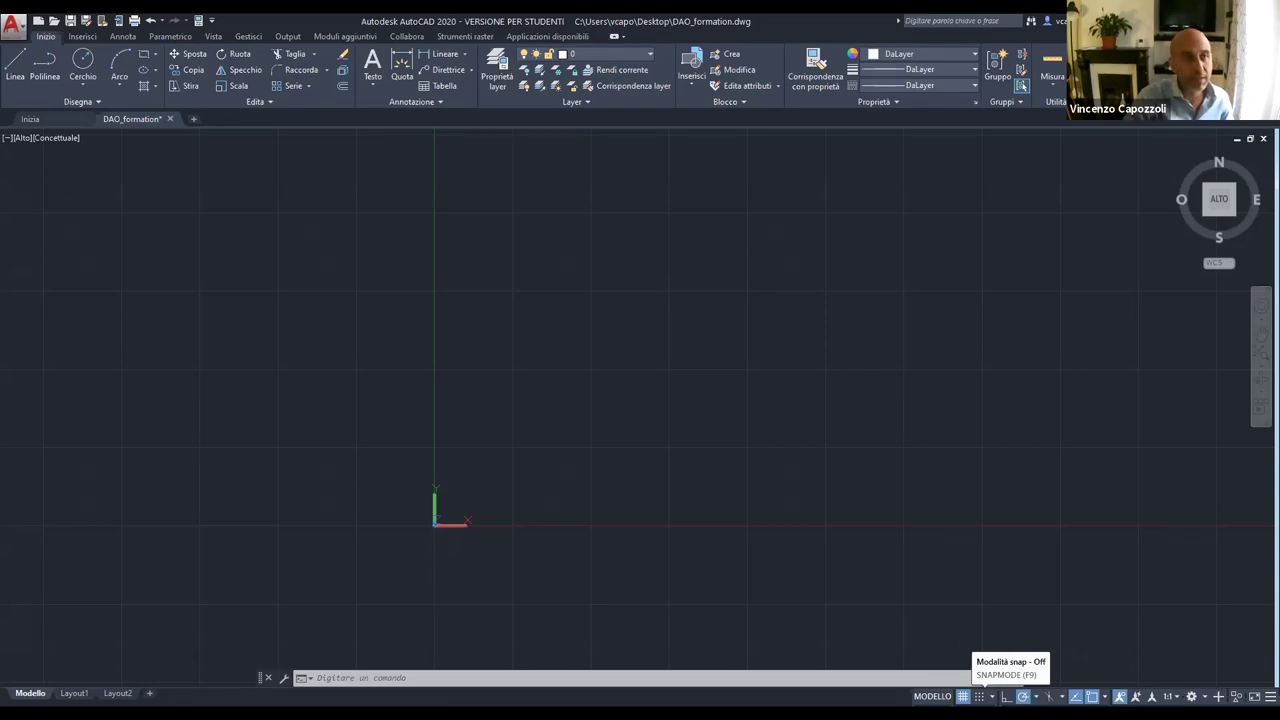
Start a polyline and place its first five vertices around a pentagon outline.
left_click(42, 65)
left_click(524, 370)
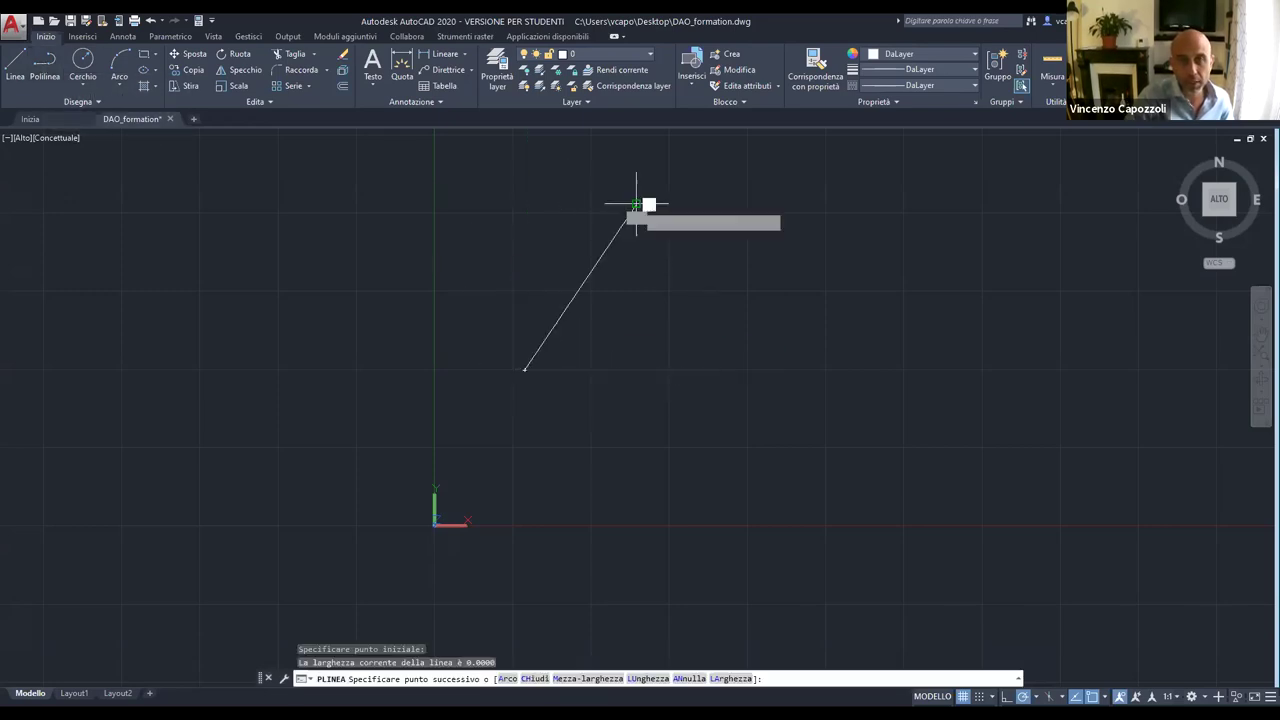
left_click(636, 204)
left_click(871, 239)
left_click(835, 543)
left_click(689, 543)
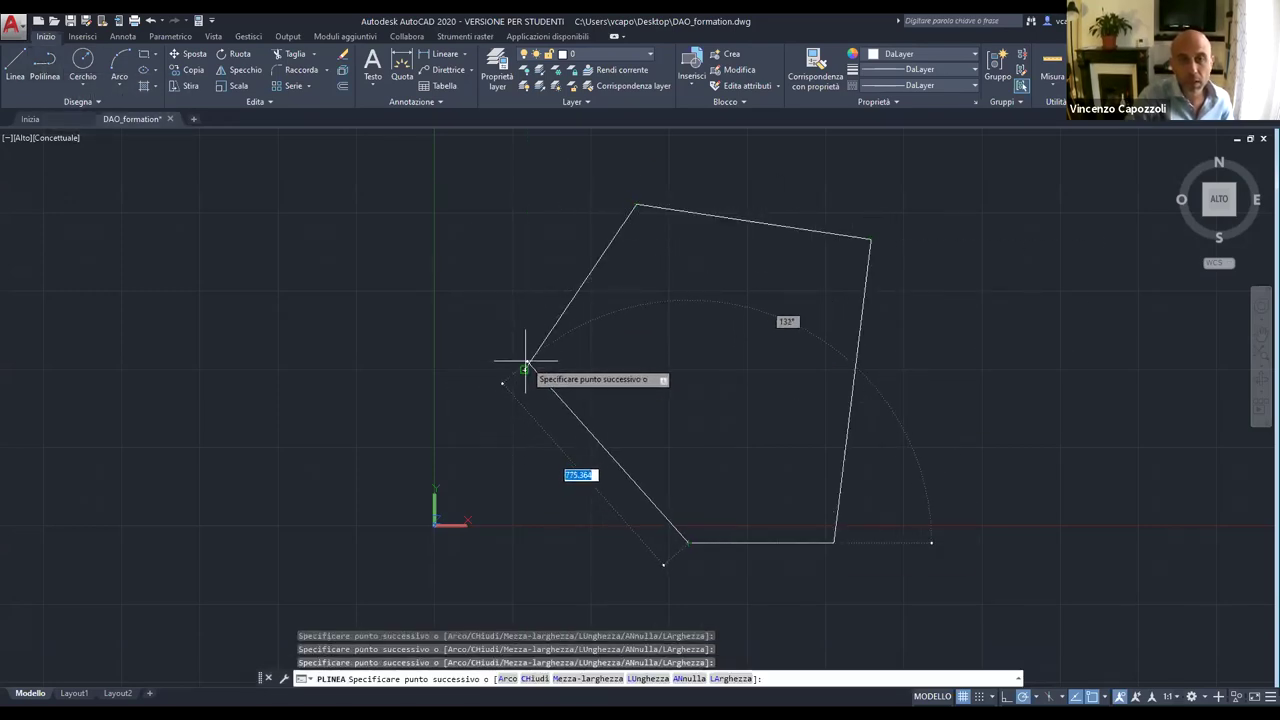
Zoom in and add a final vertex just short of the starting point.
scroll(514, 301, "up", 2)
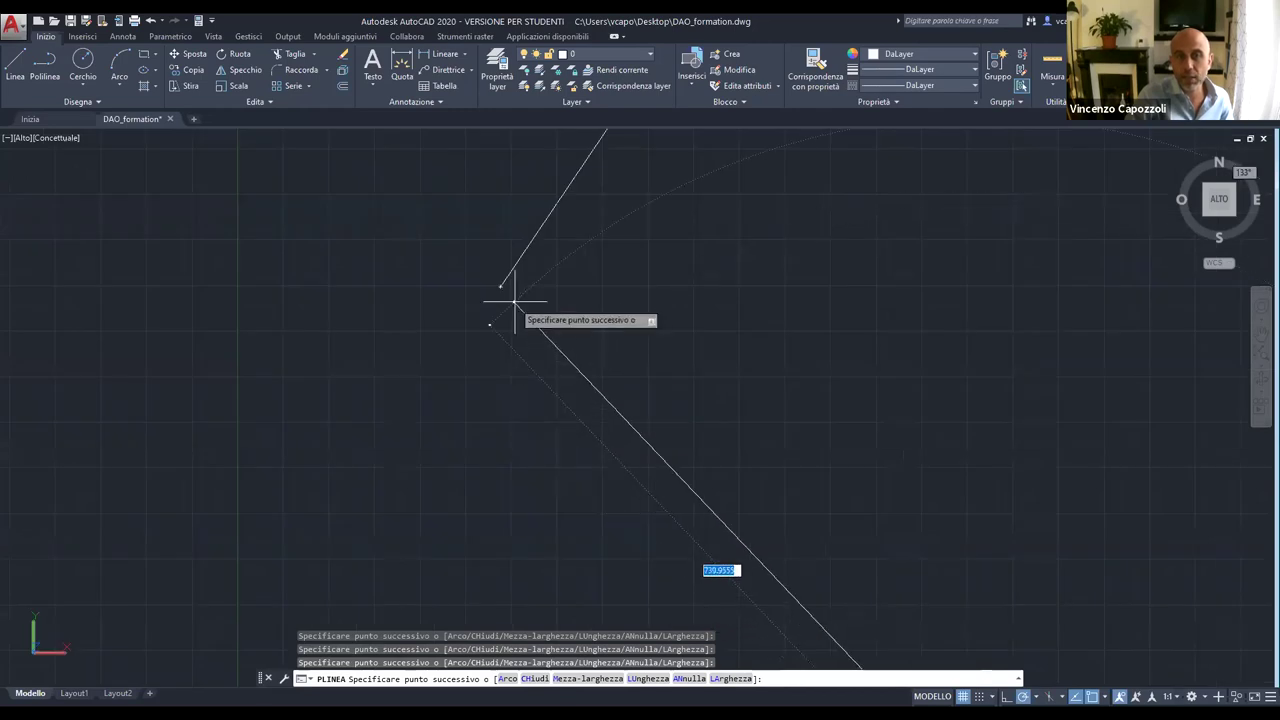
scroll(507, 304, "down", 1)
scroll(504, 305, "up", 1)
scroll(500, 290, "up", 1)
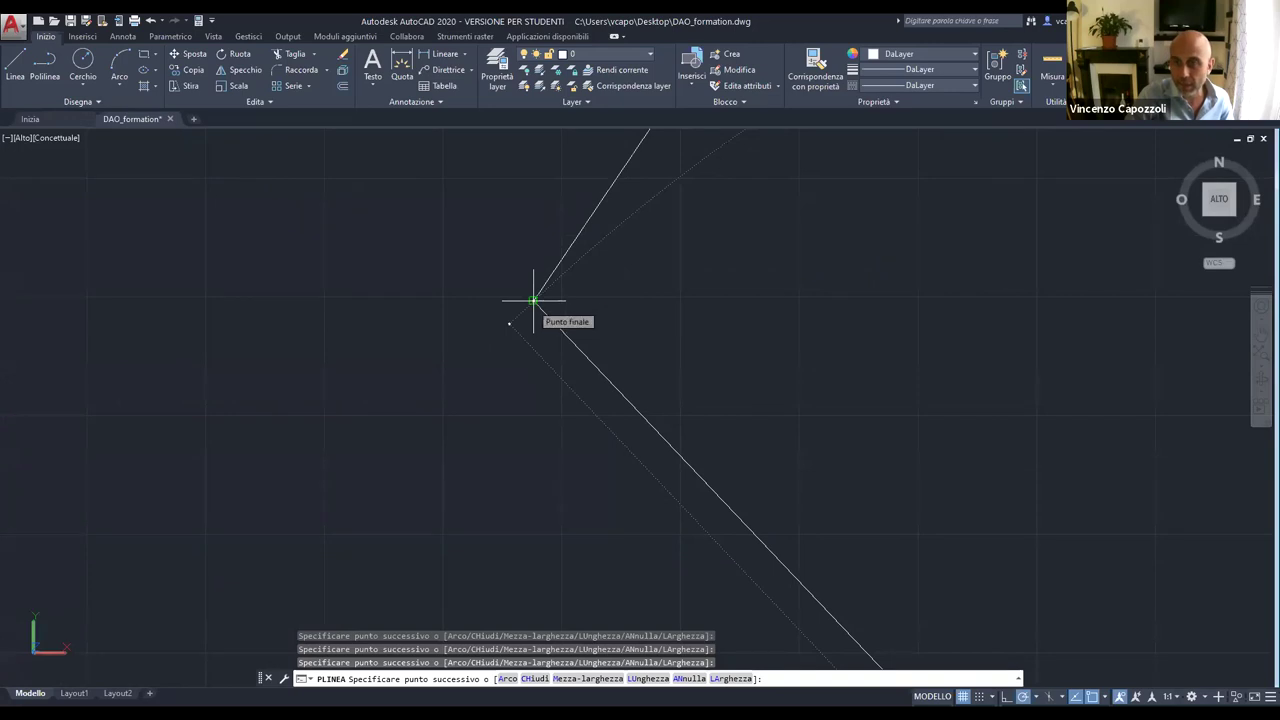
left_click(533, 300)
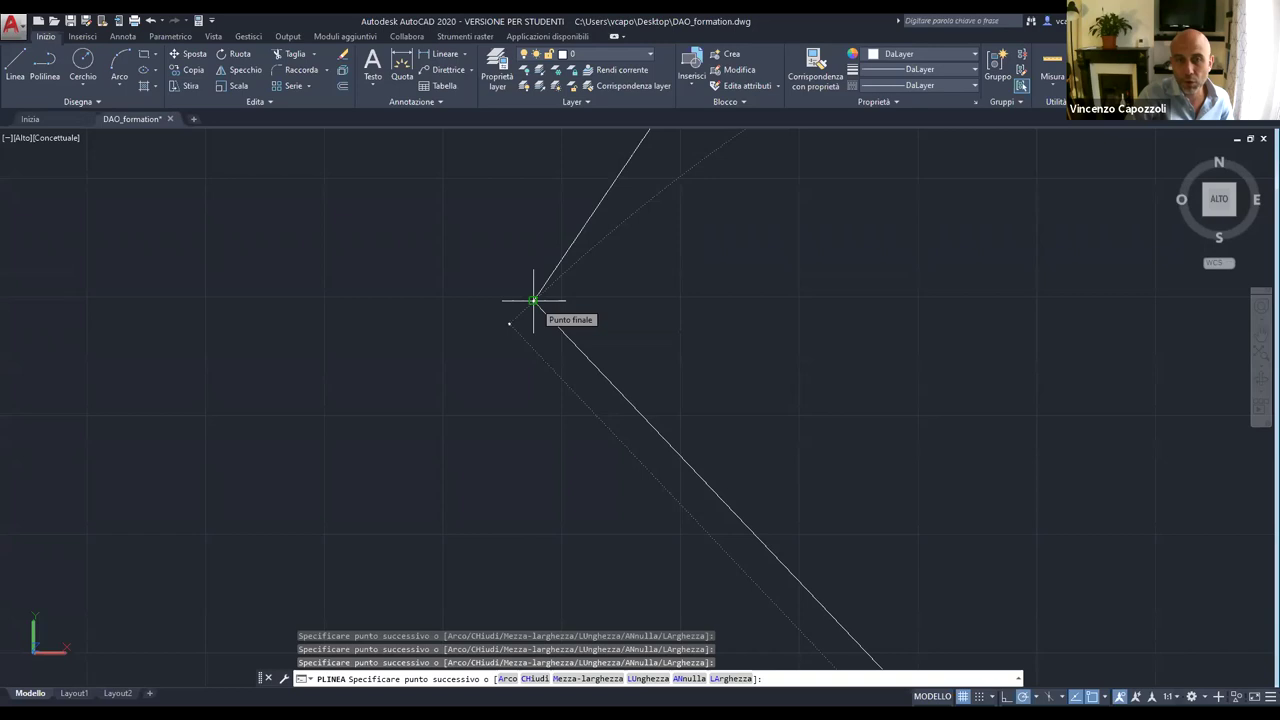
scroll(531, 300, "down", 1)
scroll(531, 300, "down", 2)
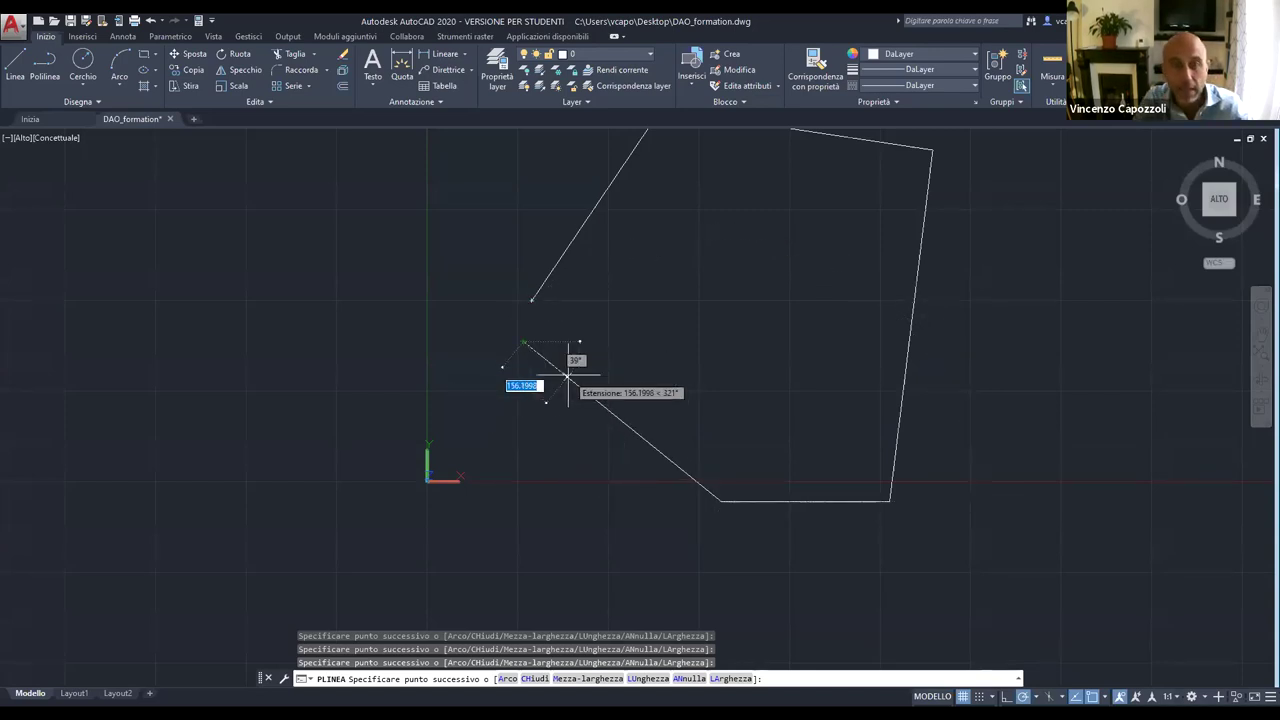
End the polyline and stretch its loose end point onto the starting vertex.
key("Escape")
scroll(585, 350, "up", 3)
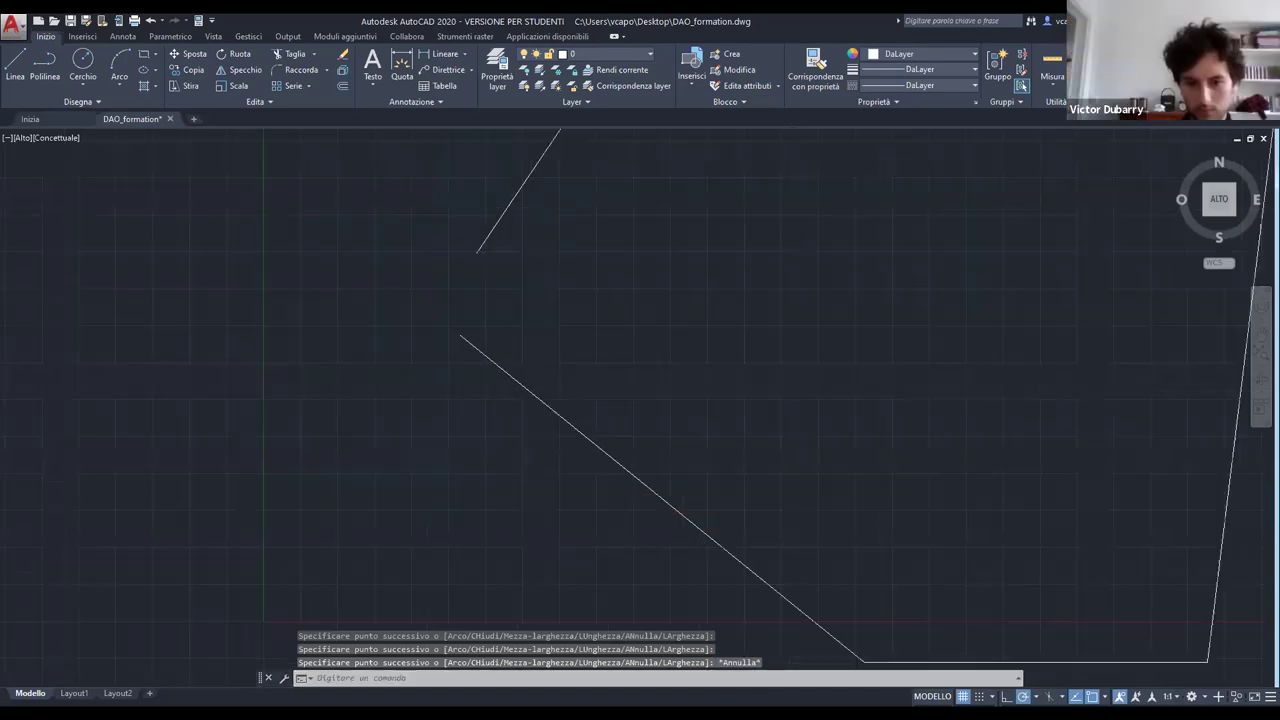
left_click(503, 370)
left_click(460, 335)
middle_click_drag(497, 222, 449, 194, "shift")
scroll(474, 423, "up", 2)
middle_click_drag(497, 507, 360, 453, "shift")
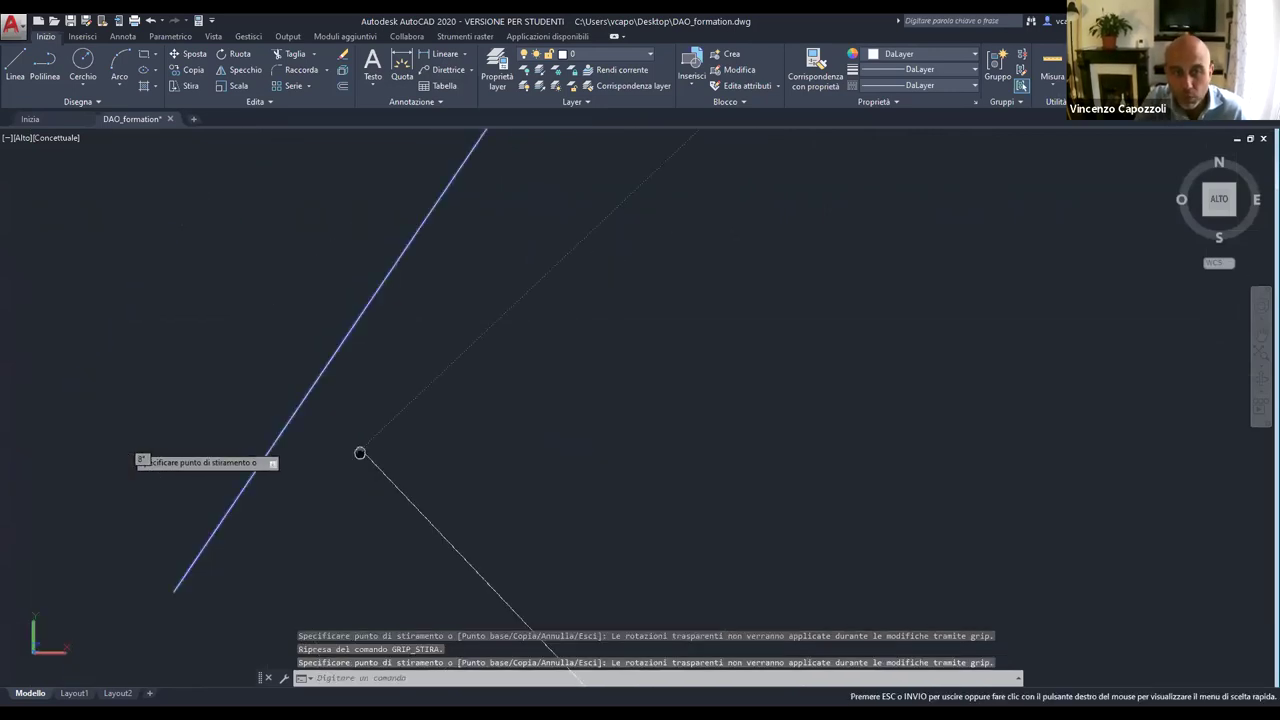
middle_click_drag(360, 453, 714, 443, "shift")
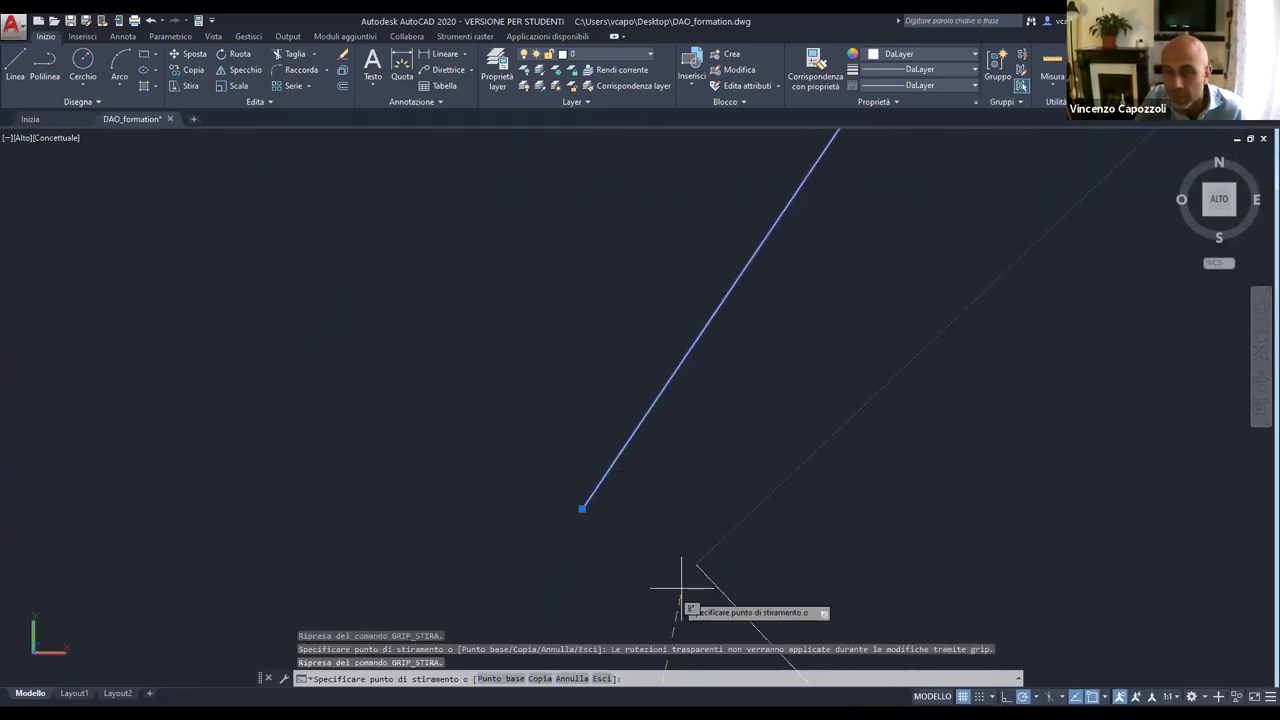
left_click(614, 510)
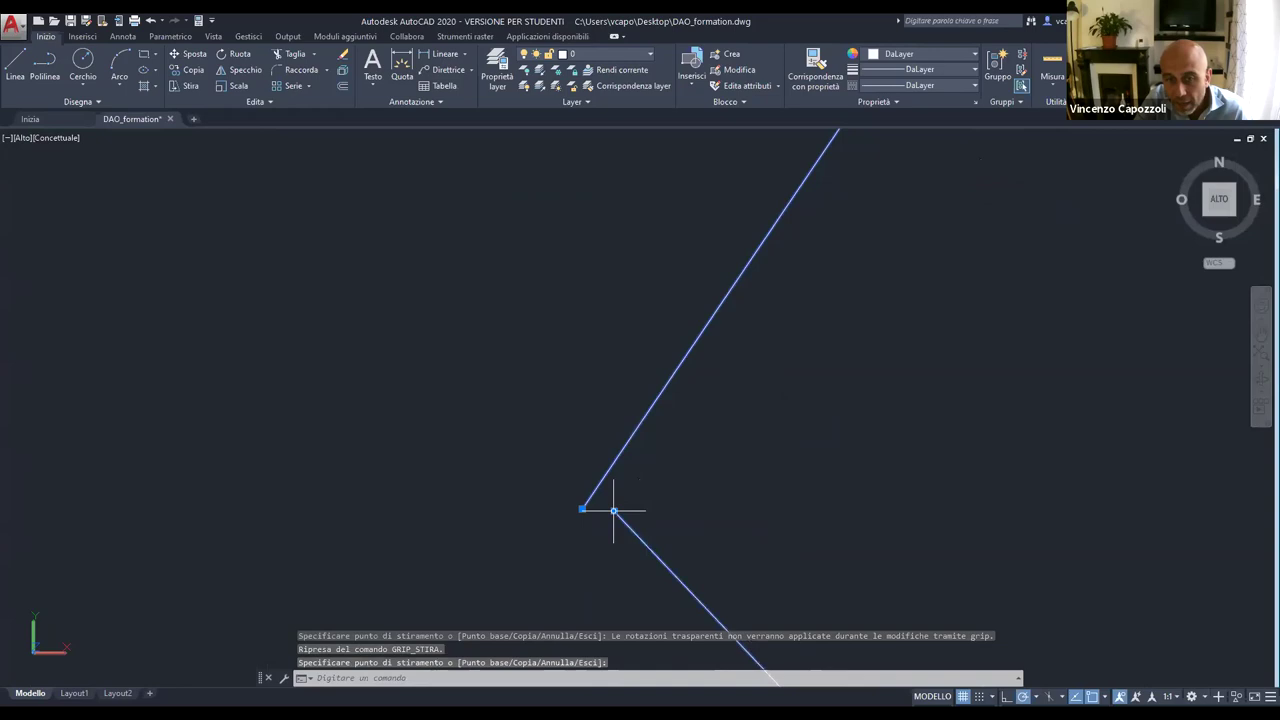
mouse_move(614, 510)
middle_mouse_down()
mouse_move(880, 488)
mouse_move(346, 331)
mouse_move(466, 369)
middle_mouse_up()
scroll(466, 369, "down", 4)
left_click(498, 389)
scroll(480, 413, "up", 2)
key("Escape")
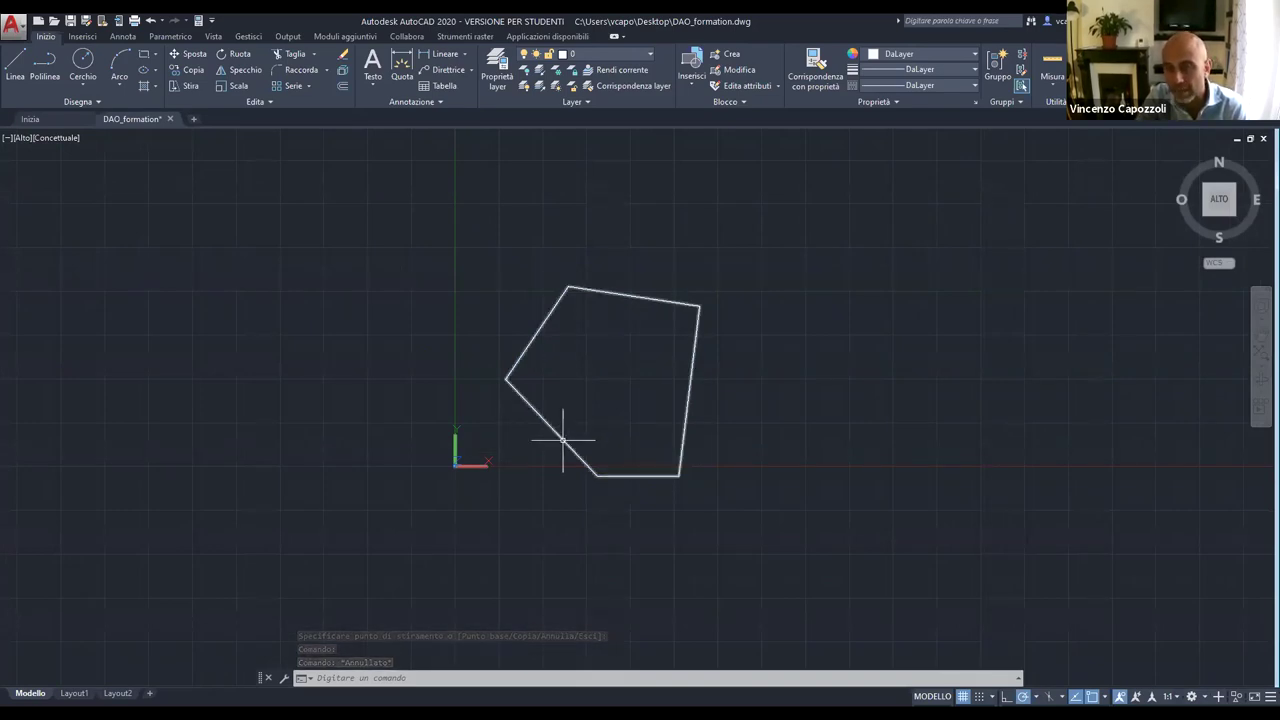
Stretch the lower line's end point so it joins the pentagon's left vertex.
scroll(468, 384, "up", 5)
middle_click_drag(652, 218, 229, 514)
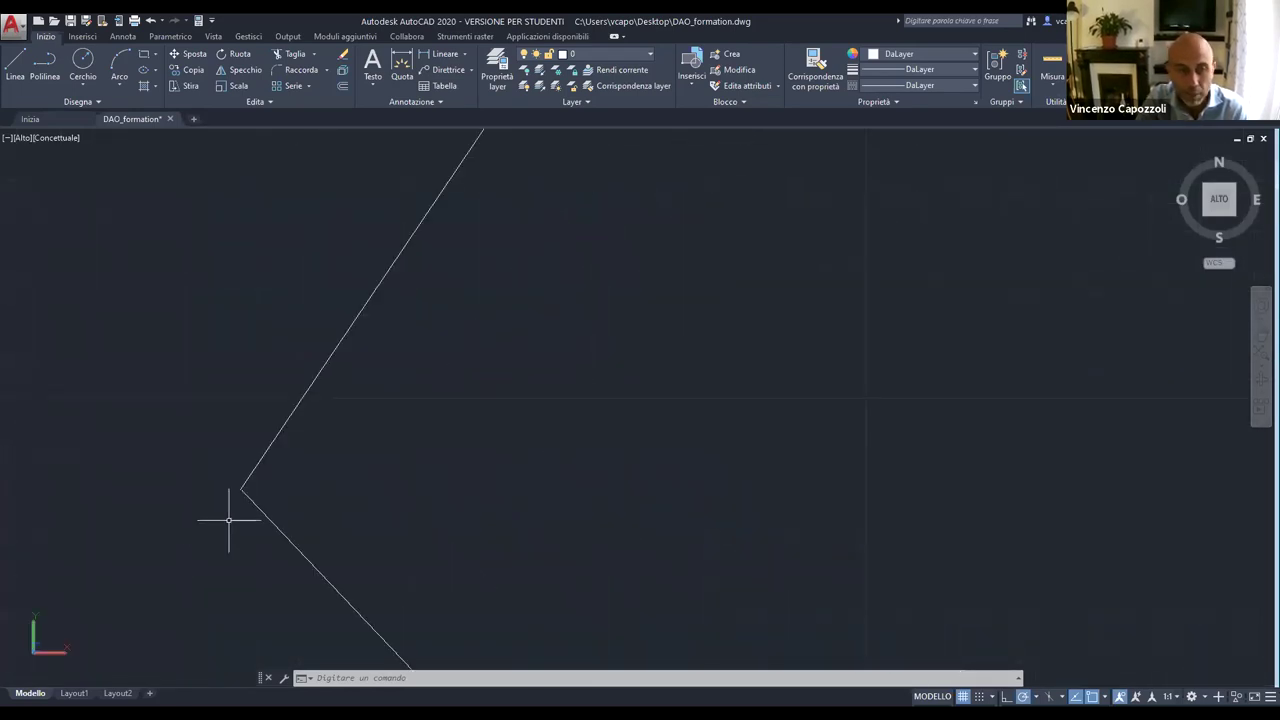
scroll(257, 503, "up", 2)
scroll(283, 403, "up", 2)
scroll(290, 408, "up", 1)
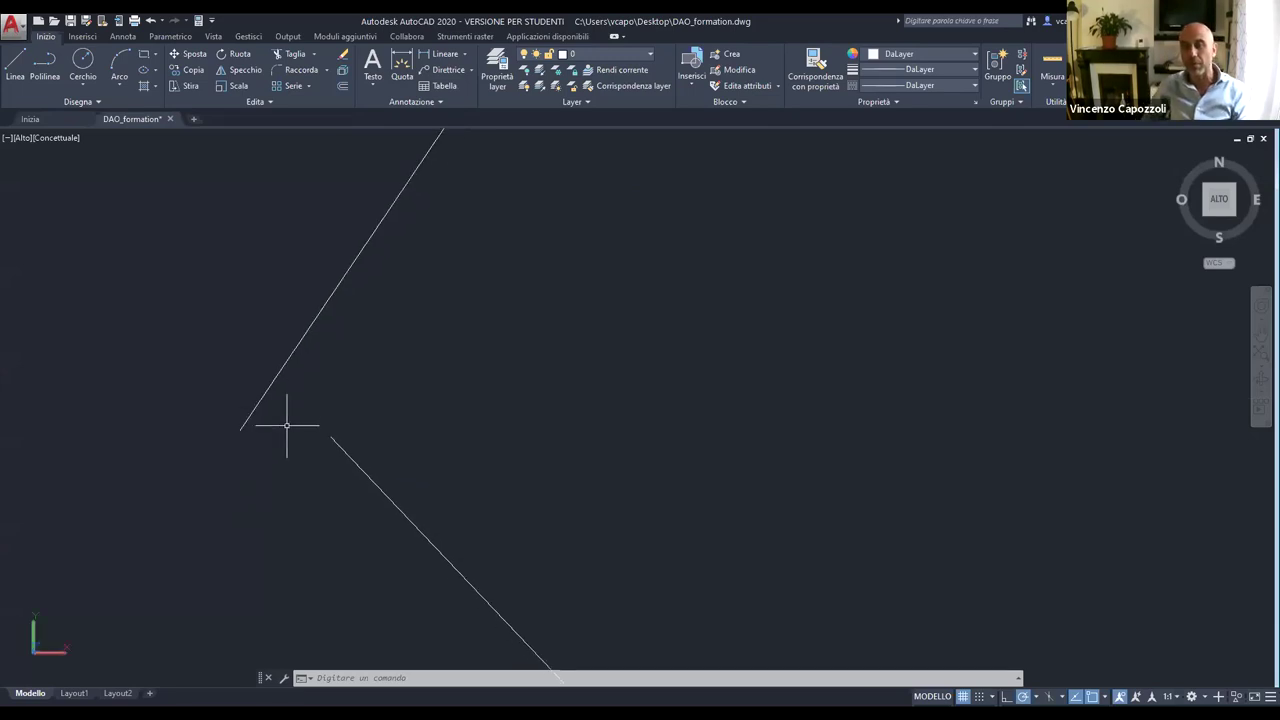
scroll(287, 425, "down", 4)
middle_click_drag(287, 425, 443, 357)
left_click(473, 349)
scroll(473, 349, "up", 5)
left_click(450, 316)
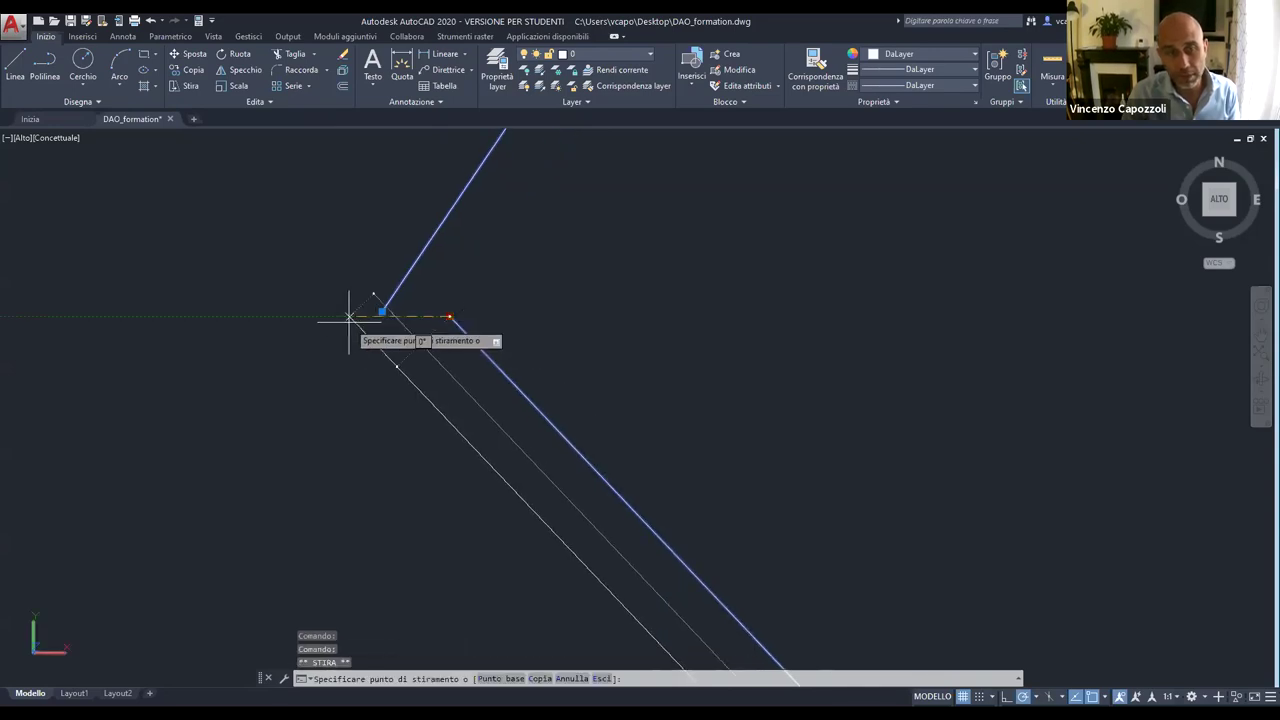
left_click(381, 312)
middle_click_drag(381, 312, 726, 400)
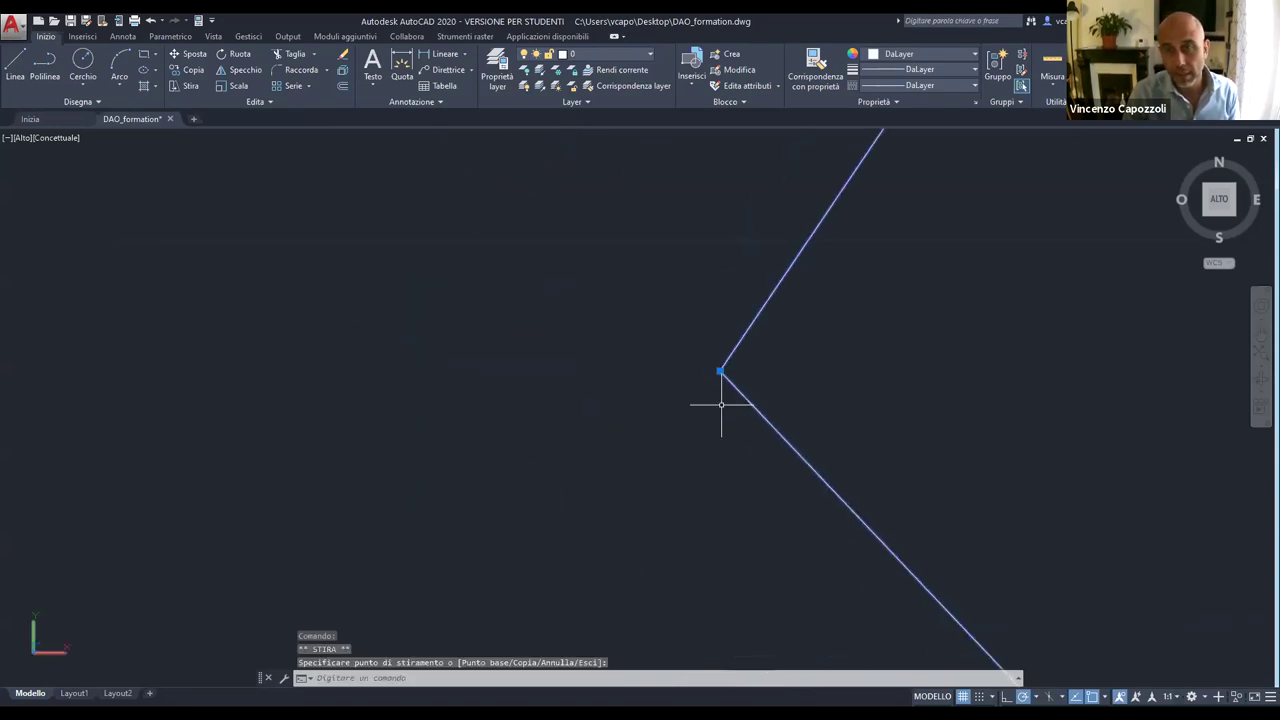
Zoom to frame the joined outline and clear the selection.
scroll(726, 385, "down", 3)
scroll(726, 371, "down", 4)
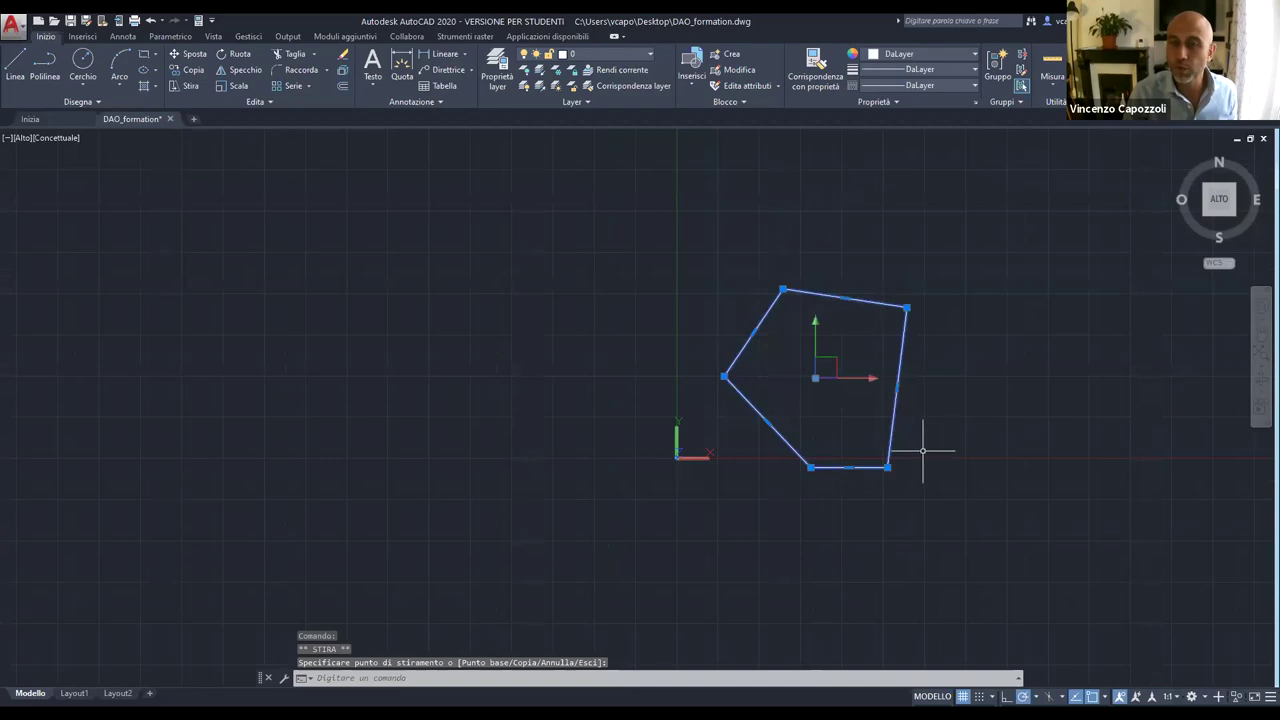
scroll(914, 443, "up", 3)
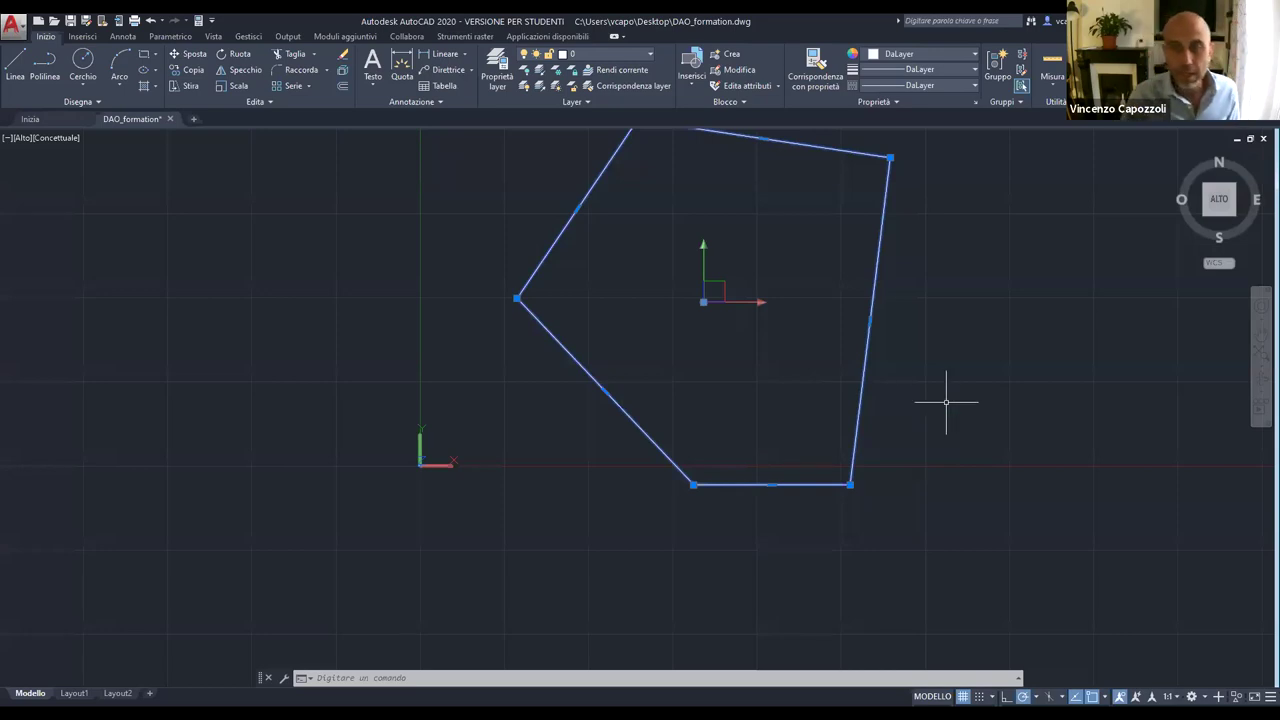
scroll(935, 380, "up", 2)
scroll(880, 375, "down", 1)
scroll(864, 368, "down", 4)
scroll(864, 368, "up", 3)
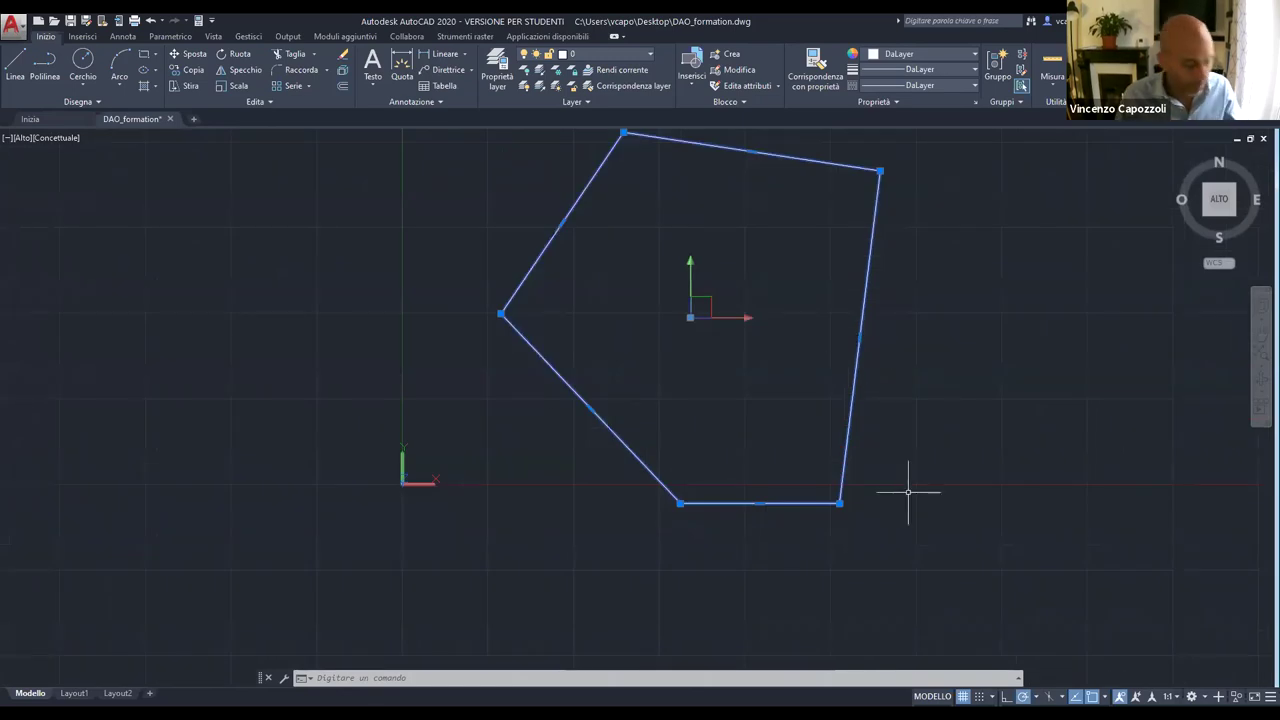
key("Escape")
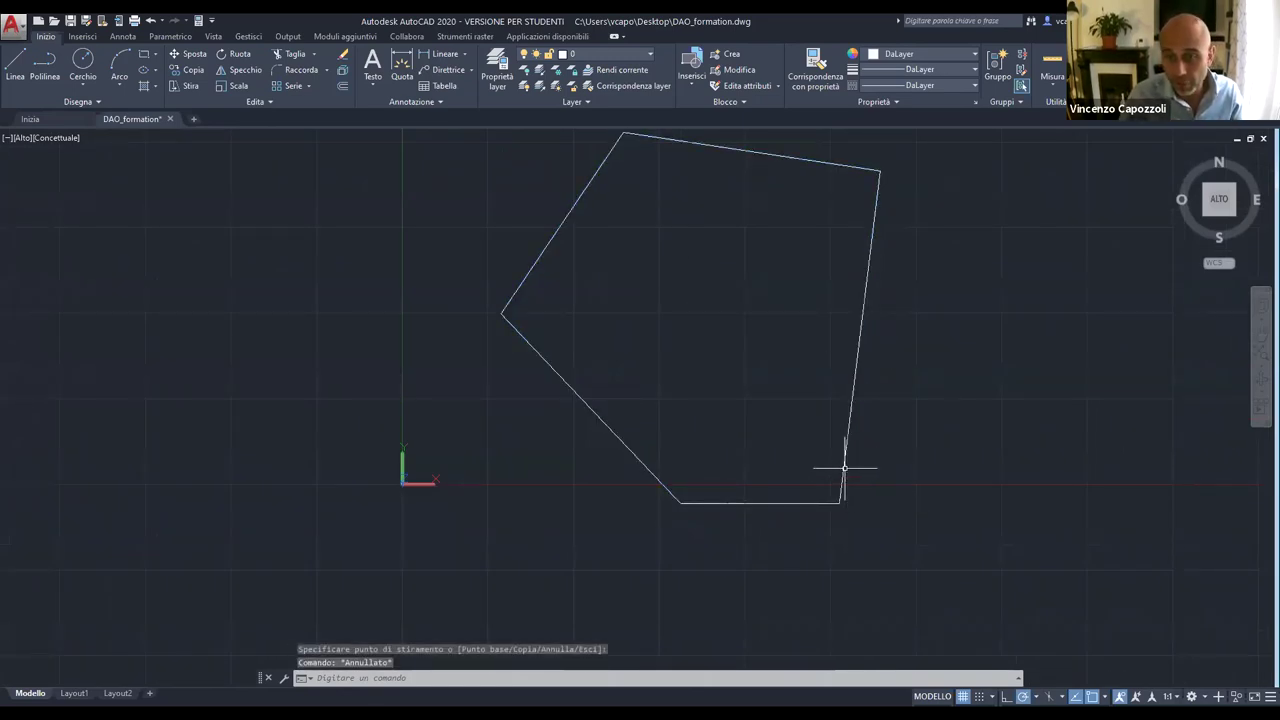
Select the polyline and bring up its right-click shortcut menu.
left_click(843, 467)
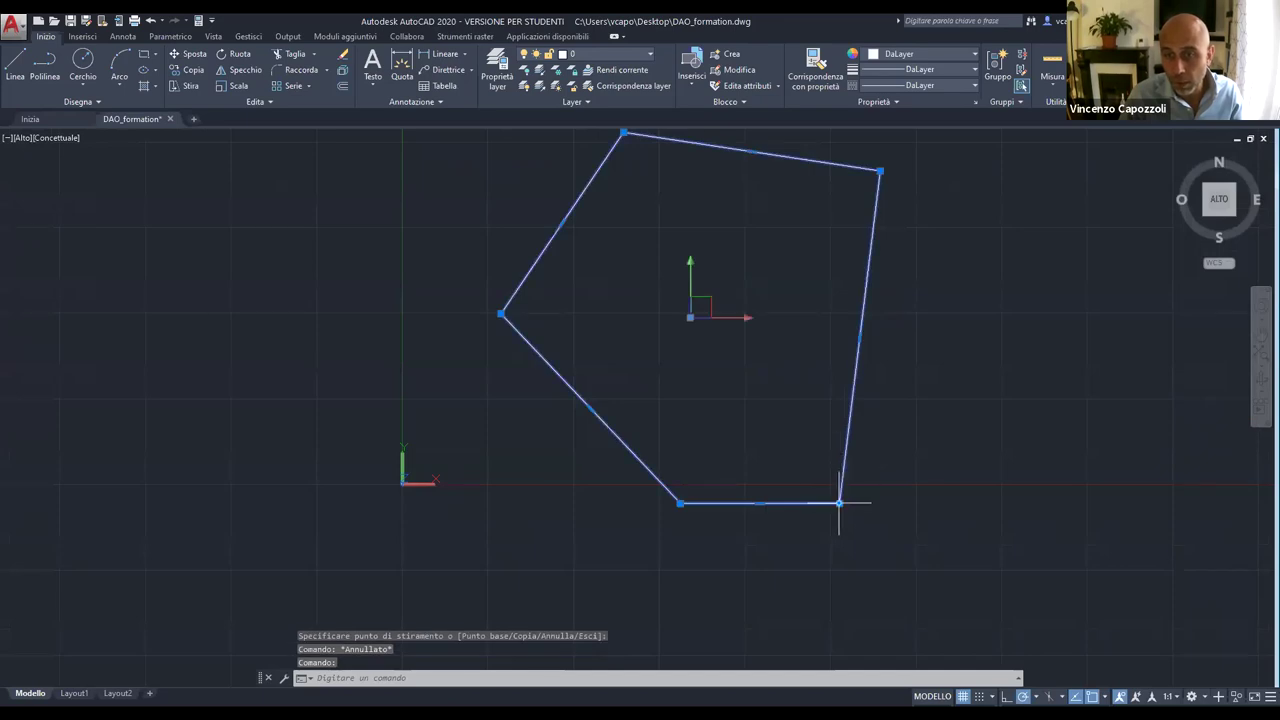
right_click(840, 505)
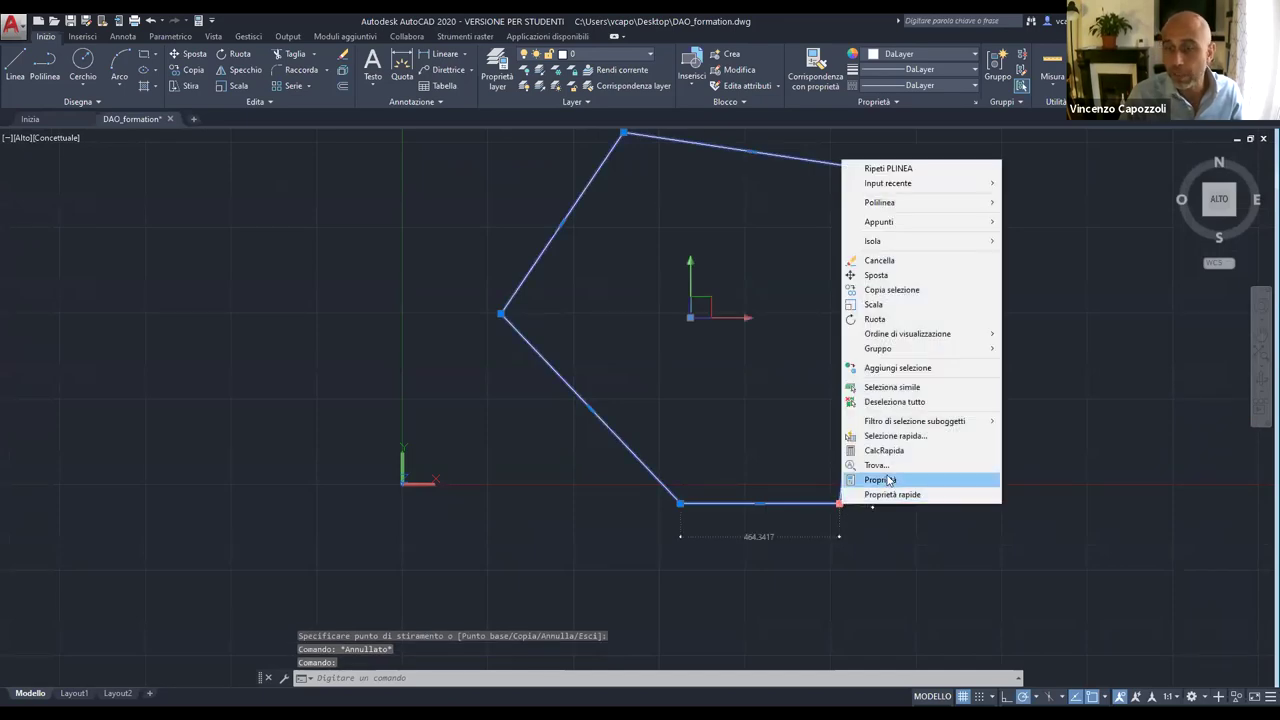
left_click(862, 532)
left_click(836, 508)
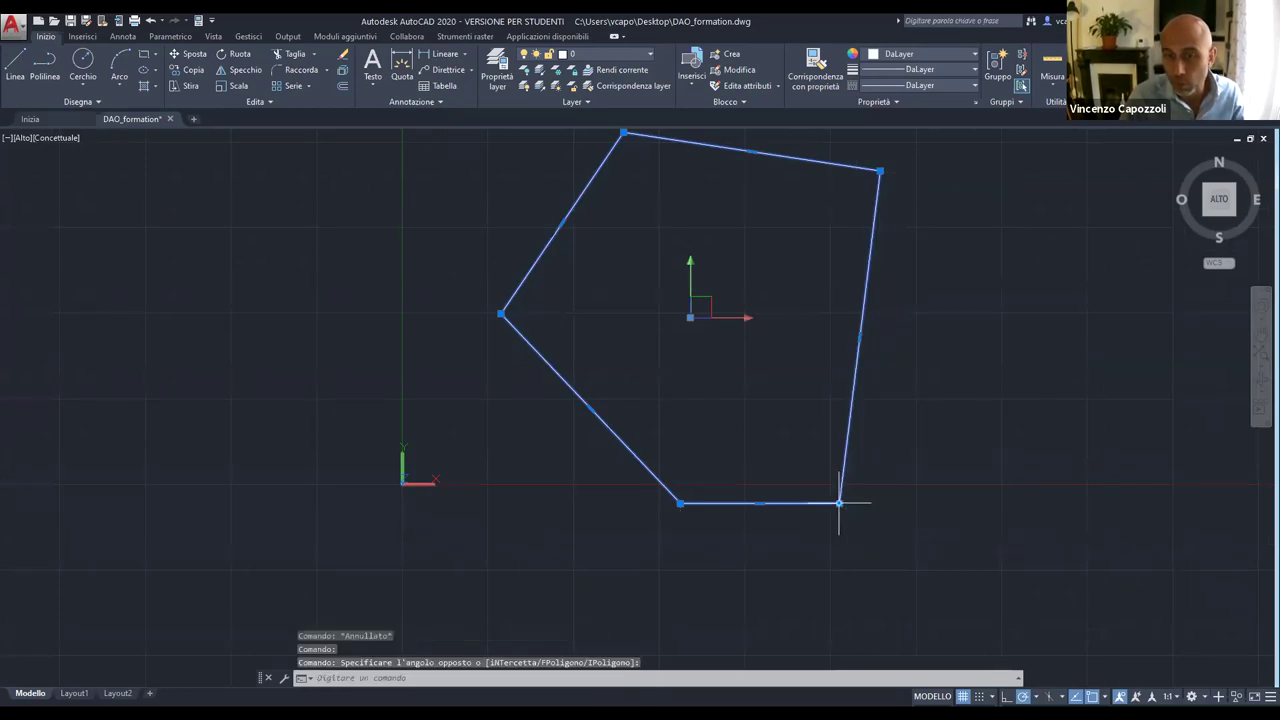
right_click(839, 503)
Set the polyline's Chiuso property to Sì in its Proprietà palette.
left_click(870, 486)
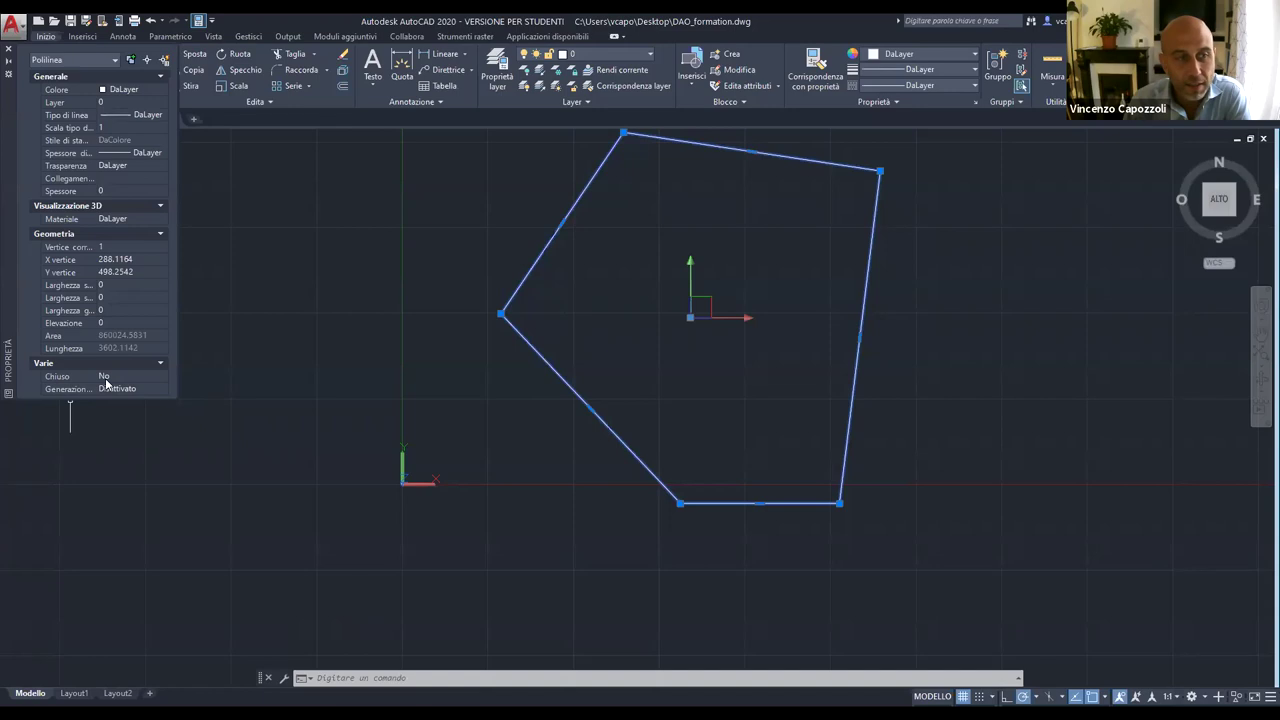
left_click(105, 378)
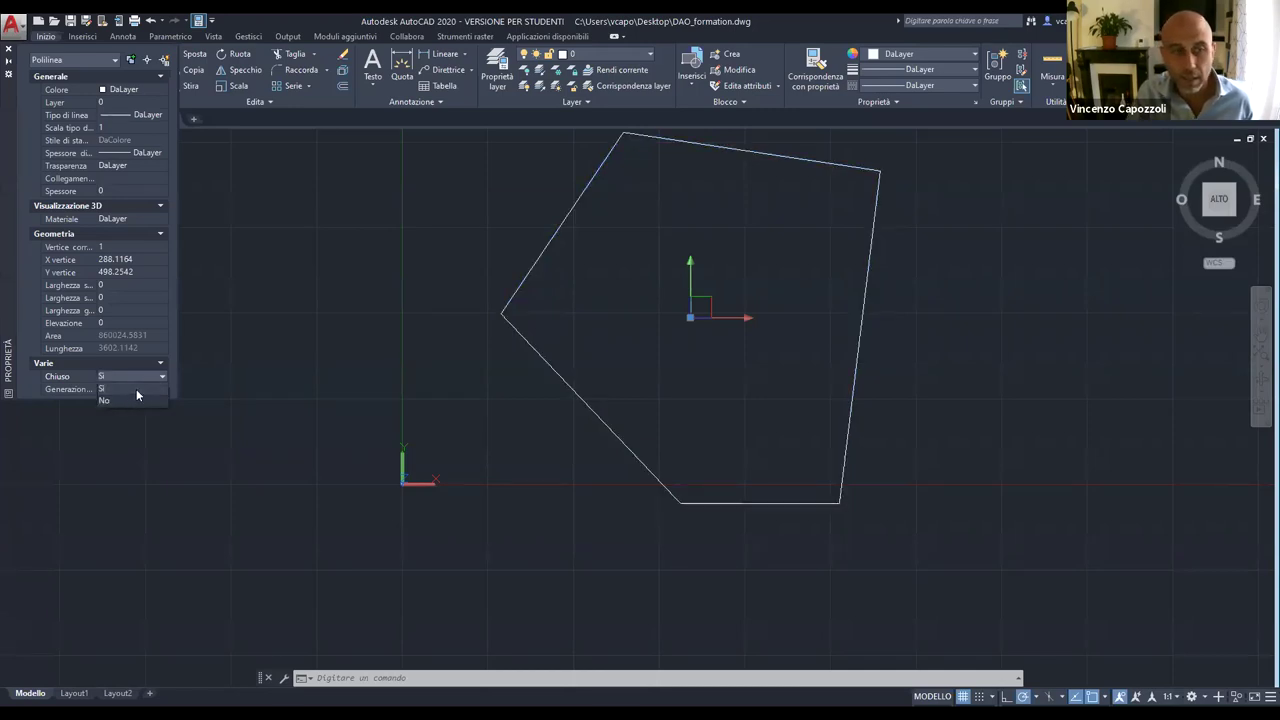
left_click(136, 389)
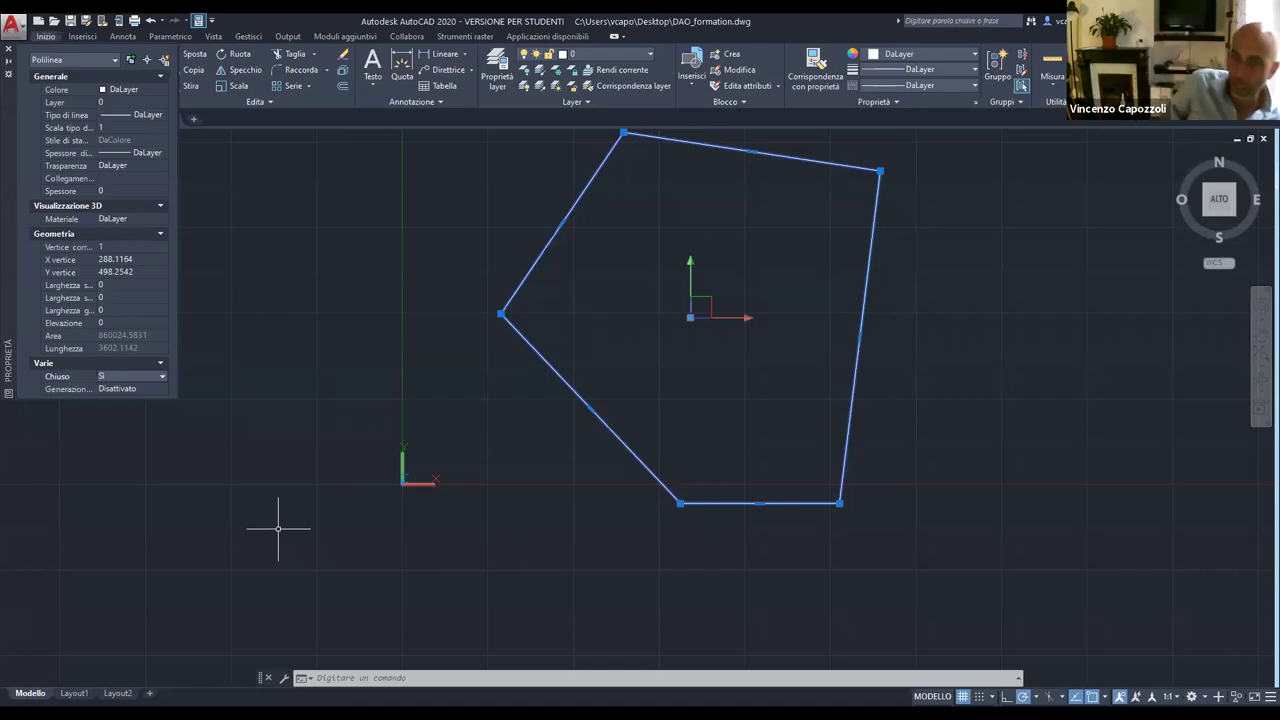
Reselect the polyline, delete it, and zoom out slightly.
key("Escape")
key("Escape")
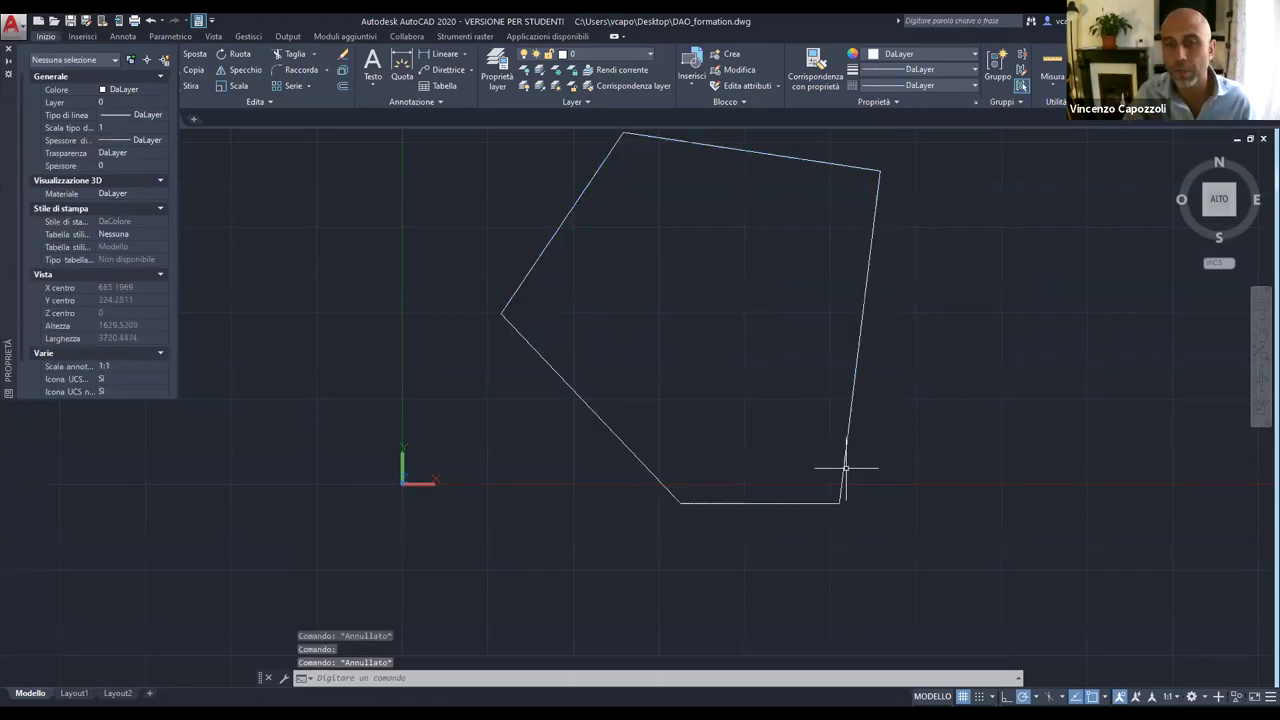
left_click(842, 470)
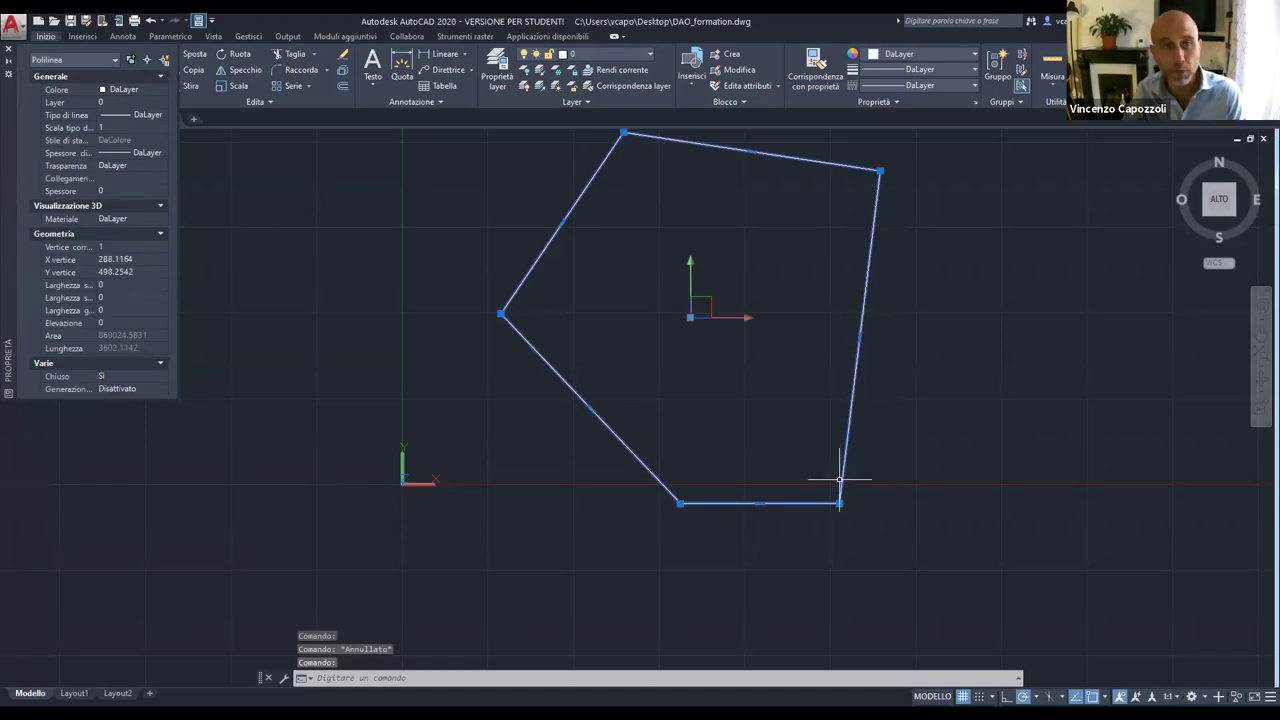
key("Delete")
scroll(276, 225, "down", 4)
middle_click_drag(339, 340, 355, 356)
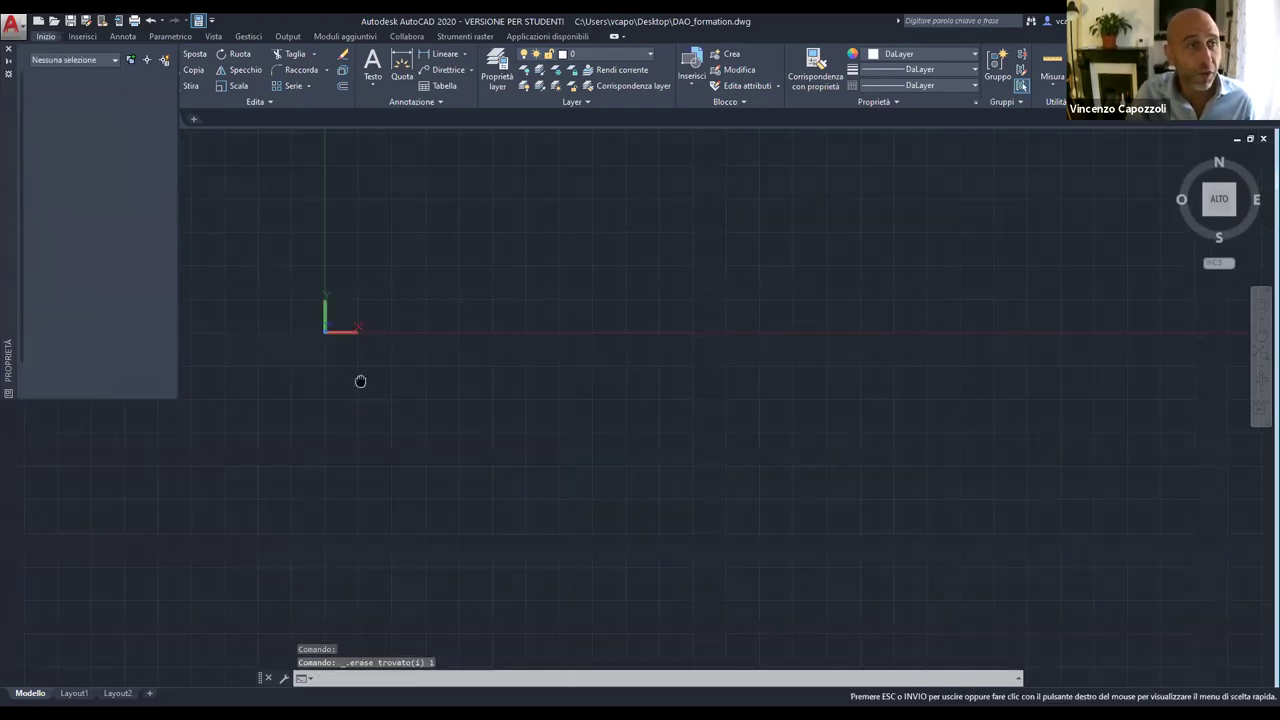
Close the Properties palette and draw a new polyline through five pentagon vertices.
left_click(8, 51)
left_click(44, 64)
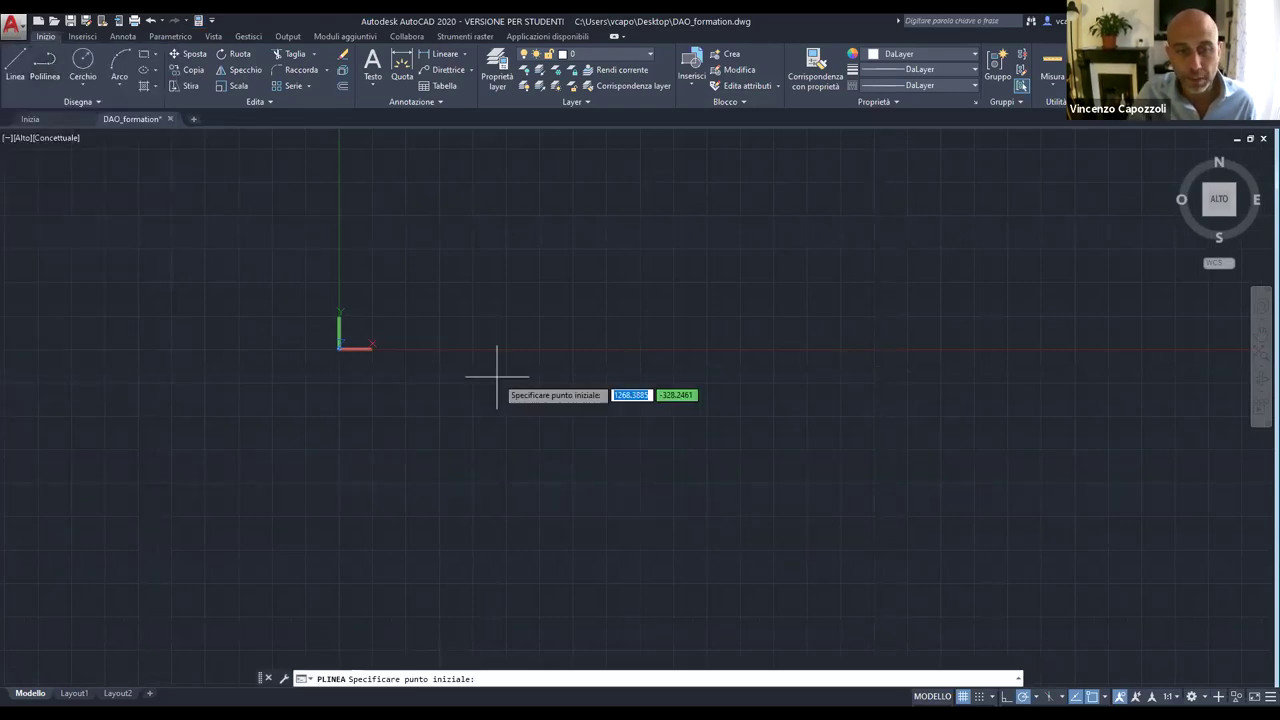
left_click(440, 407)
left_click(604, 186)
left_click(940, 277)
left_click(834, 503)
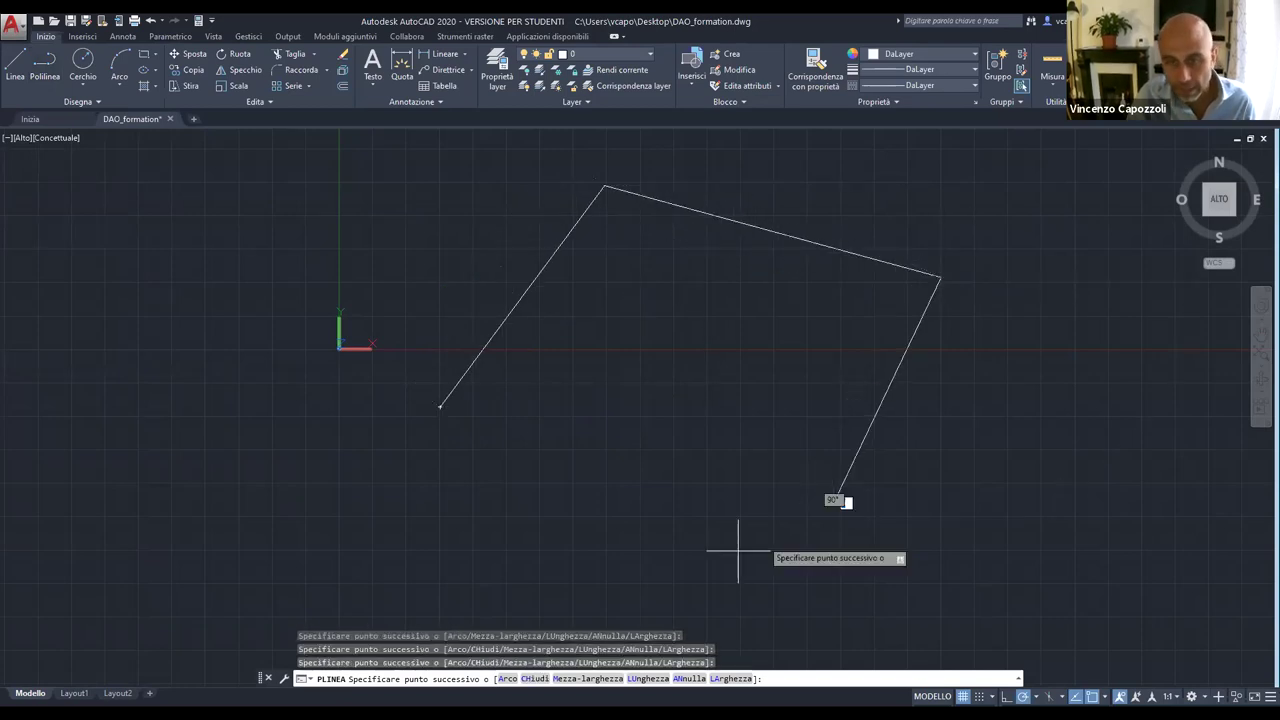
left_click(610, 572)
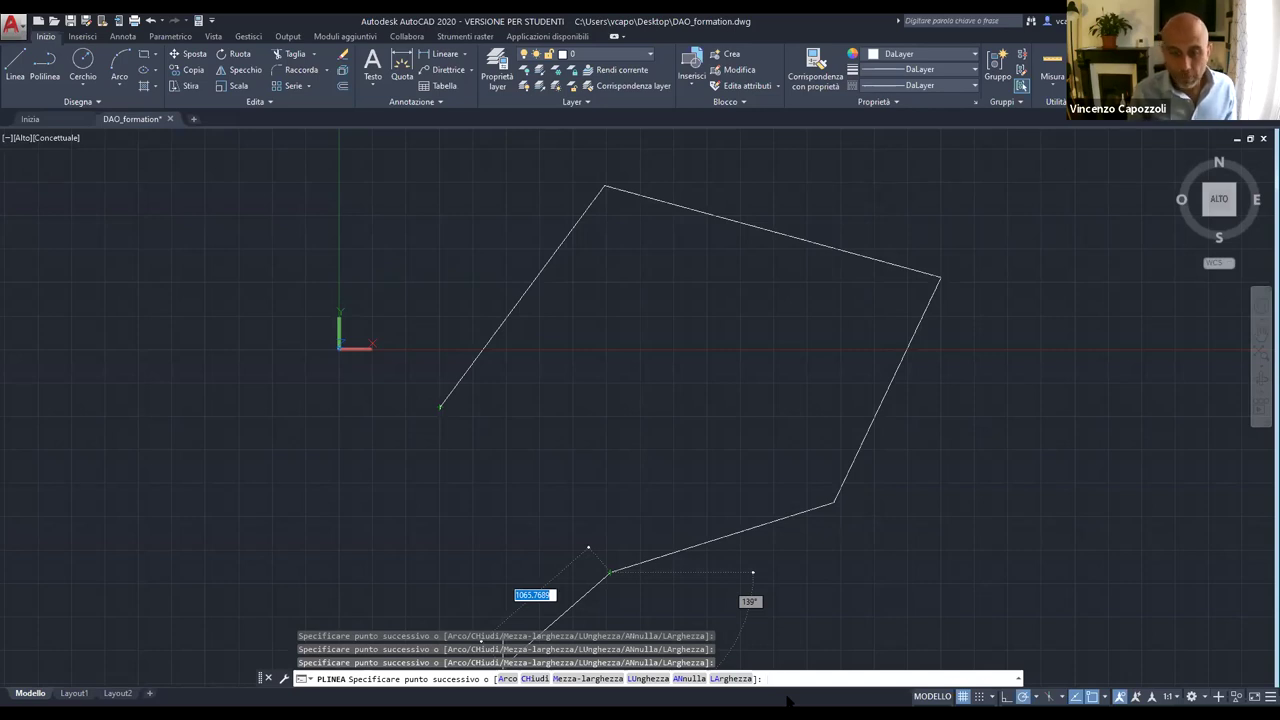
Close the polyline with CH (Chiudi) and select it.
type("ch")
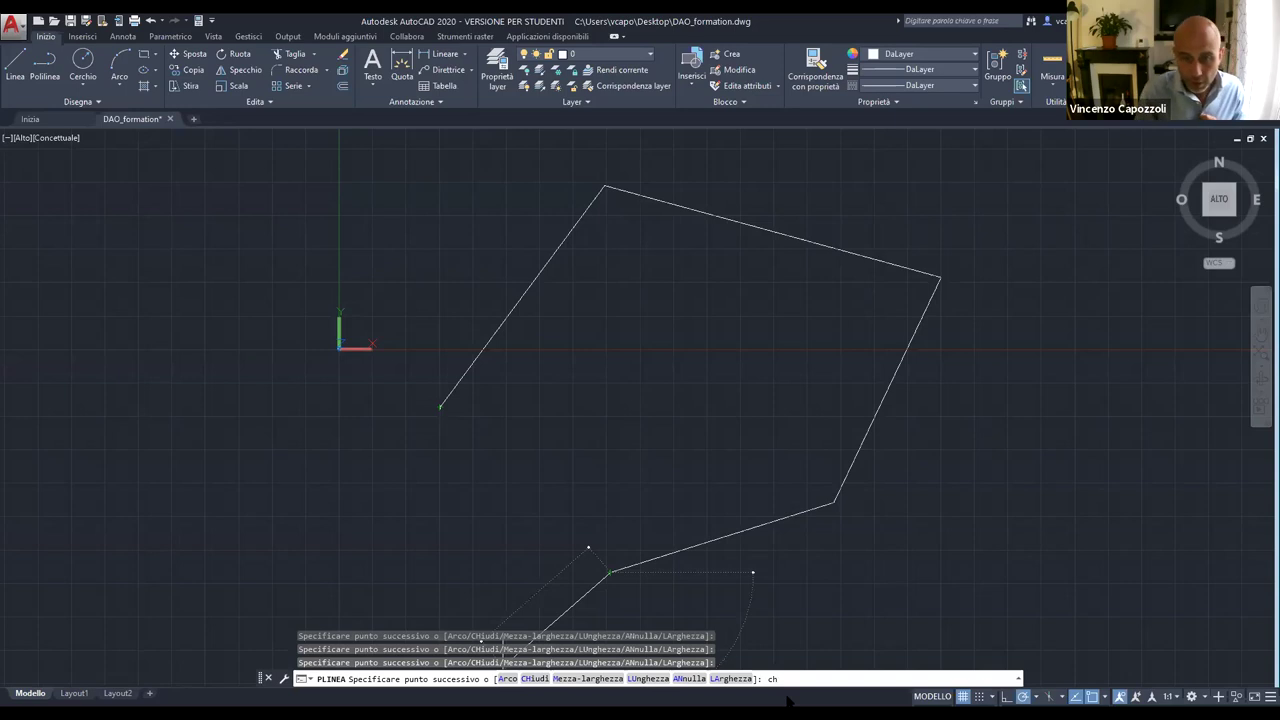
key("Return")
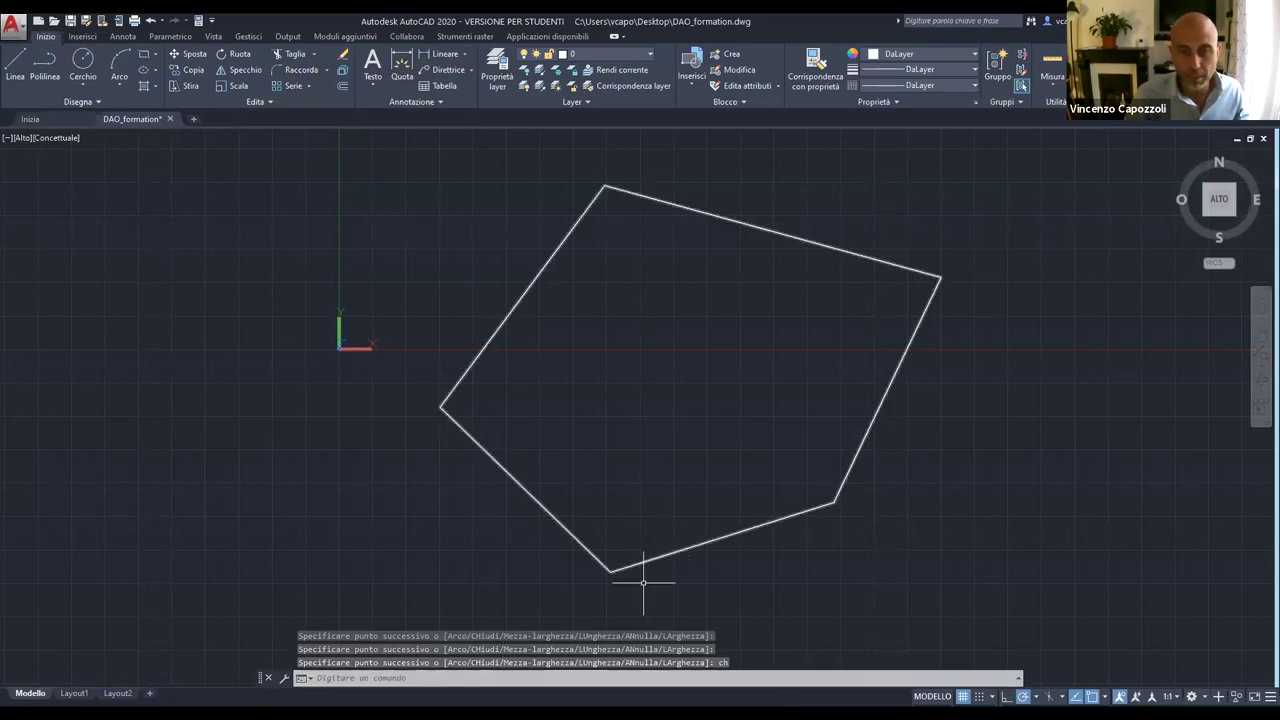
left_click(645, 561)
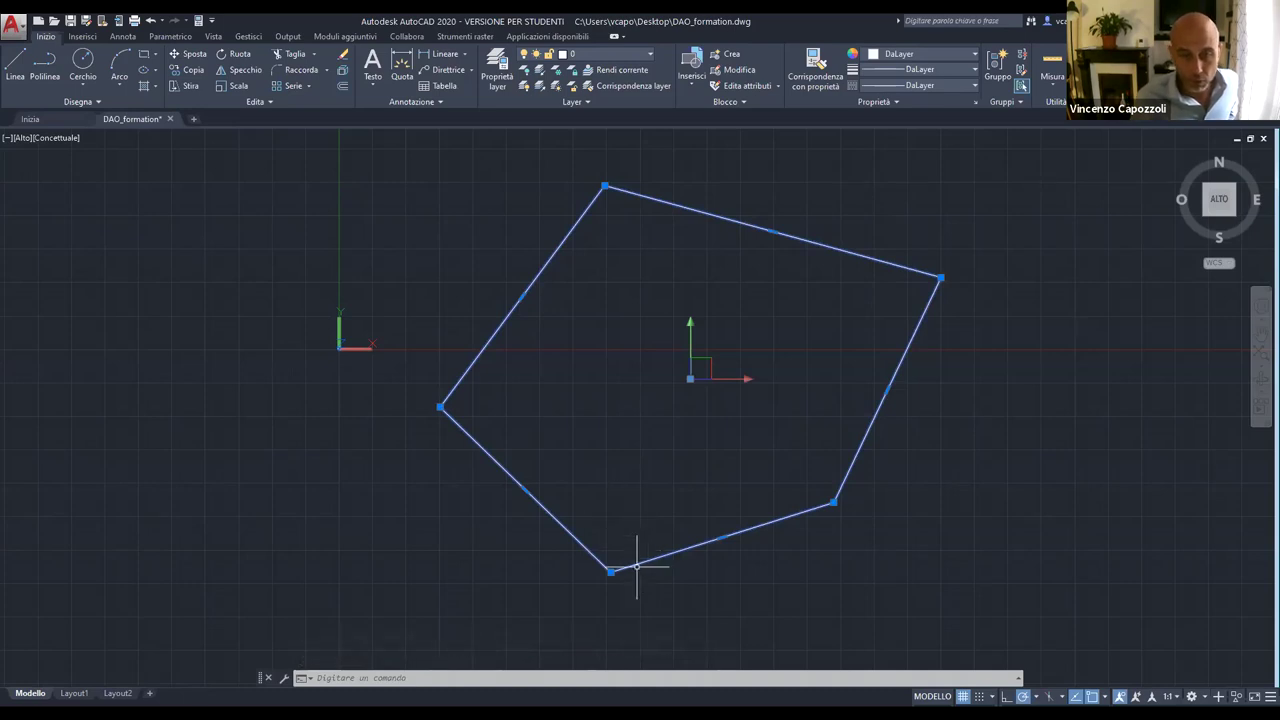
Open Proprietà for the new polyline, showing Chiuso Sì and area 6633159.2993.
right_click(617, 576)
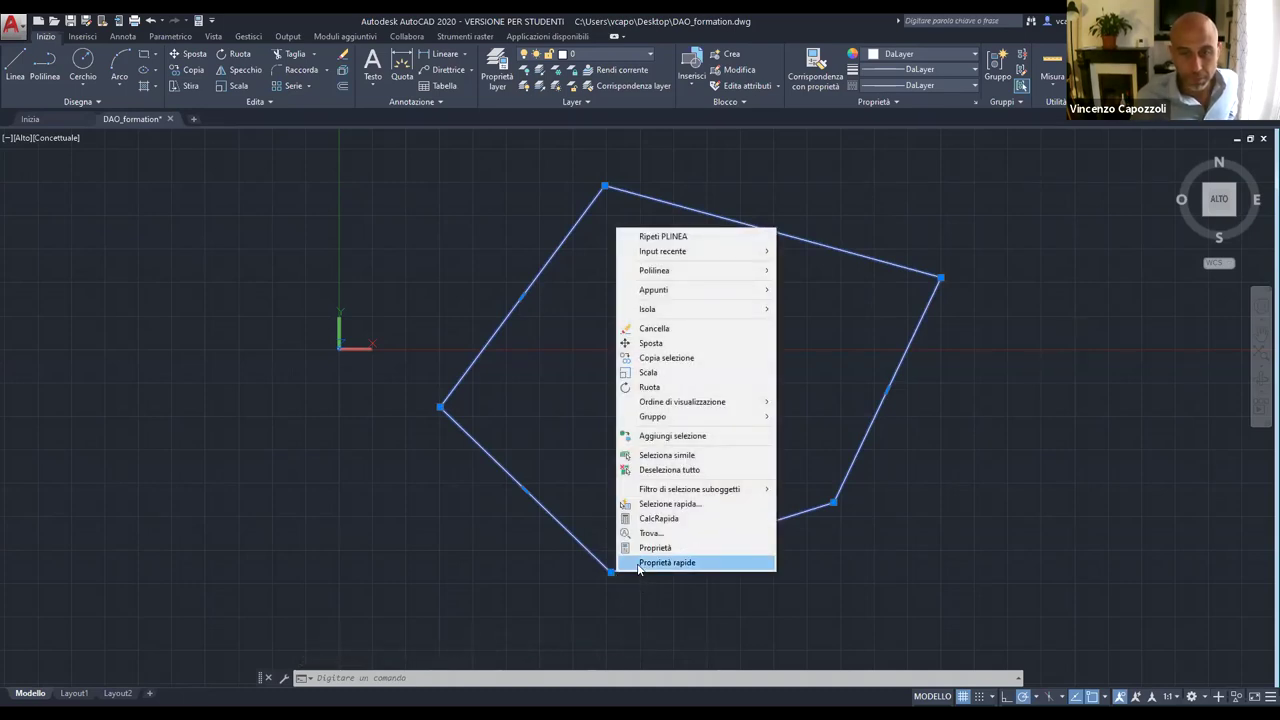
left_click(652, 547)
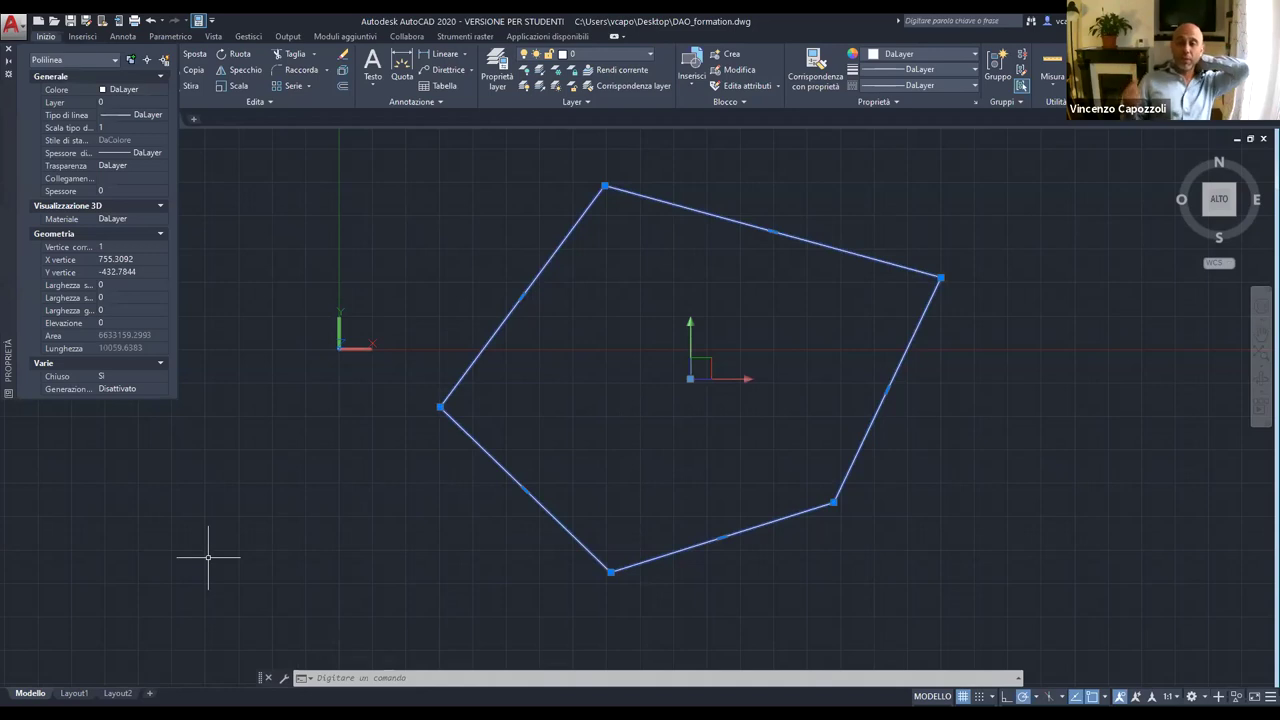
Erase the polyline, then draw a fresh five-vertex pentagon and close it with CH.
key("Delete")
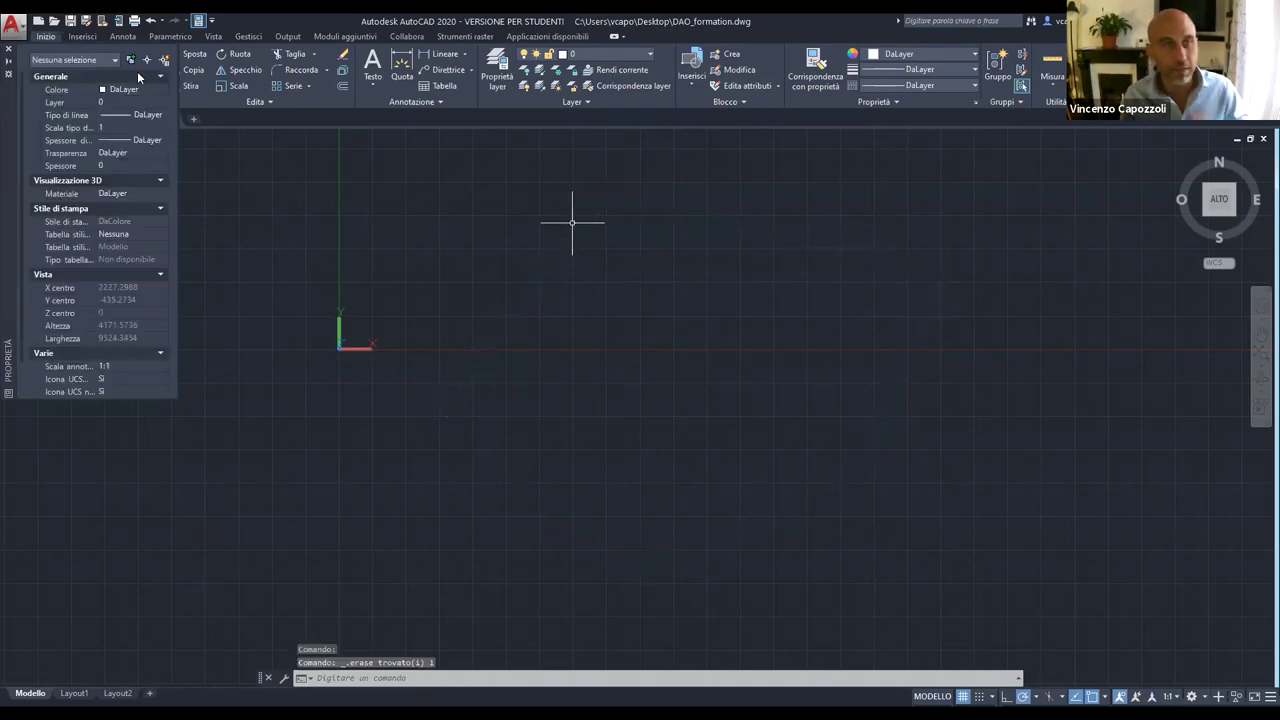
left_click(8, 50)
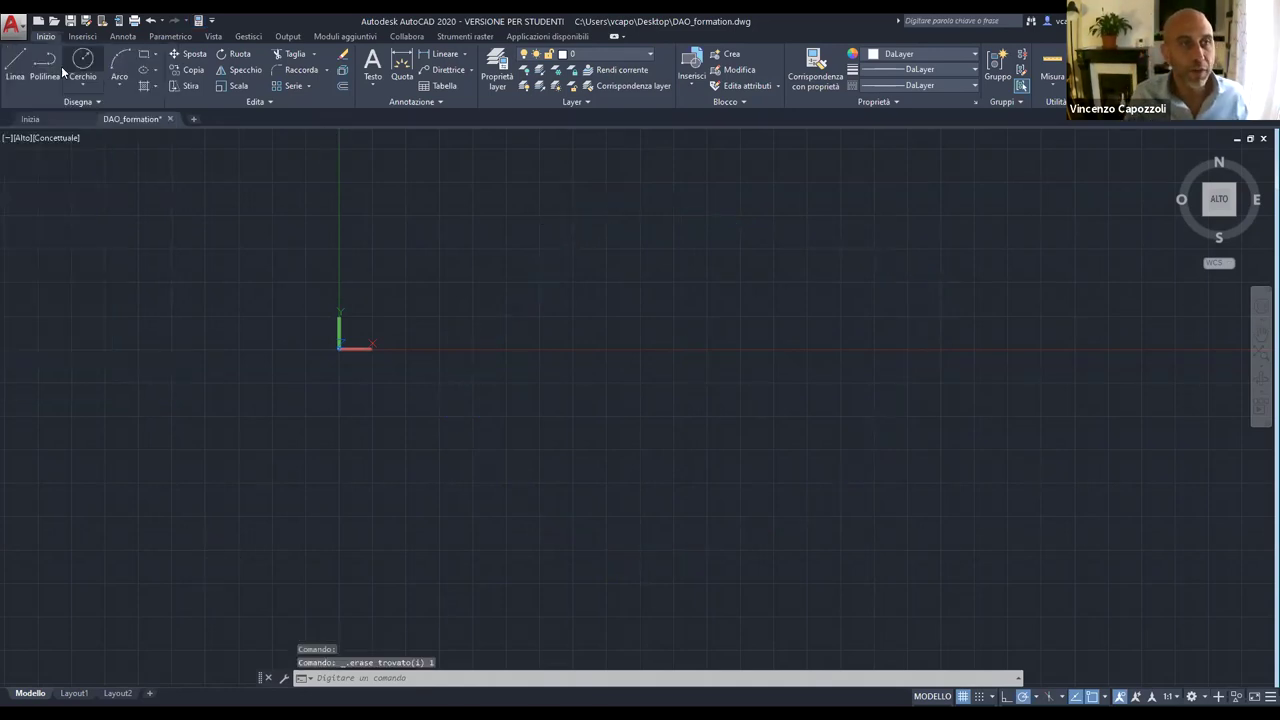
left_click(44, 66)
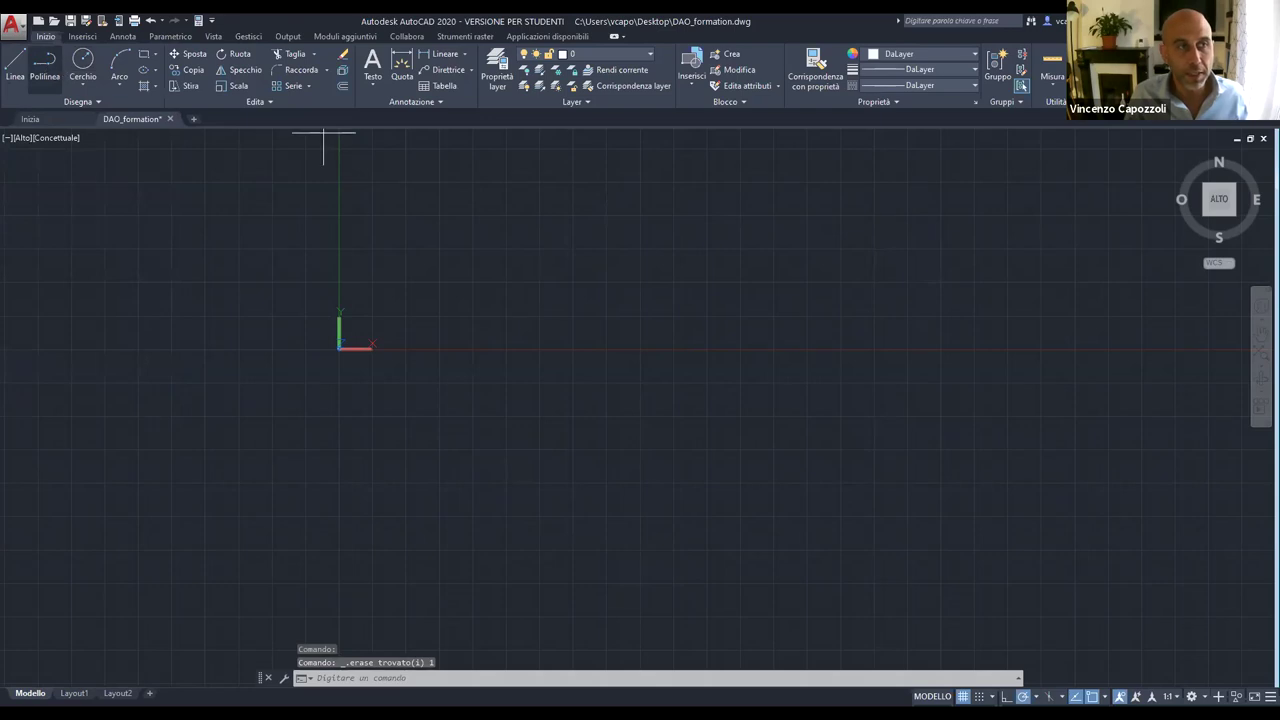
left_click(429, 467)
left_click(577, 258)
left_click(846, 446)
left_click(718, 540)
left_click(505, 568)
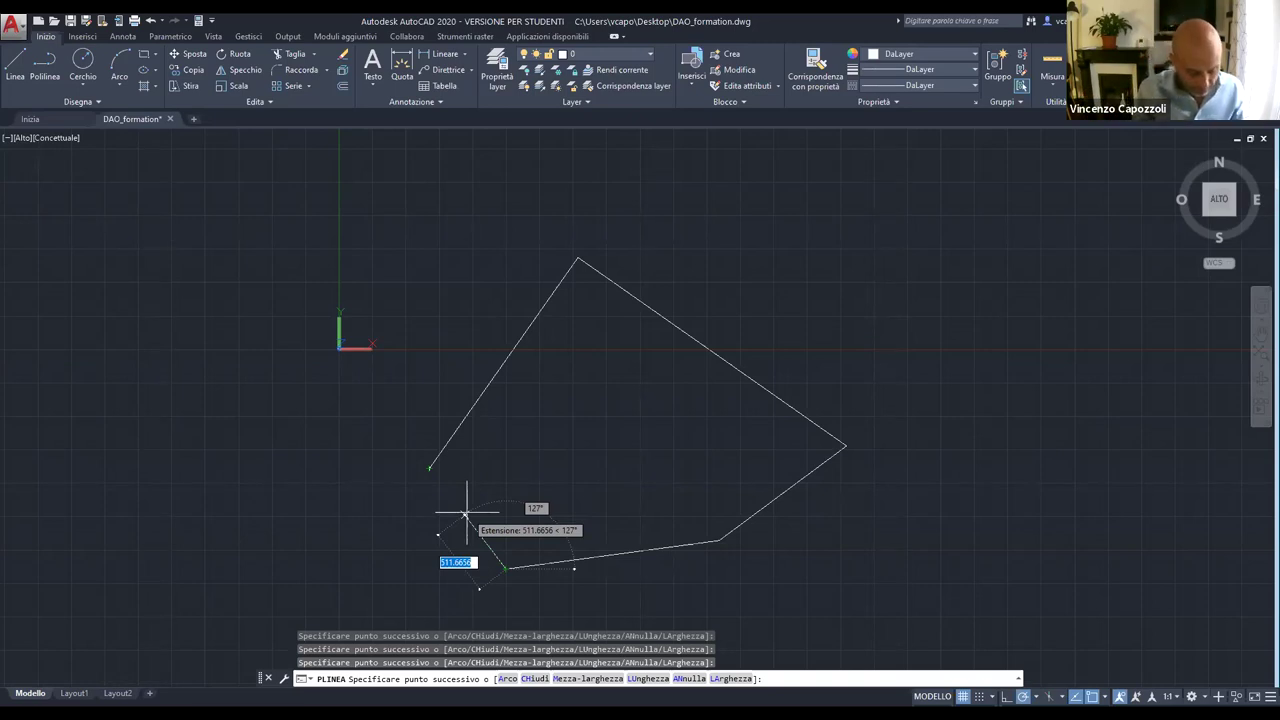
type("ch")
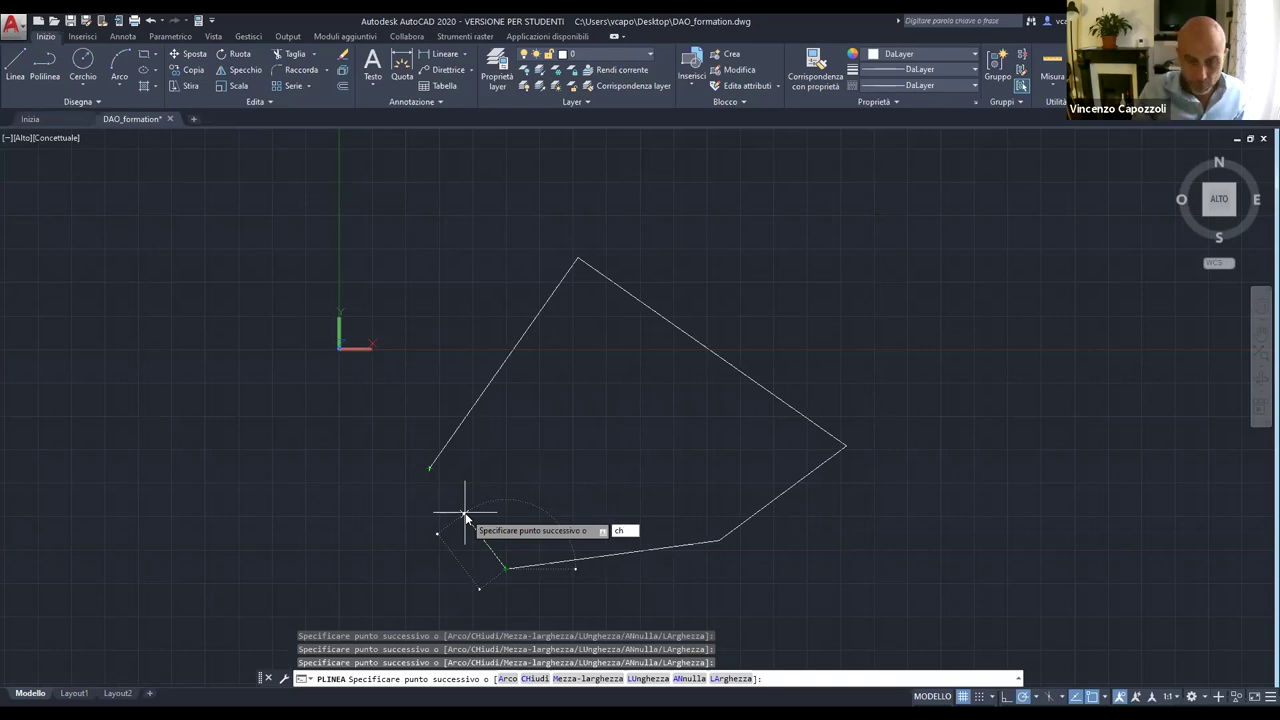
key("Return")
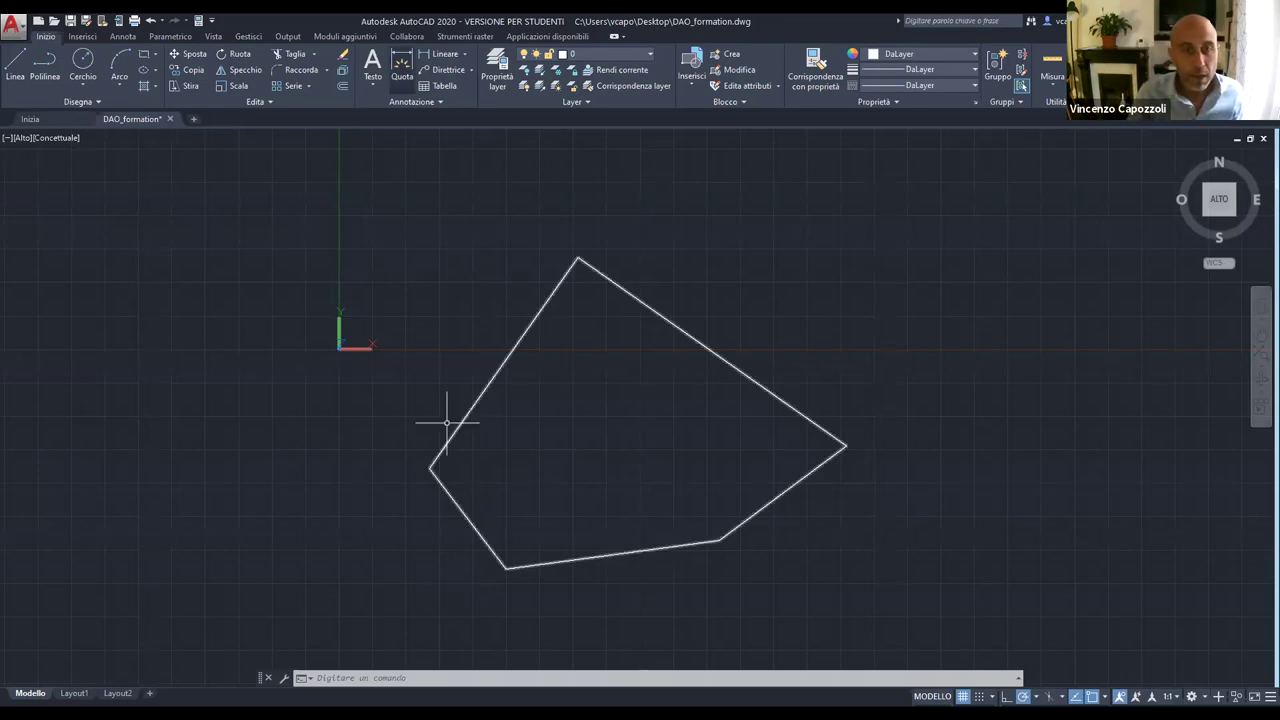
left_click(494, 374)
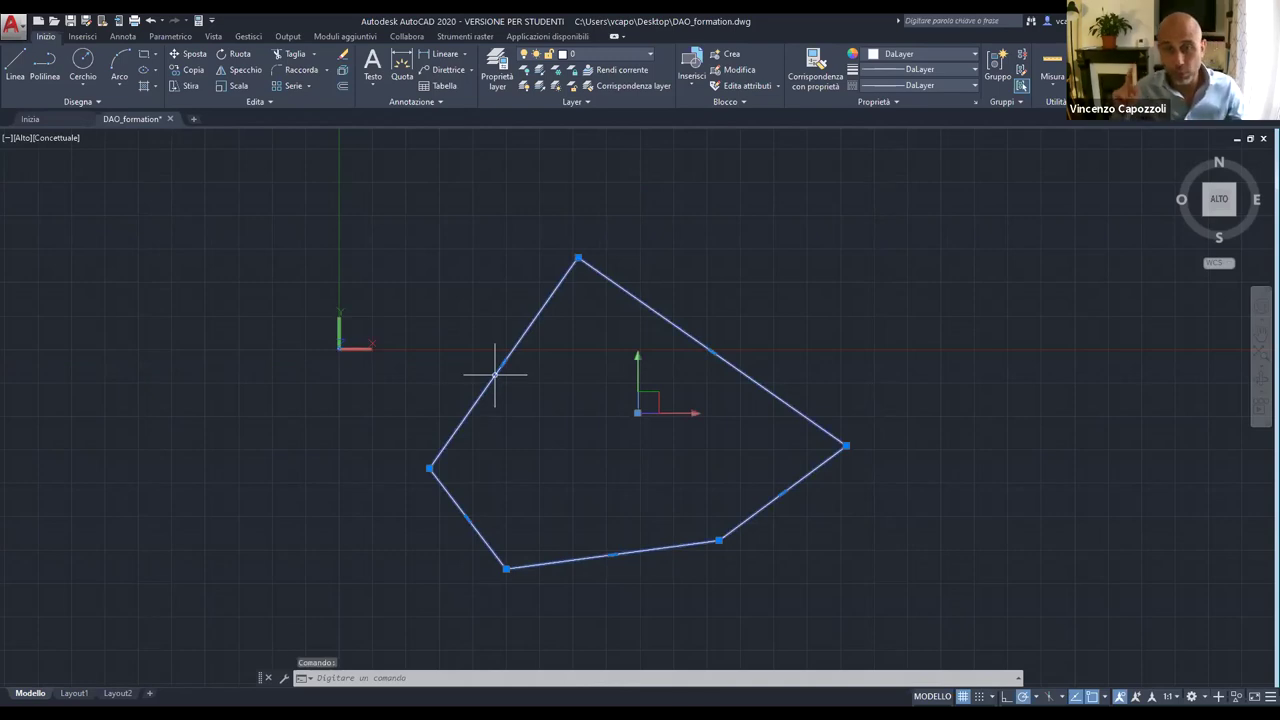
key("Escape")
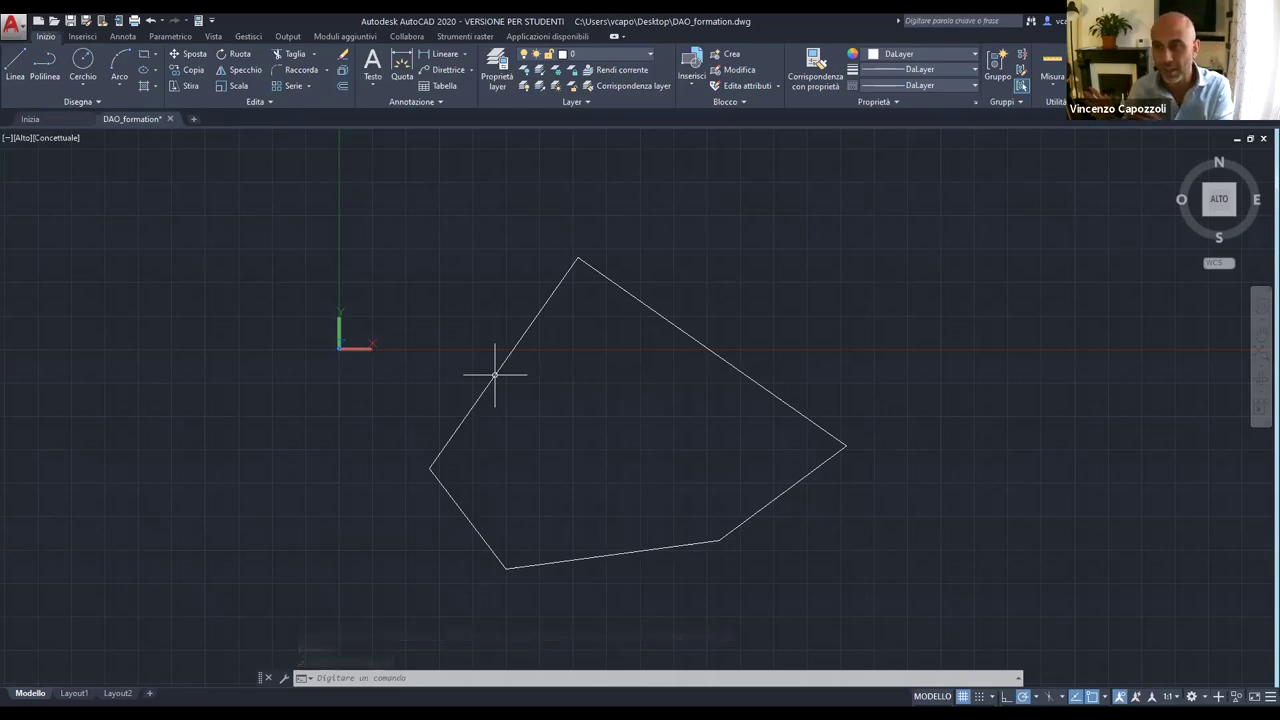
Start the Linea command, cancel it with Esc, then start Linea again.
left_click(14, 62)
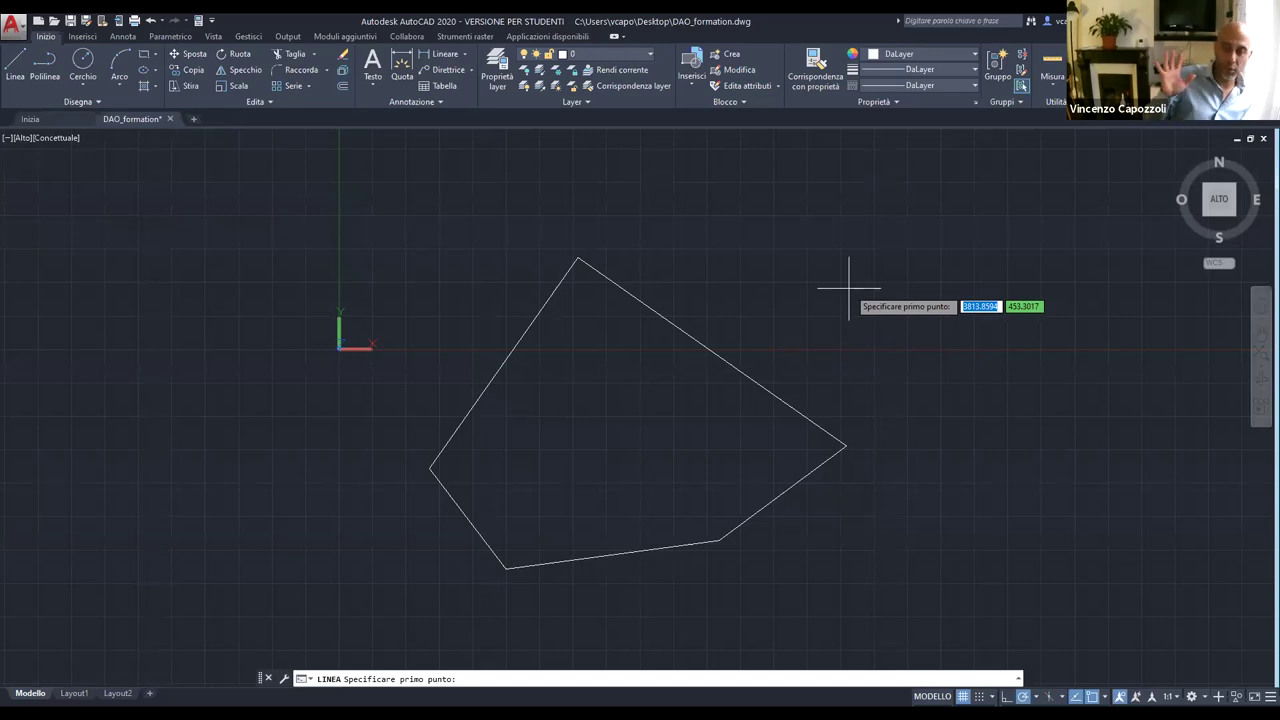
key("Escape")
key("Escape")
key("Escape")
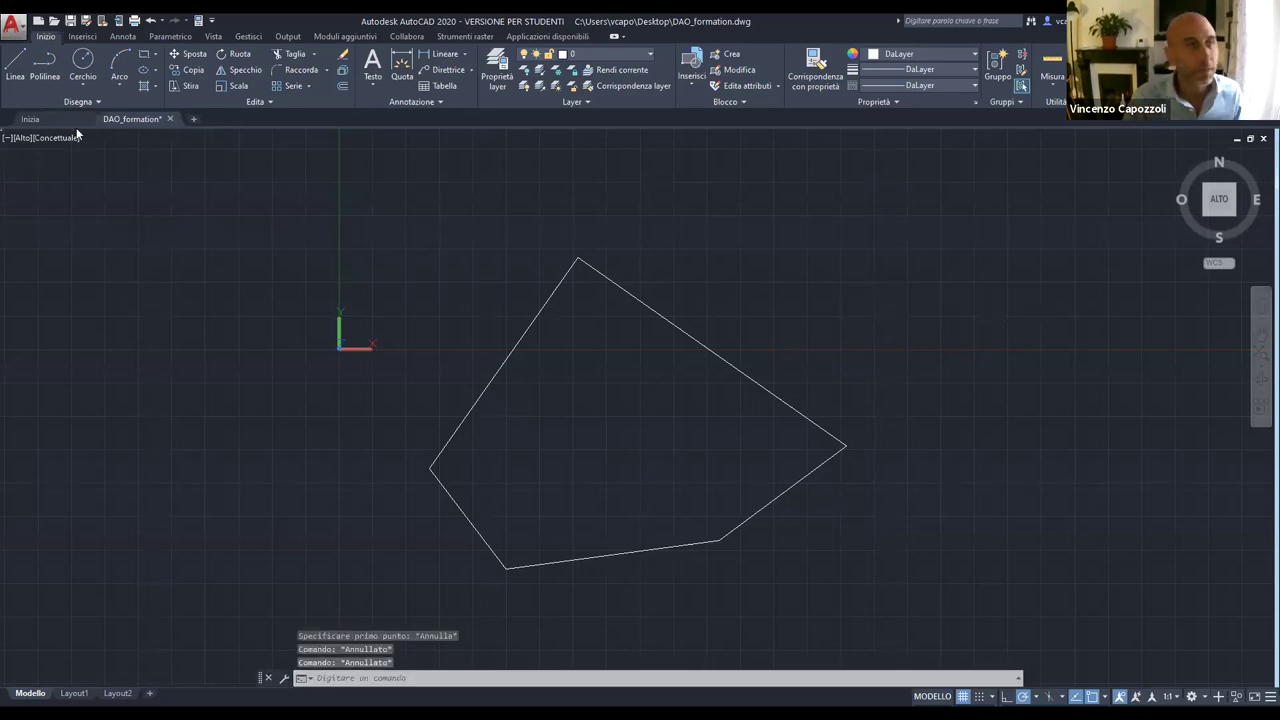
left_click(9, 66)
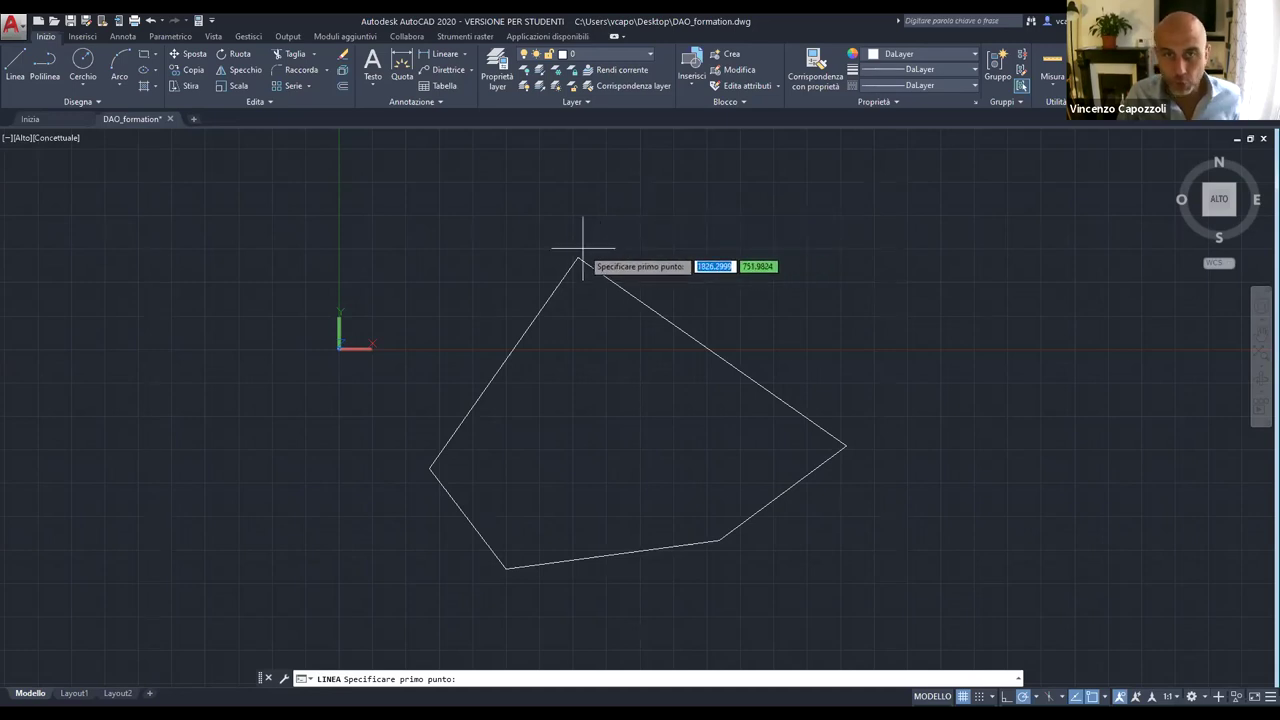
Zoom out and pan so the small five-sided outline sits near the origin.
scroll(604, 235, "up", 2)
scroll(586, 391, "up", 1)
scroll(586, 380, "down", 1)
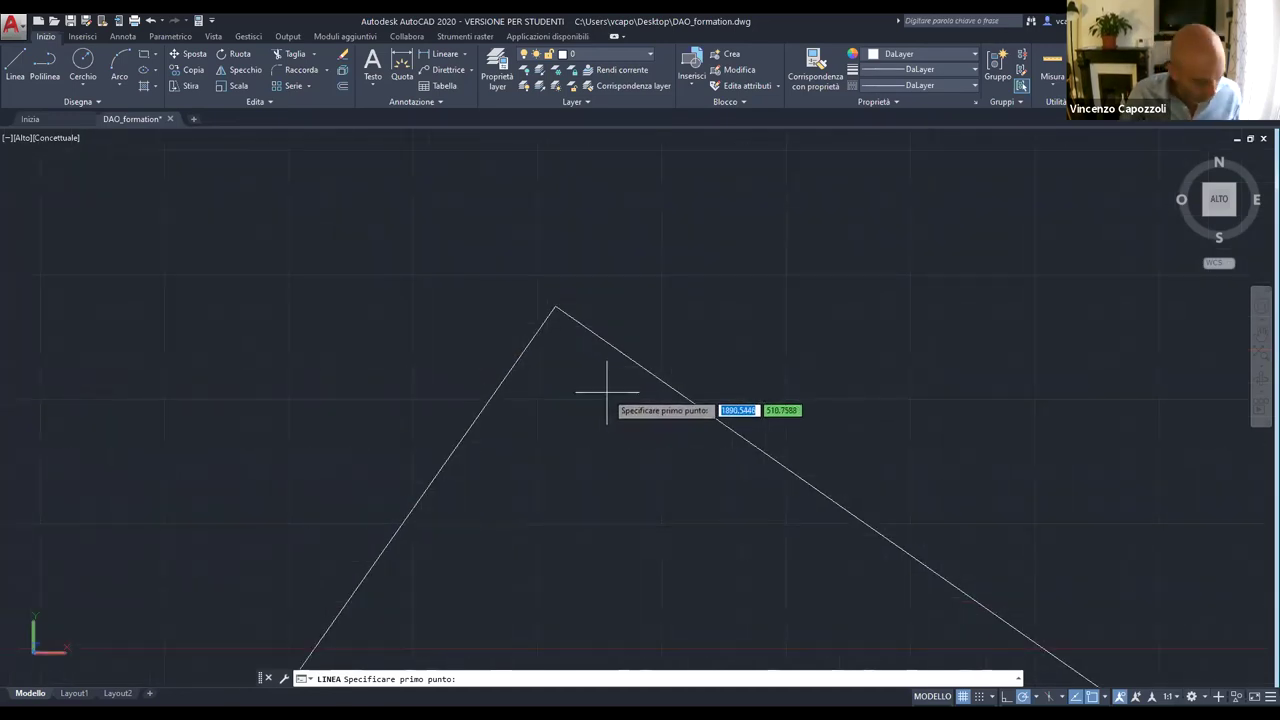
middle_click_drag(629, 350, 487, 290)
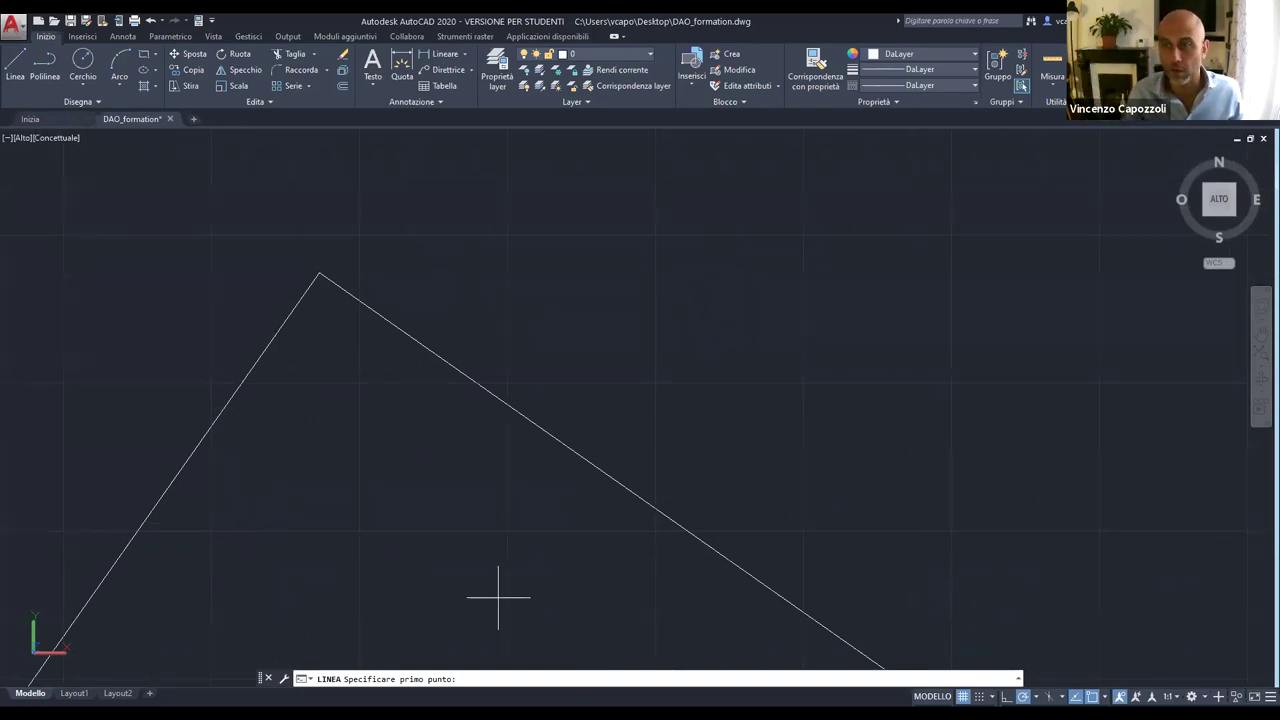
scroll(686, 345, "down", 2)
scroll(549, 371, "up", 3)
scroll(565, 383, "down", 2)
scroll(560, 375, "down", 2)
scroll(586, 371, "up", 2)
scroll(543, 406, "down", 3)
scroll(550, 410, "down", 1)
scroll(555, 412, "up", 5)
scroll(460, 305, "down", 3)
scroll(480, 350, "down", 2)
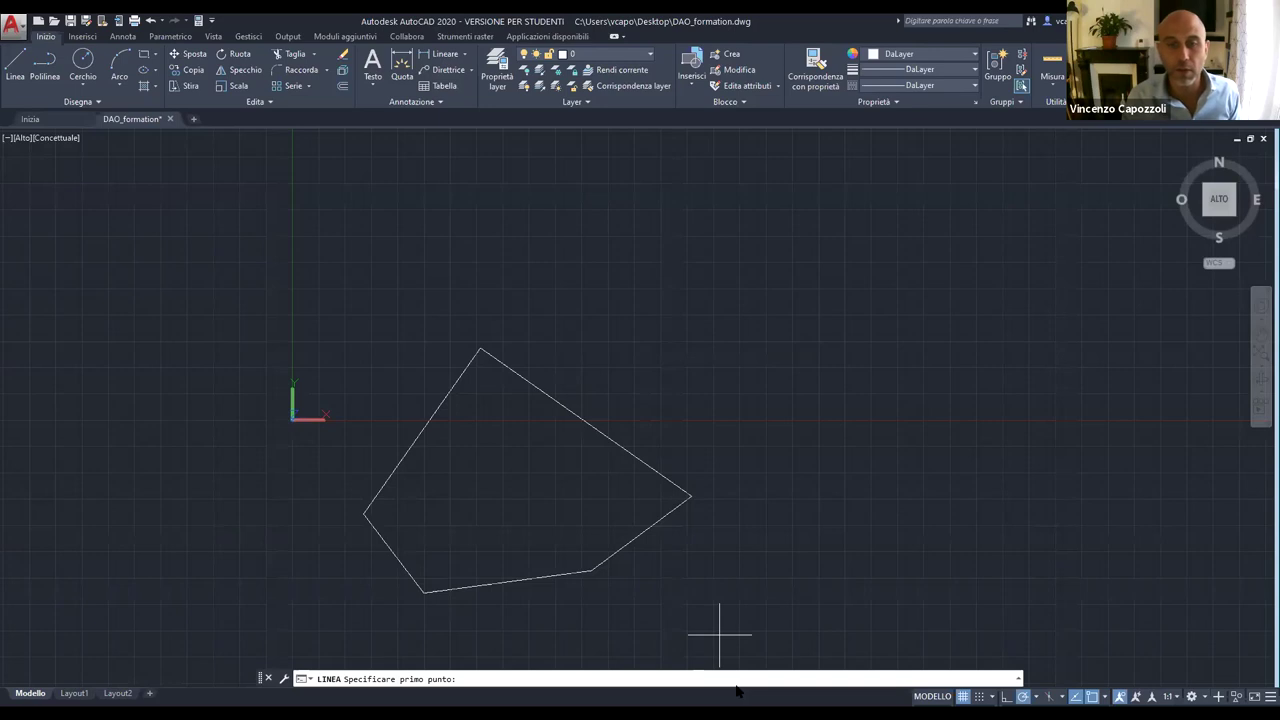
mouse_move(719, 329)
middle_mouse_down()
mouse_move(774, 242)
mouse_move(802, 291)
mouse_move(621, 79)
middle_mouse_up()
mouse_move(181, 157)
middle_mouse_down()
mouse_move(280, 217)
mouse_move(391, 217)
mouse_move(154, 223)
mouse_move(288, 354)
mouse_move(109, 163)
mouse_move(554, 394)
mouse_move(140, 280)
mouse_move(389, 261)
middle_mouse_up()
Recentre the outline, cancel the LINEA command, and ready the command line for PAN.
key("Escape")
scroll(594, 263, "up", 5)
scroll(726, 260, "up", 3)
scroll(720, 277, "down", 6)
scroll(710, 206, "up", 6)
scroll(705, 220, "down", 4)
scroll(700, 251, "down", 3)
mouse_move(751, 280)
middle_mouse_down()
mouse_move(577, 366)
mouse_move(902, 387)
mouse_move(700, 463)
mouse_move(666, 406)
mouse_move(846, 337)
mouse_move(805, 351)
mouse_move(849, 355)
middle_mouse_up()
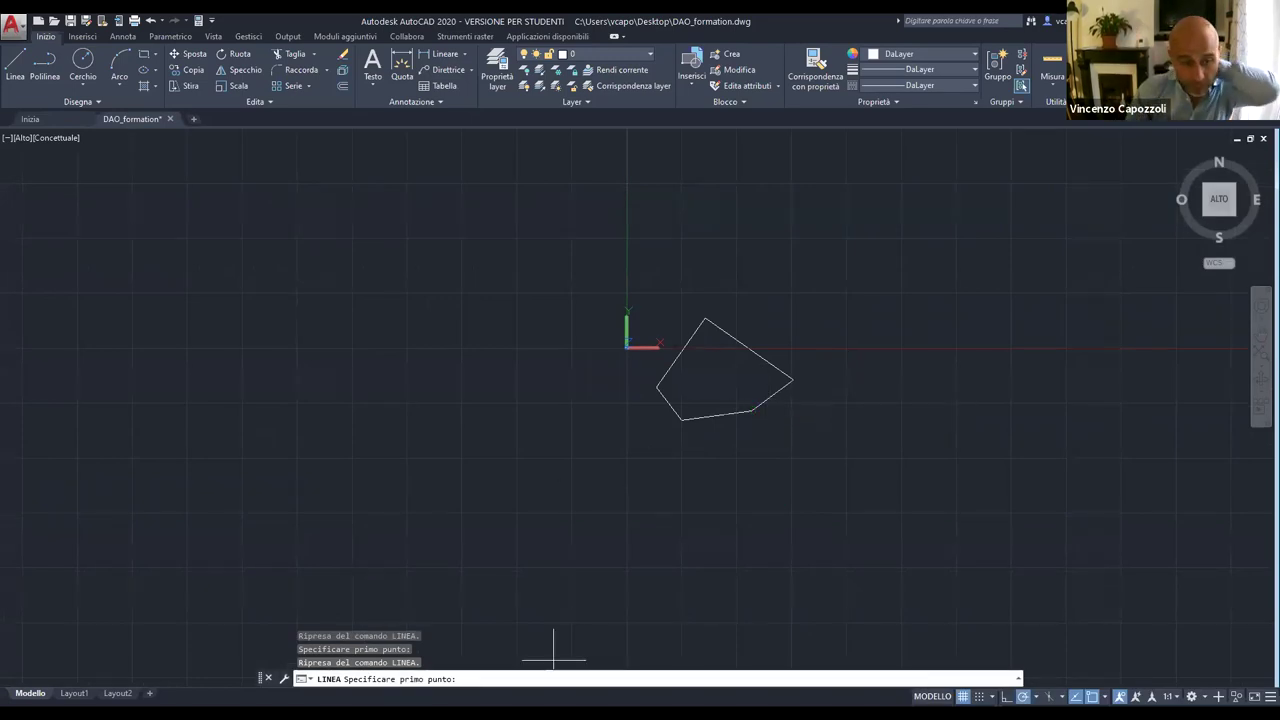
key("Escape")
key("Escape")
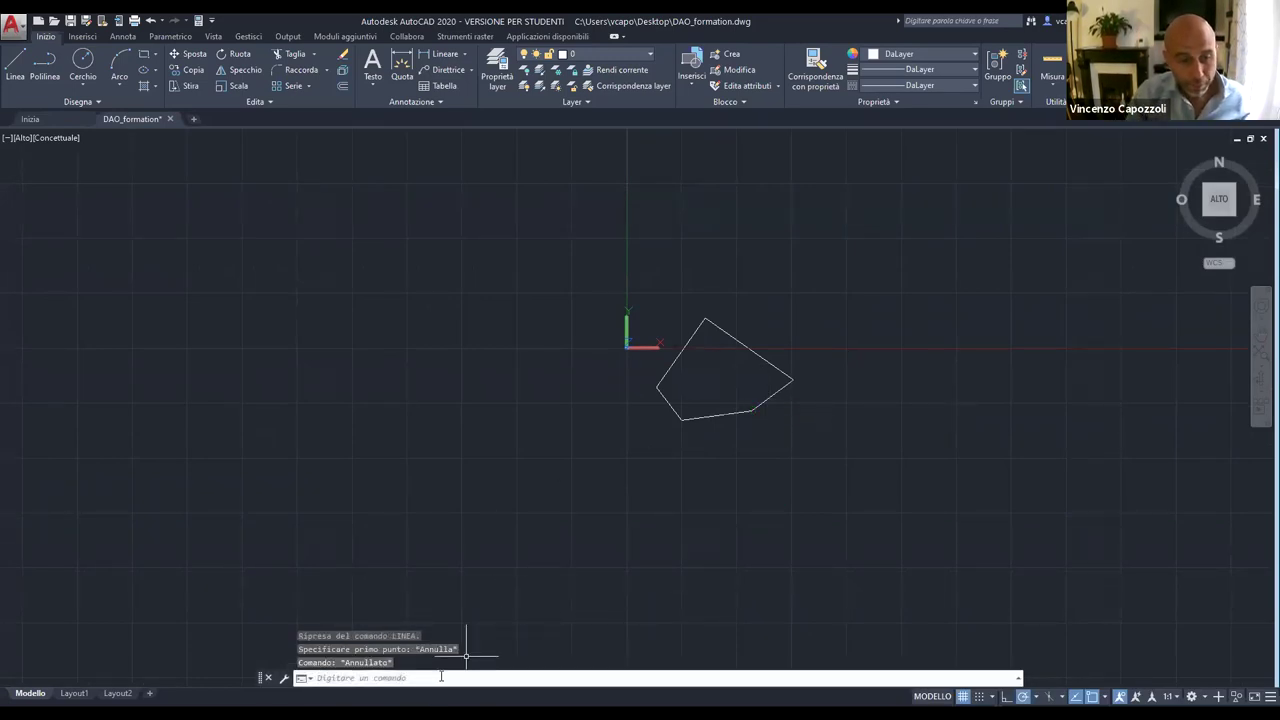
left_click(453, 675)
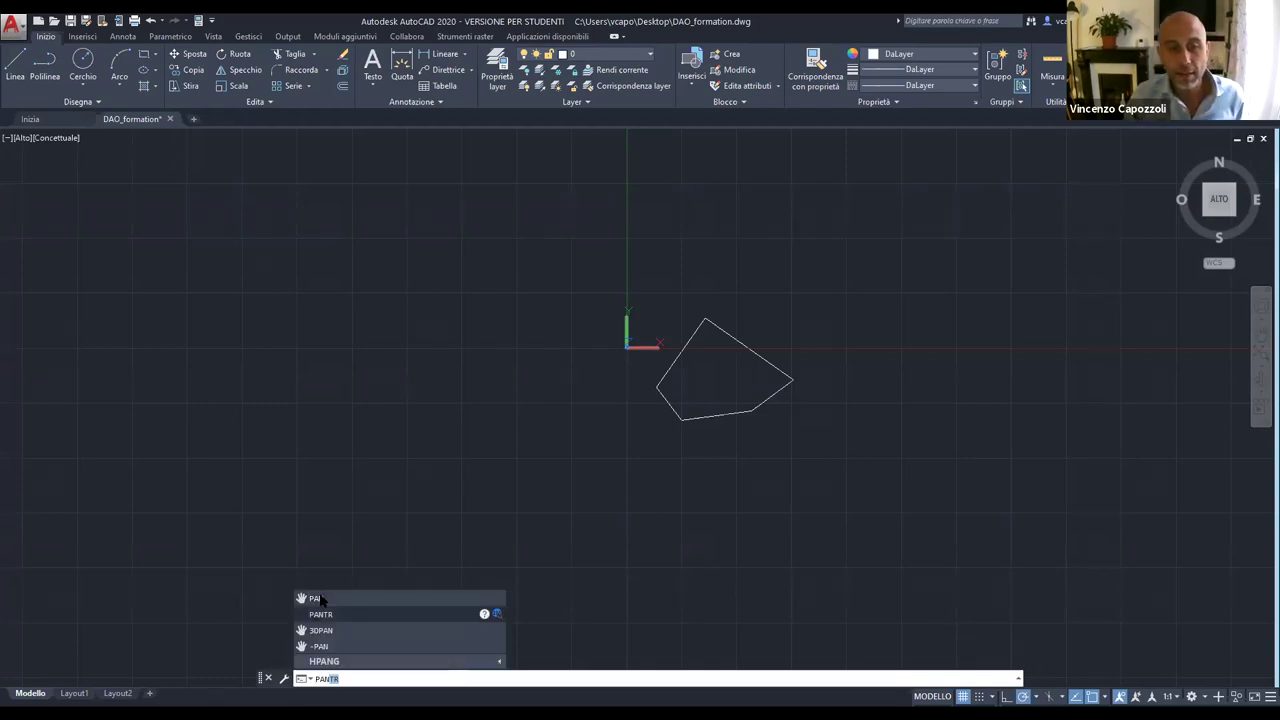
mouse_move(318, 598)
type("PAN")
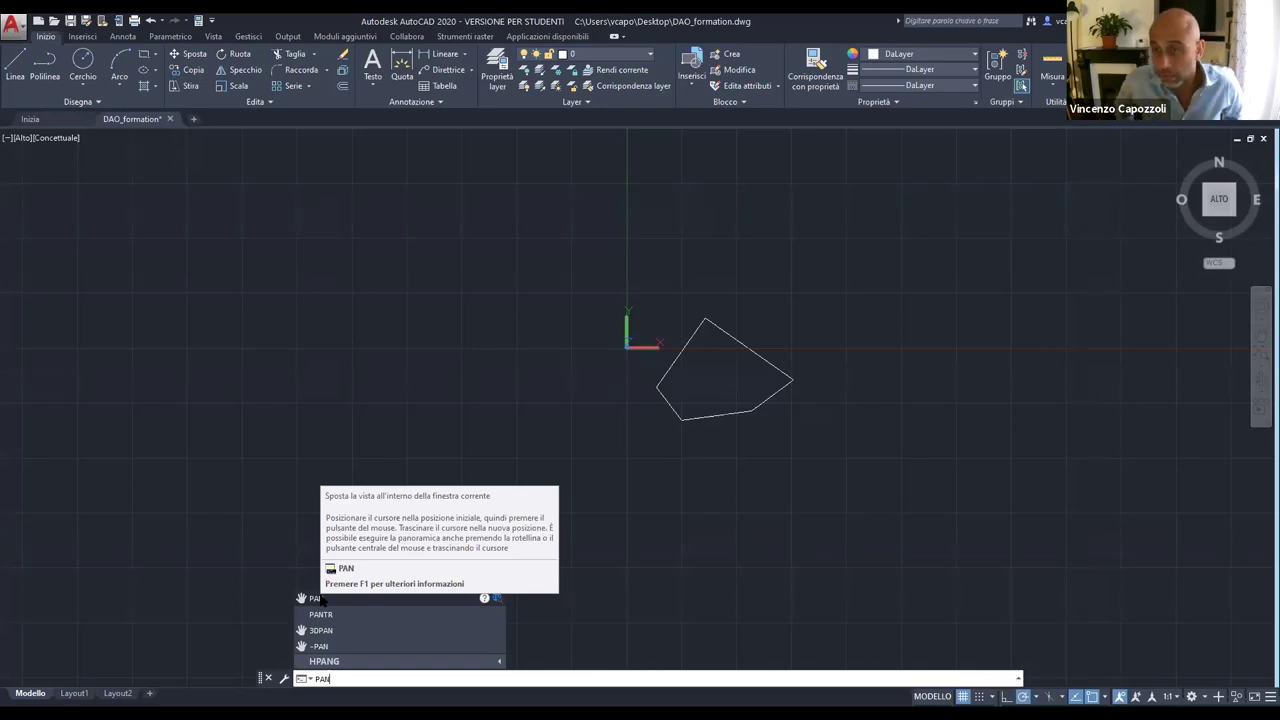
Cancel PAN, zoom in and recentre so the five-sided outline fills the view.
key("Escape")
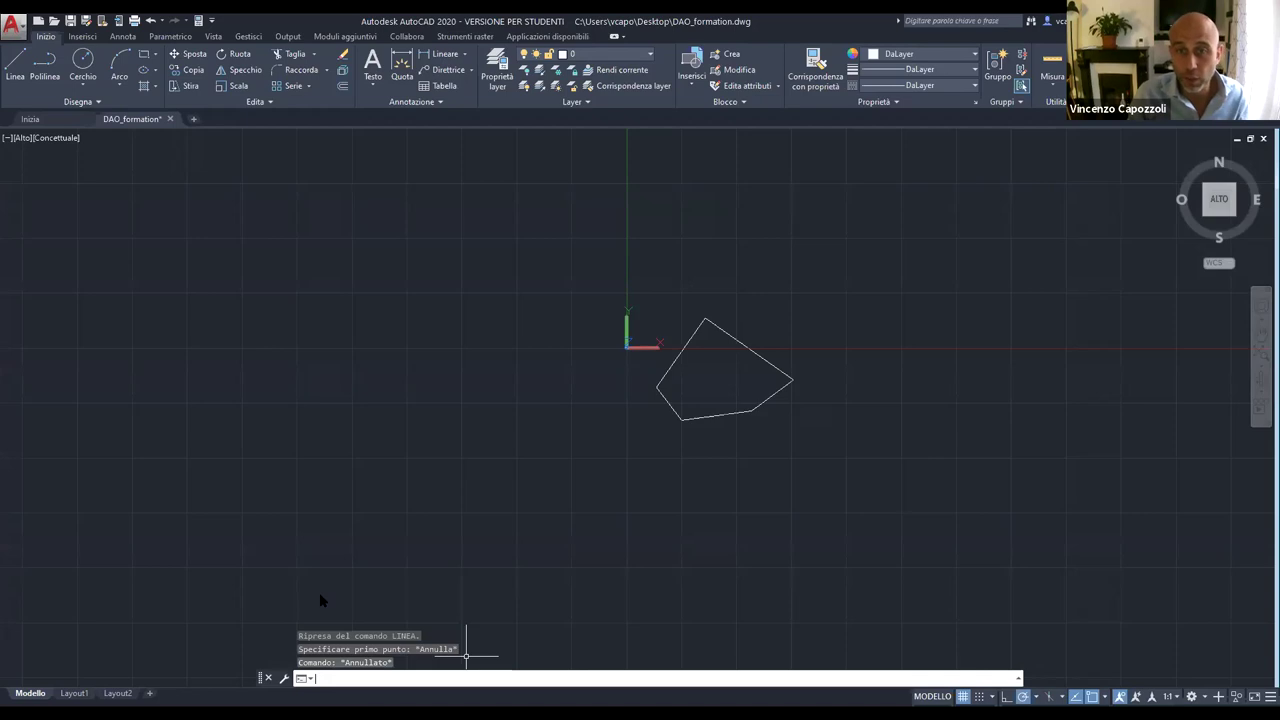
scroll(749, 391, "up", 2)
scroll(725, 369, "up", 4)
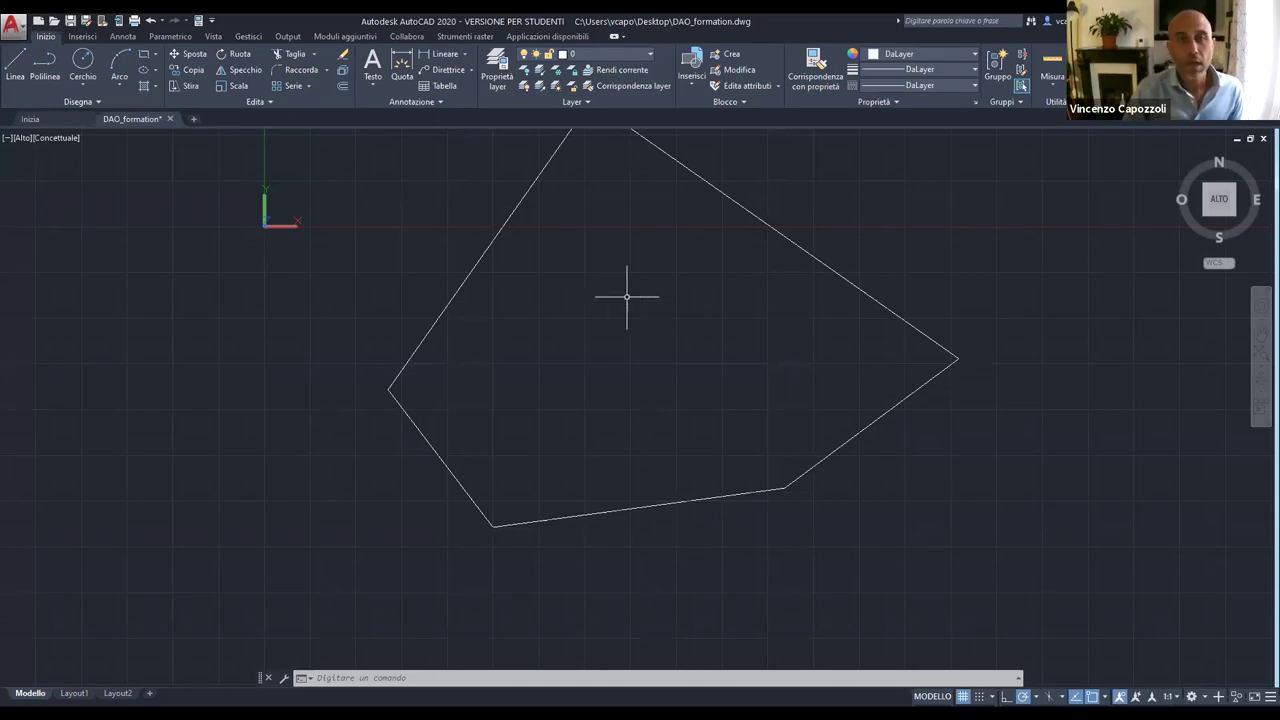
middle_click_drag(627, 296, 643, 378)
key("Escape")
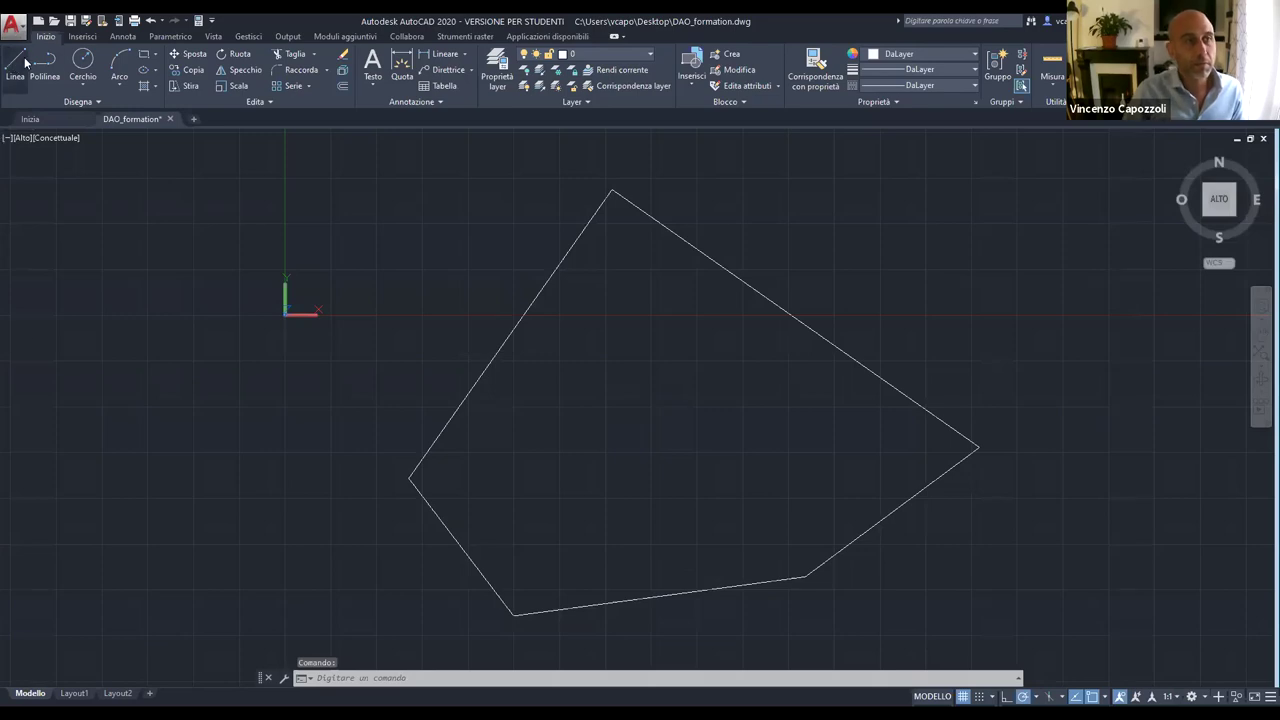
Start Linea with Ortho on (F8) and fix its first point at the outline's top vertex.
left_click(16, 62)
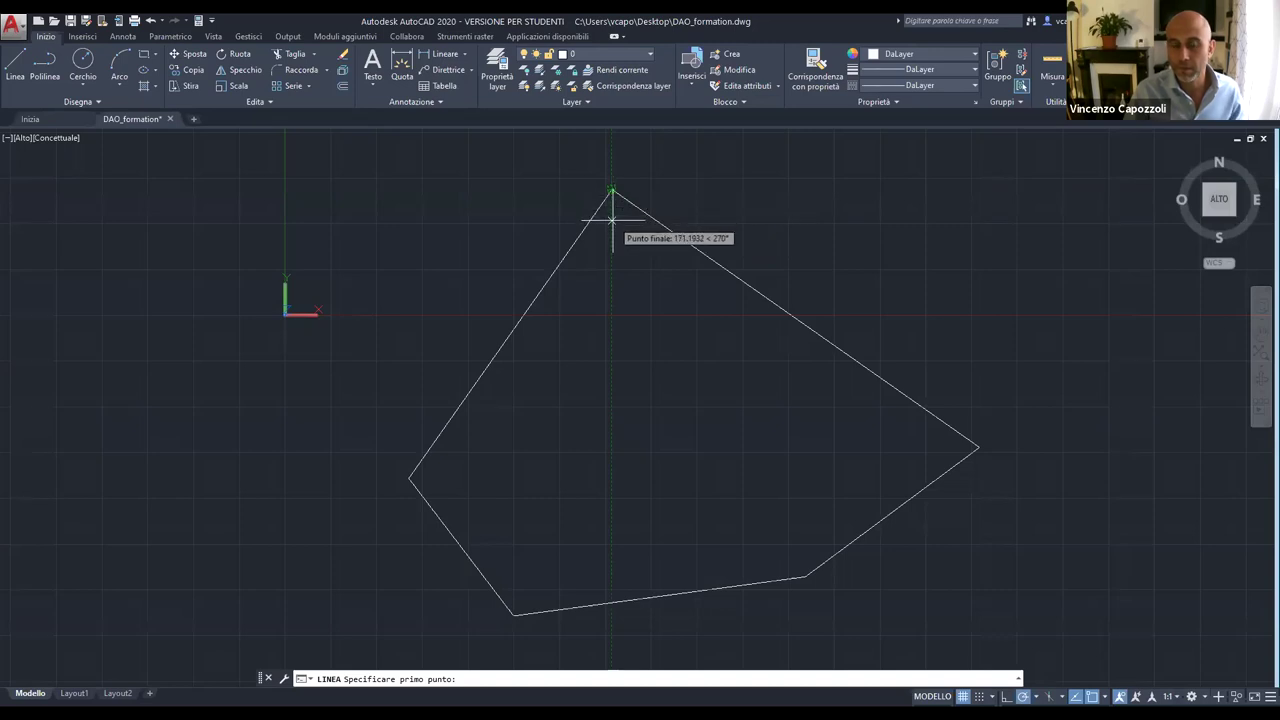
key("F8")
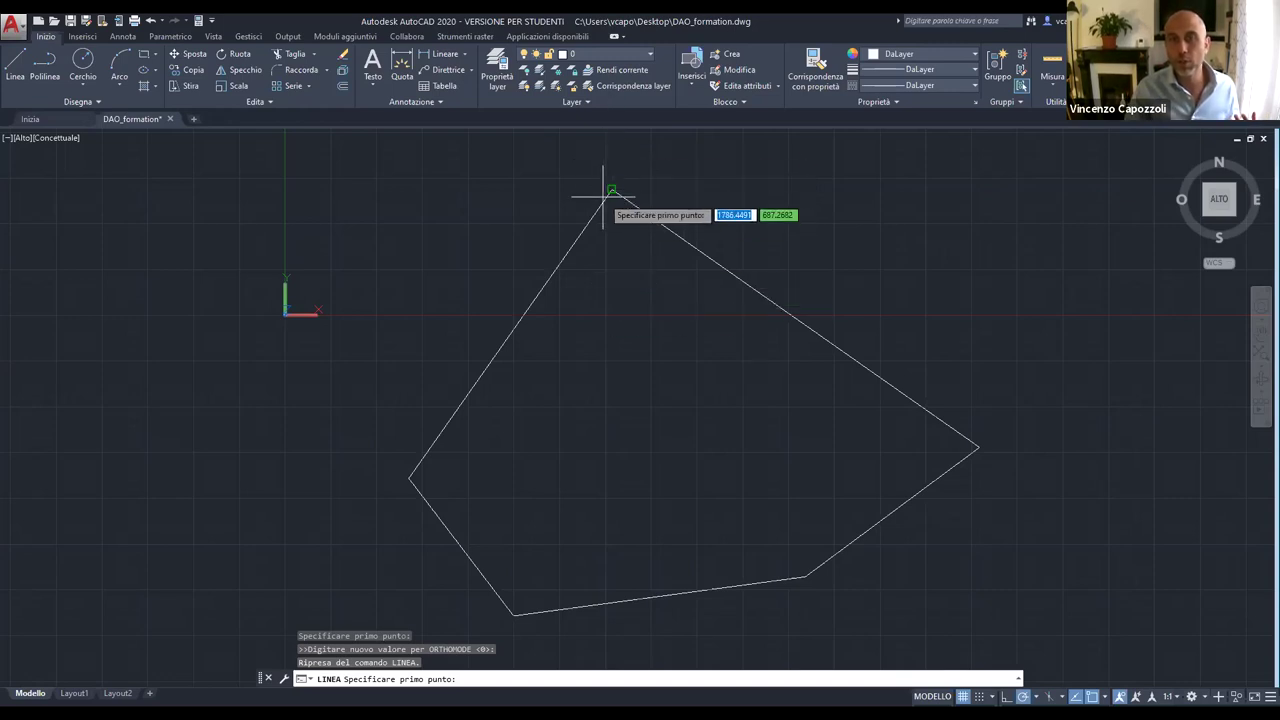
left_click(612, 190)
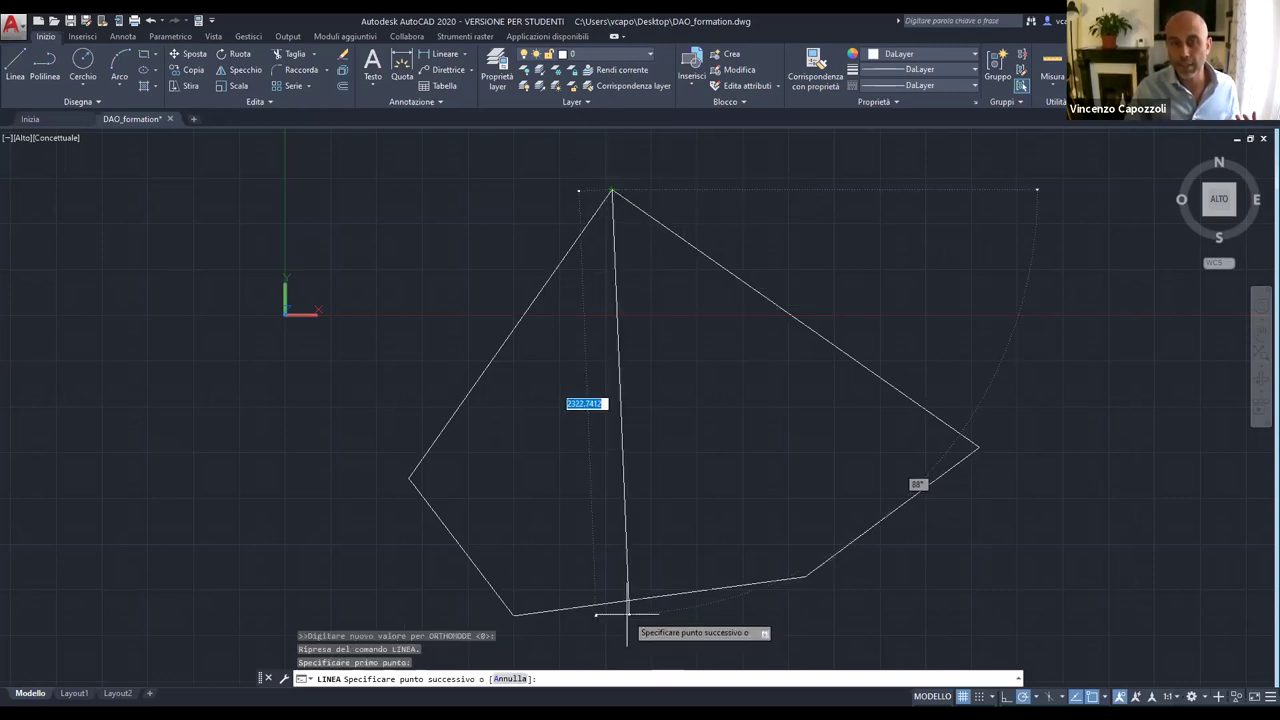
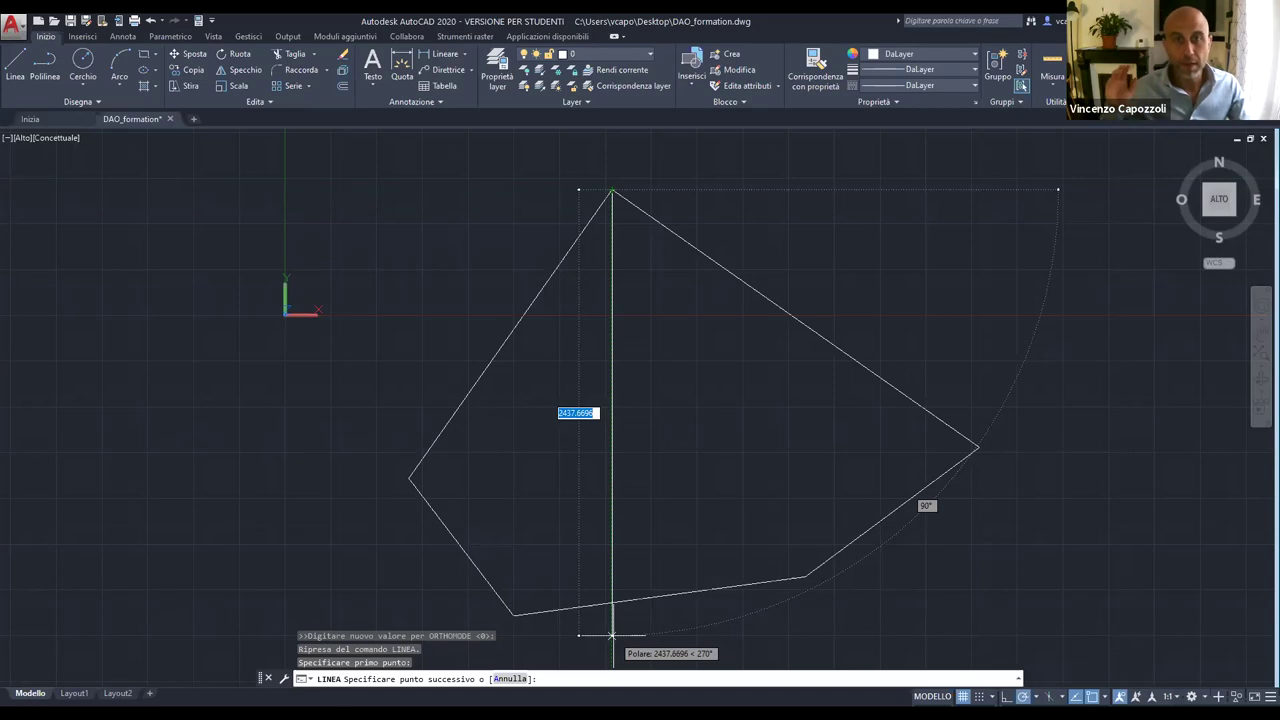
End the closed polygon outline, leave grid snap on, and start a new line.
key("Escape")
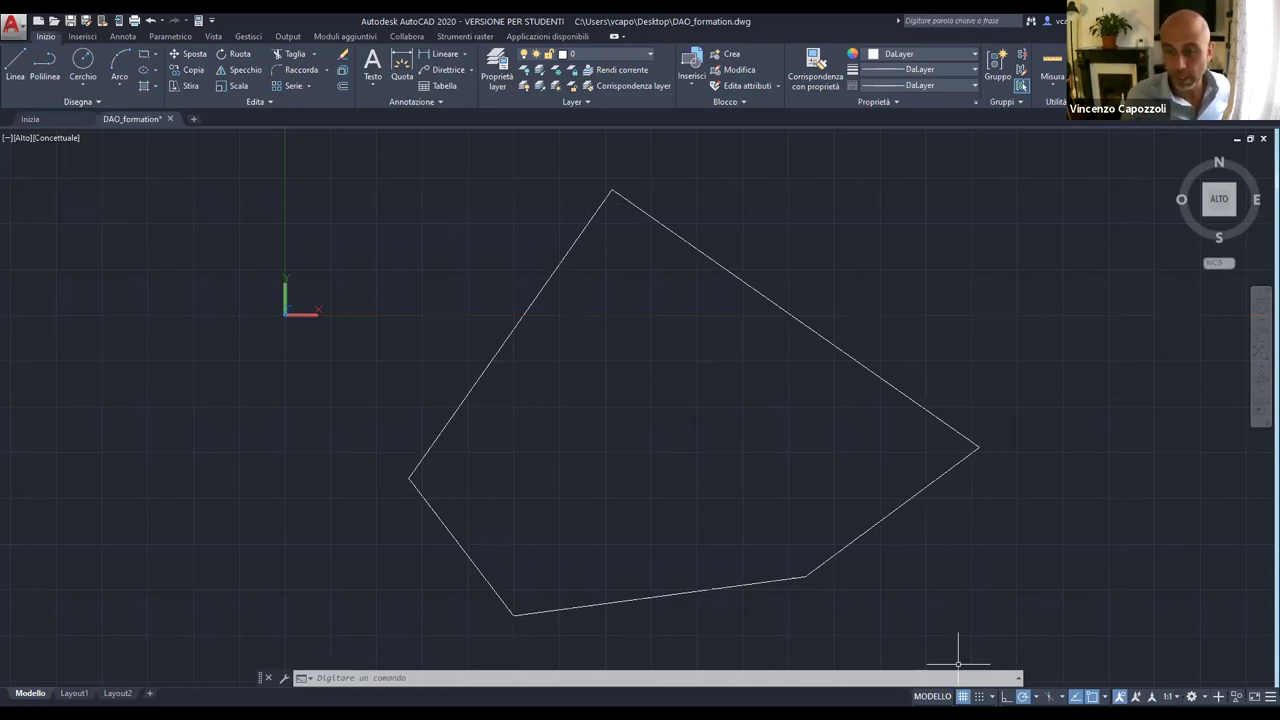
left_click(980, 697)
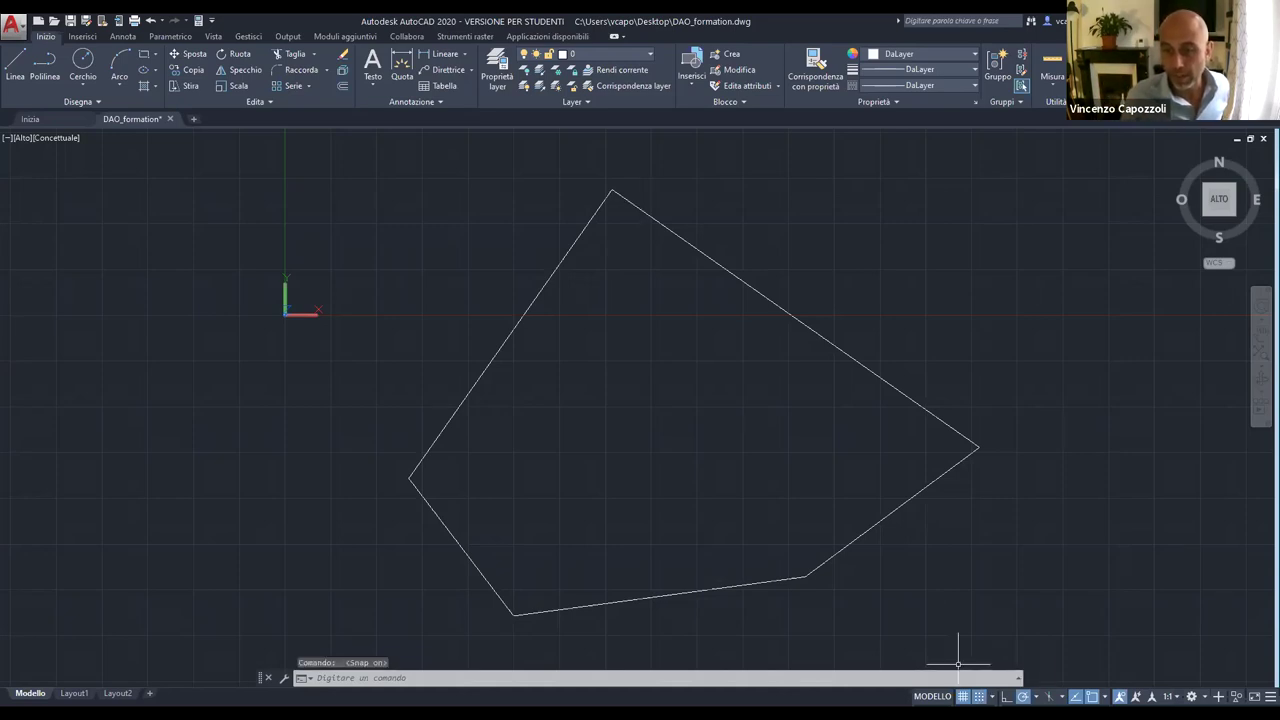
left_click(980, 697)
left_click(980, 697)
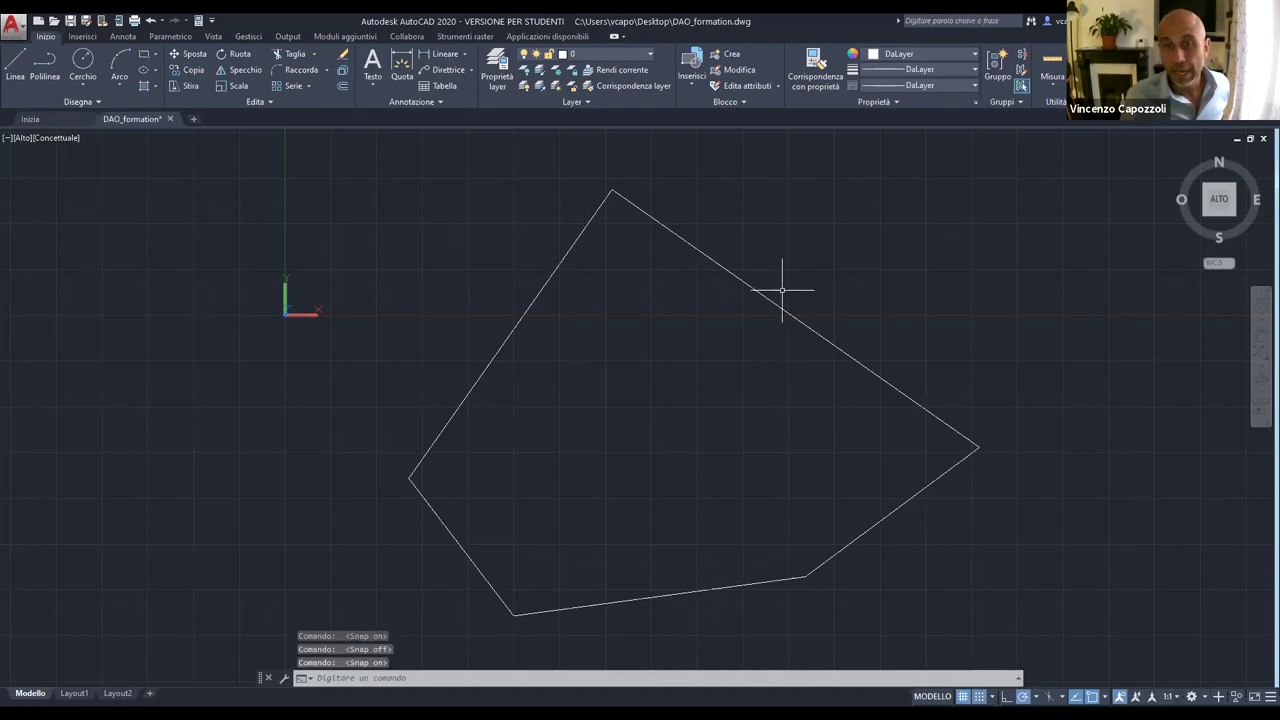
left_click(15, 65)
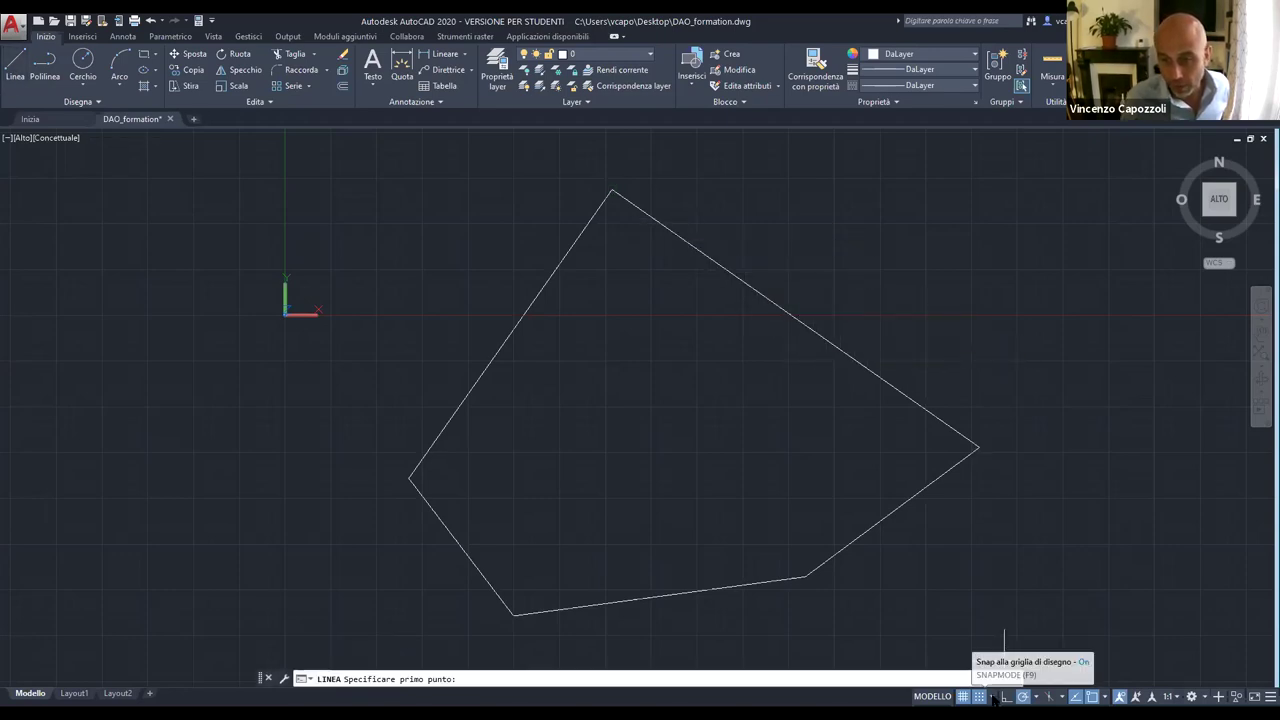
left_click(992, 697)
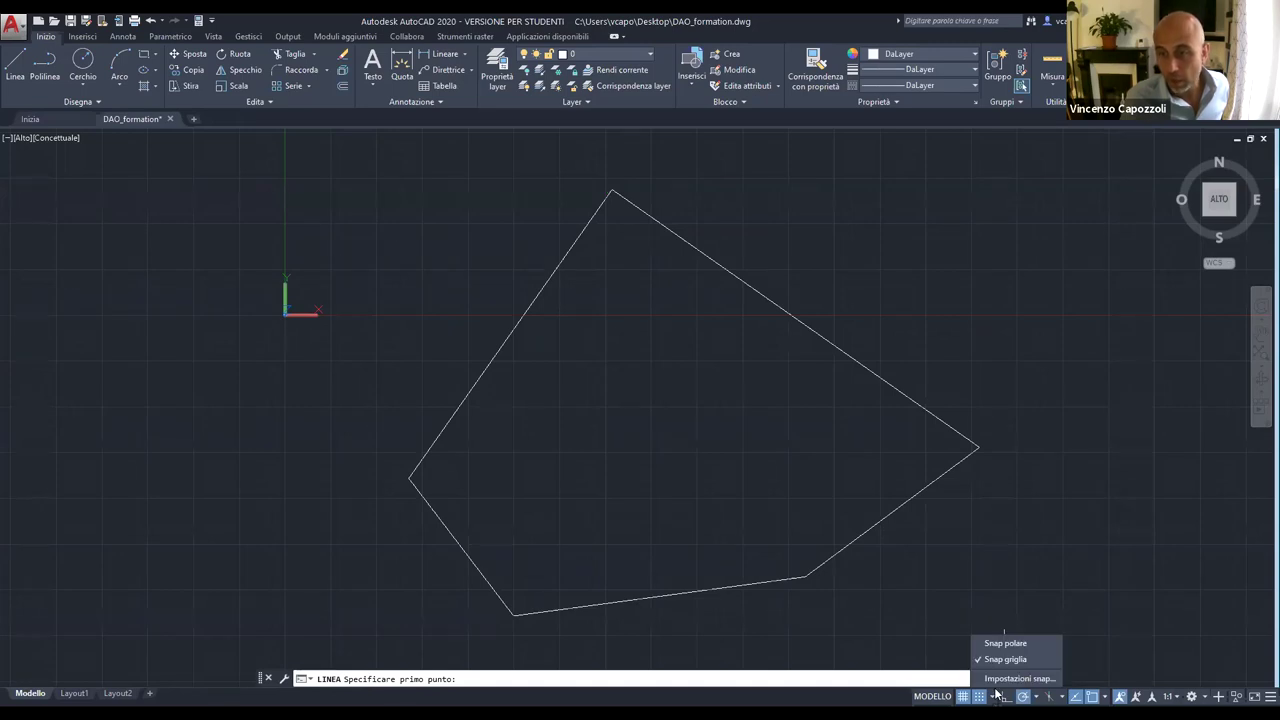
left_click(996, 697)
left_click(996, 697)
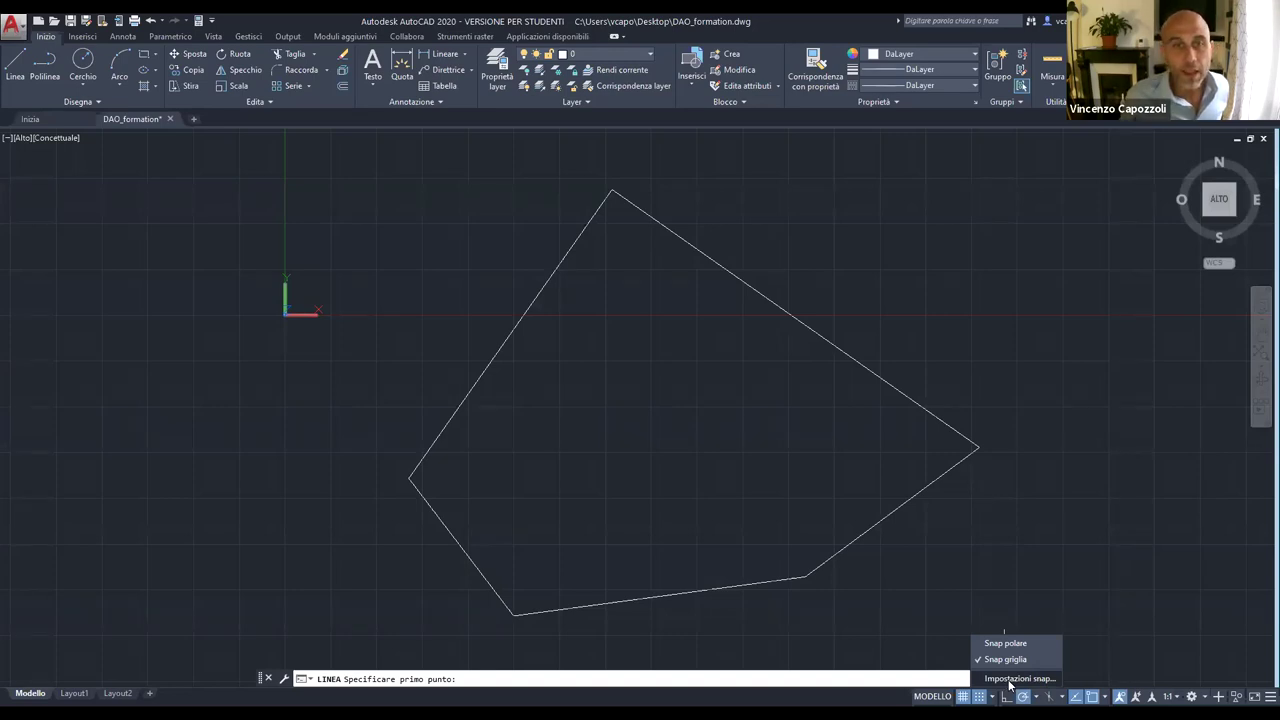
left_click(1012, 679)
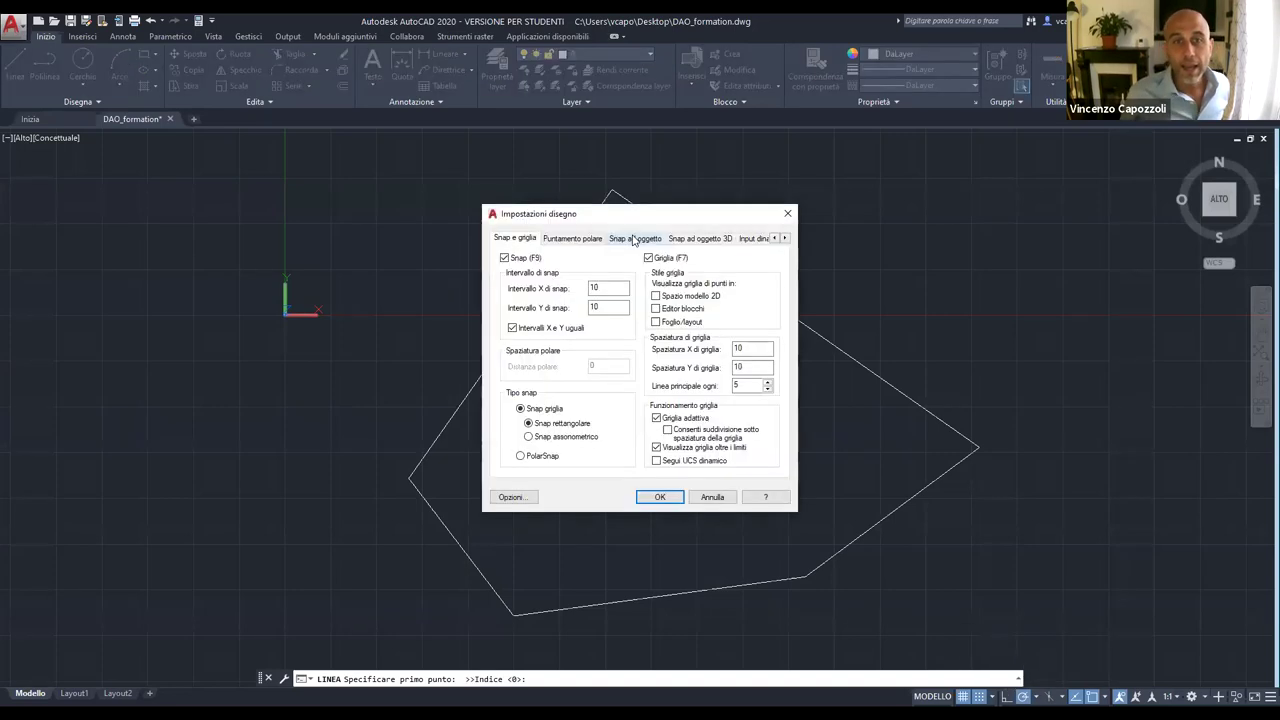
left_click(557, 238)
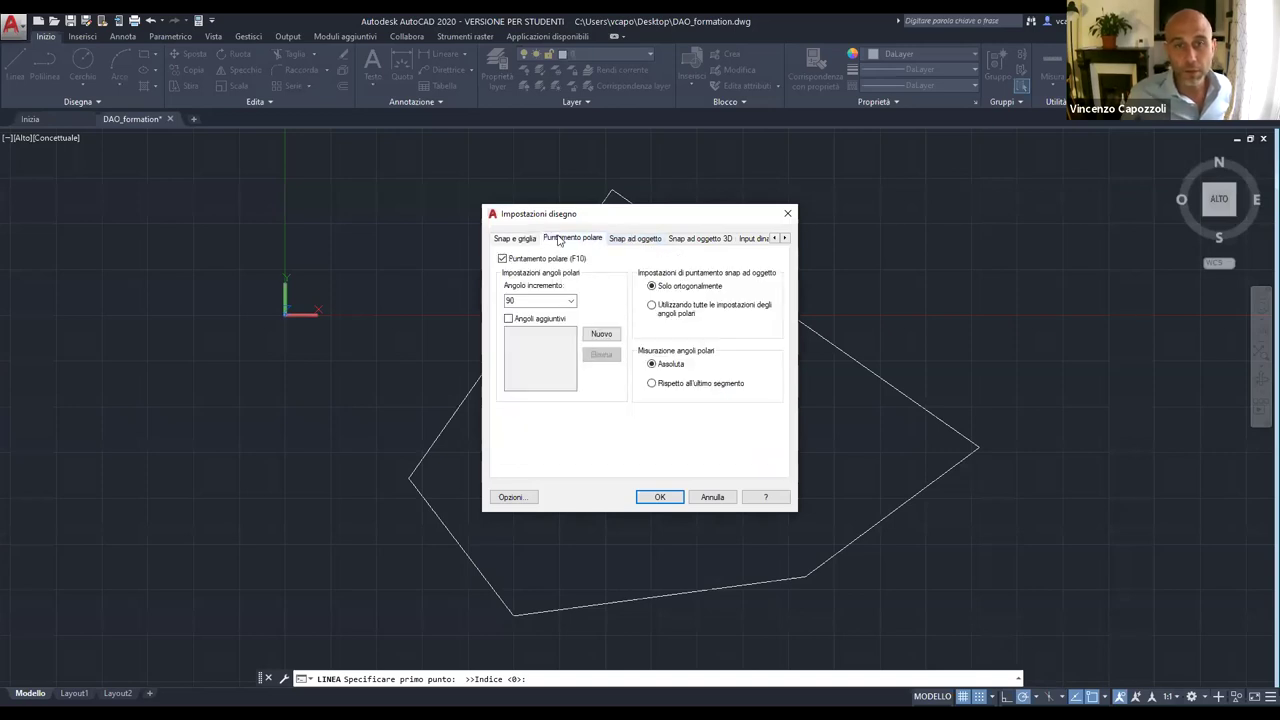
left_click(526, 242)
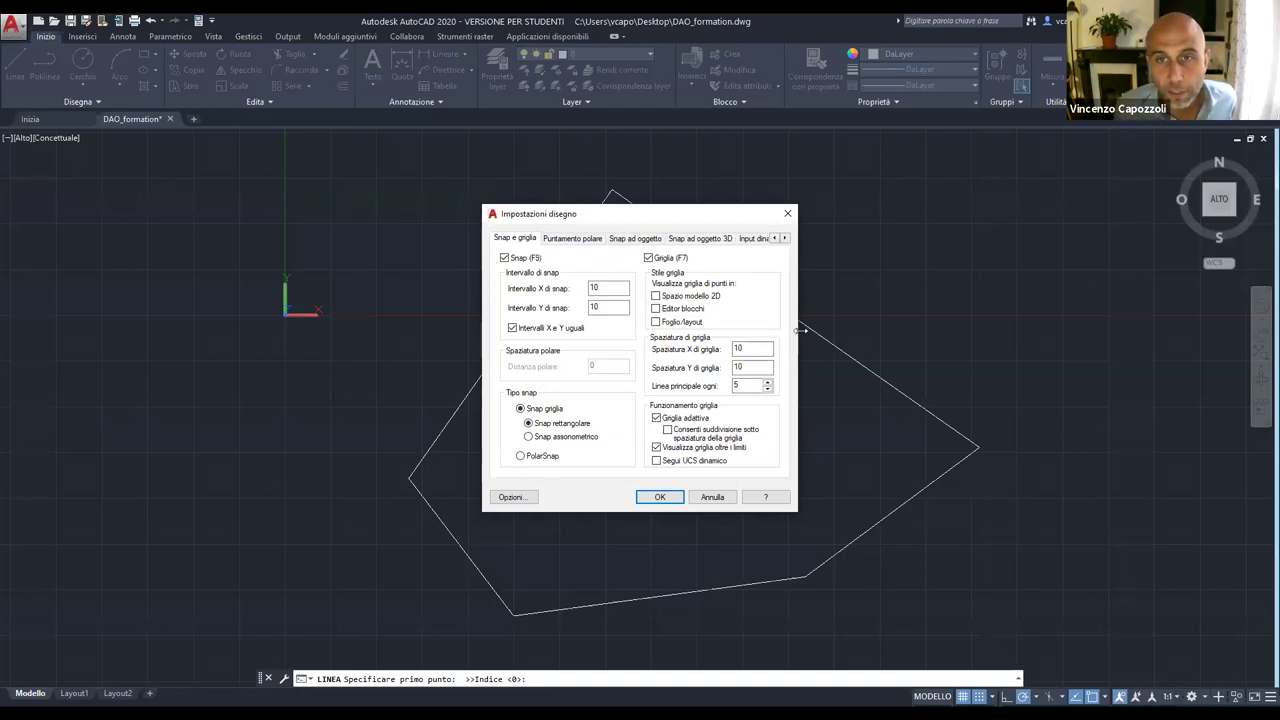
left_click_drag(801, 330, 1022, 332)
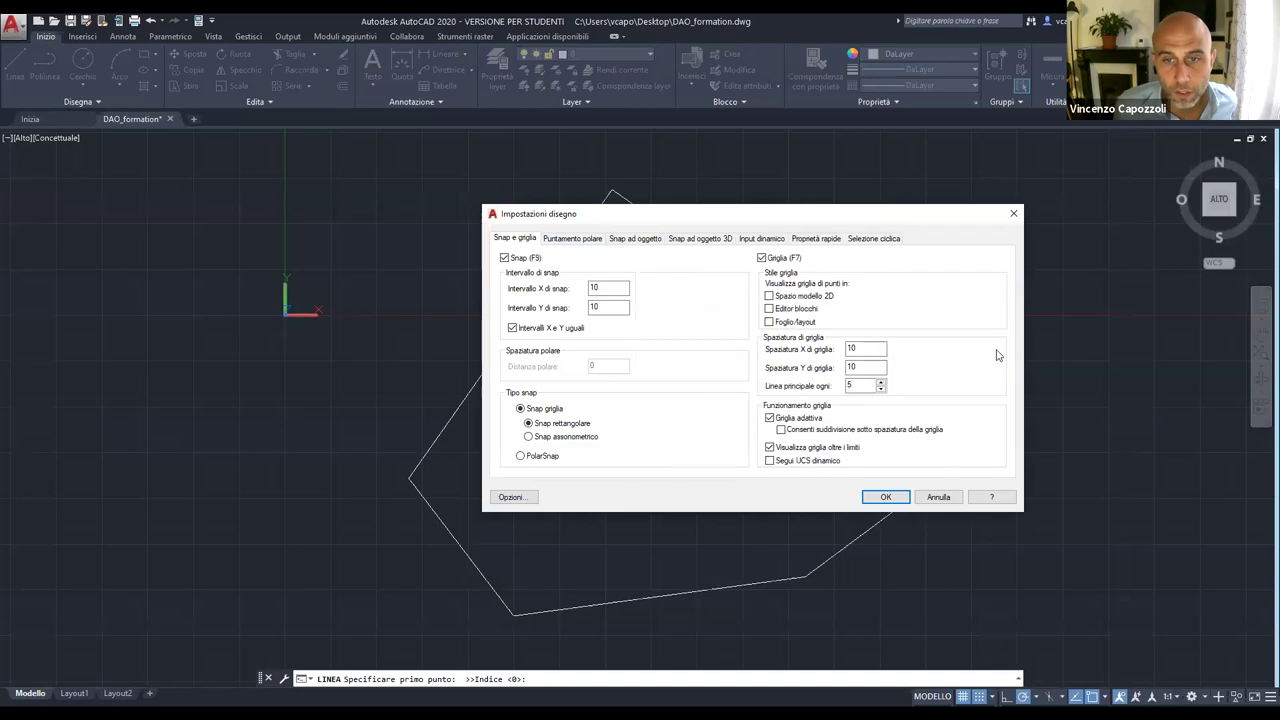
left_click(598, 240)
left_click(626, 240)
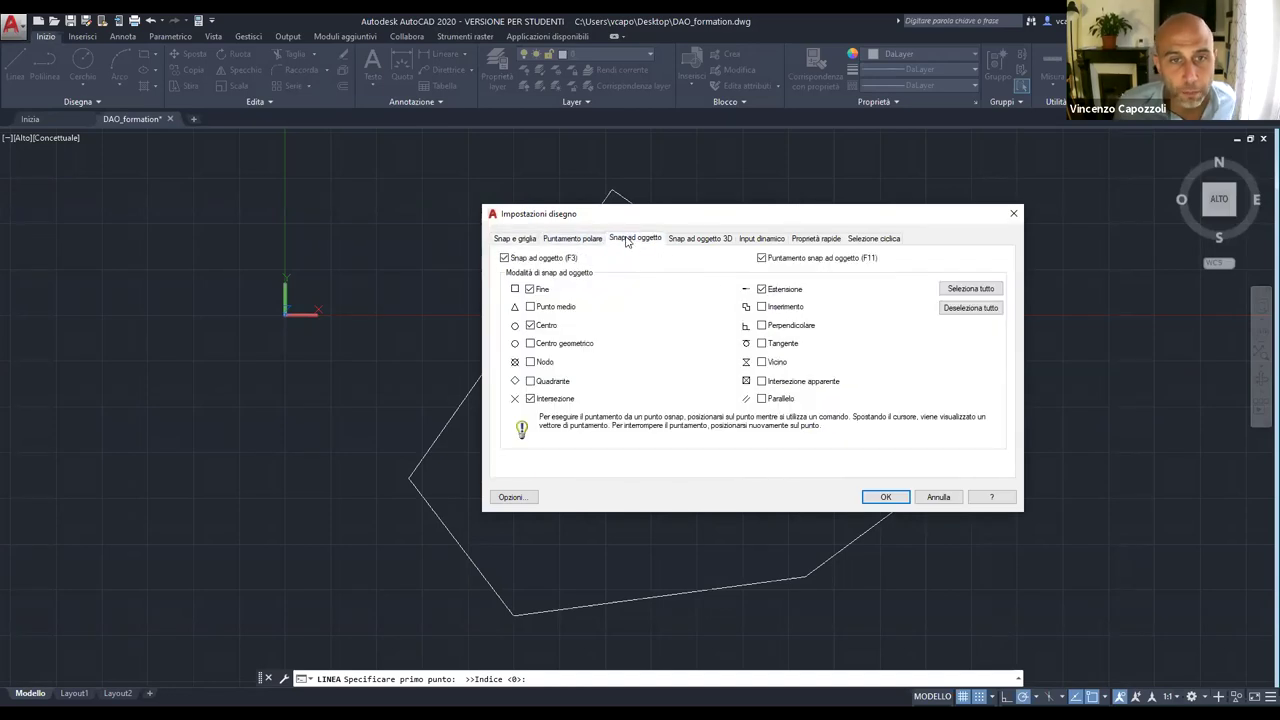
left_click(517, 240)
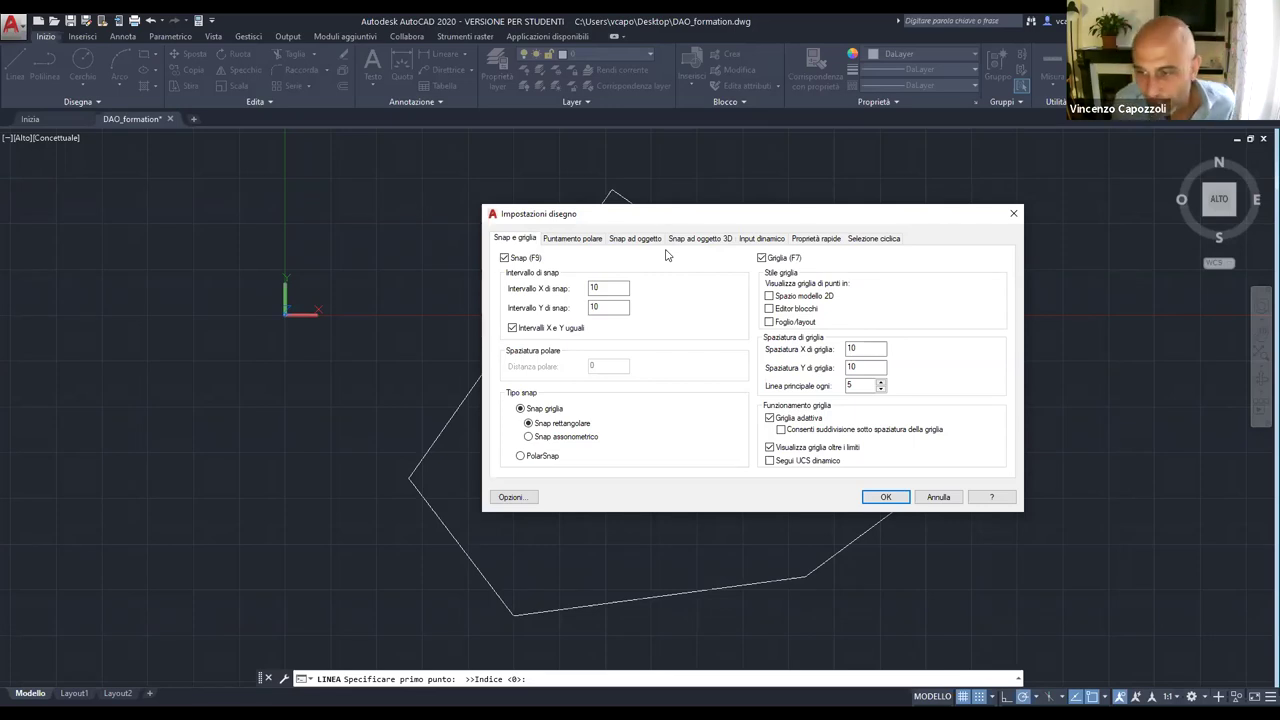
left_click(640, 241)
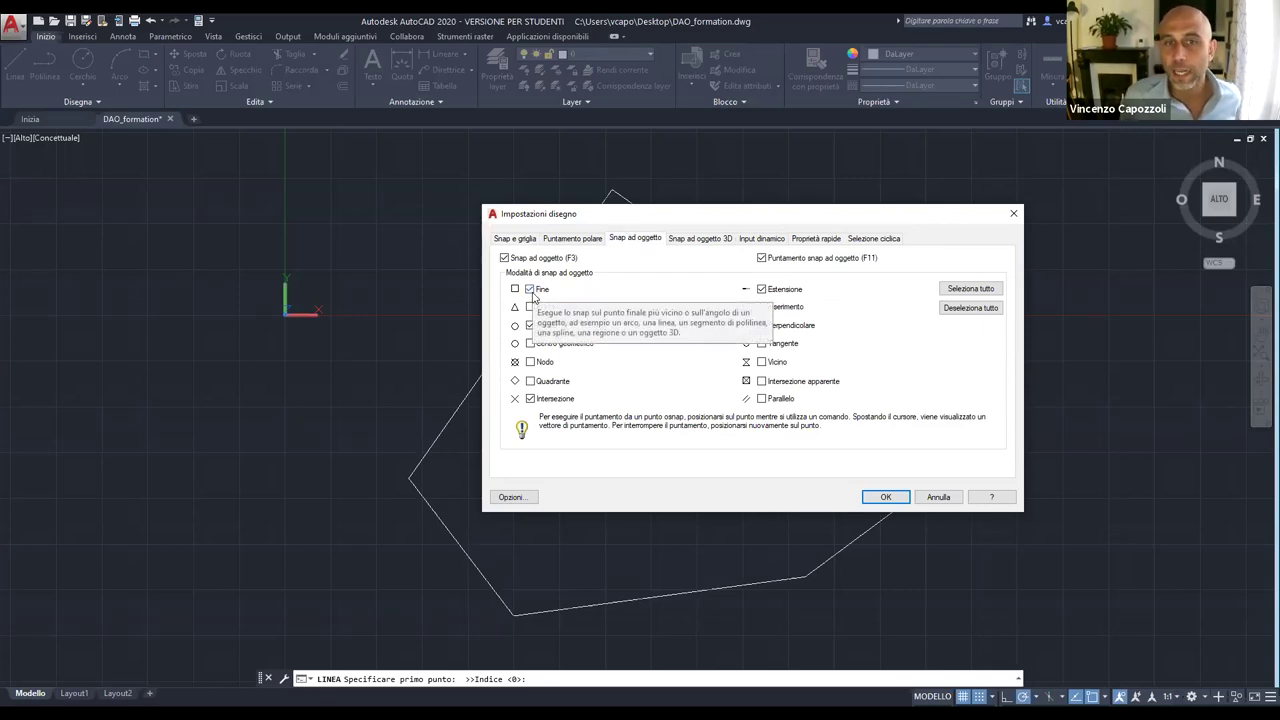
left_click_drag(620, 213, 938, 171)
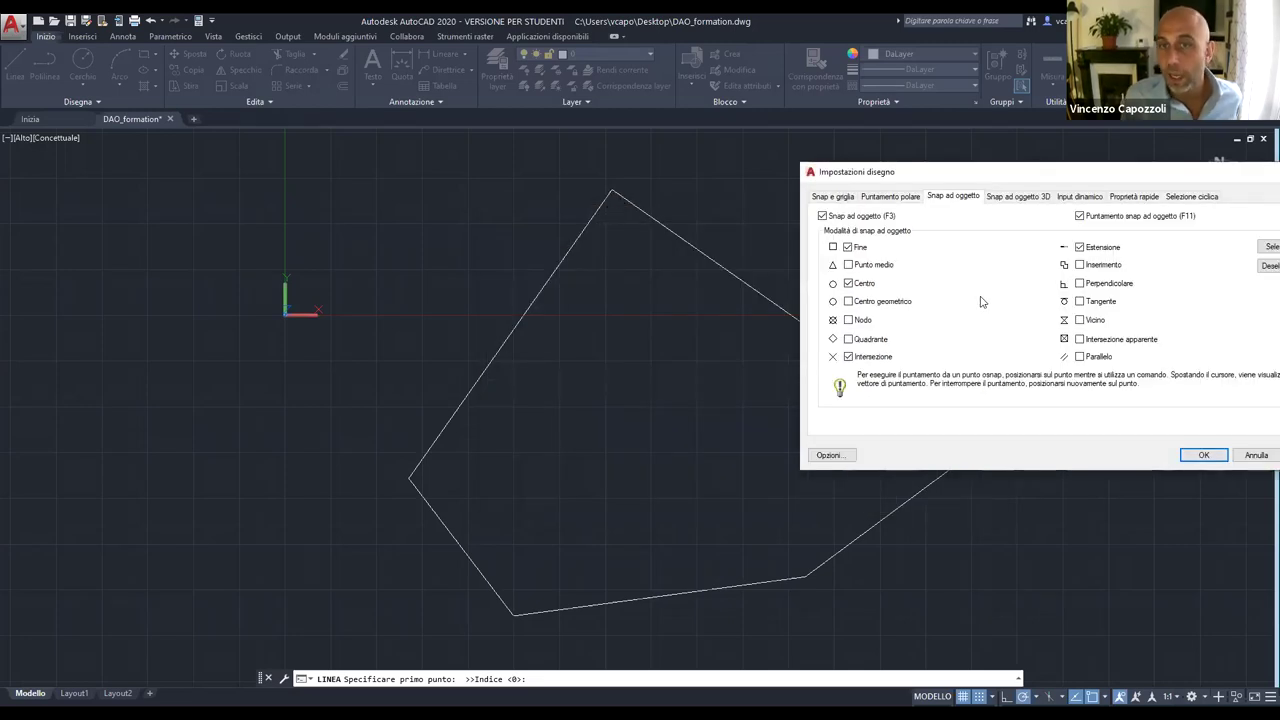
left_click_drag(947, 177, 830, 236)
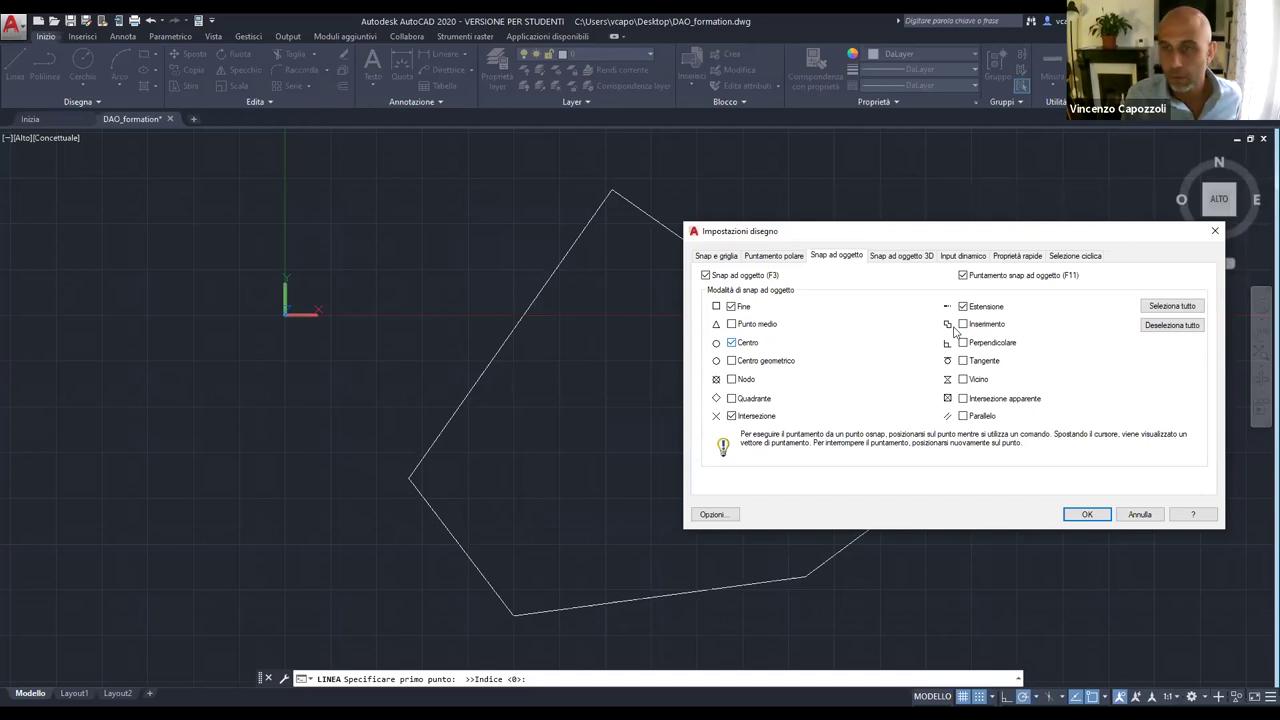
key("Return")
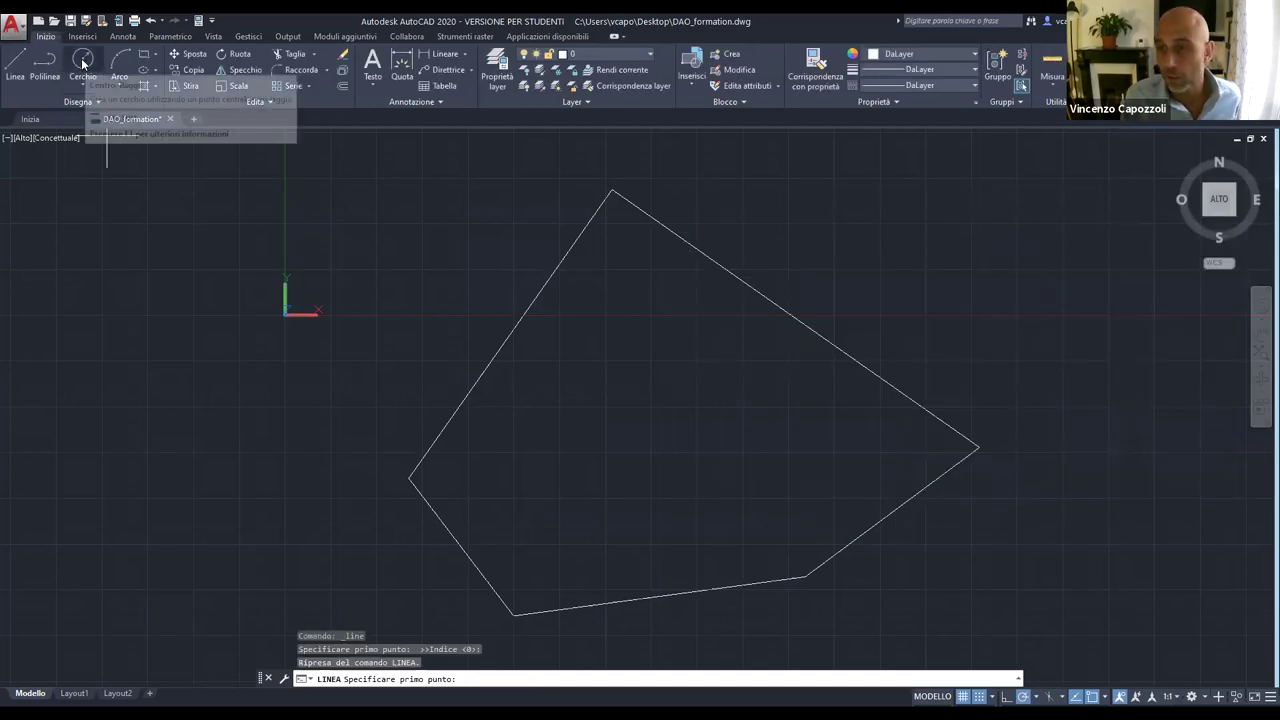
Draw a circle upper-right of the polygon and pan so it is fully visible.
left_click(85, 68)
left_click(876, 186)
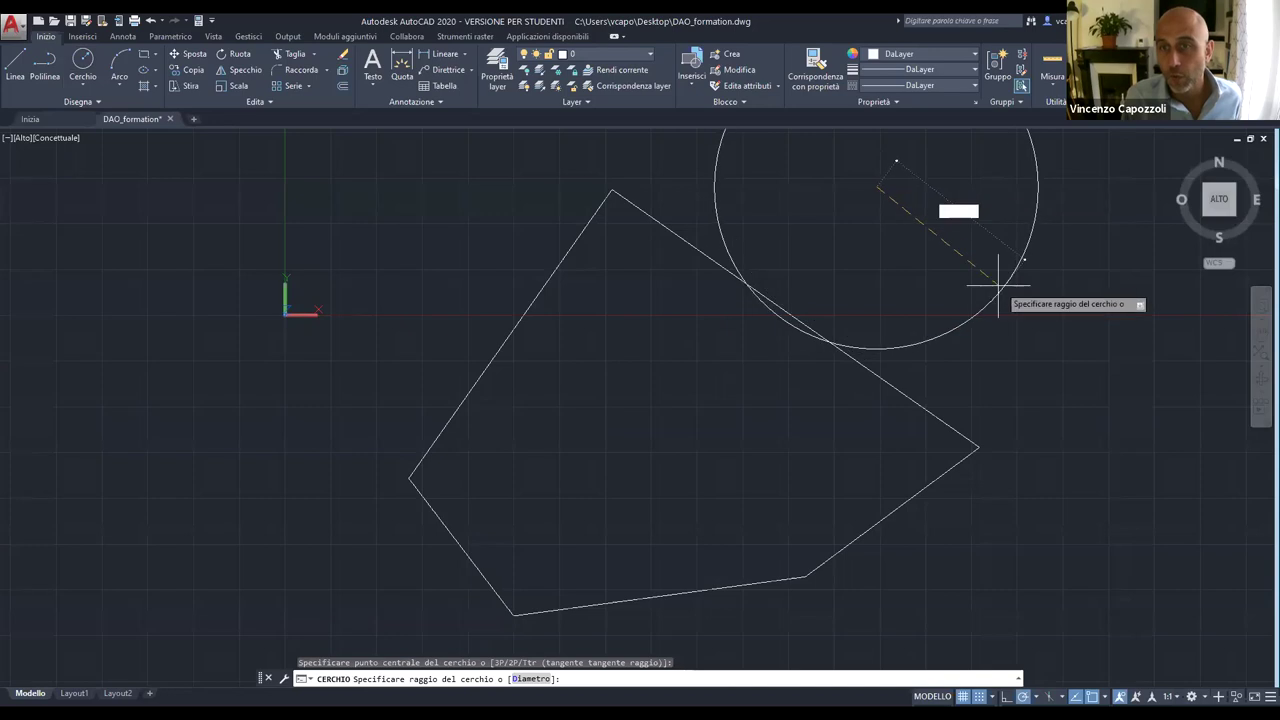
left_click(897, 254)
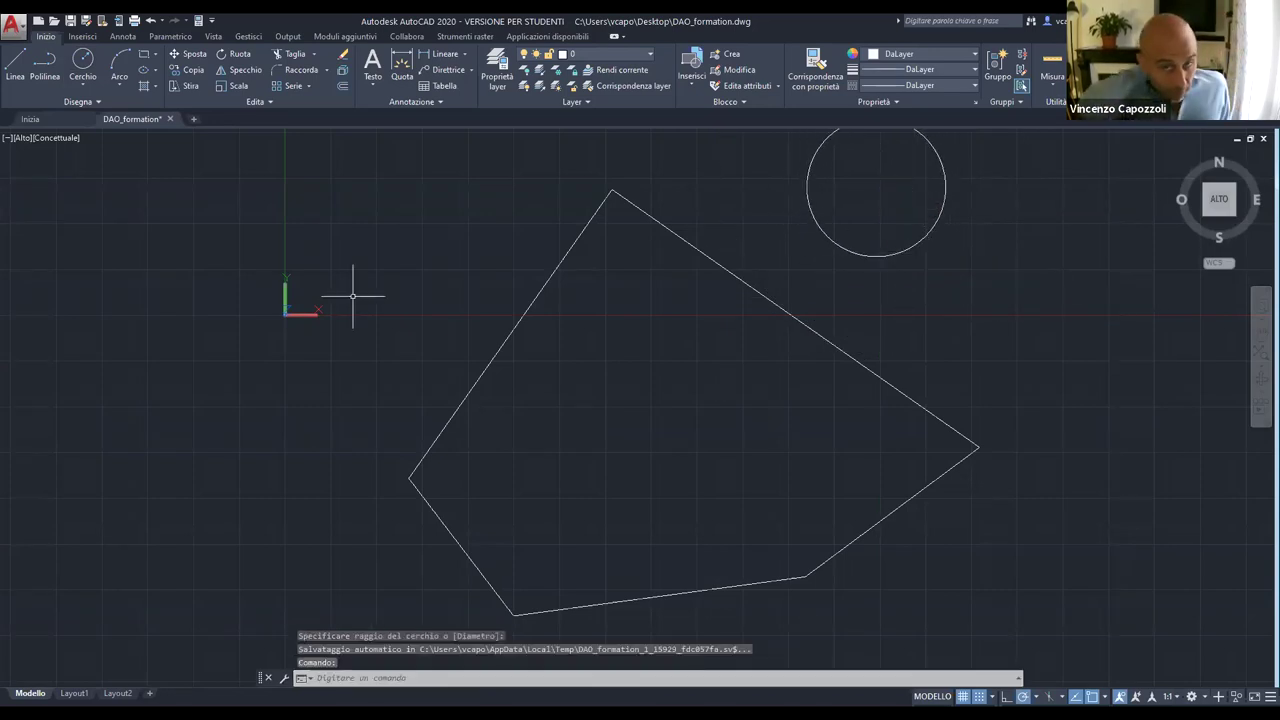
middle_click_drag(1030, 288, 925, 343)
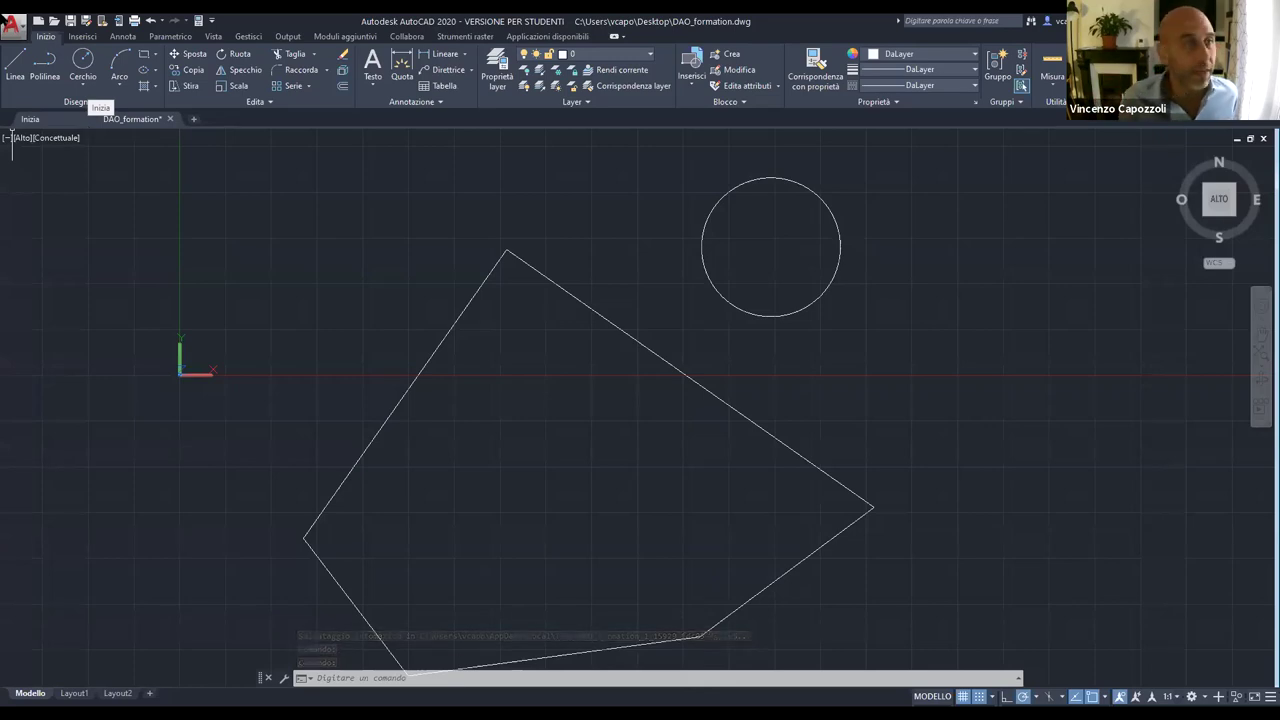
Draw a single line starting from the circle's centre.
left_click(8, 70)
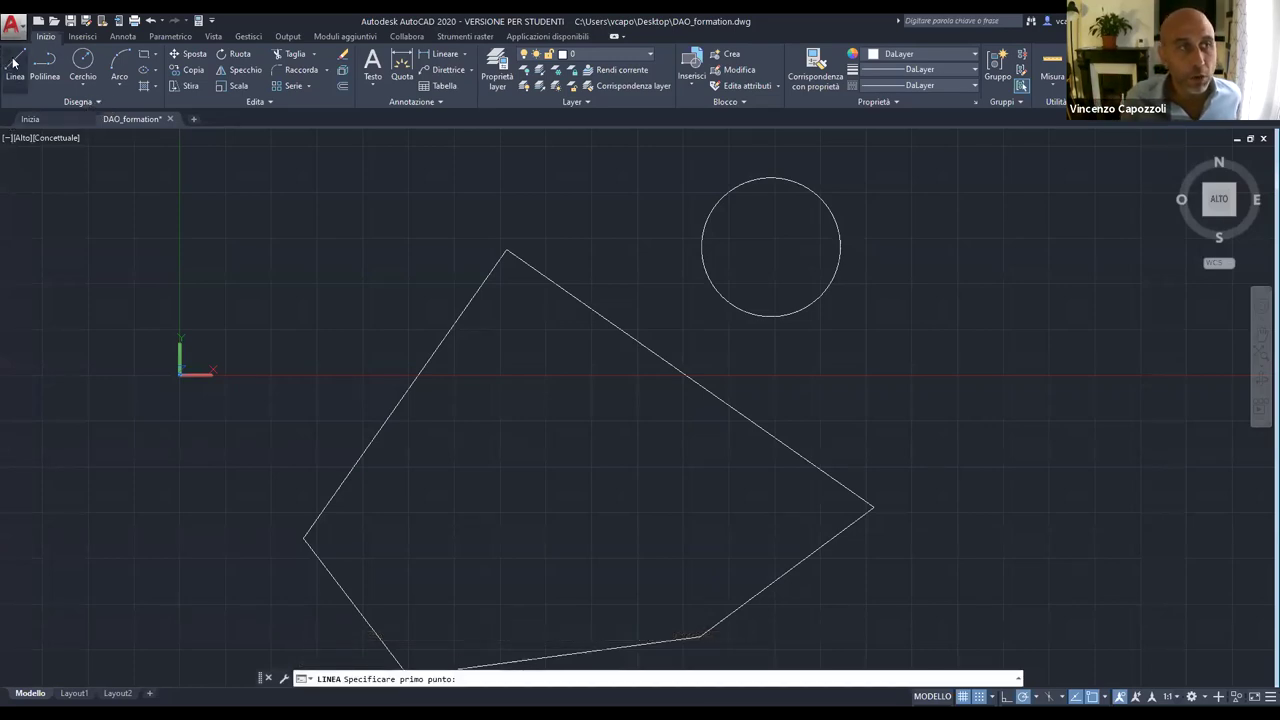
left_click(14, 63)
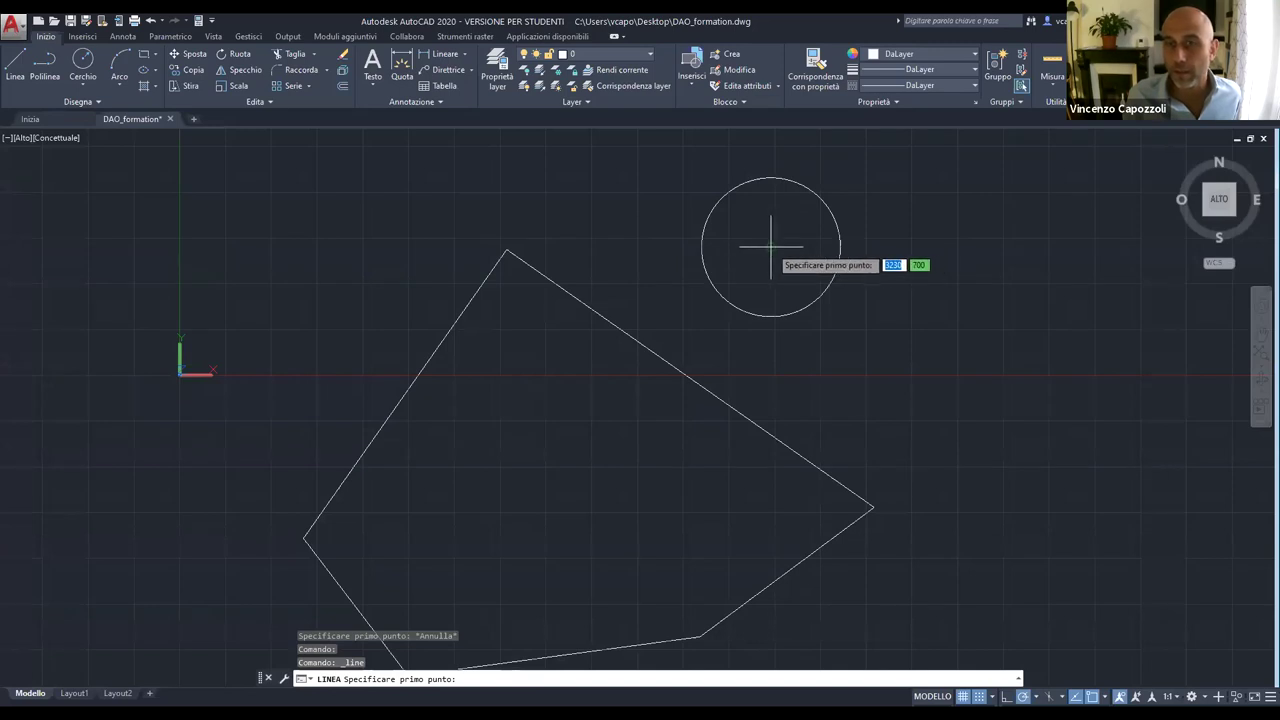
left_click(770, 245)
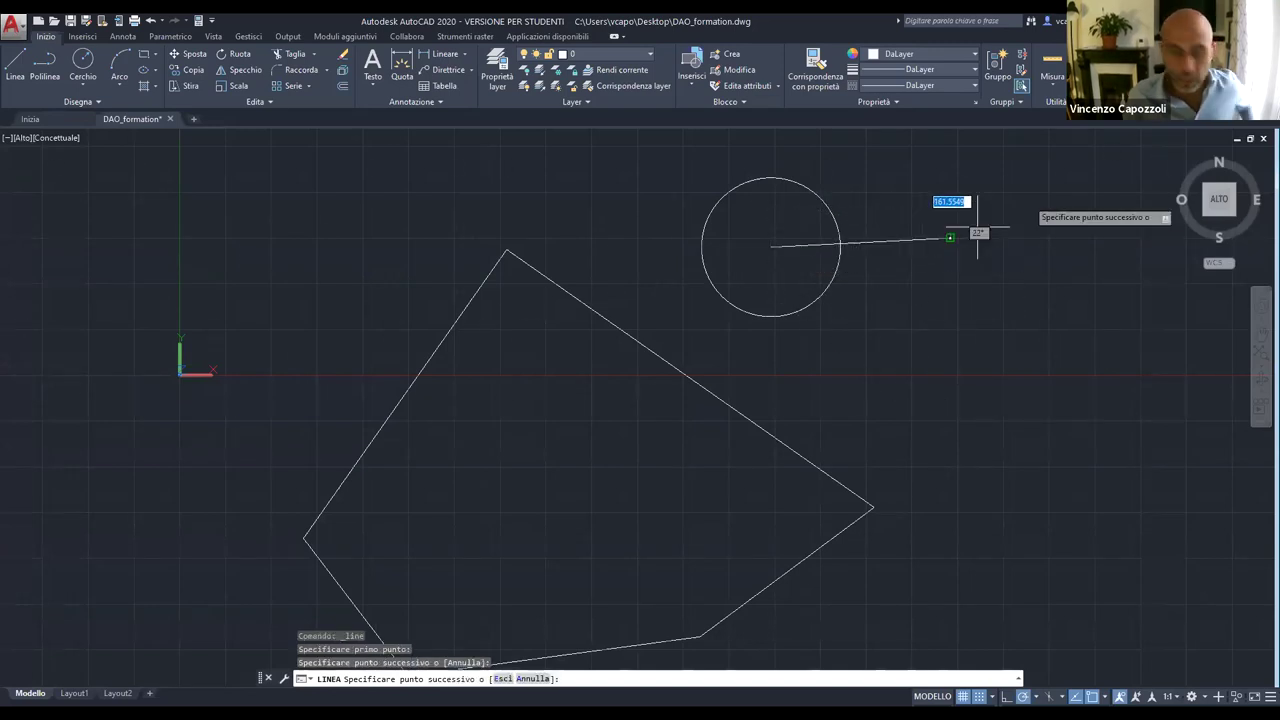
key("Escape")
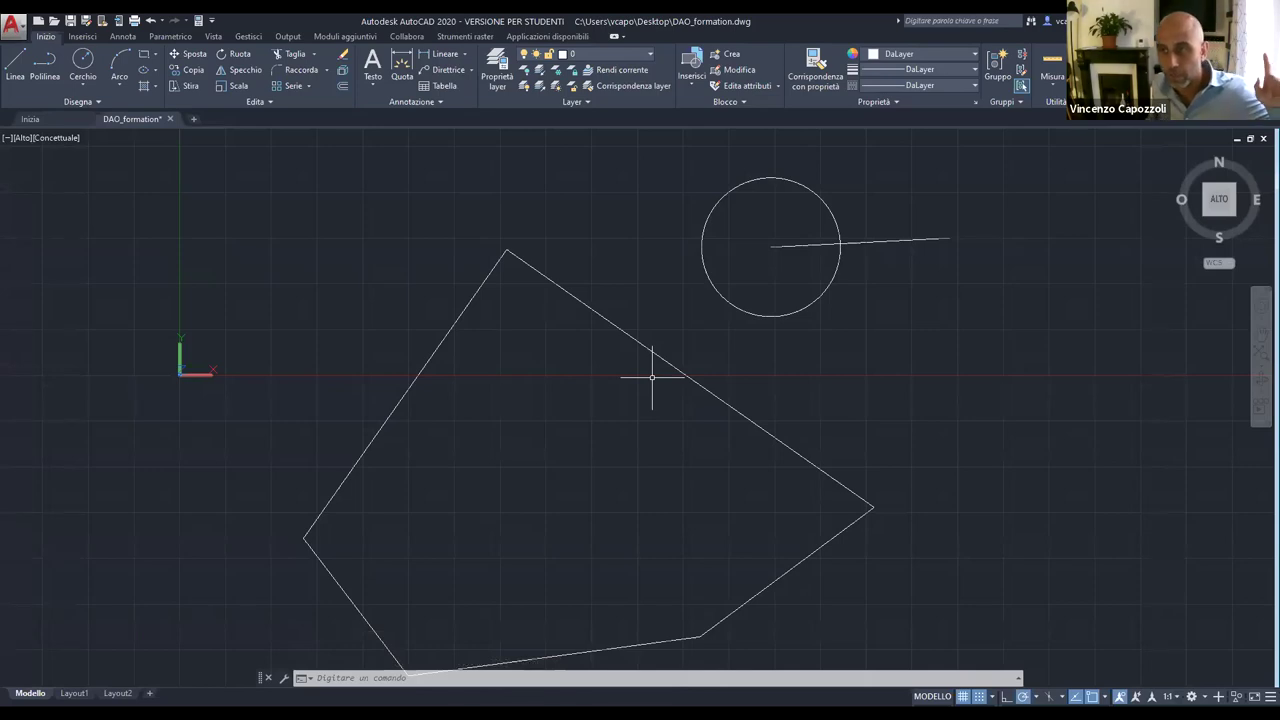
Draw a three-segment open line above-left of the polygon, ending in a short downward stroke.
left_click(15, 65)
left_click(350, 249)
left_click(480, 200)
left_click(540, 200)
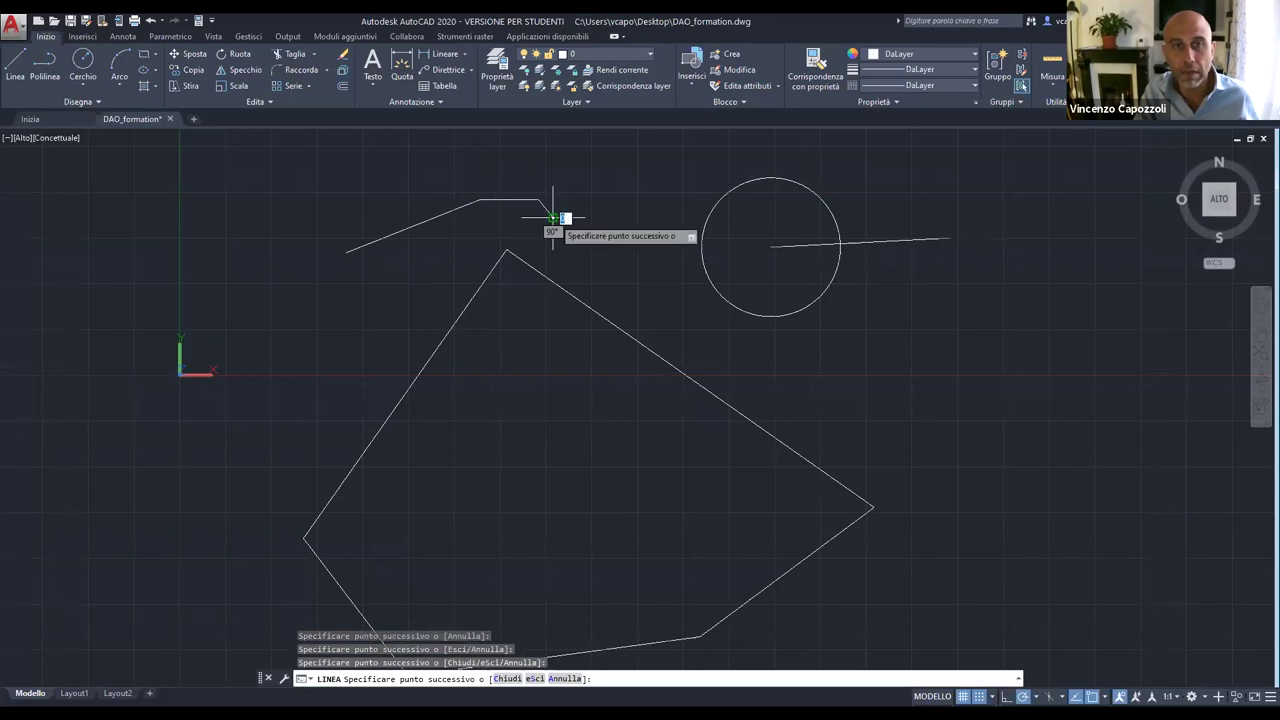
left_click(552, 216)
key("Escape")
Cancel the active command and zoom in on the circle and upper polygon.
key("Escape")
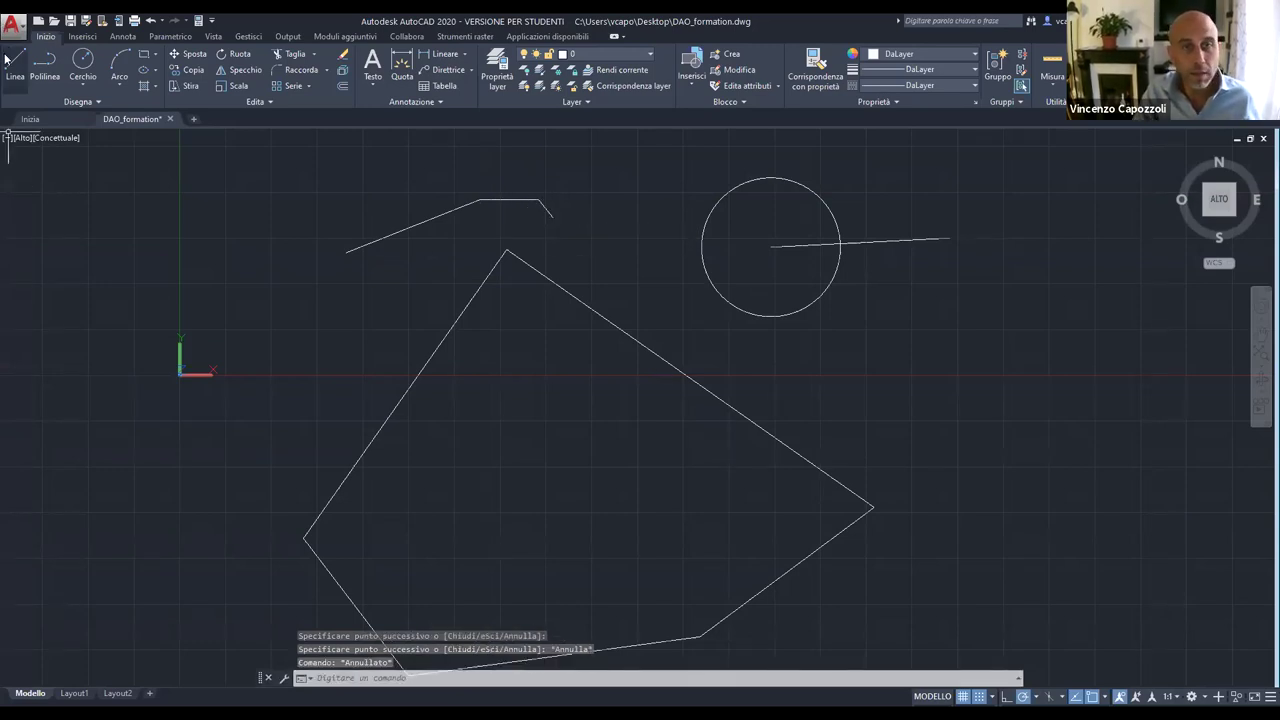
key("Escape")
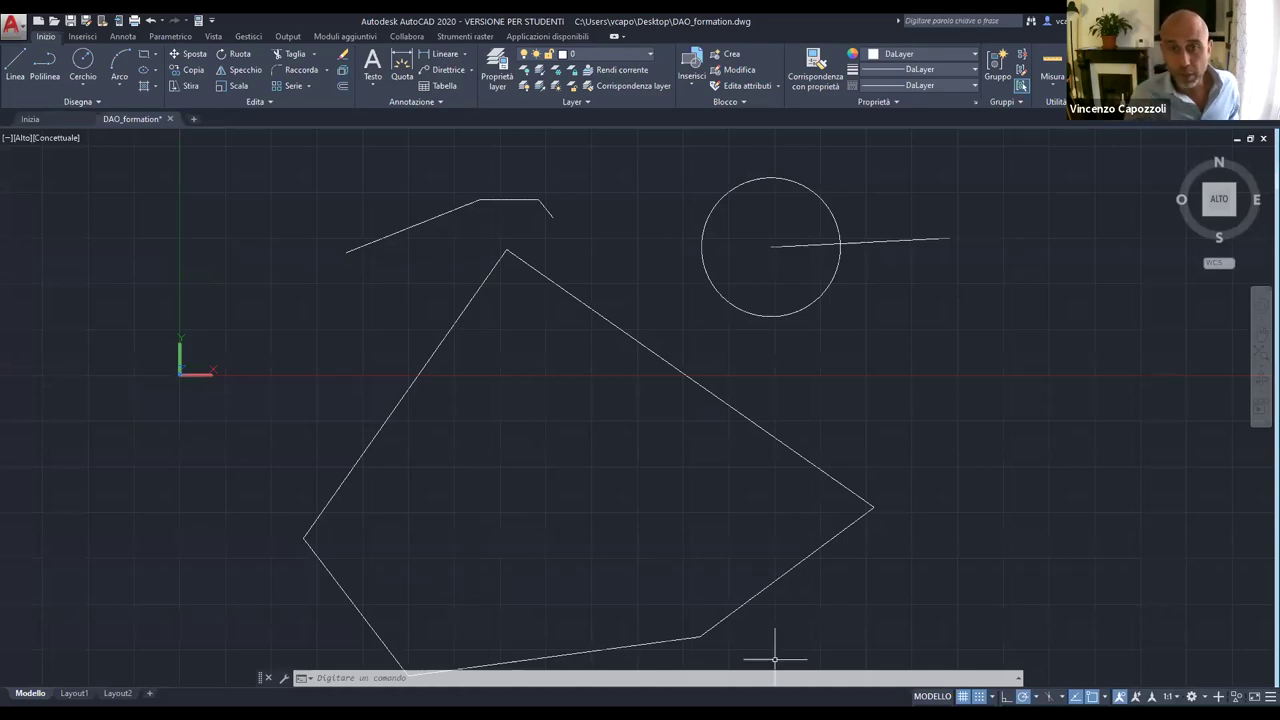
scroll(655, 225, "up", 1)
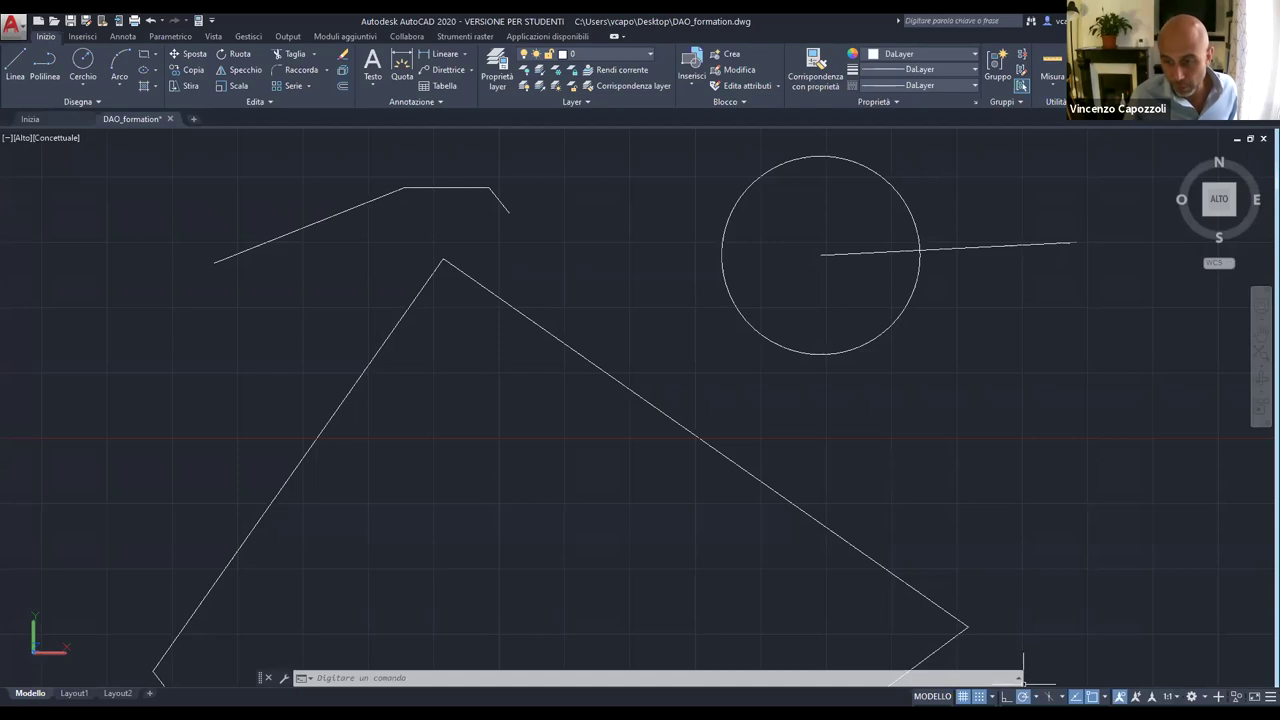
Enable Punto medio and Centro geometrico object snaps in Drafting Settings.
left_click(993, 696)
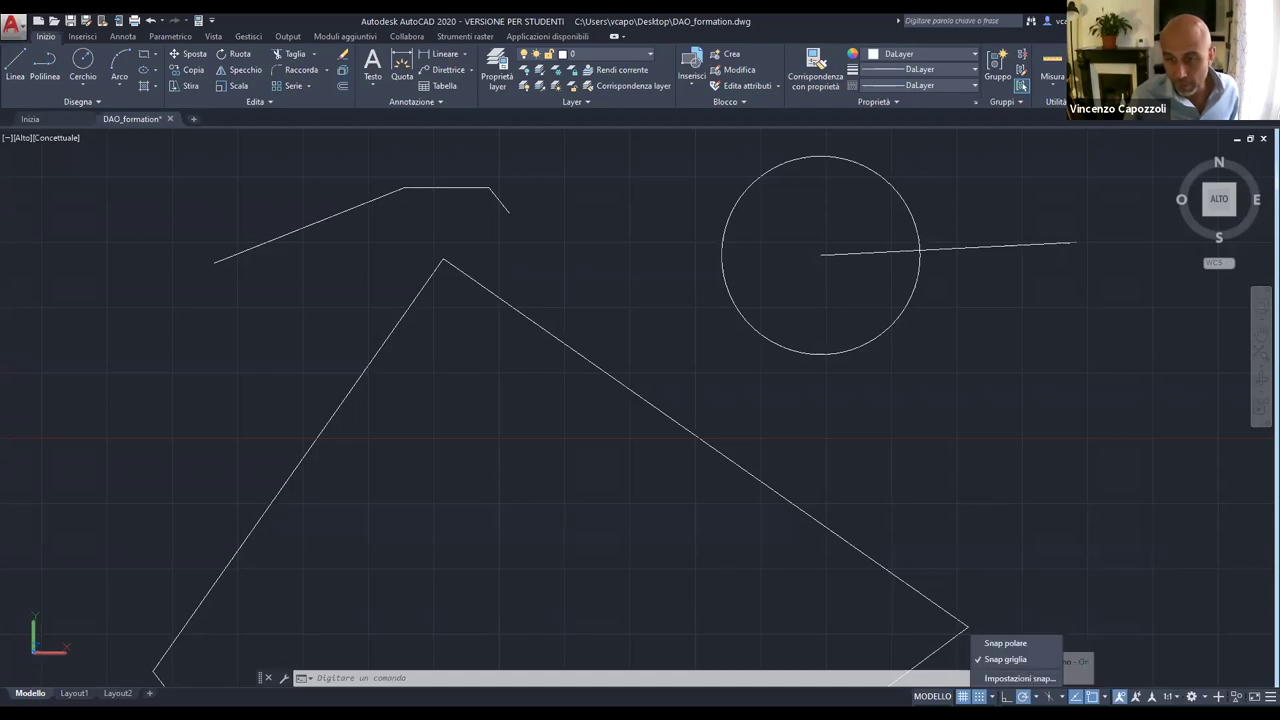
left_click(1021, 680)
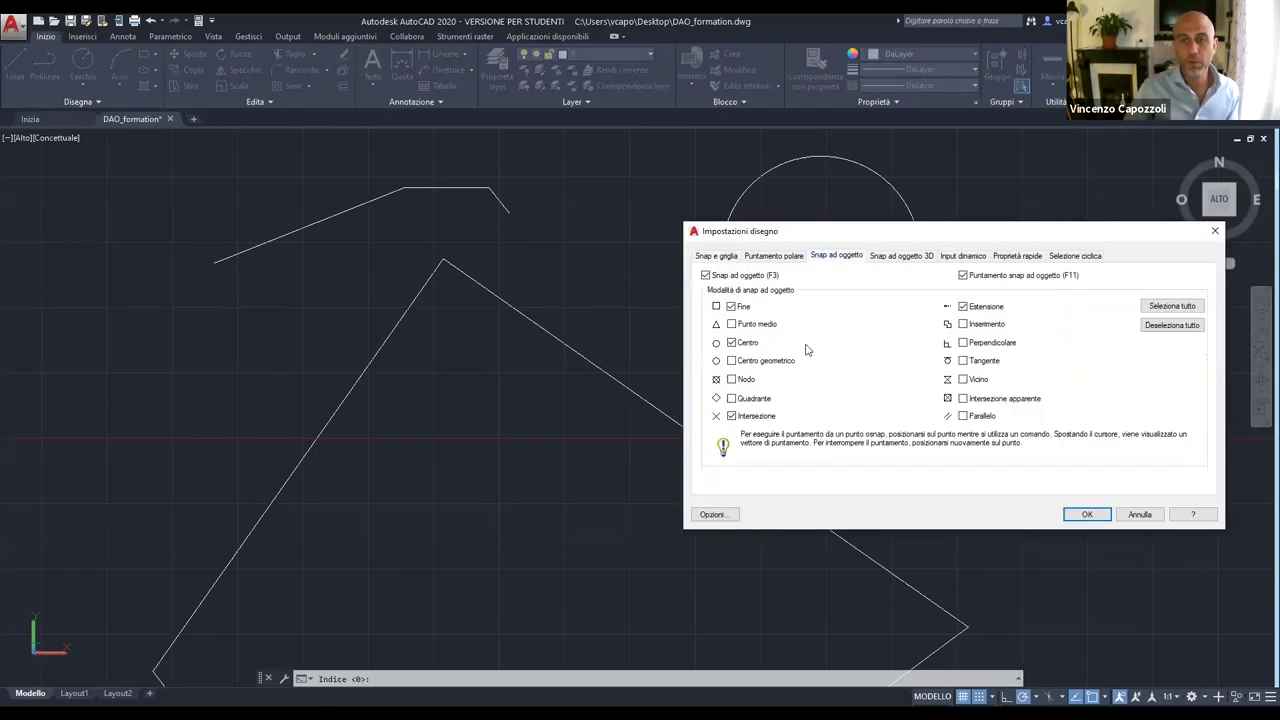
mouse_move(757, 324)
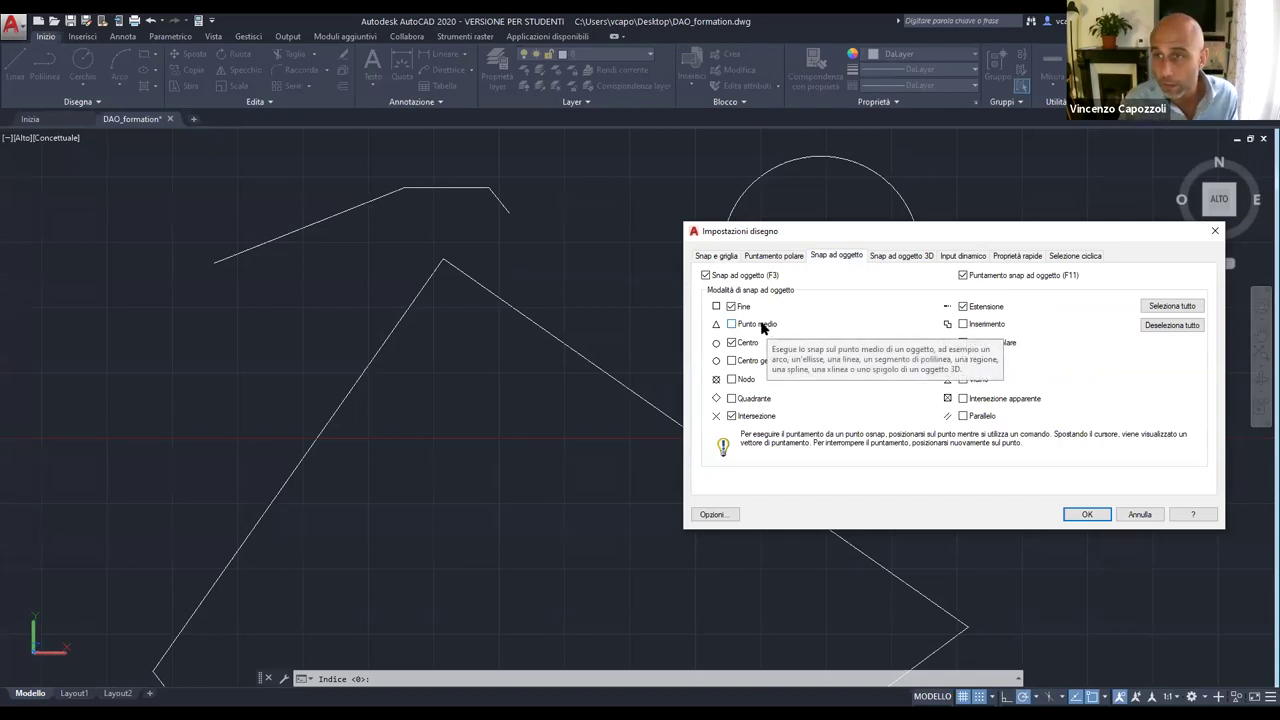
left_click_drag(961, 233, 855, 196)
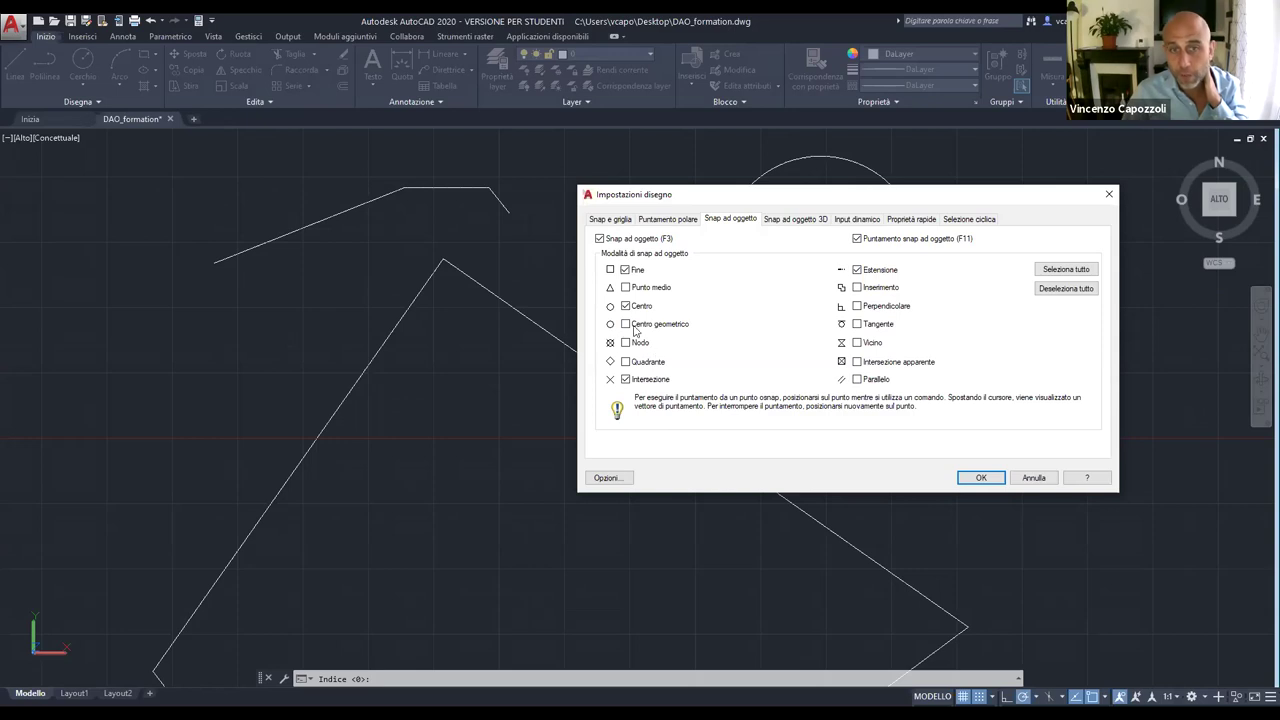
left_click(626, 325)
left_click(633, 290)
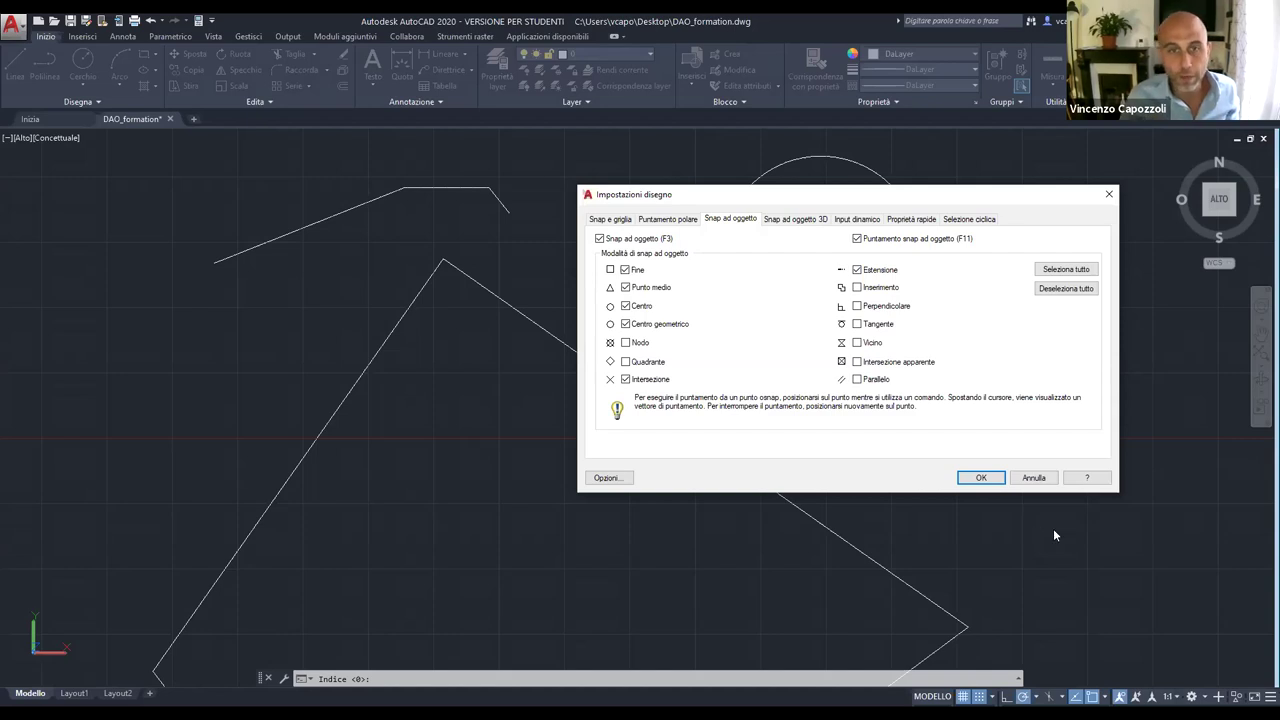
left_click(983, 478)
scroll(848, 307, "down", 5)
scroll(862, 295, "up", 3)
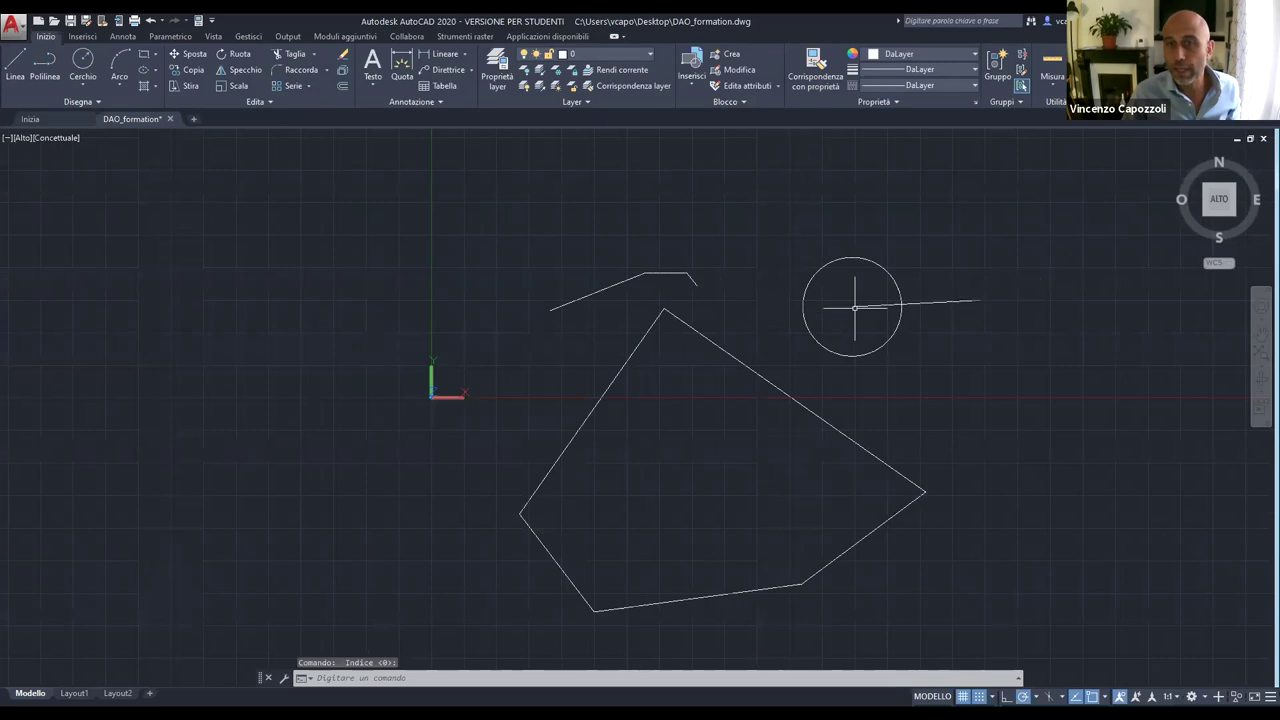
left_click(858, 306)
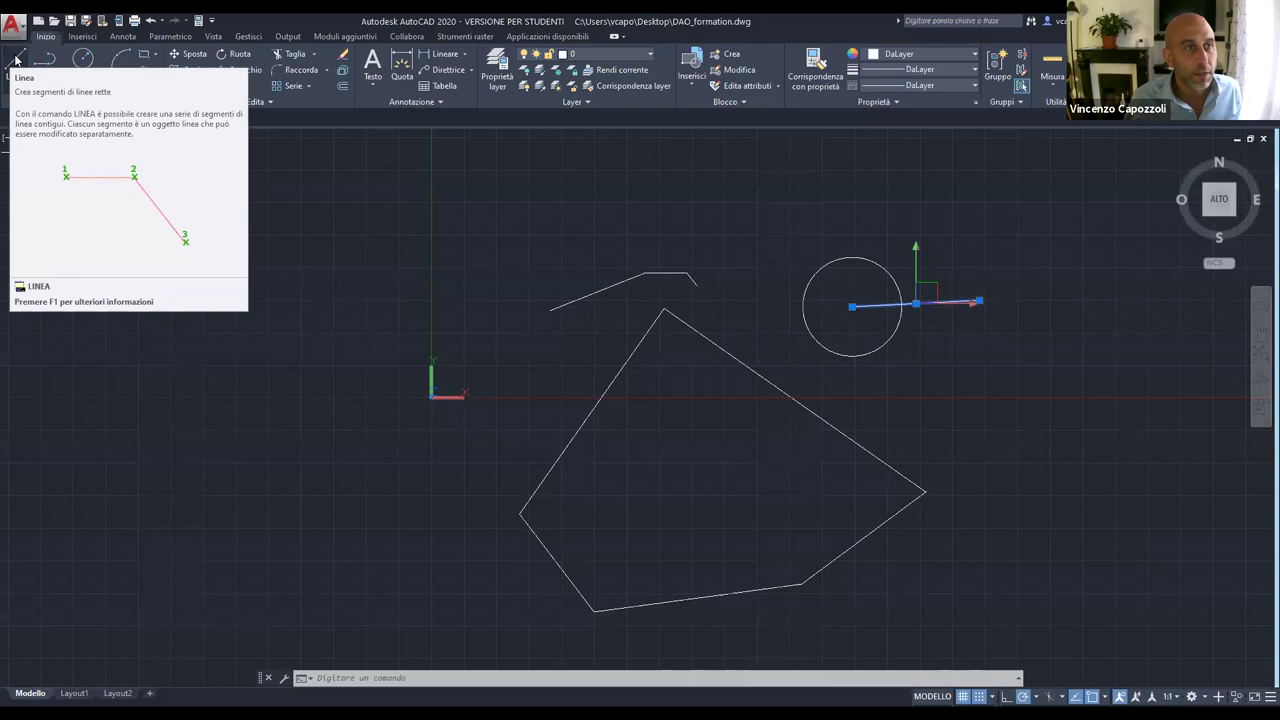
left_click(15, 60)
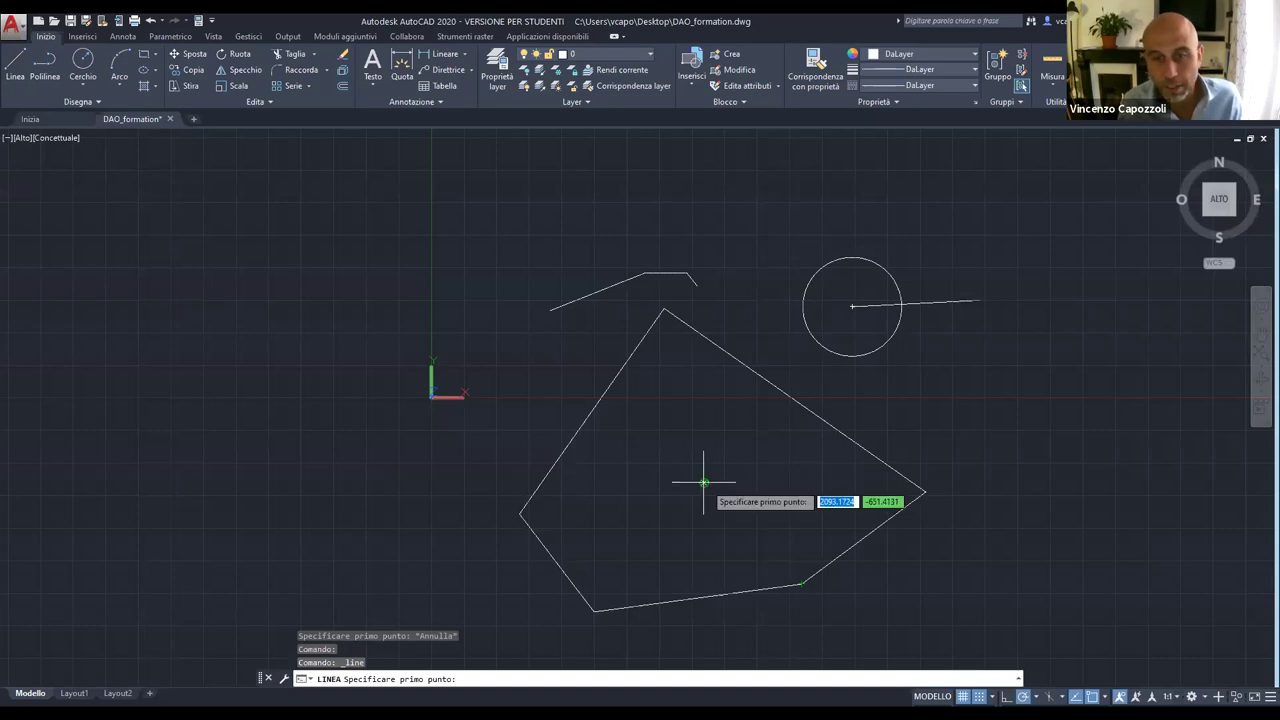
left_click(705, 484)
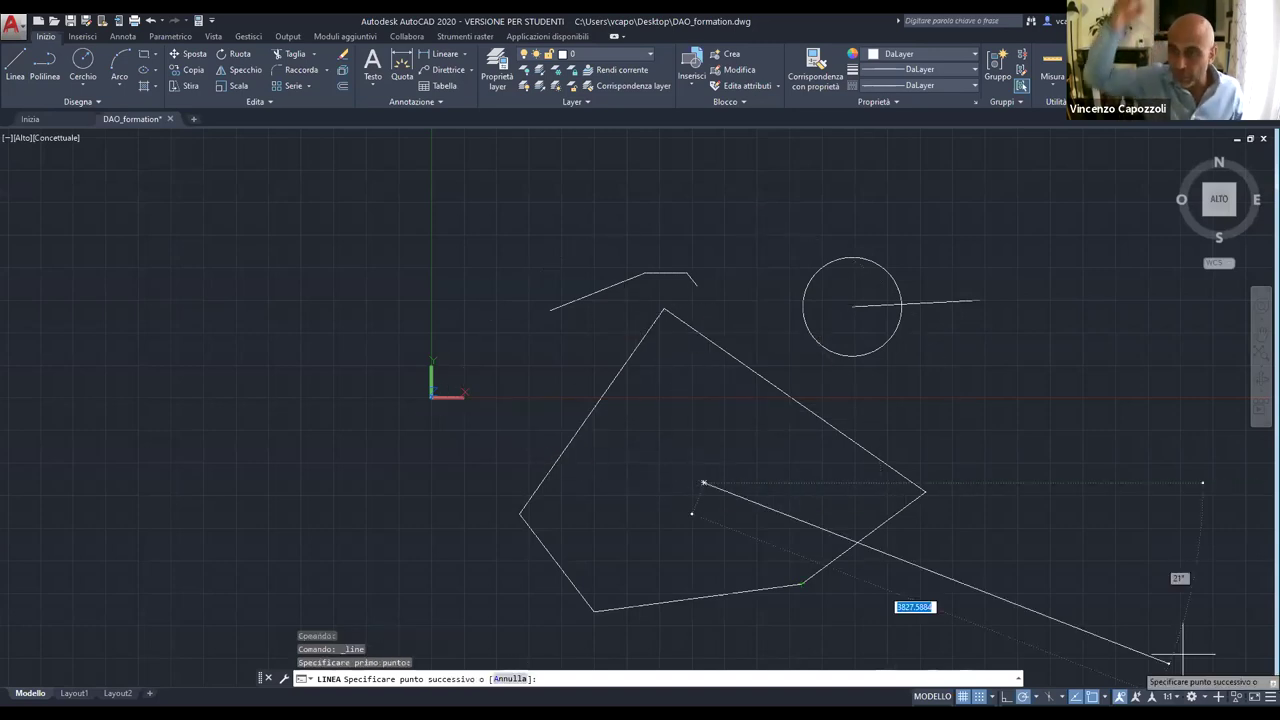
key("Escape")
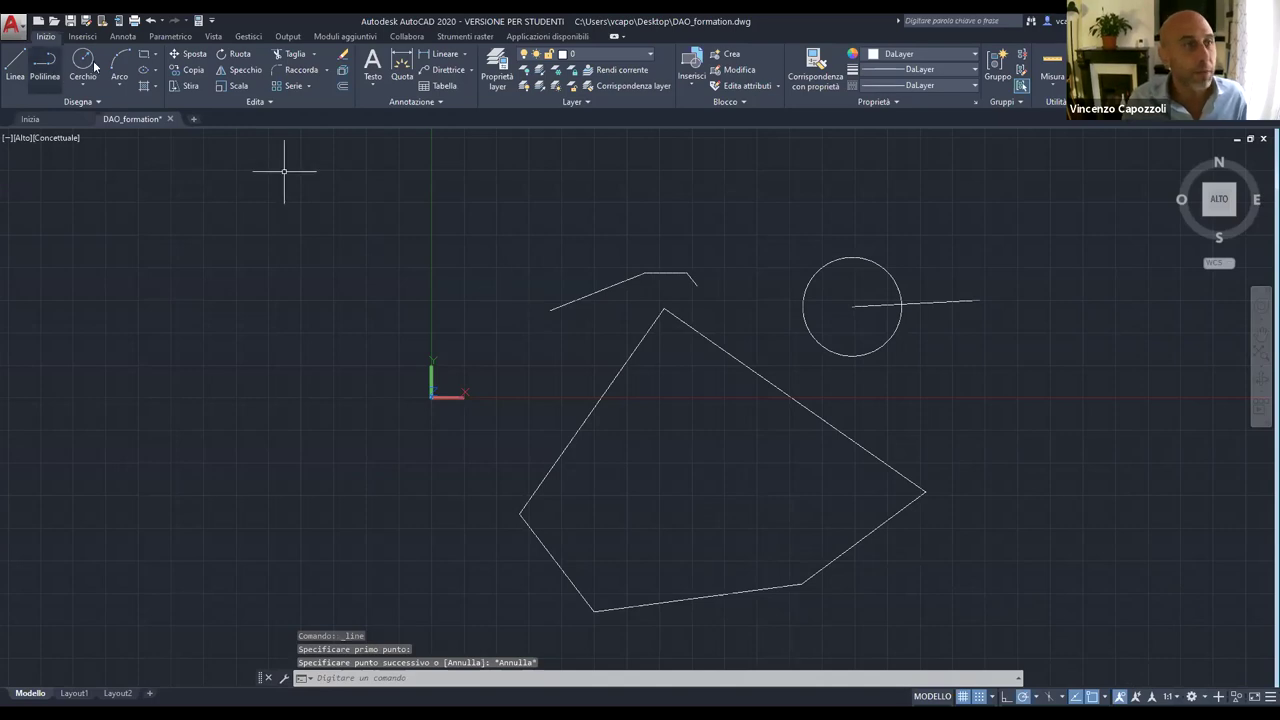
Draw a small circle centred on the polygon's geometric centre, then select it.
left_click(80, 64)
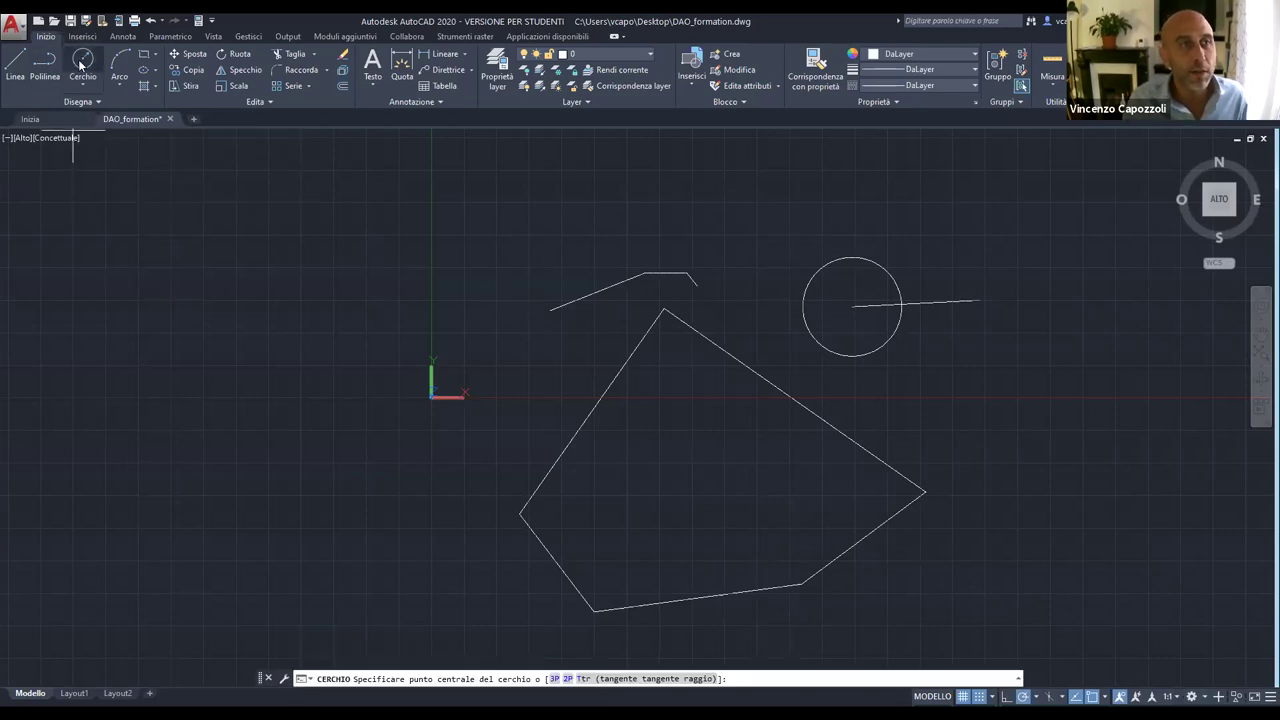
left_click(703, 484)
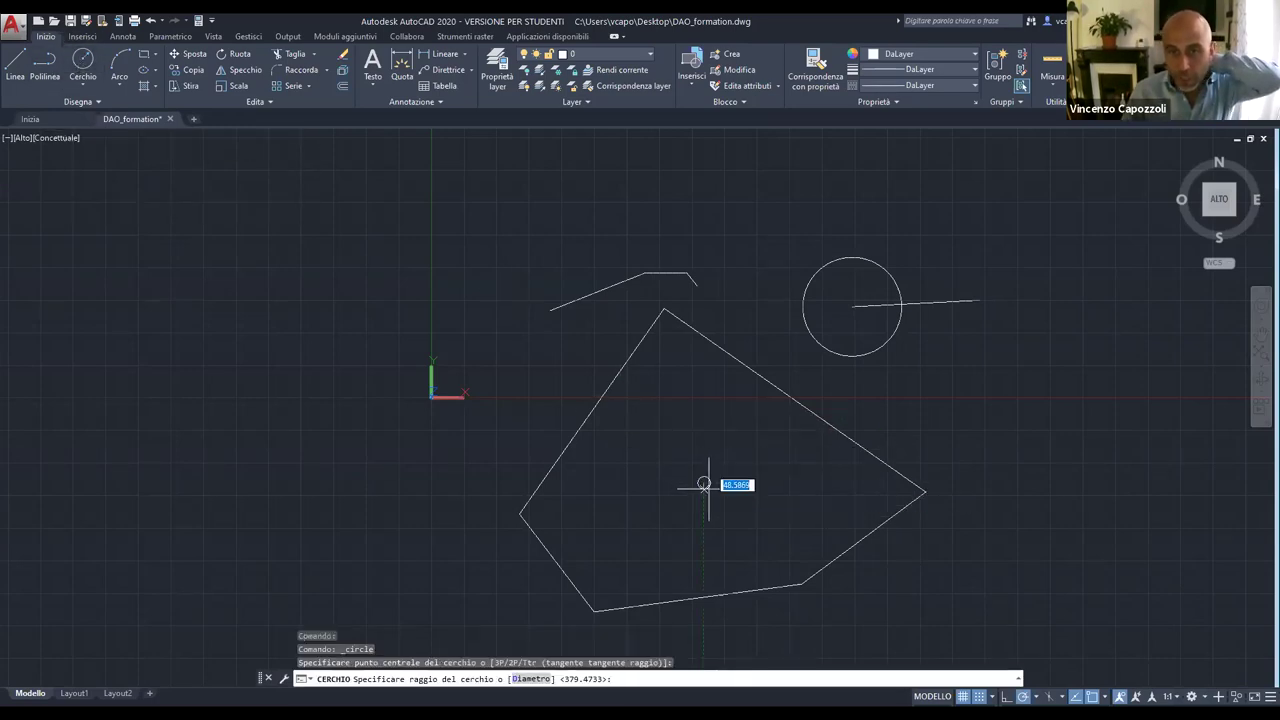
left_click(745, 500)
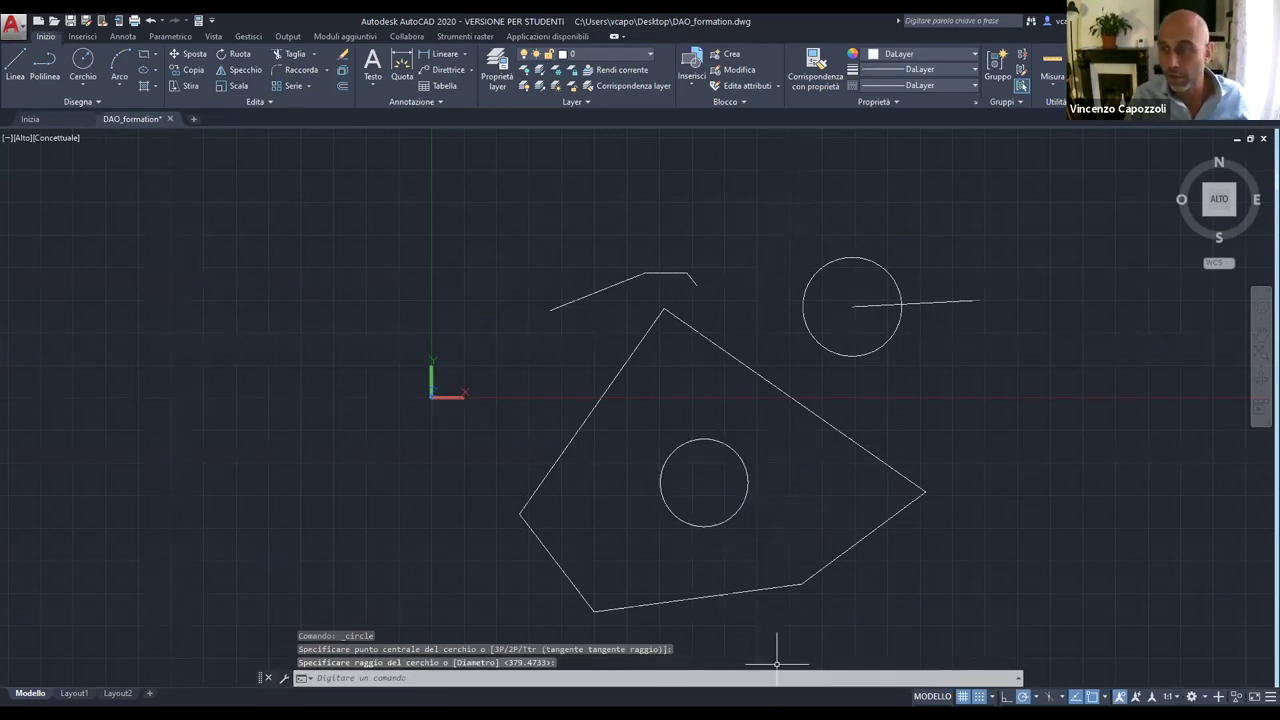
key("Escape")
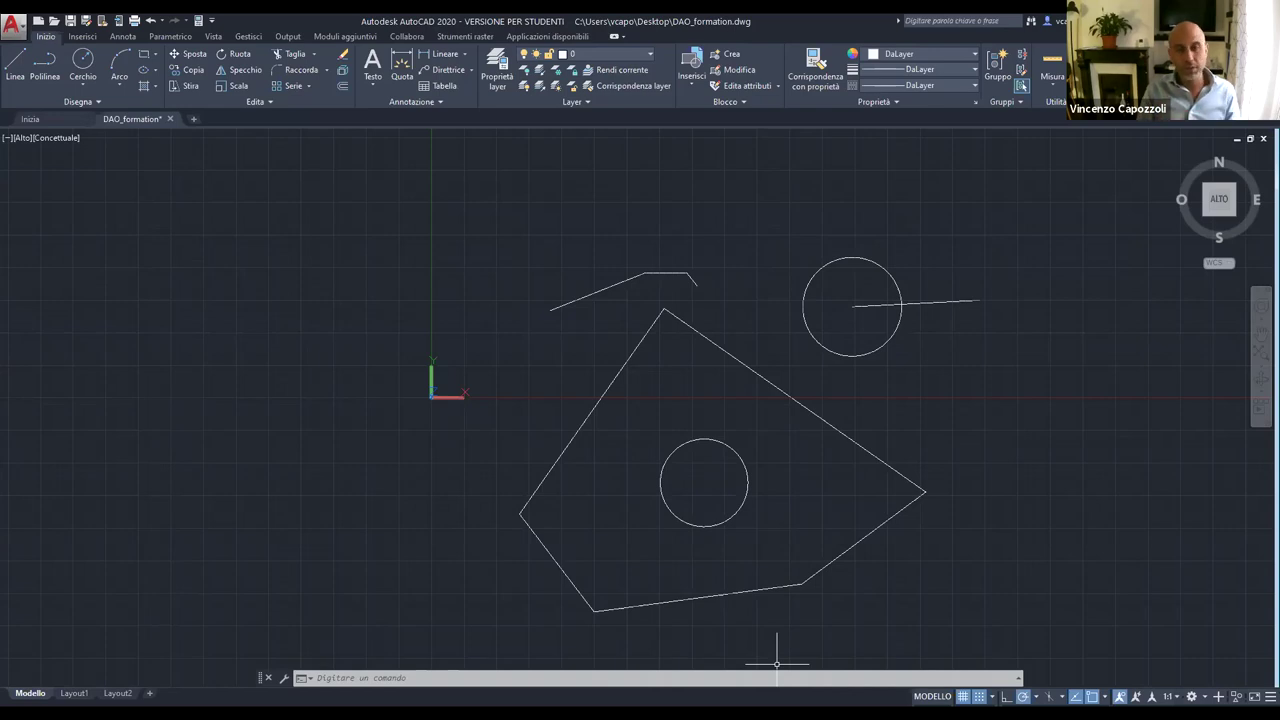
left_click(744, 461)
Erase the inner circle and draw a line from the upper-right edge through the centroid to the lower-left midpoint.
key("Delete")
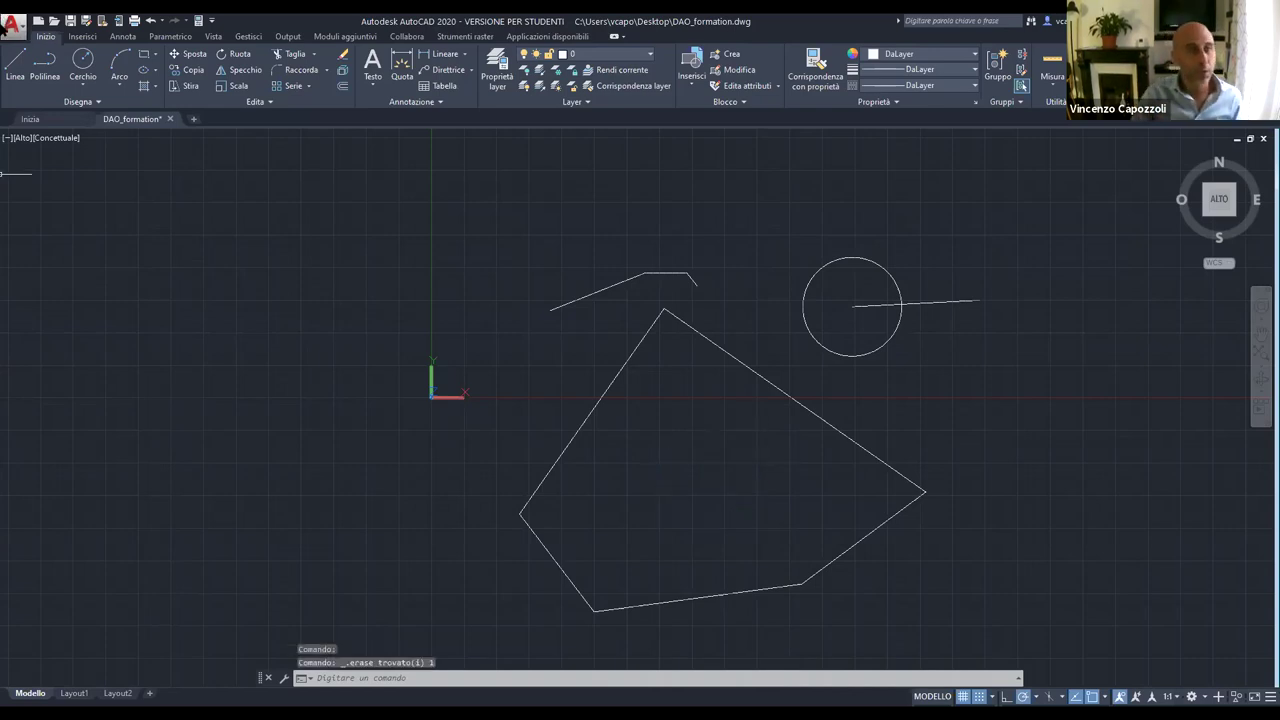
left_click(15, 65)
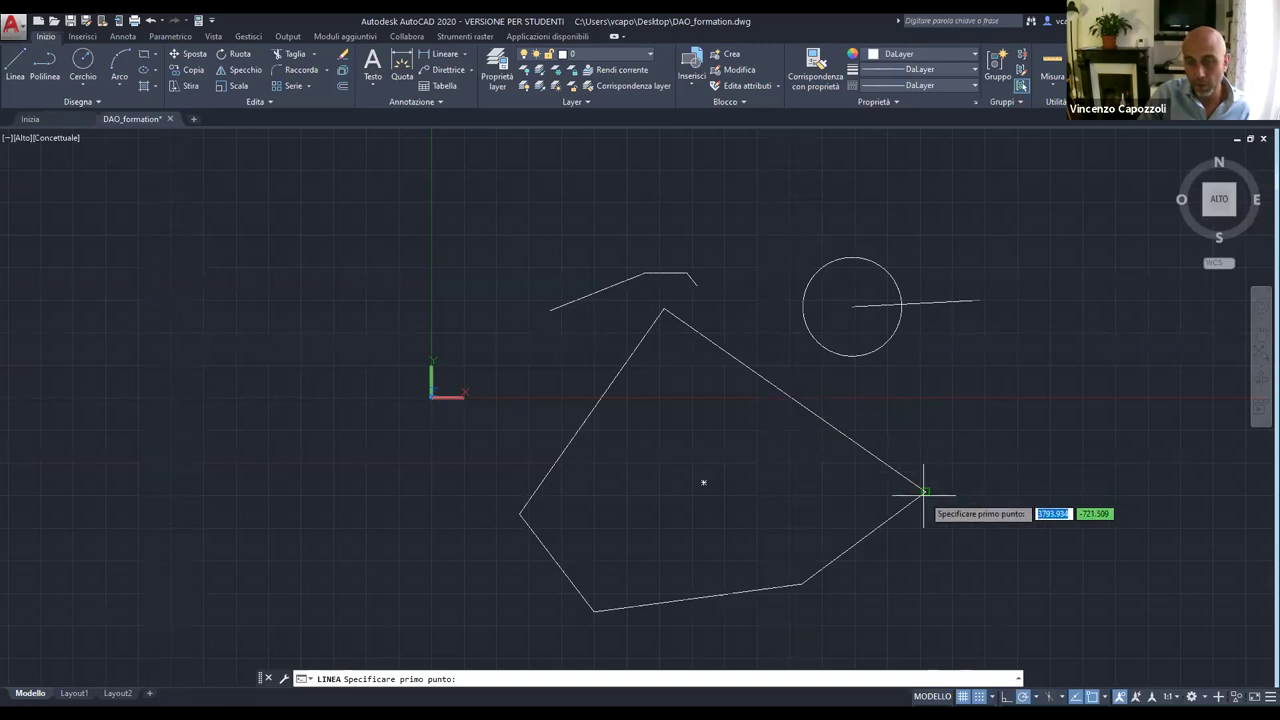
left_click(795, 400)
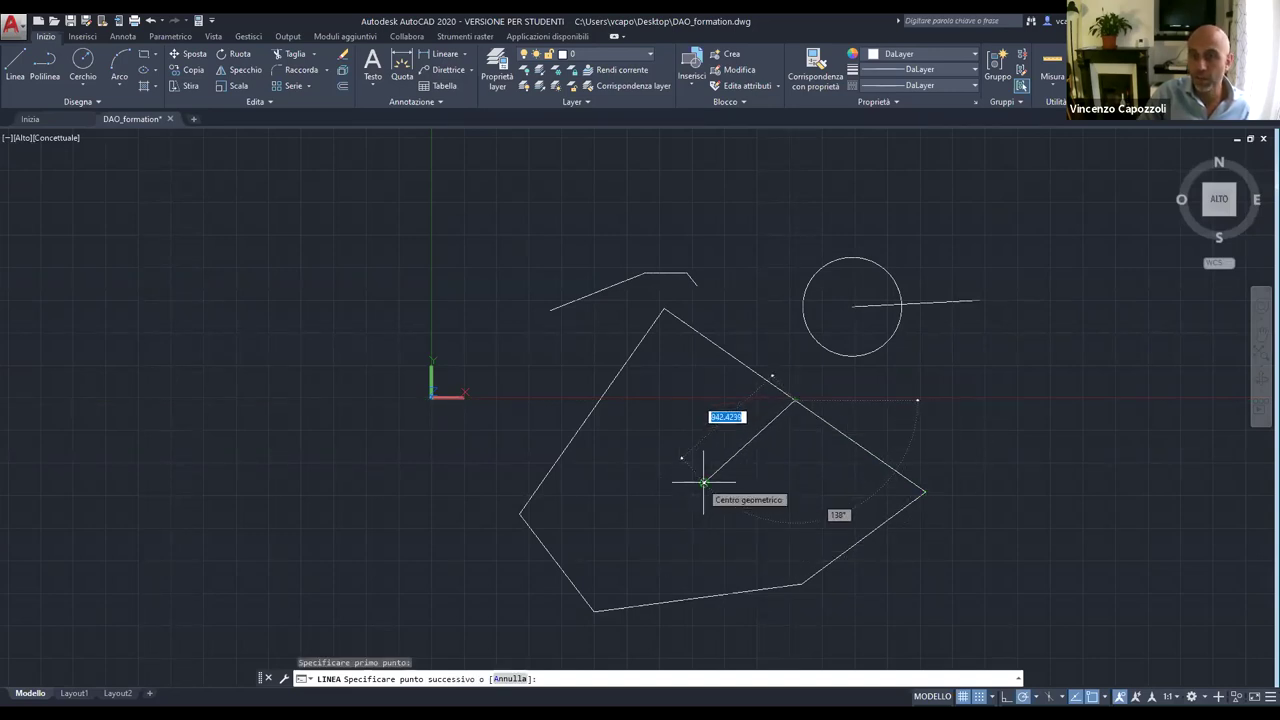
left_click(704, 483)
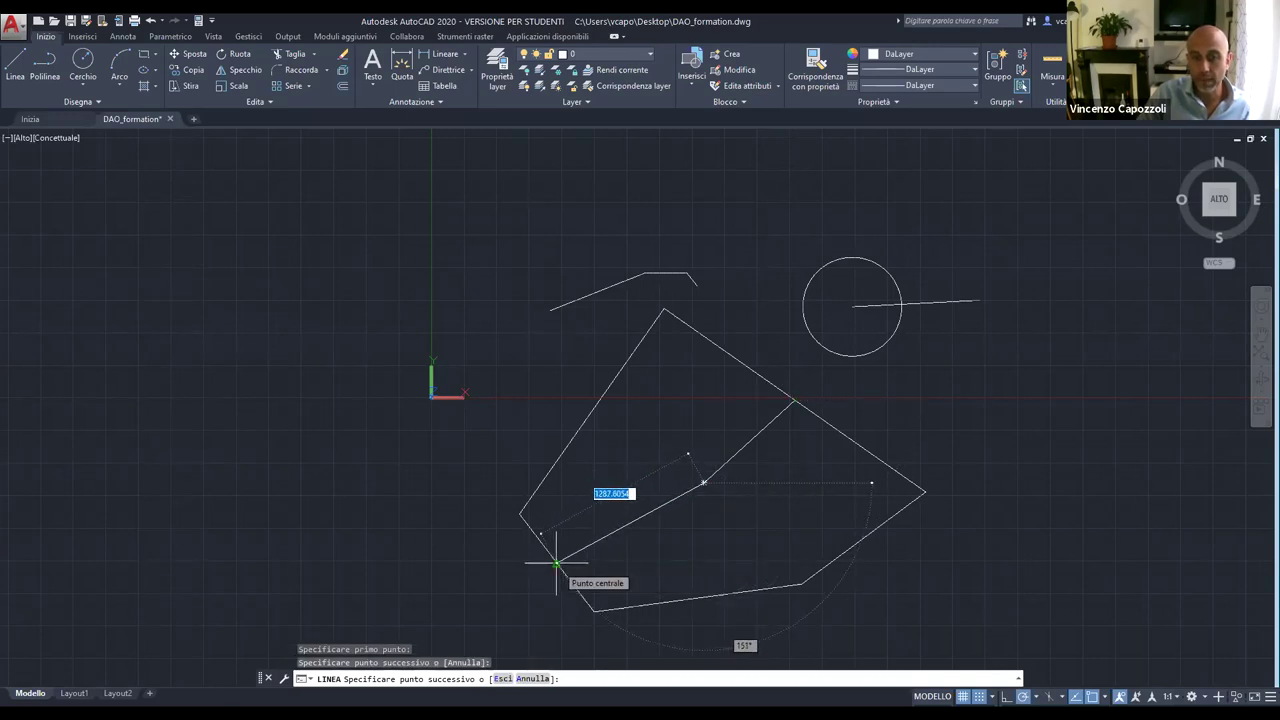
left_click(556, 563)
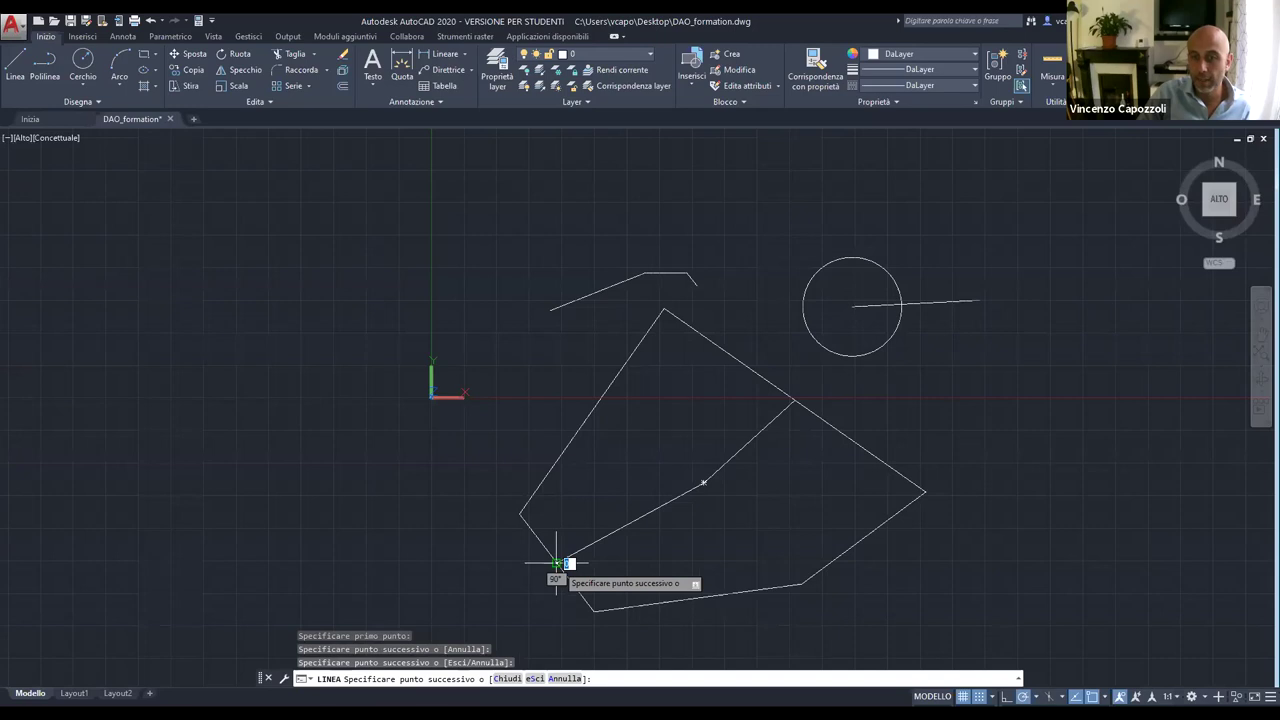
key("Escape")
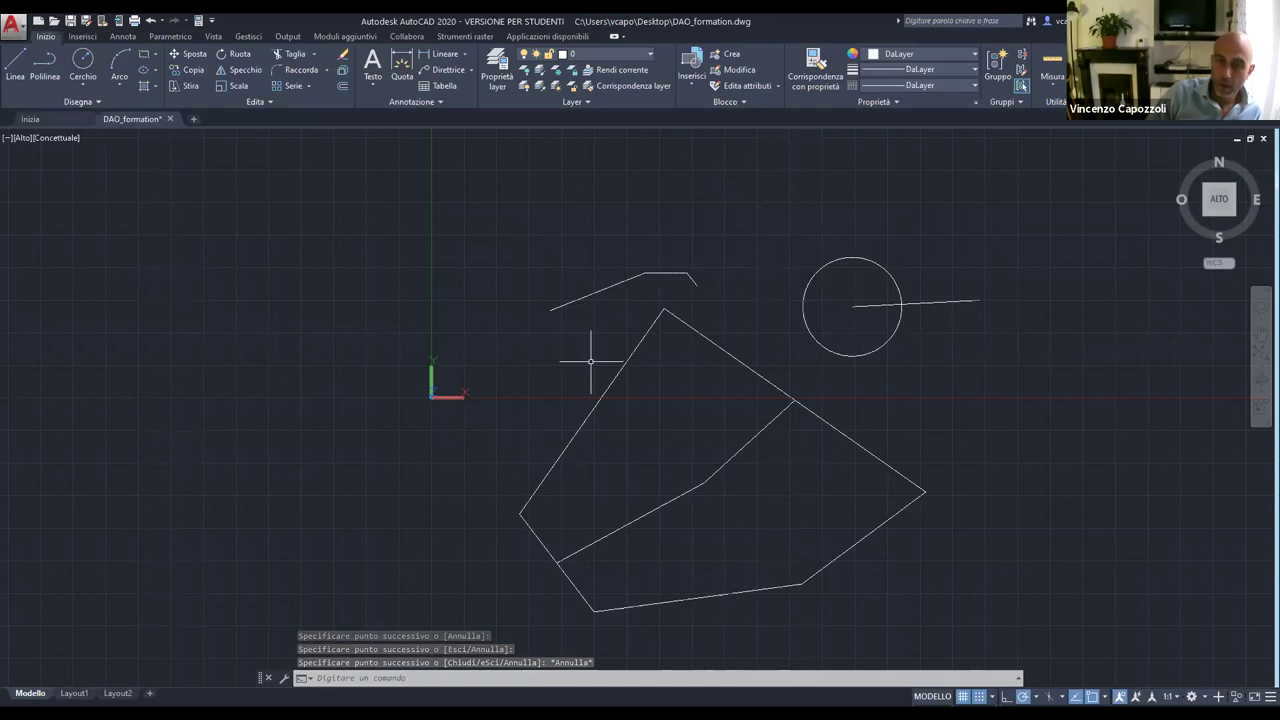
scroll(925, 420, "down", 4)
middle_click_drag(960, 413, 736, 391)
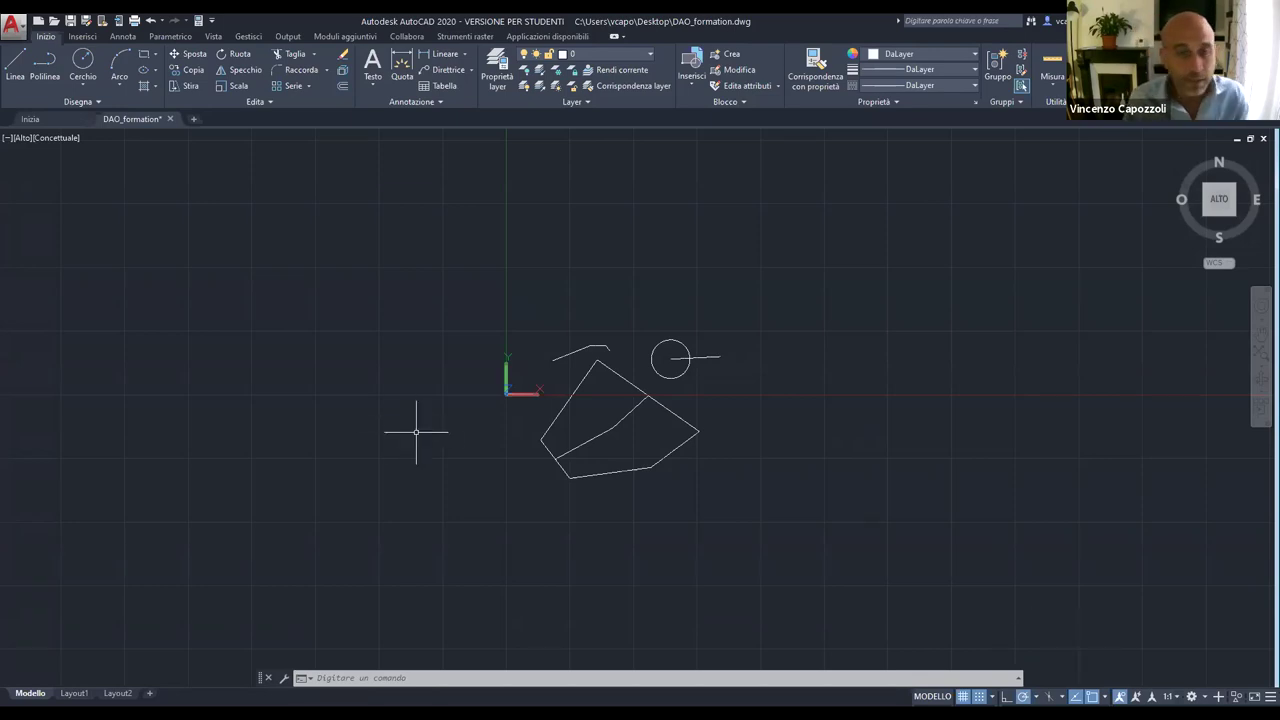
scroll(580, 392, "up", 2)
scroll(581, 400, "up", 2)
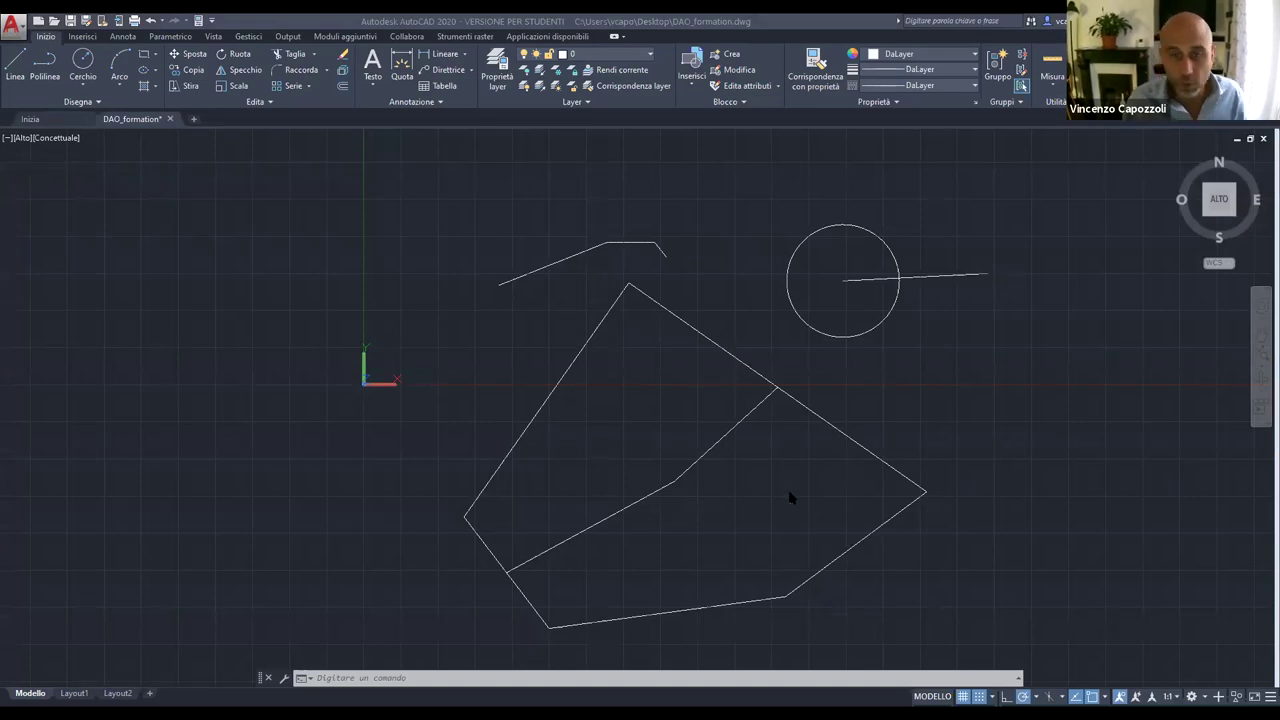
left_click(41, 60)
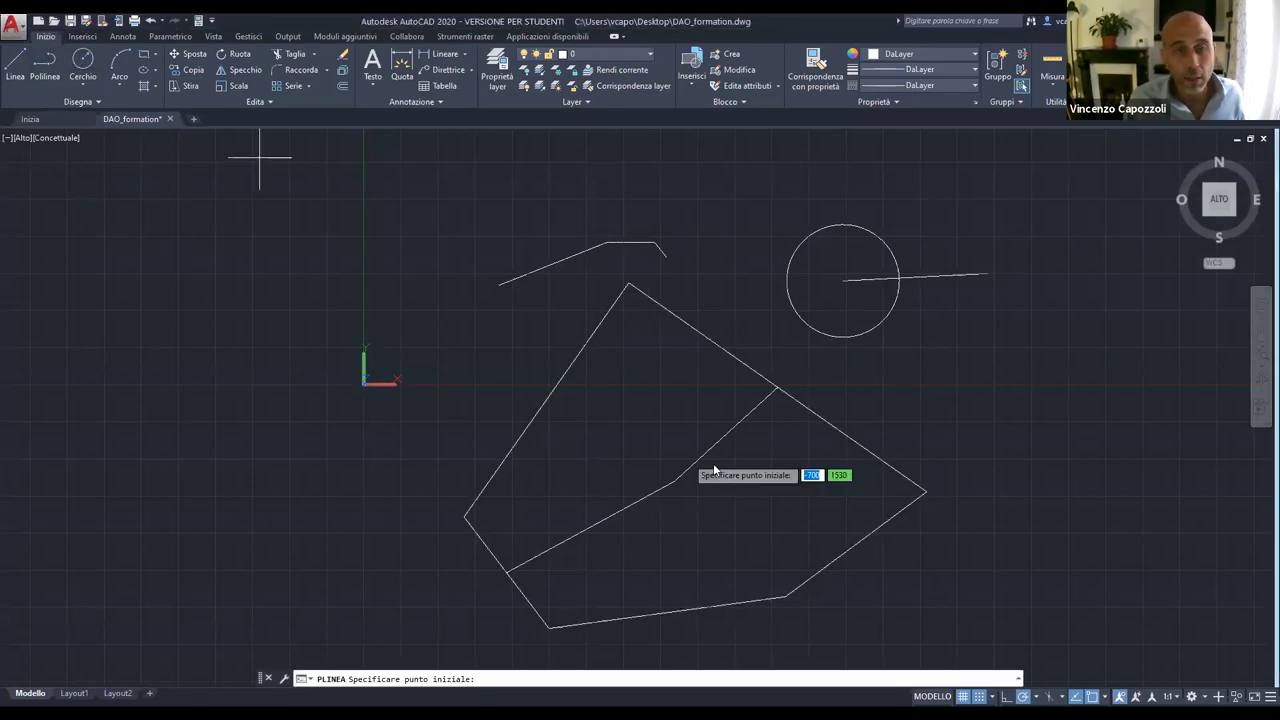
left_click(629, 285)
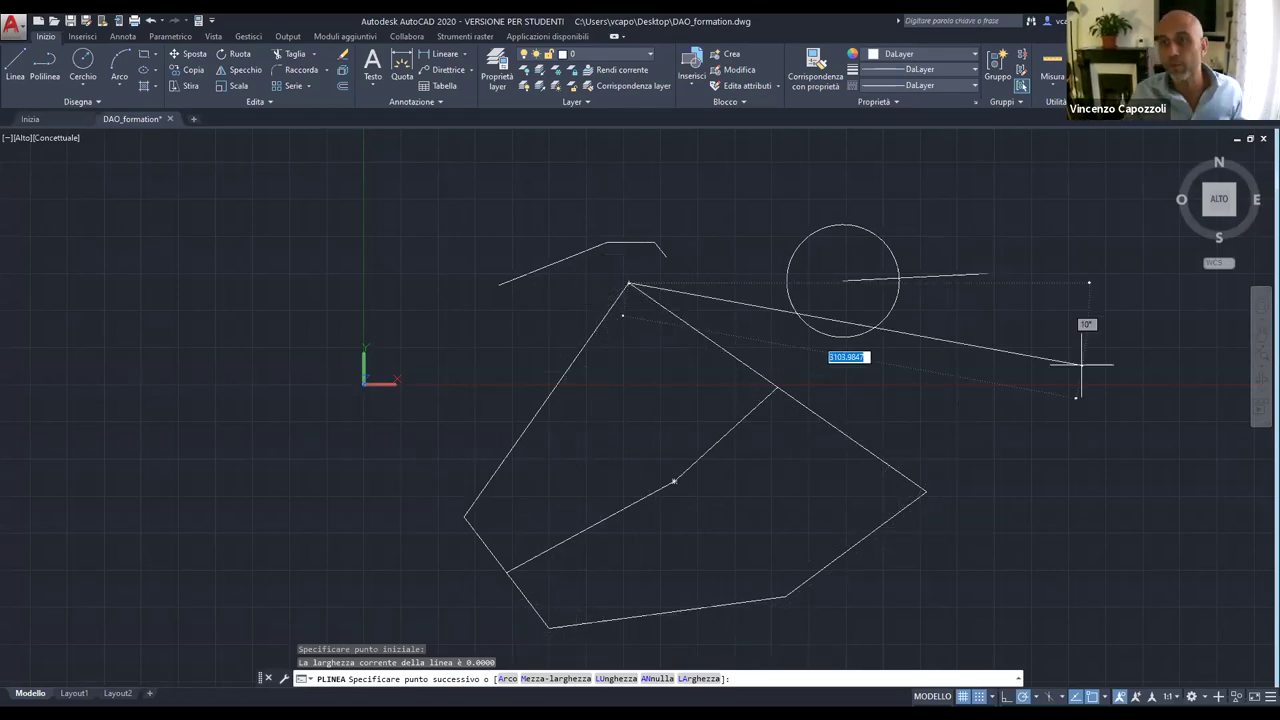
left_click(982, 697)
left_click(731, 219)
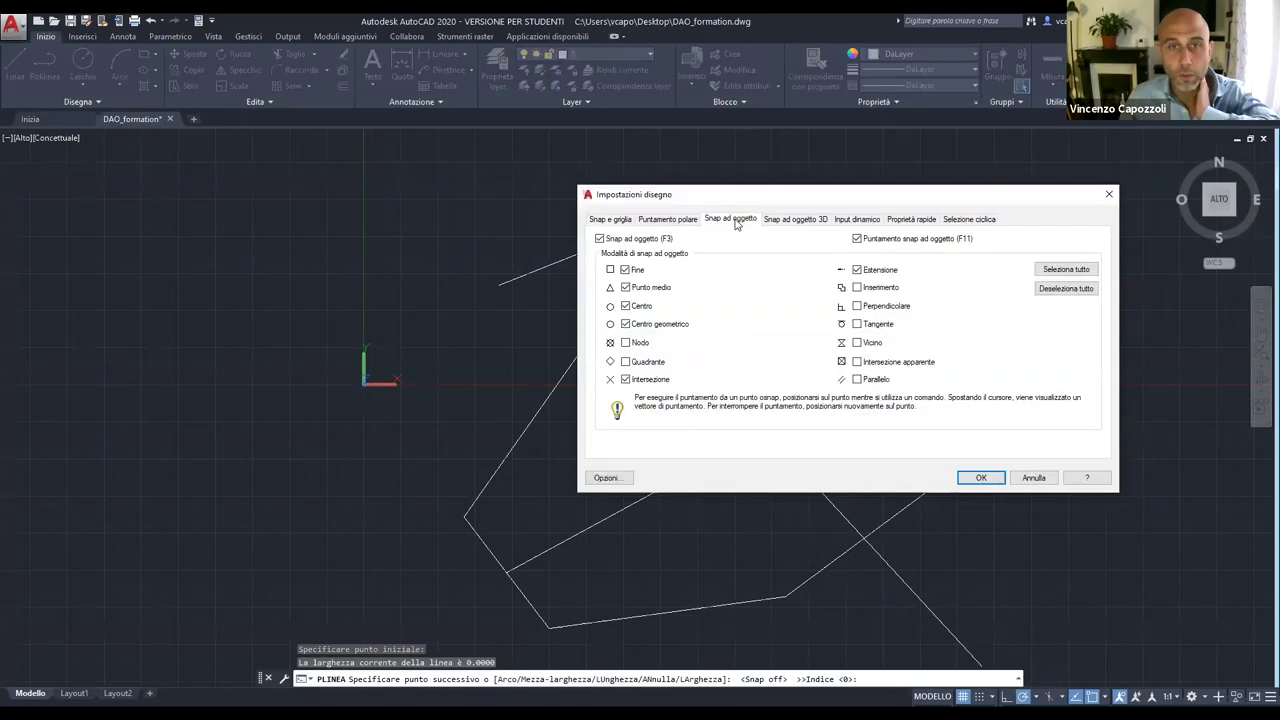
left_click(633, 240)
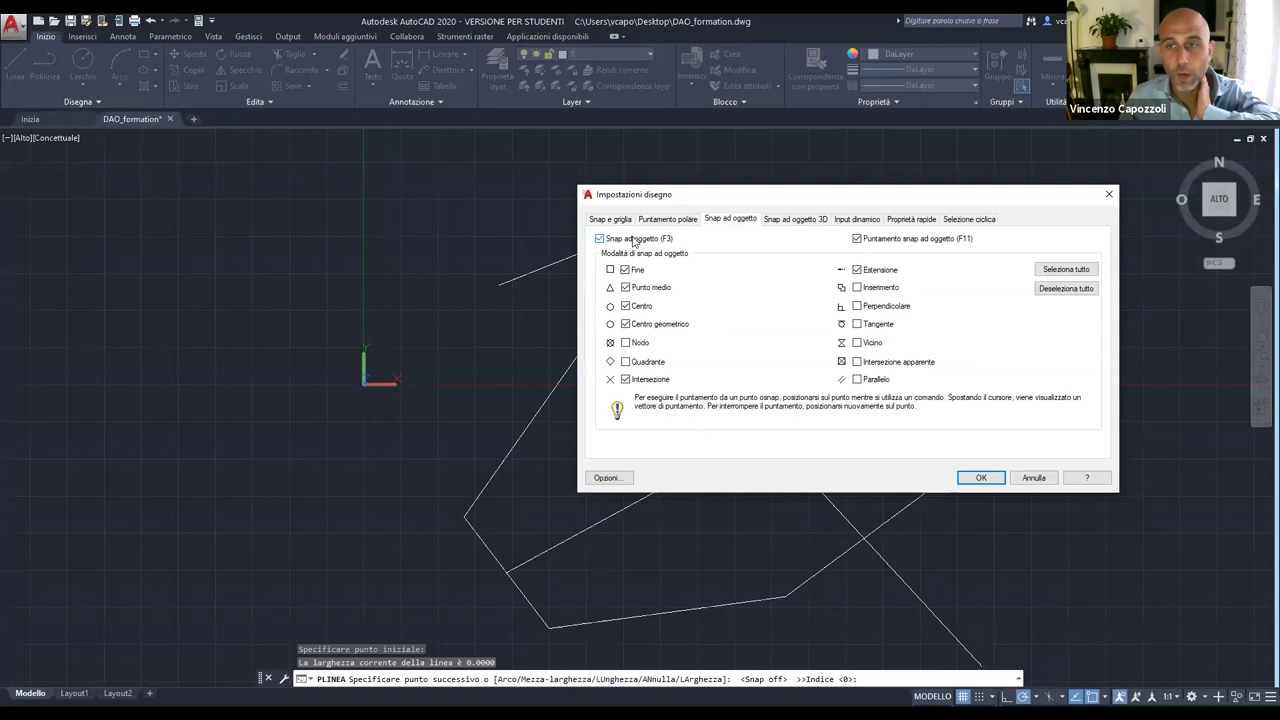
left_click(985, 480)
key("F3")
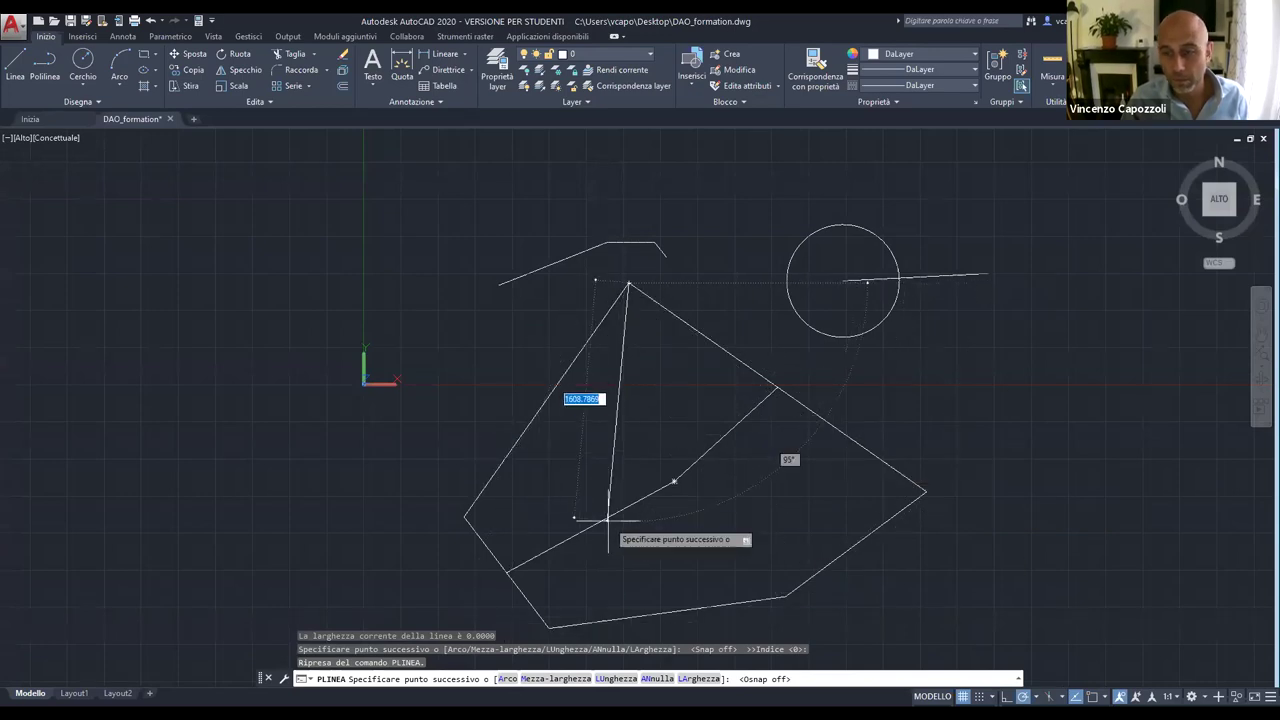
key("F3")
key("F3")
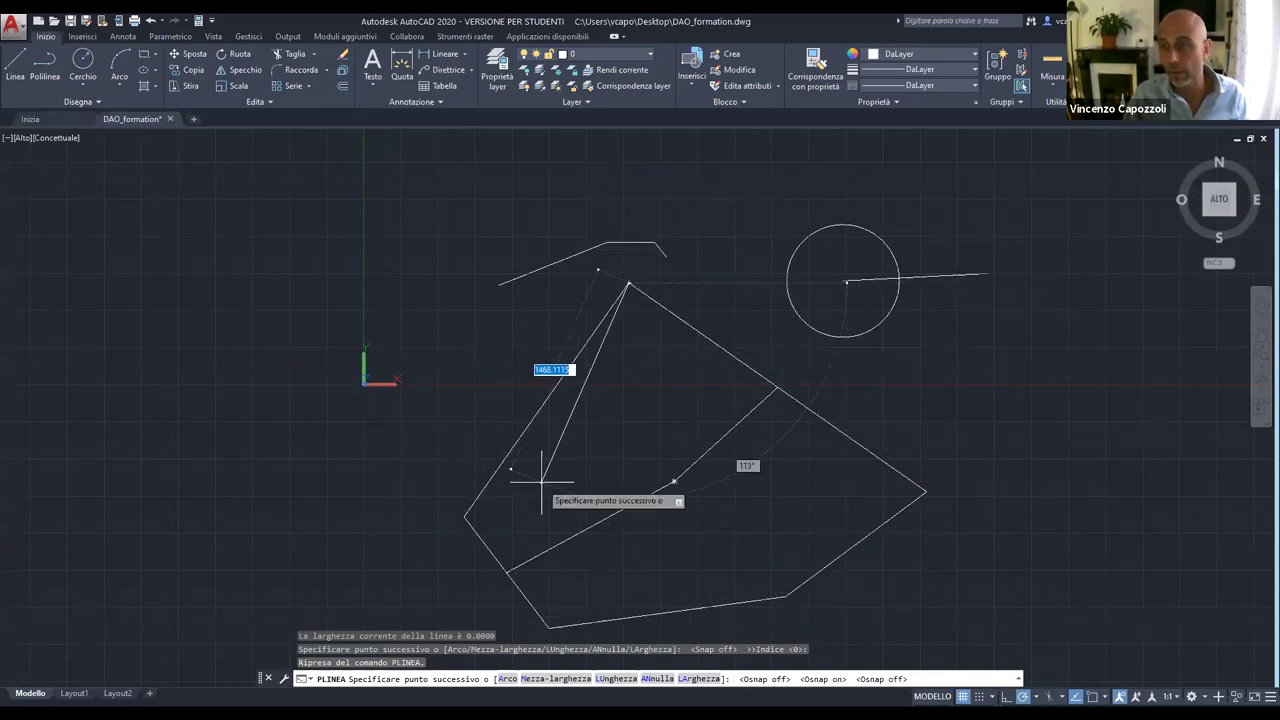
left_click(507, 346)
left_click(435, 446)
left_click(655, 480)
left_click(734, 541)
left_click(867, 435)
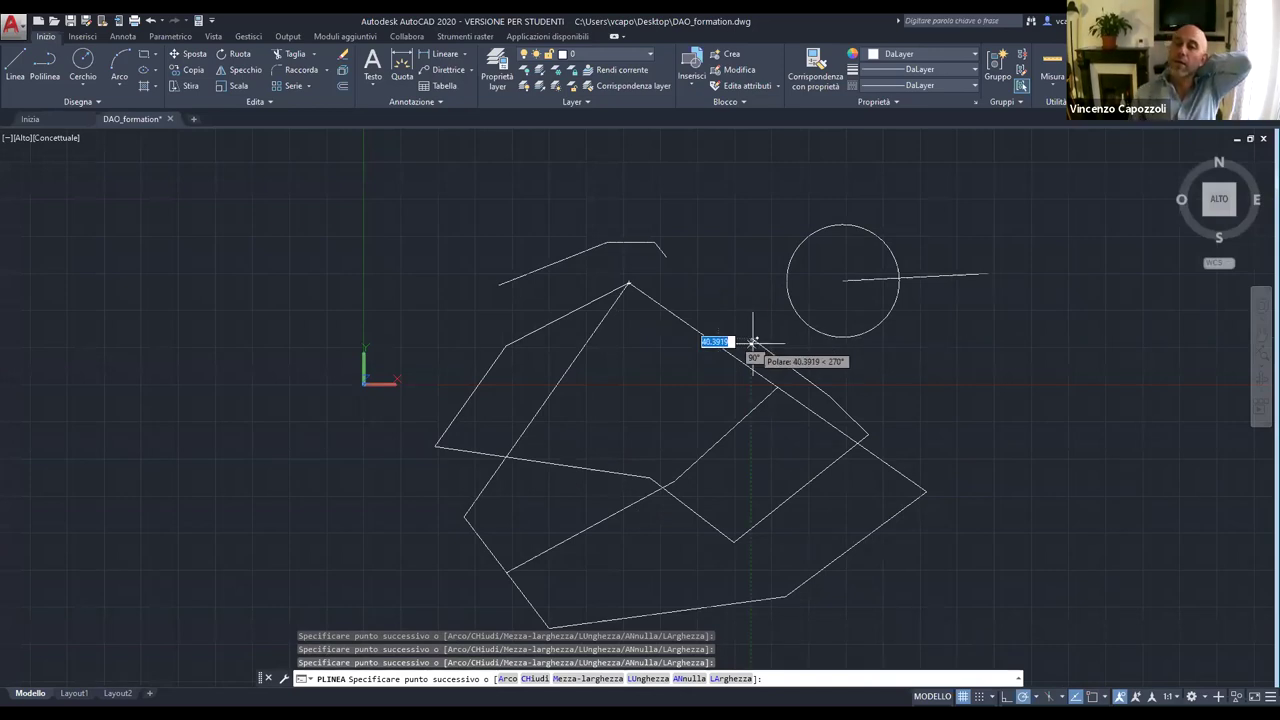
left_click(751, 340)
key("Return")
left_click(810, 381)
key("Delete")
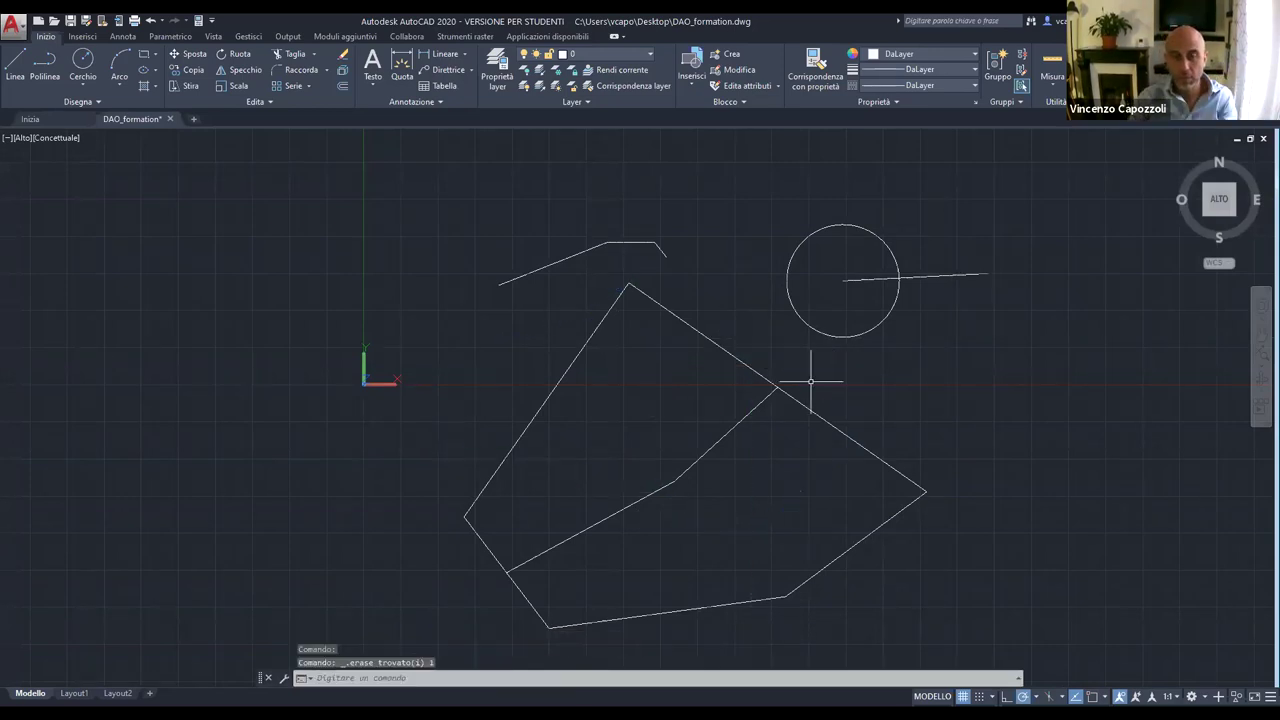
middle_click(1000, 540)
middle_click(1000, 540)
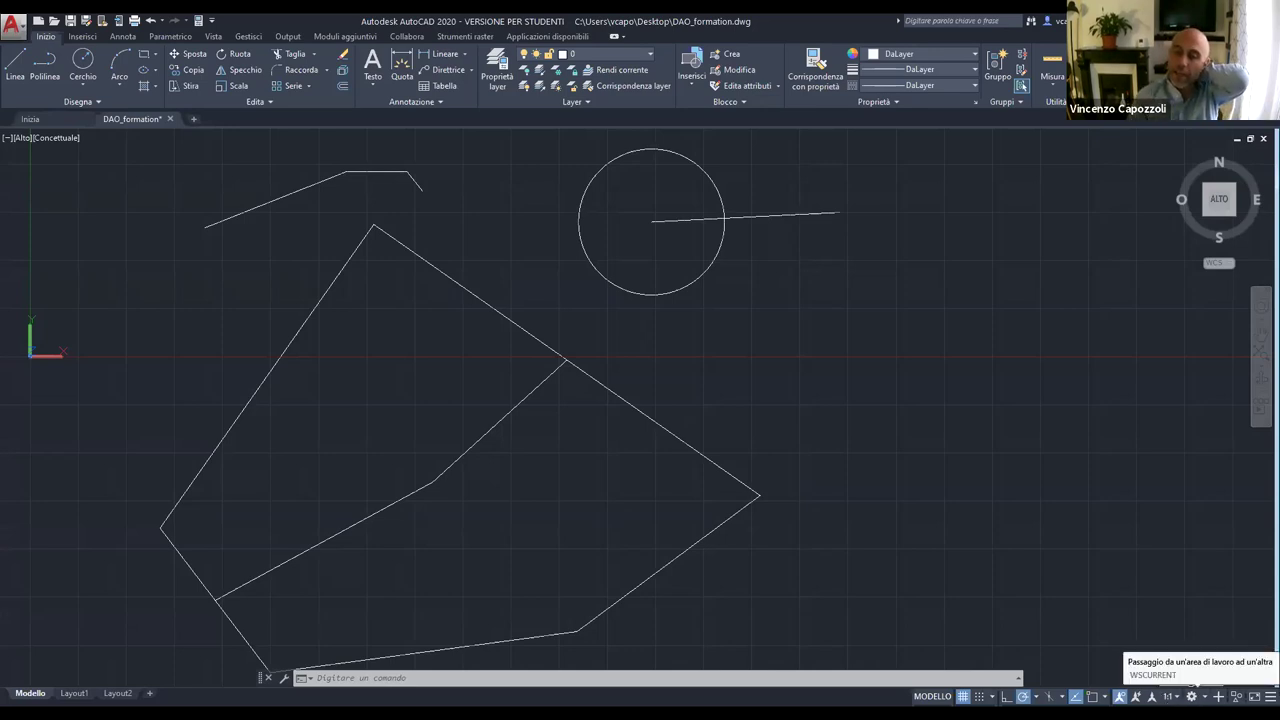
Switch the workspace to Modellazione 3D.
left_click(1191, 696)
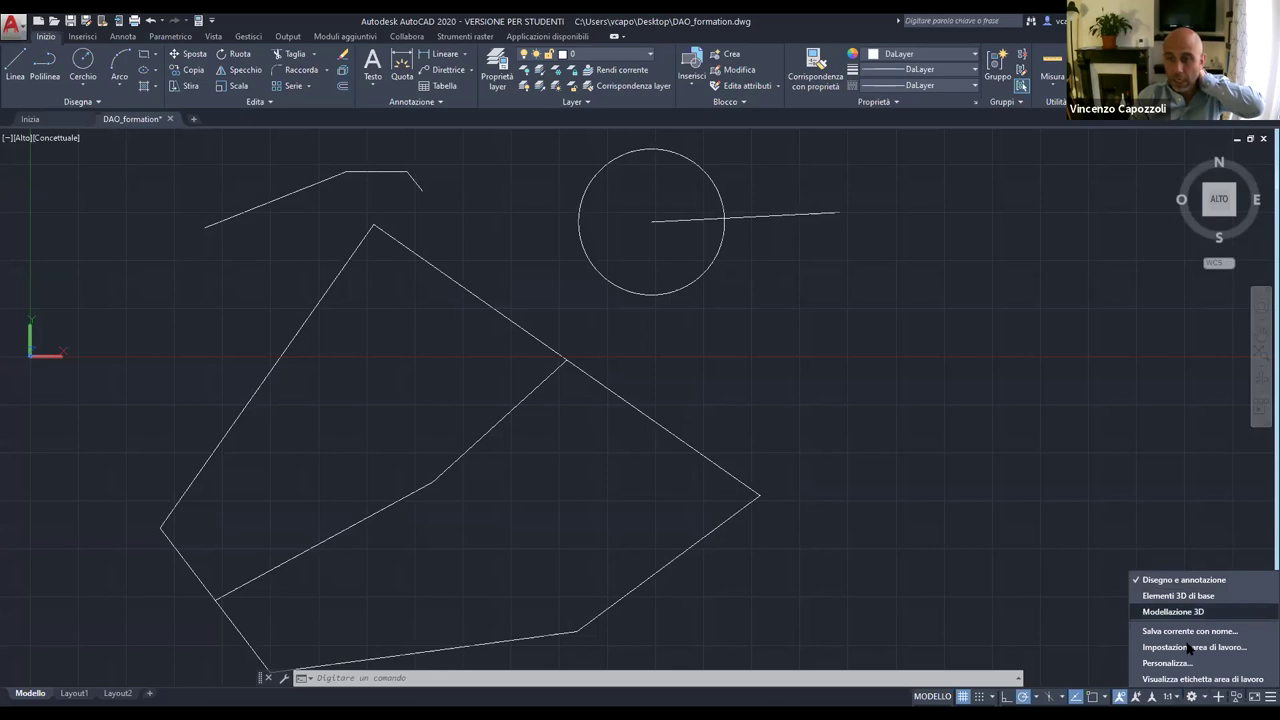
key("Return")
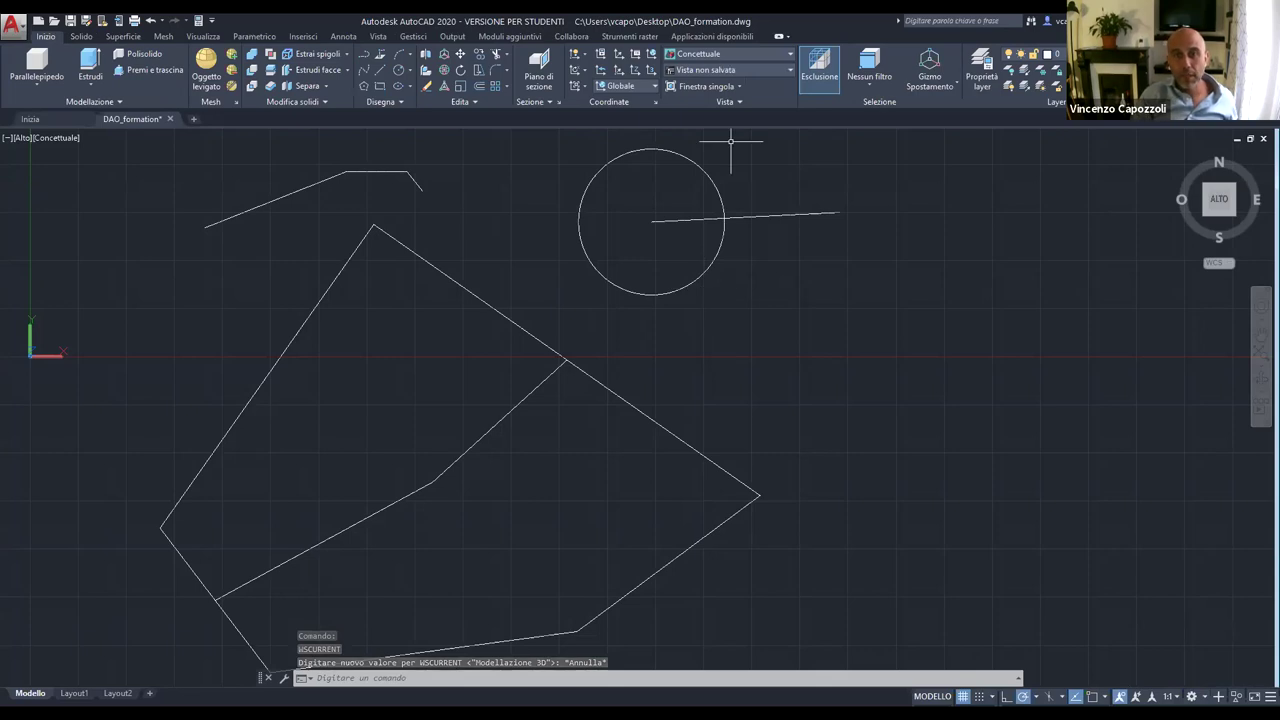
Extrude the circle with Estrudi into a solid cylinder, picking its height.
left_click(605, 279)
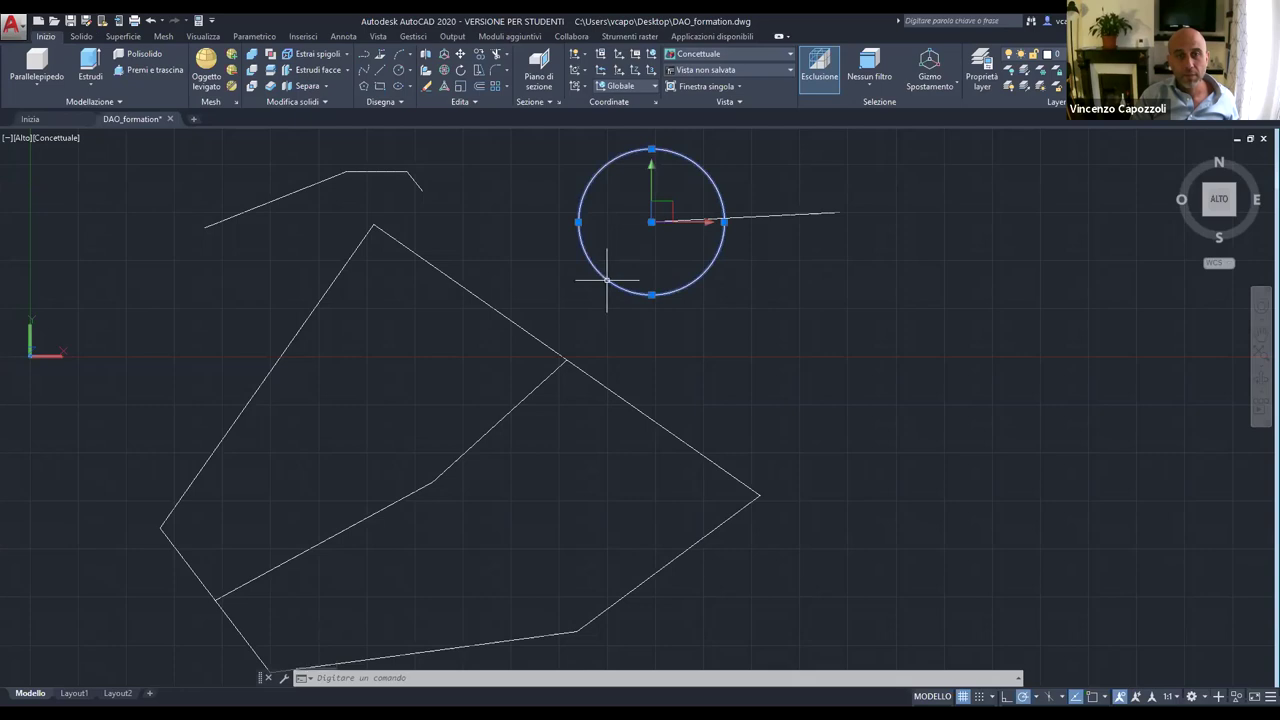
left_click(101, 66)
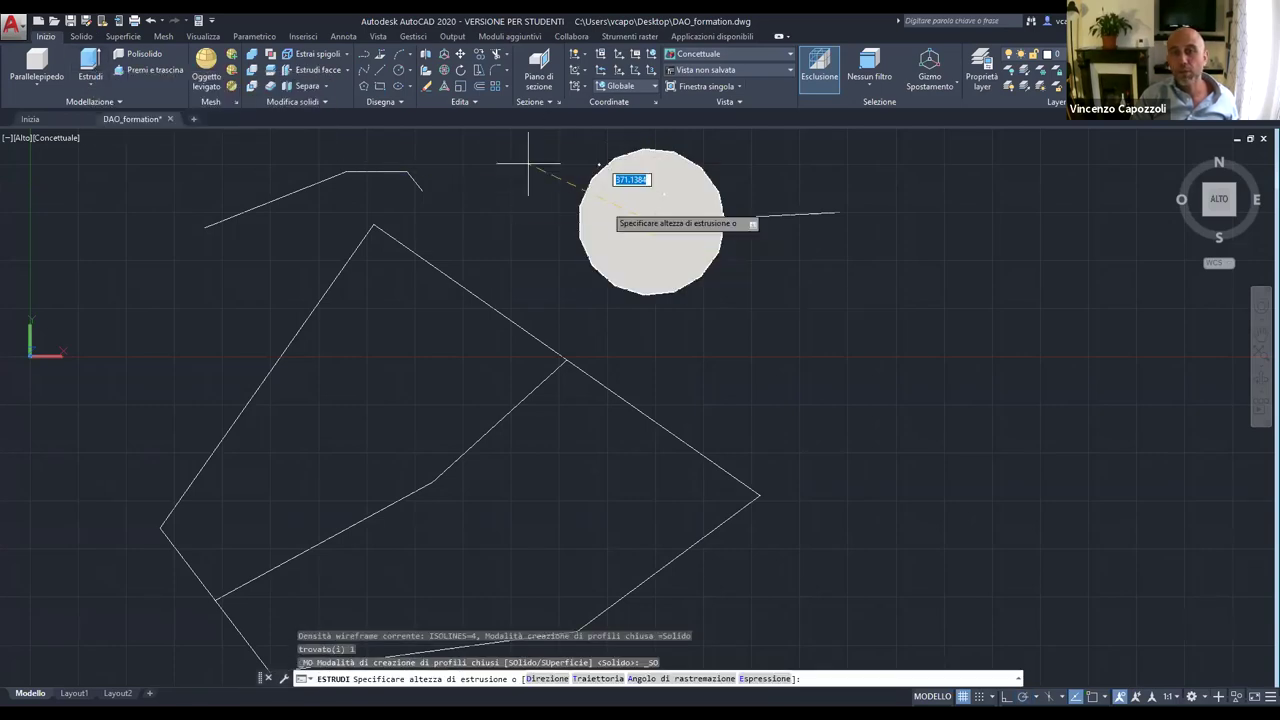
left_click(782, 176)
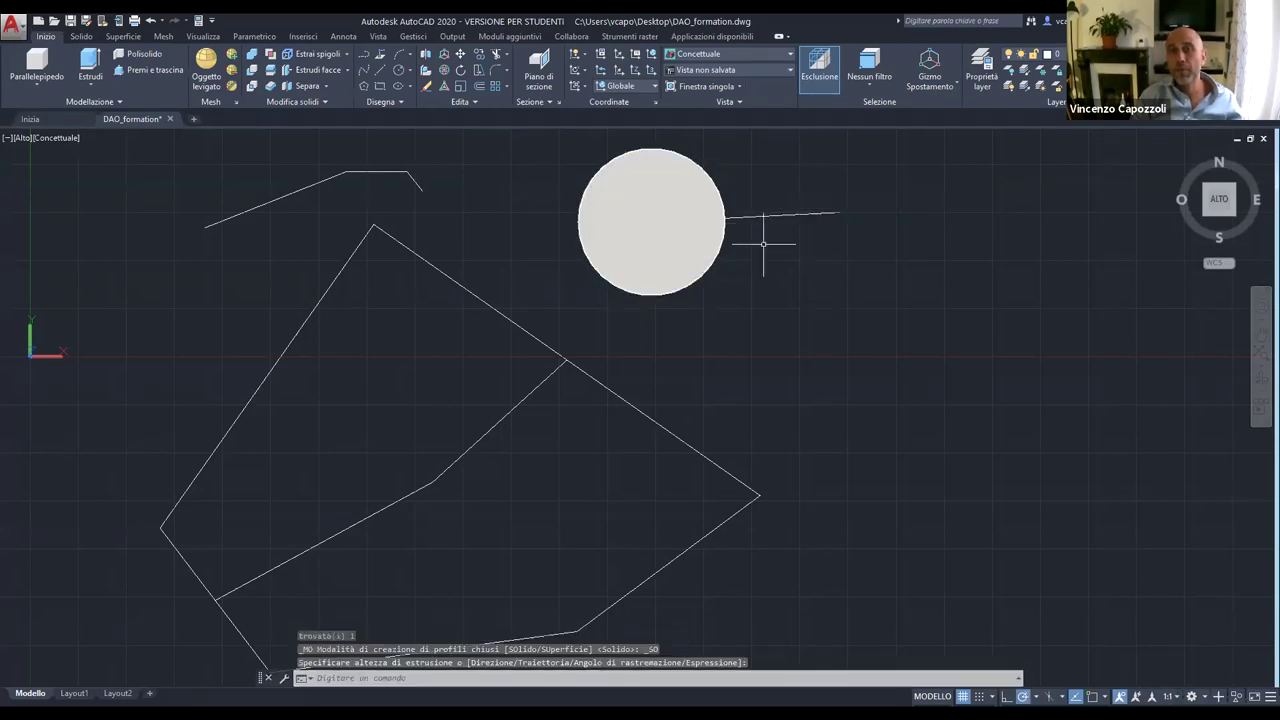
left_click(723, 53)
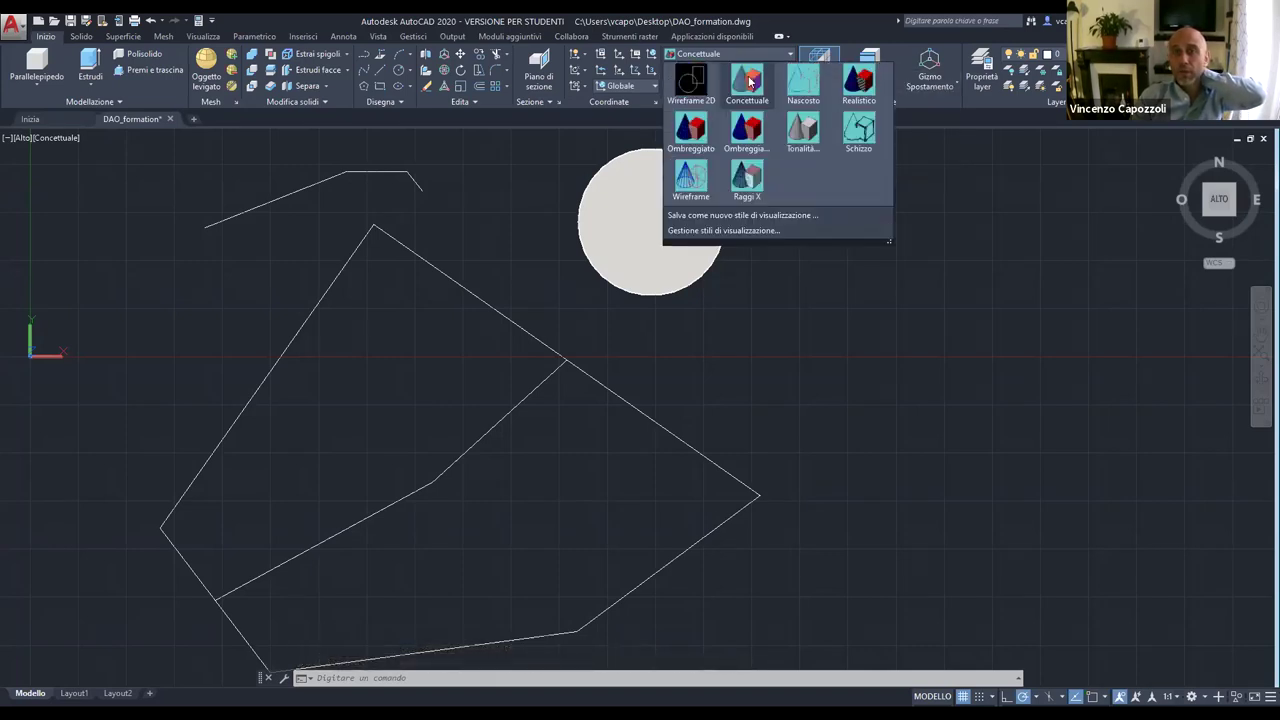
Recentre the drawing and set the view to Alto, then to SO assonometrico.
left_click(749, 80)
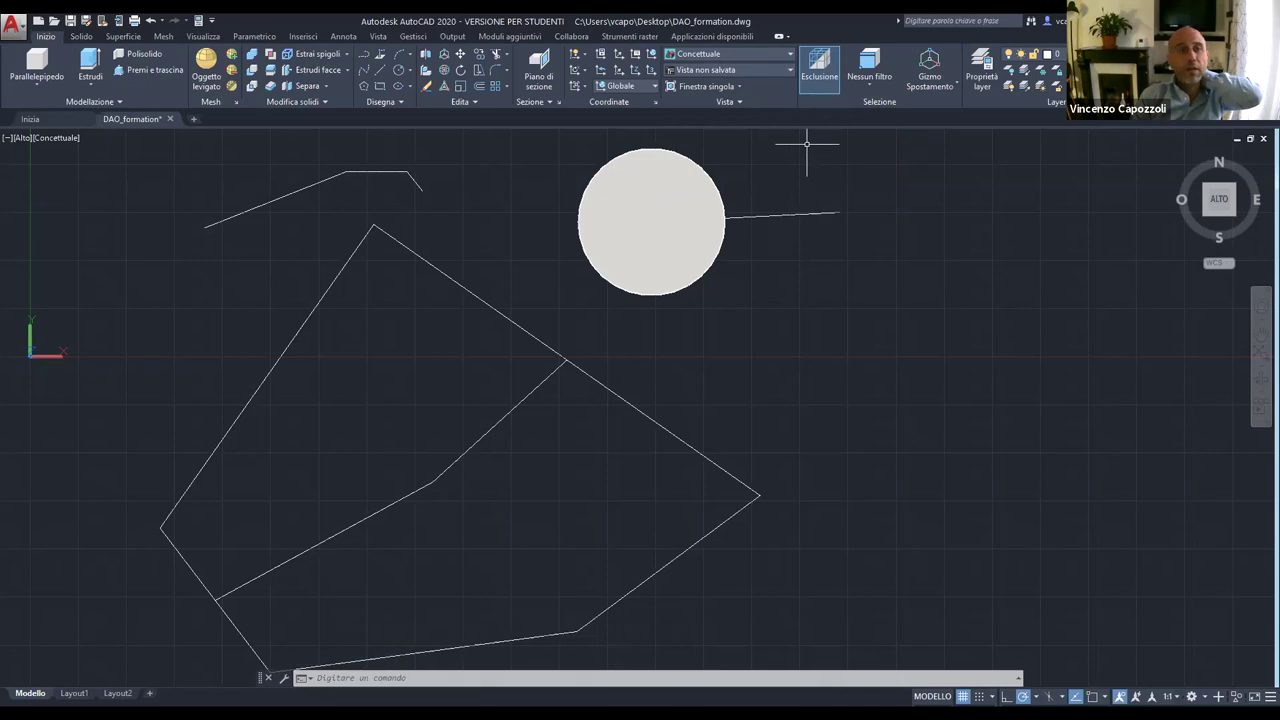
scroll(118, 258, "down", 3)
scroll(111, 260, "up", 1)
mouse_move(111, 260)
middle_mouse_down()
mouse_move(180, 203)
mouse_move(245, 340)
middle_mouse_up()
scroll(631, 286, "up", 5)
scroll(631, 286, "down", 4)
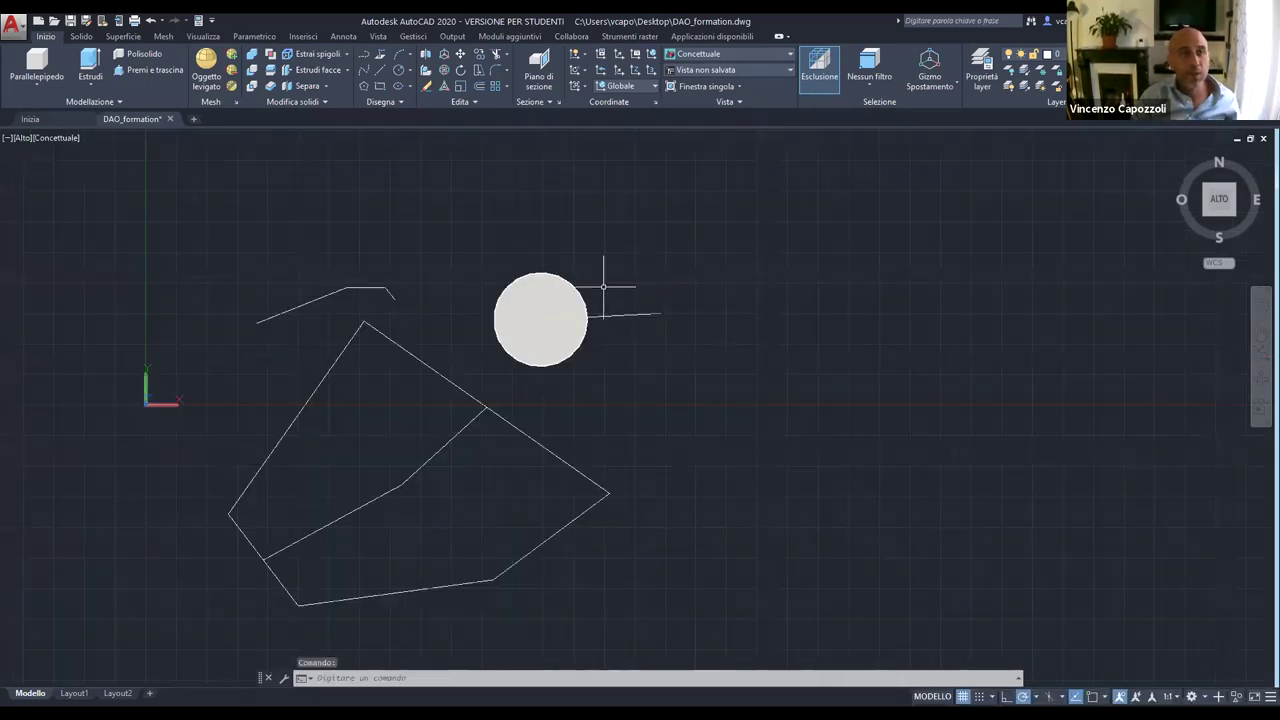
left_click(758, 69)
left_click(741, 86)
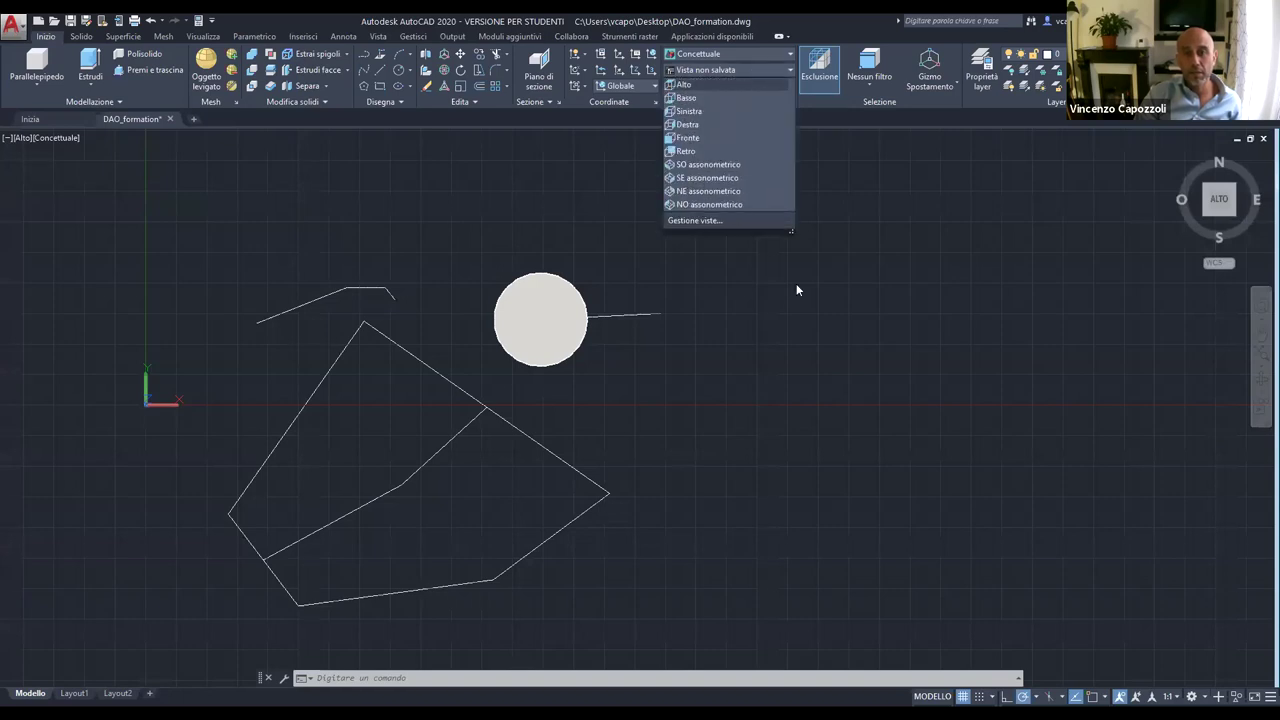
left_click(720, 70)
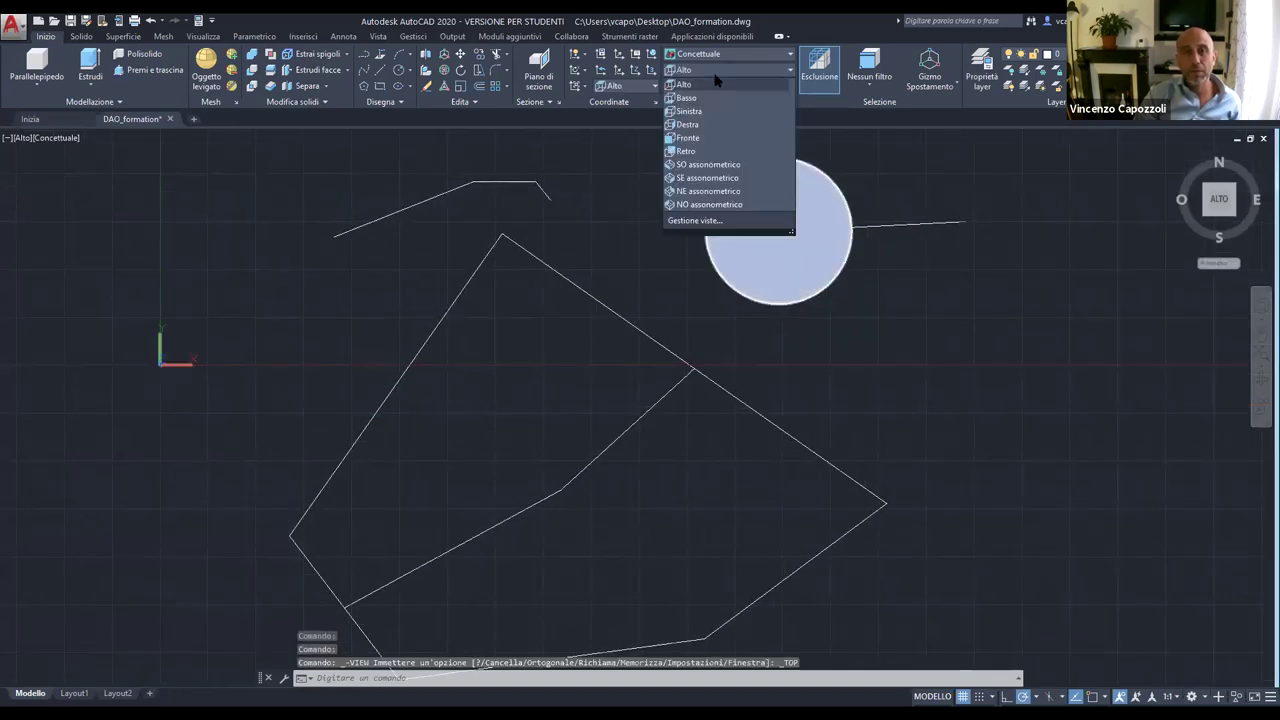
left_click(738, 166)
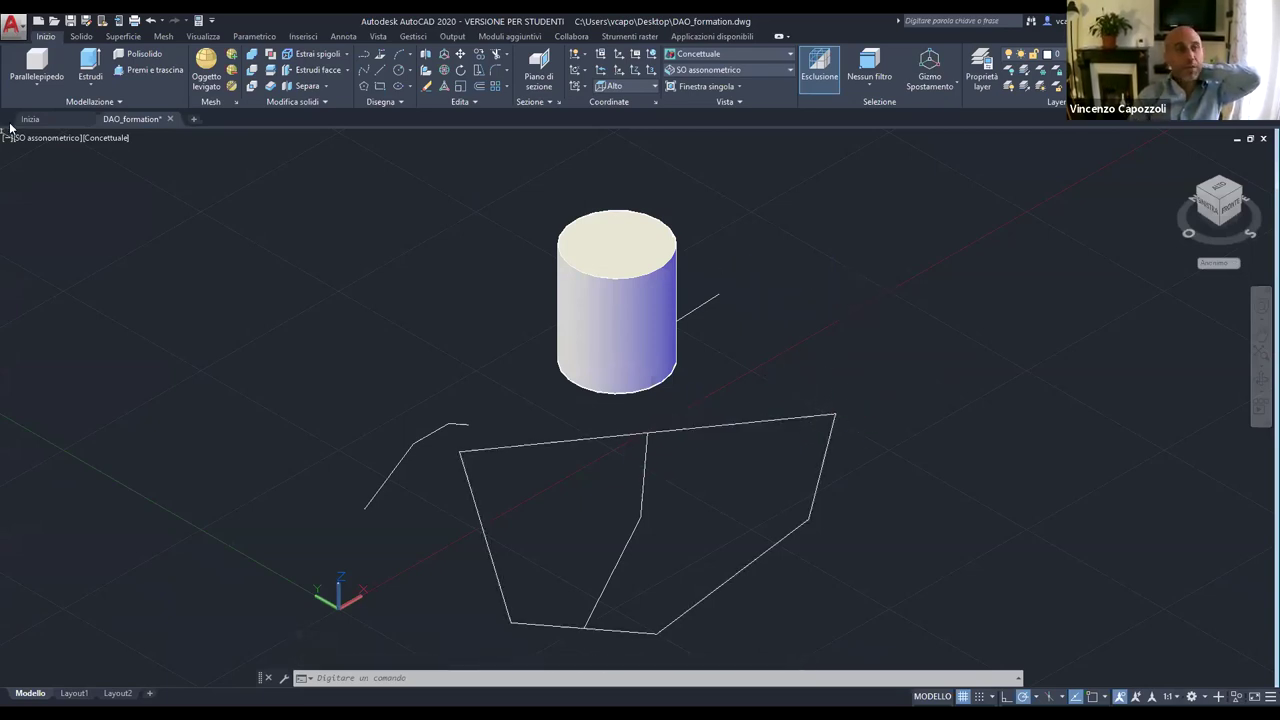
Abandon an extrusion of the polygon and delete the interior line splitting it.
left_click(88, 64)
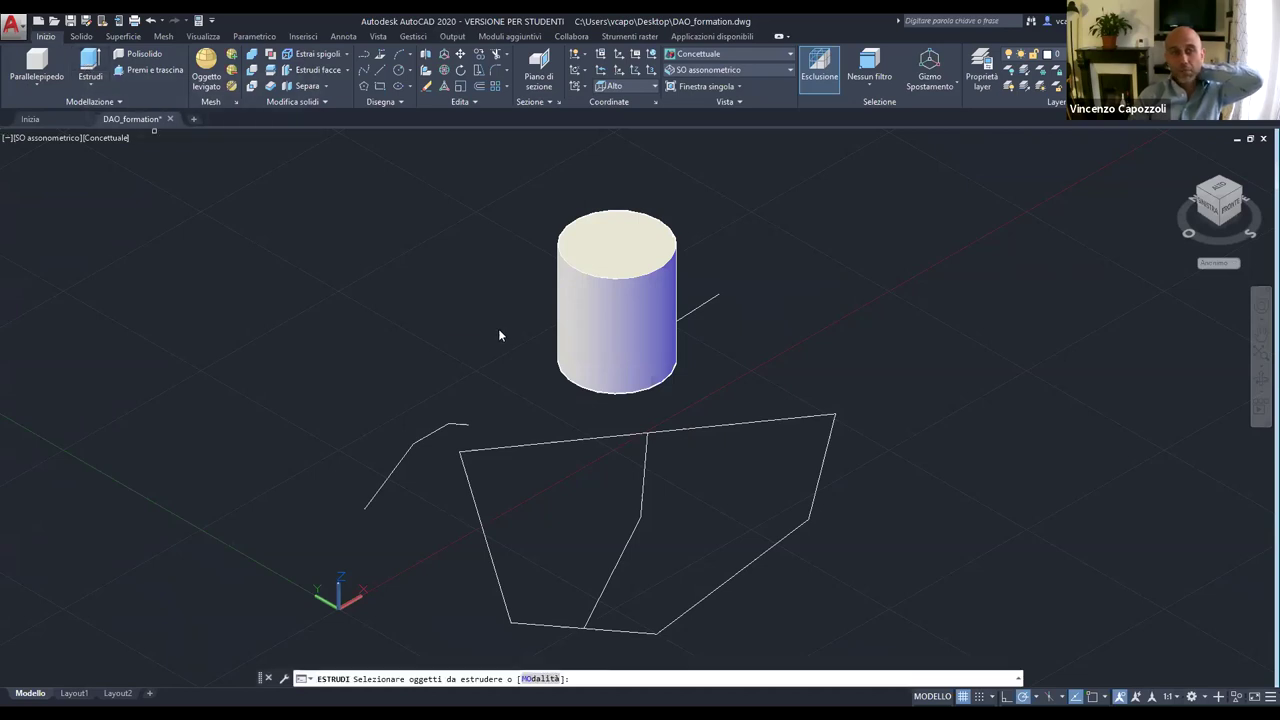
left_click(668, 427)
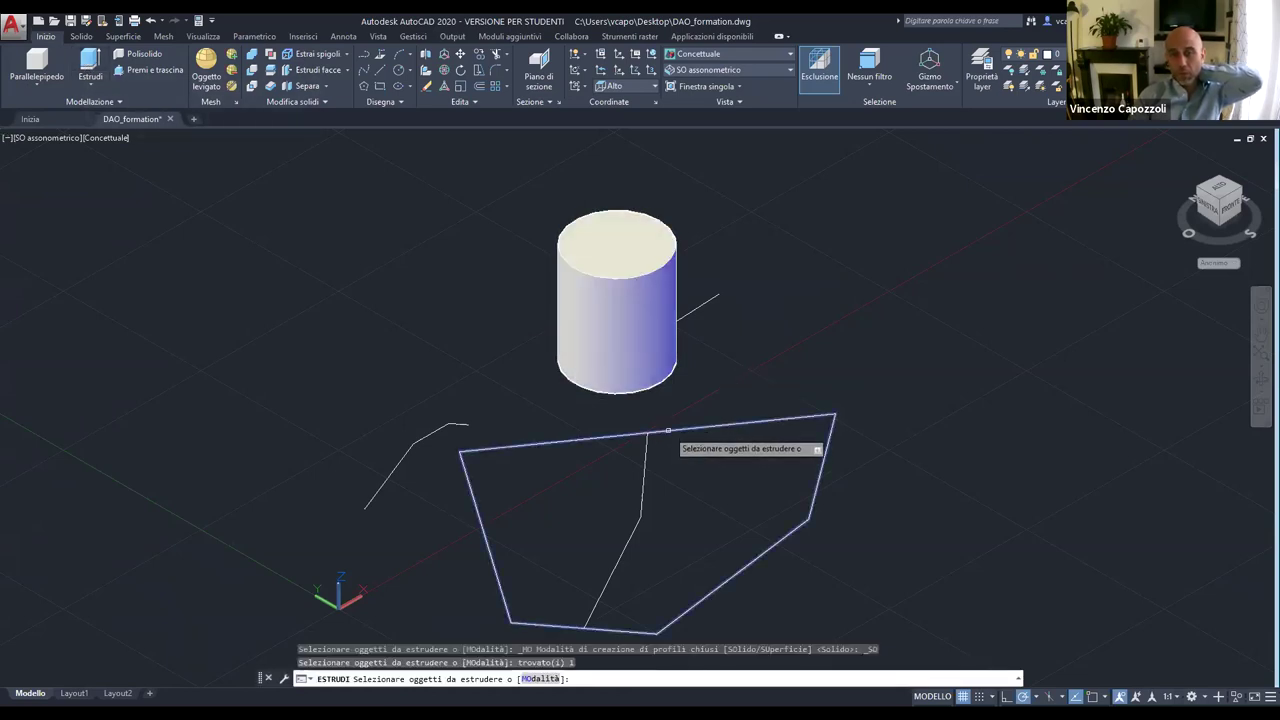
left_click(816, 413)
left_click(795, 490)
left_click(819, 527)
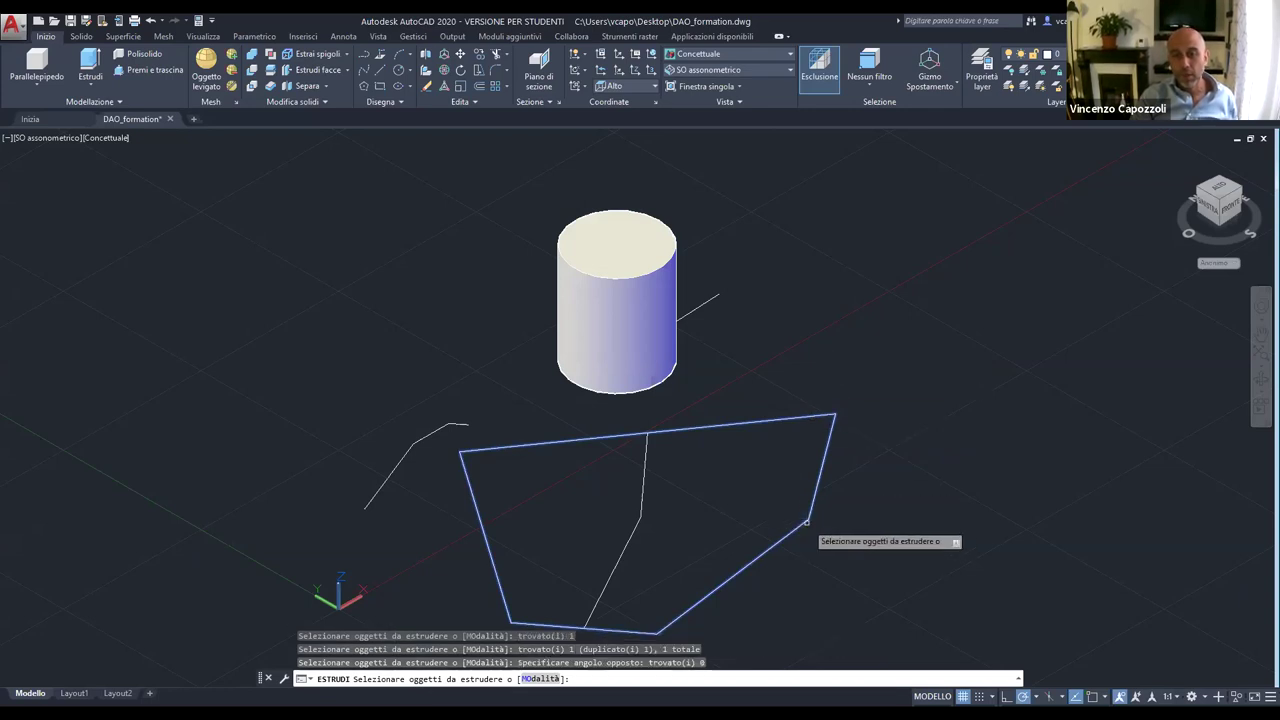
key("Escape")
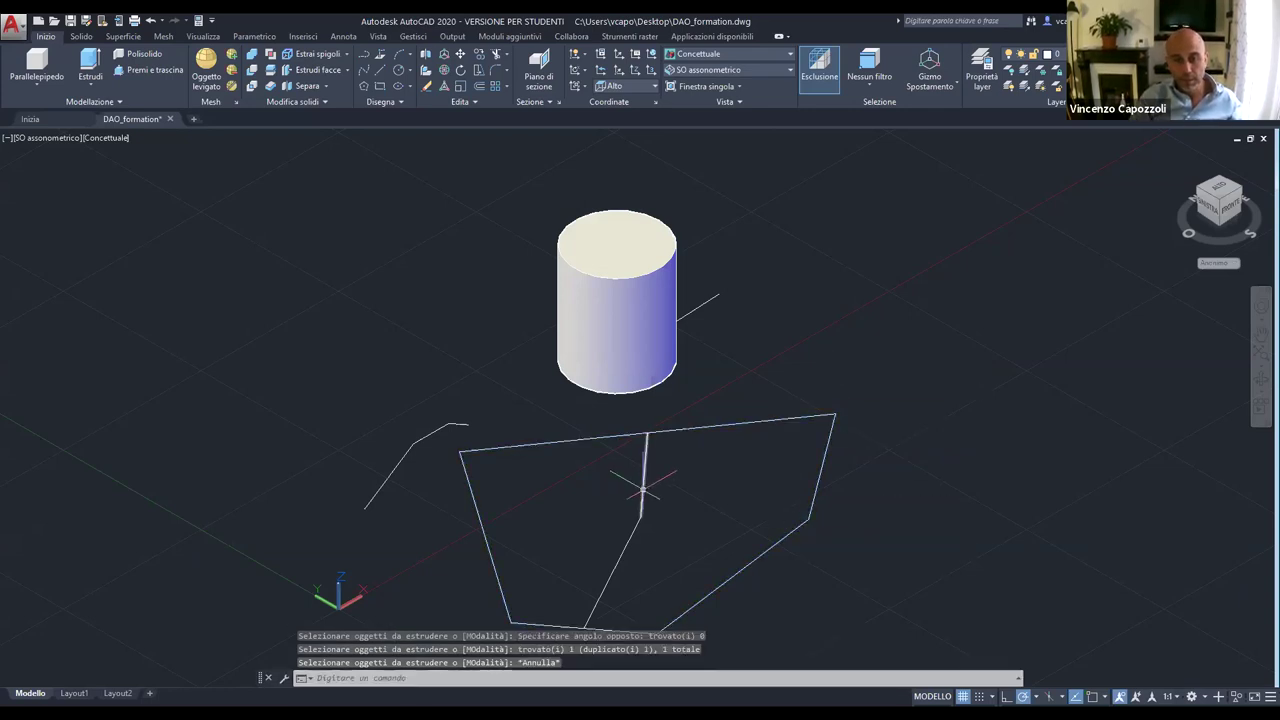
left_click(645, 482)
key("Delete")
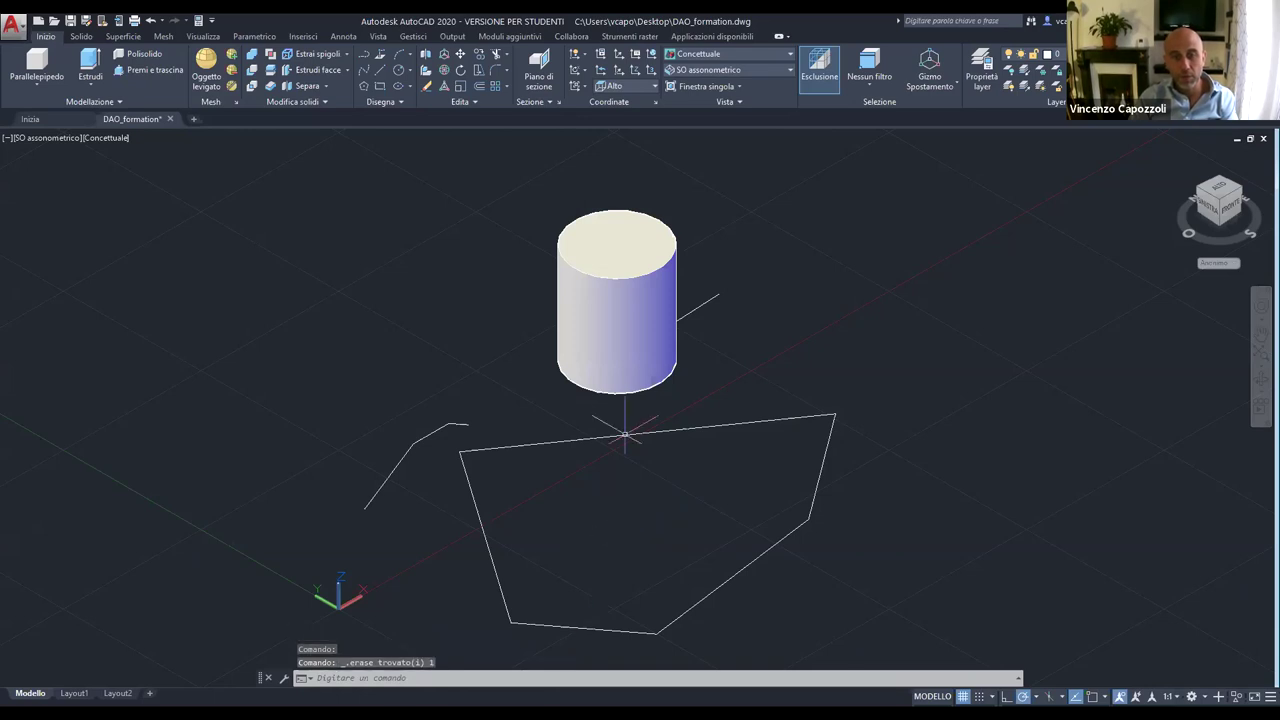
Try moving and then extruding the polygon, cancelling both so it stays flat.
left_click(604, 437)
left_click(640, 454)
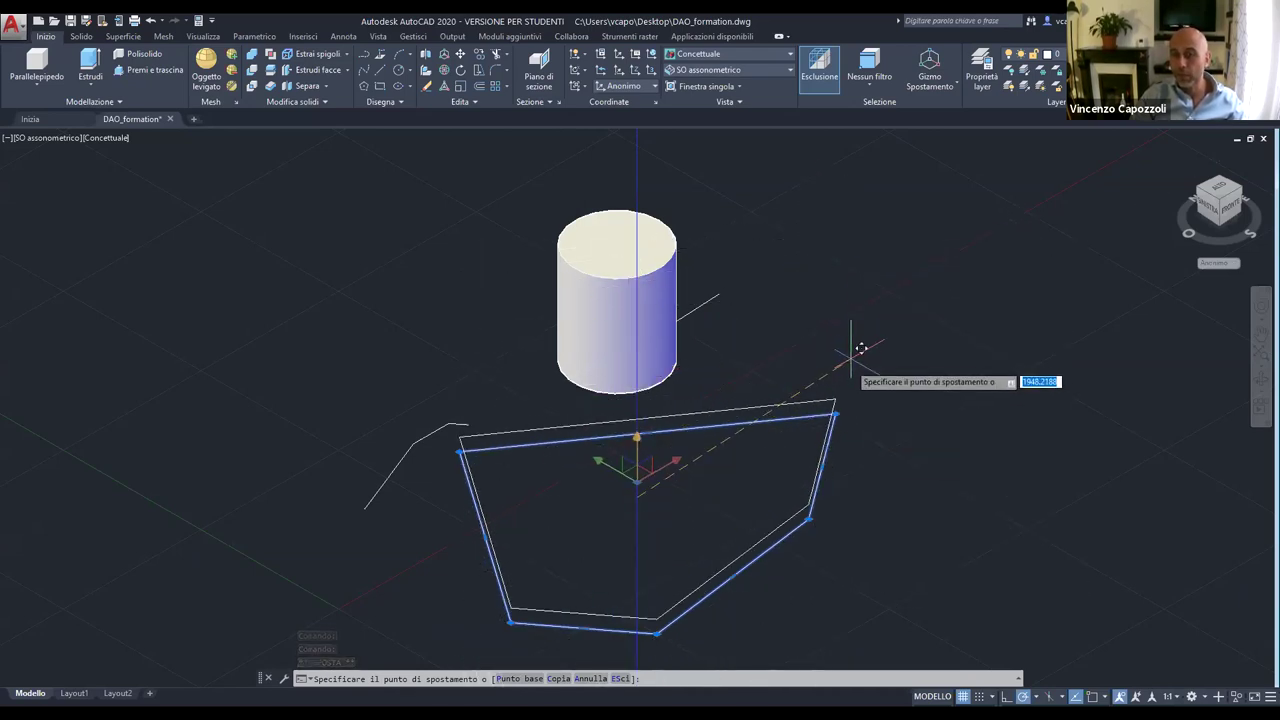
key("Escape")
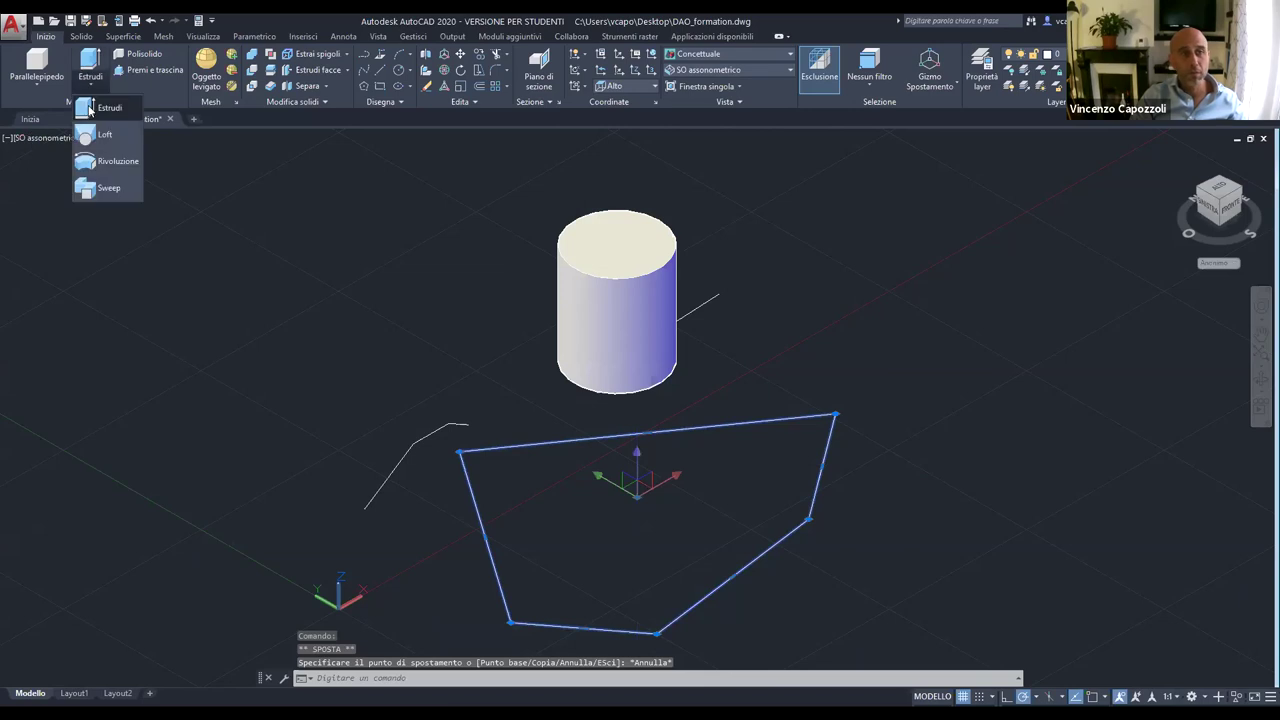
key("Delete")
left_click(90, 65)
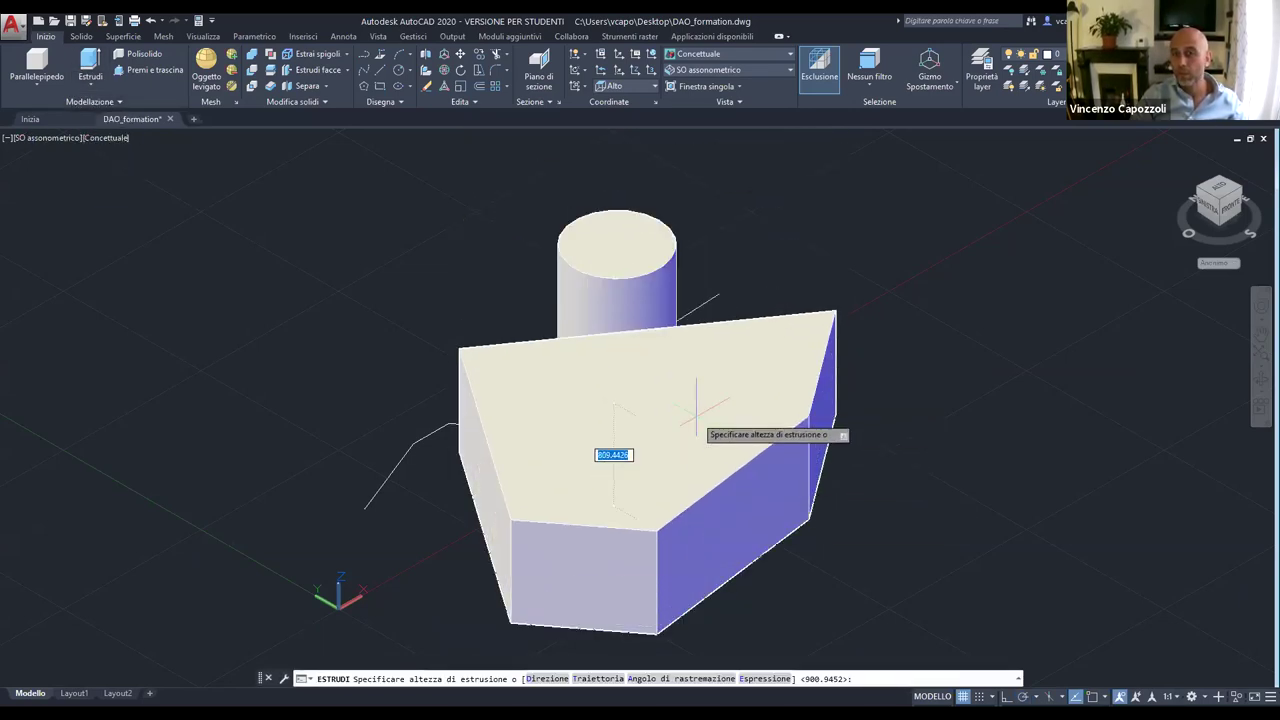
key("Escape")
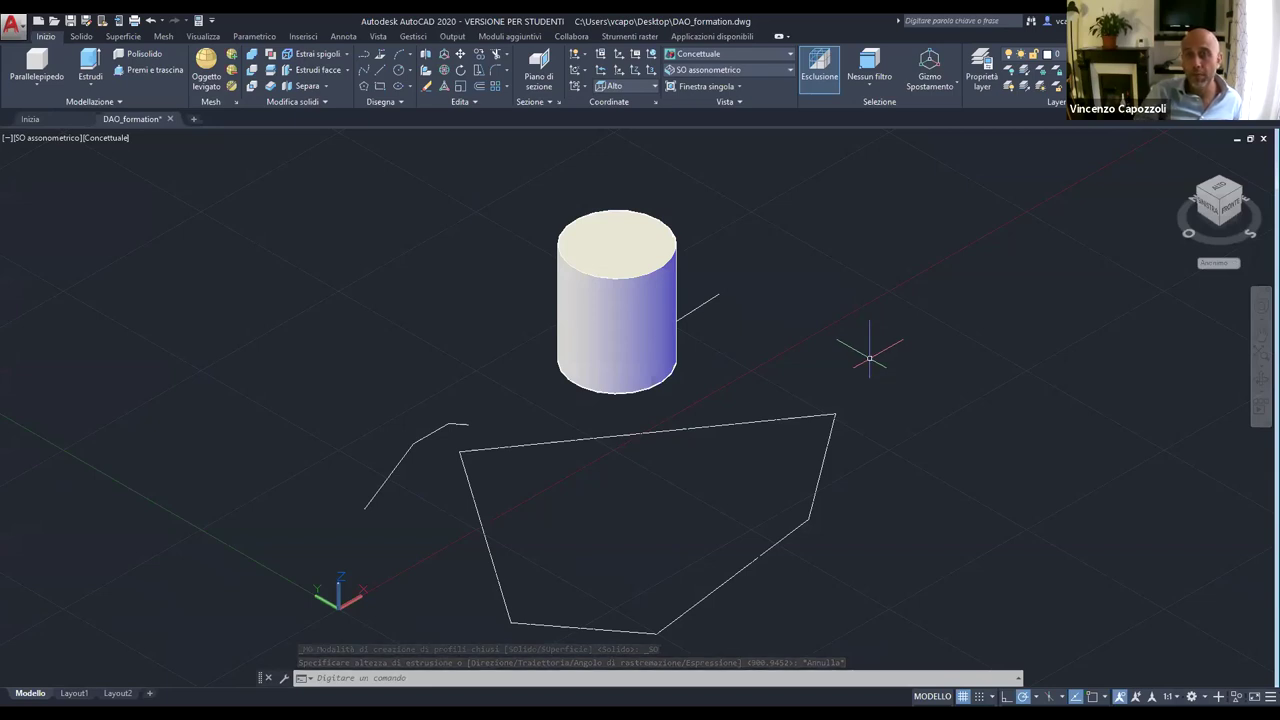
left_click(790, 54)
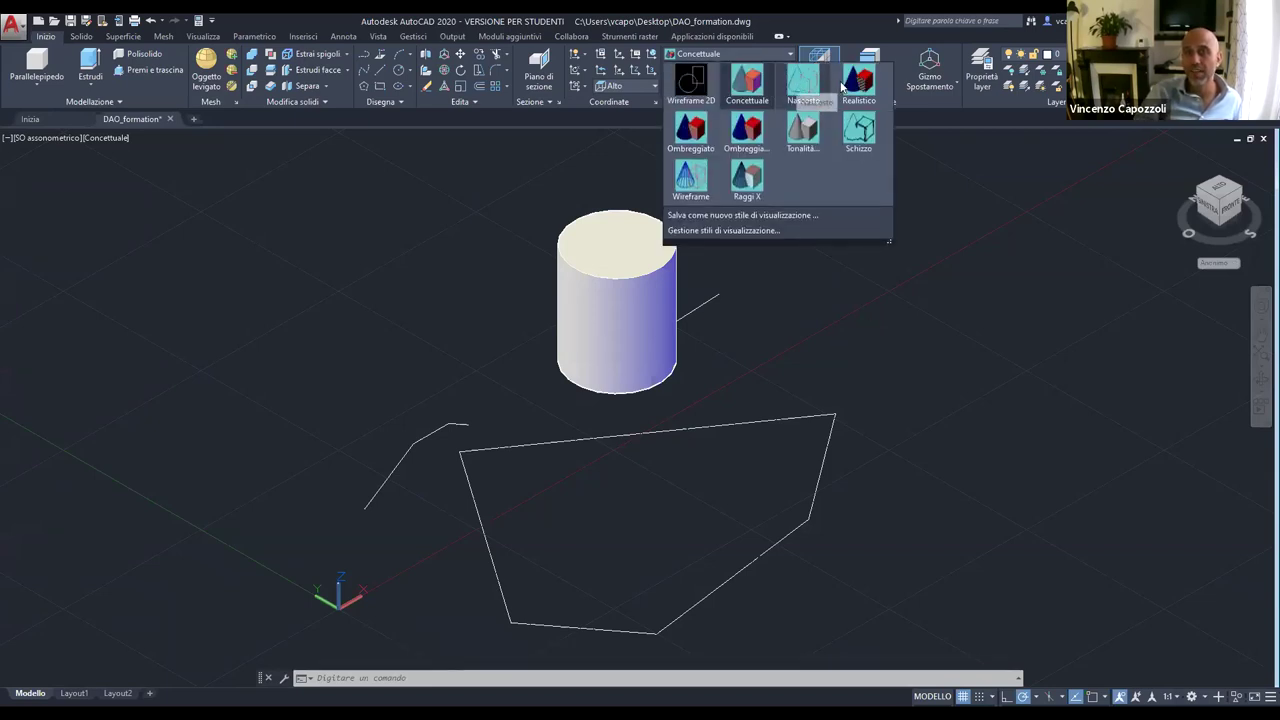
Apply the Realistico visual style, then switch to Wireframe so the cylinder shows only edges.
left_click(843, 80)
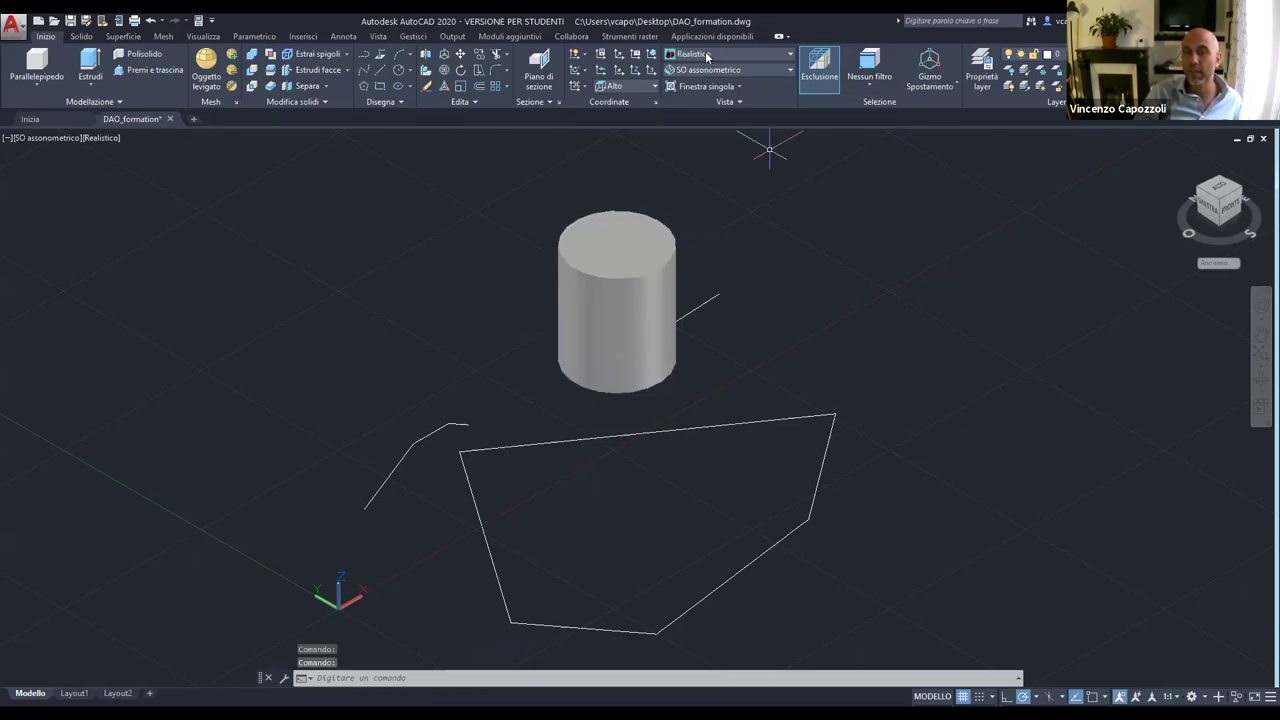
left_click(762, 54)
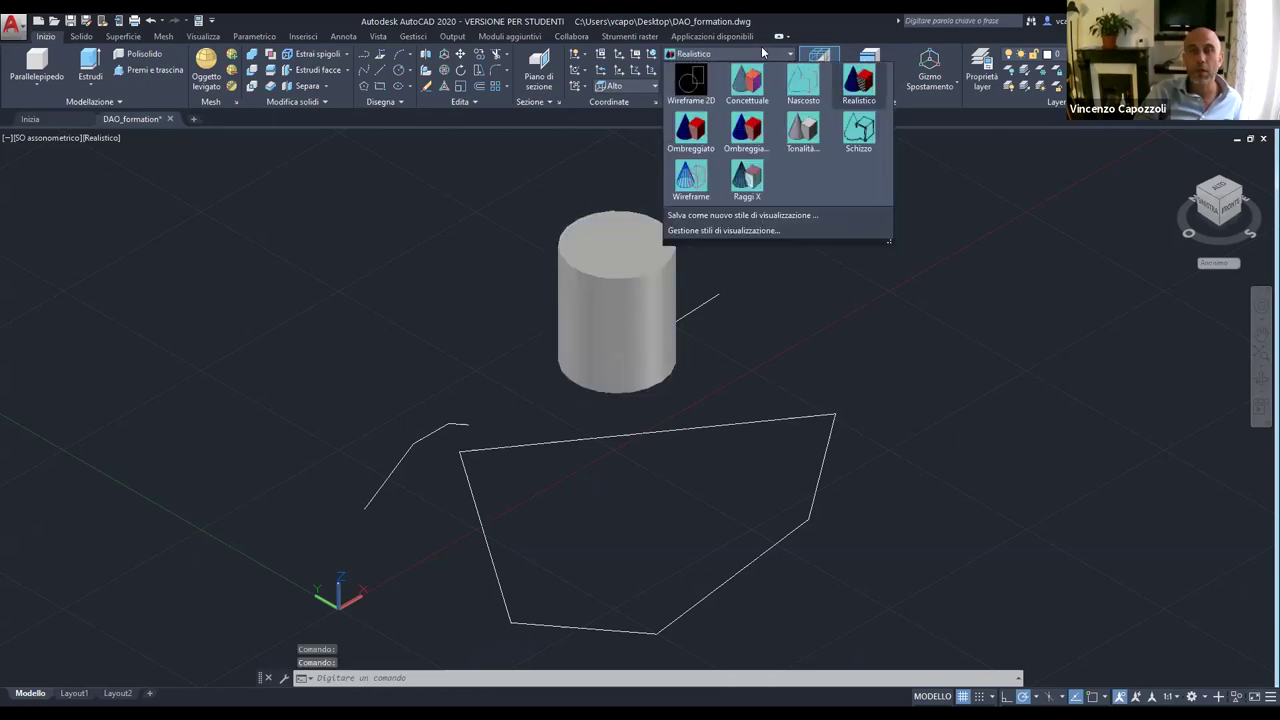
left_click(705, 185)
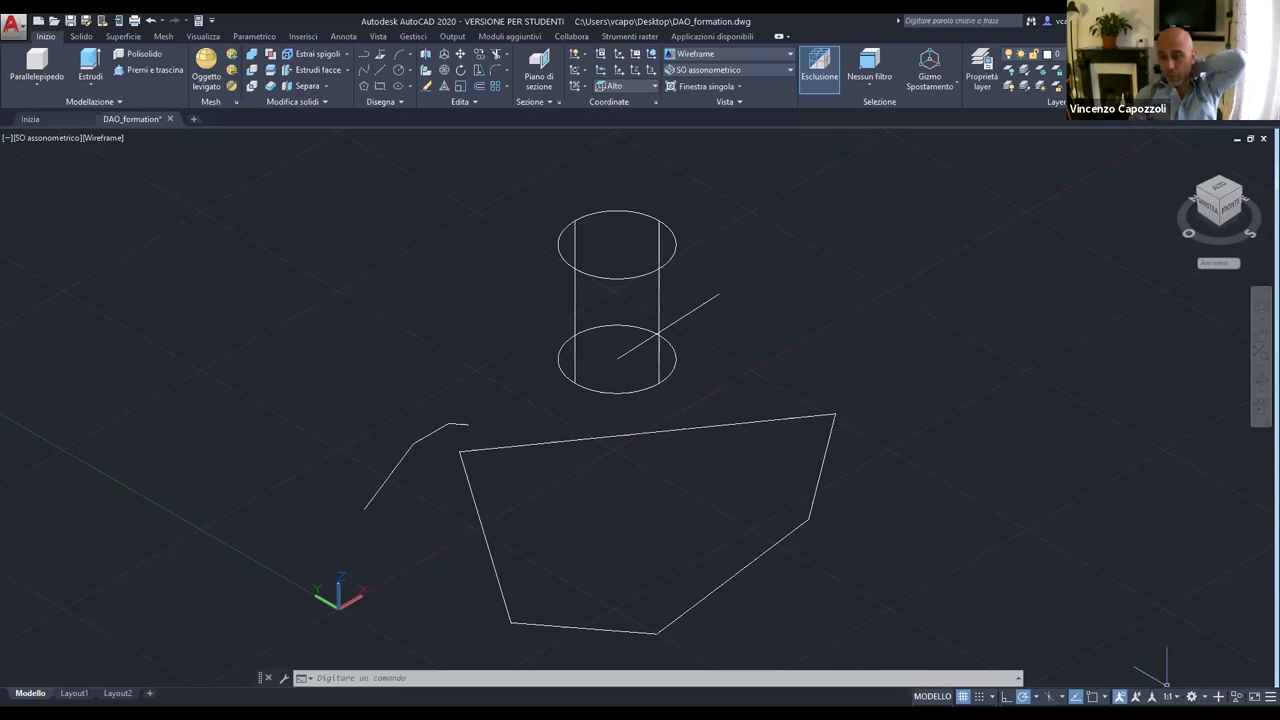
left_click(1191, 696)
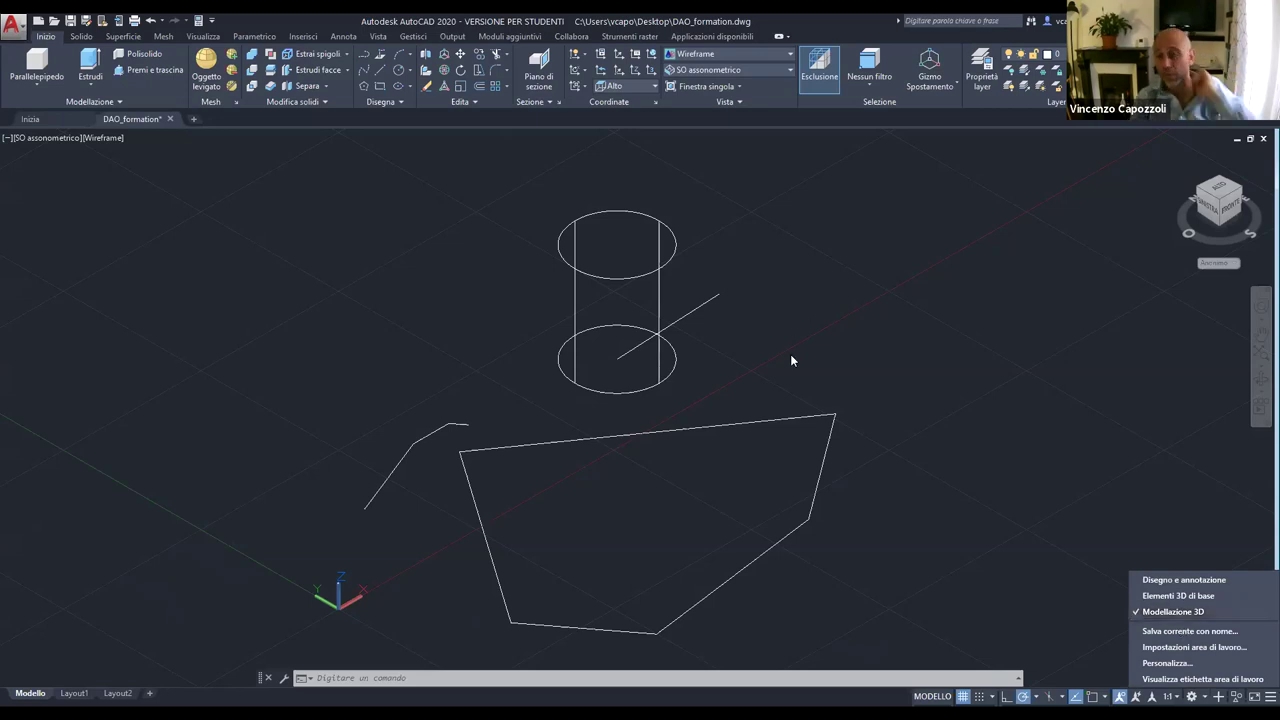
Recentre the drawing and apply the Concettuale visual style.
scroll(858, 425, "down", 2)
middle_click_drag(870, 442, 800, 458)
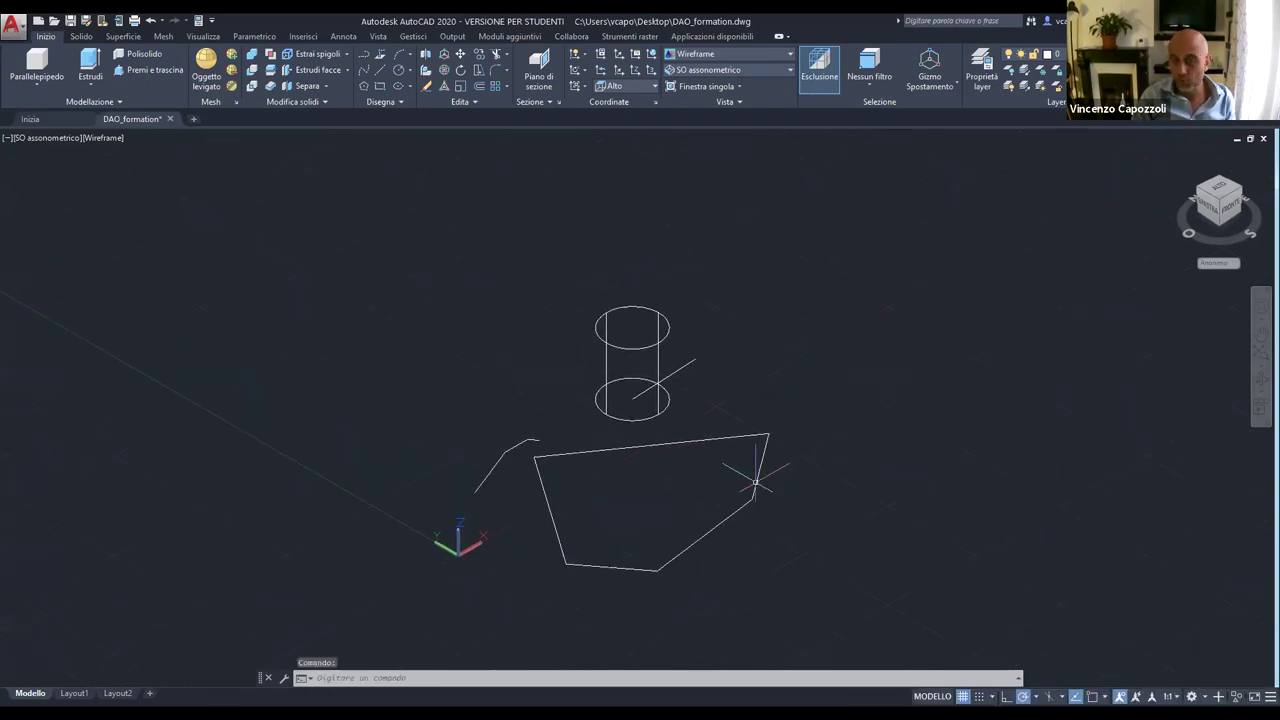
left_click(724, 54)
left_click(747, 82)
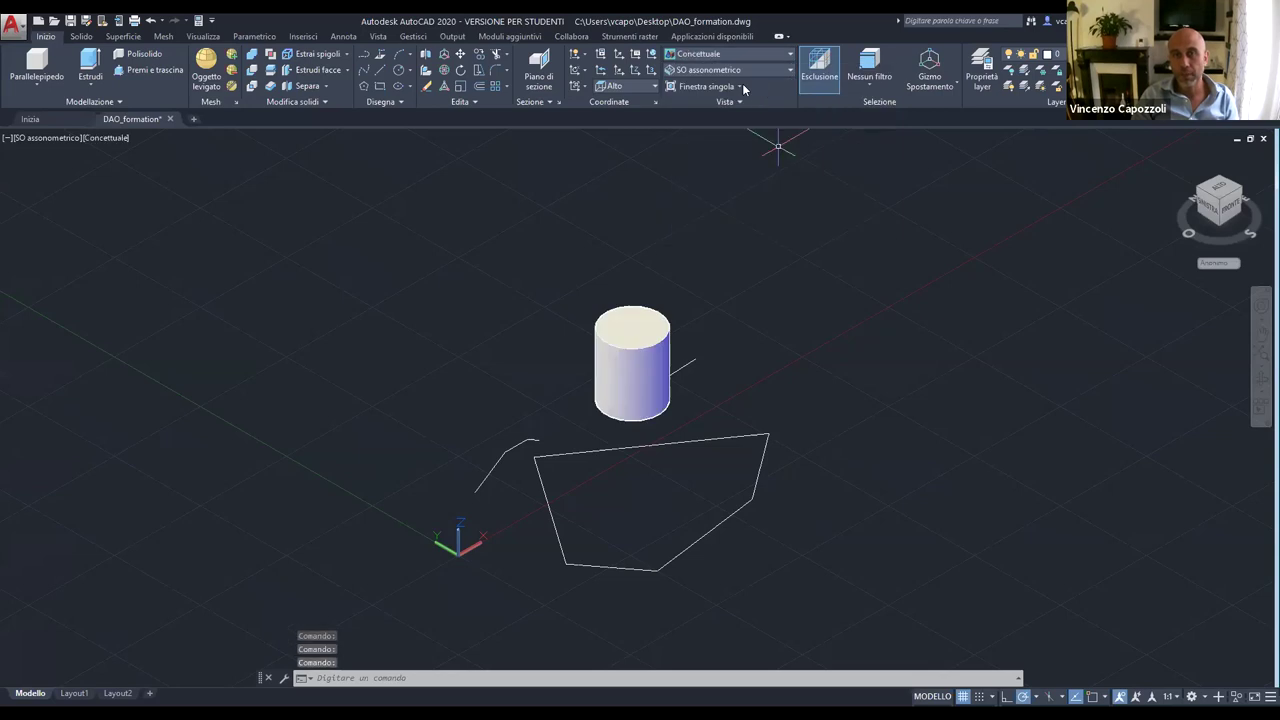
Go to the top view, then the SO assonometrico view, and adjust the framing.
left_click(735, 71)
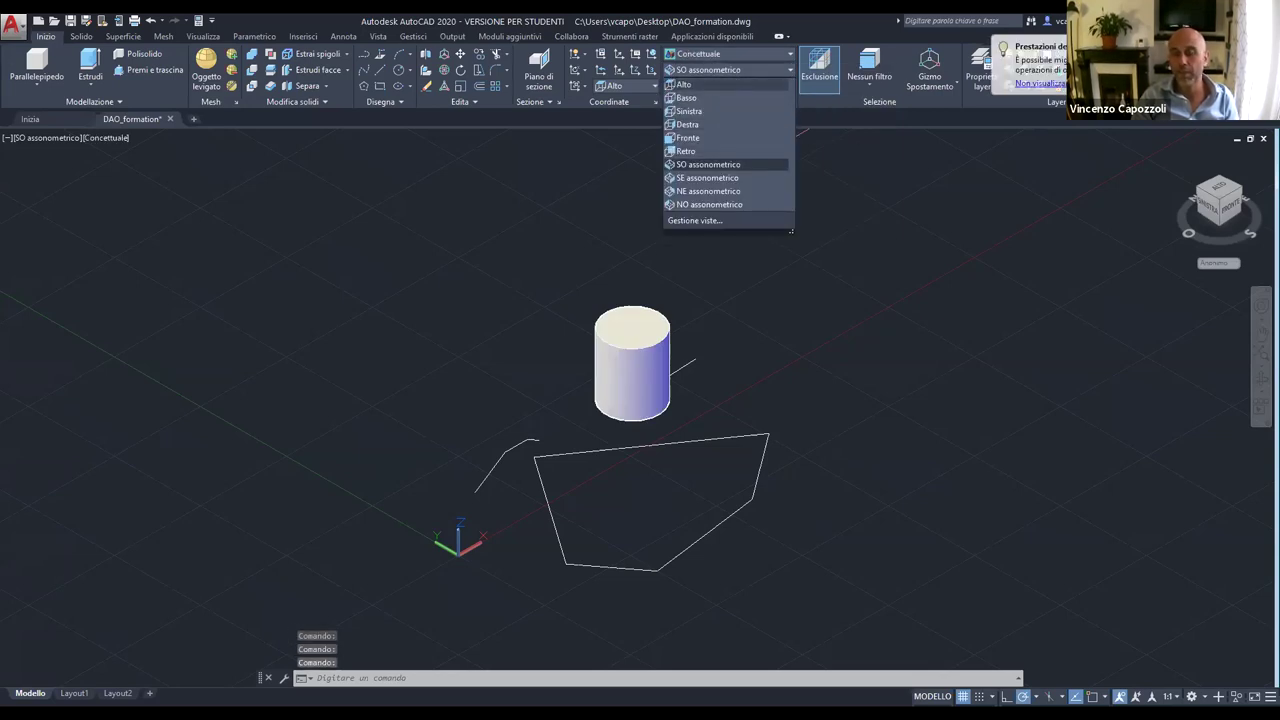
left_click(711, 86)
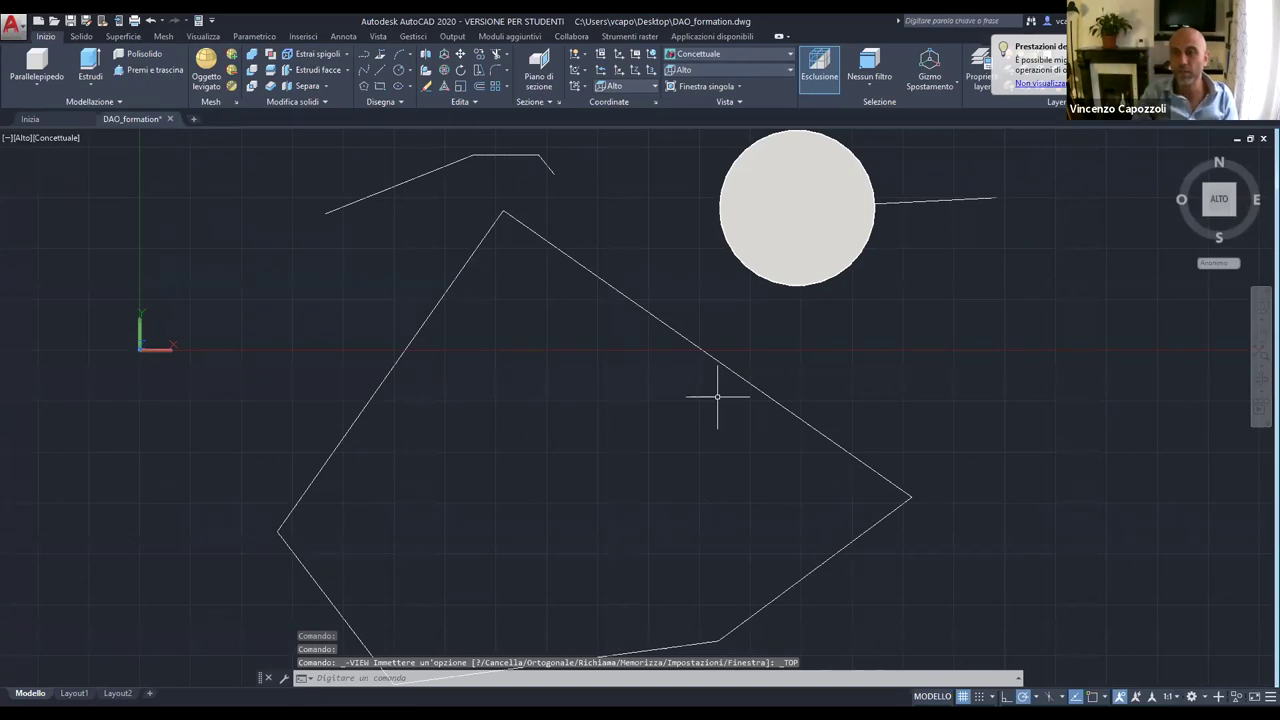
left_click(712, 68)
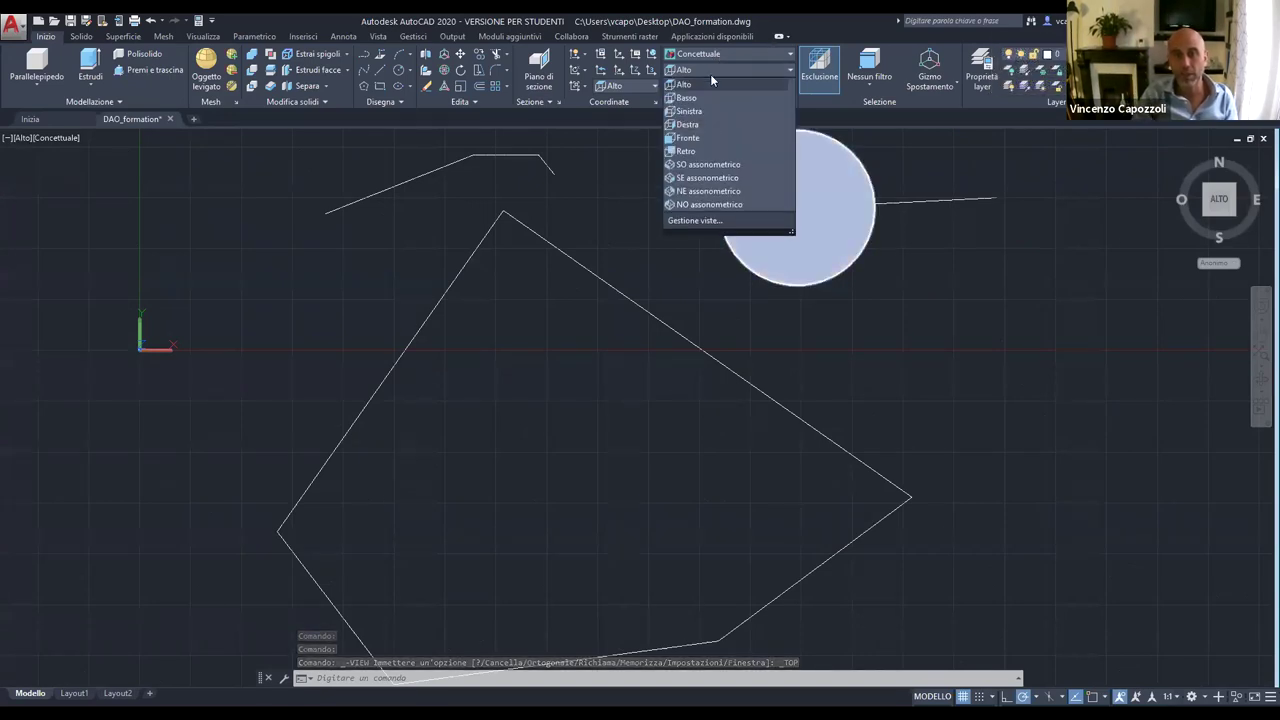
left_click(708, 165)
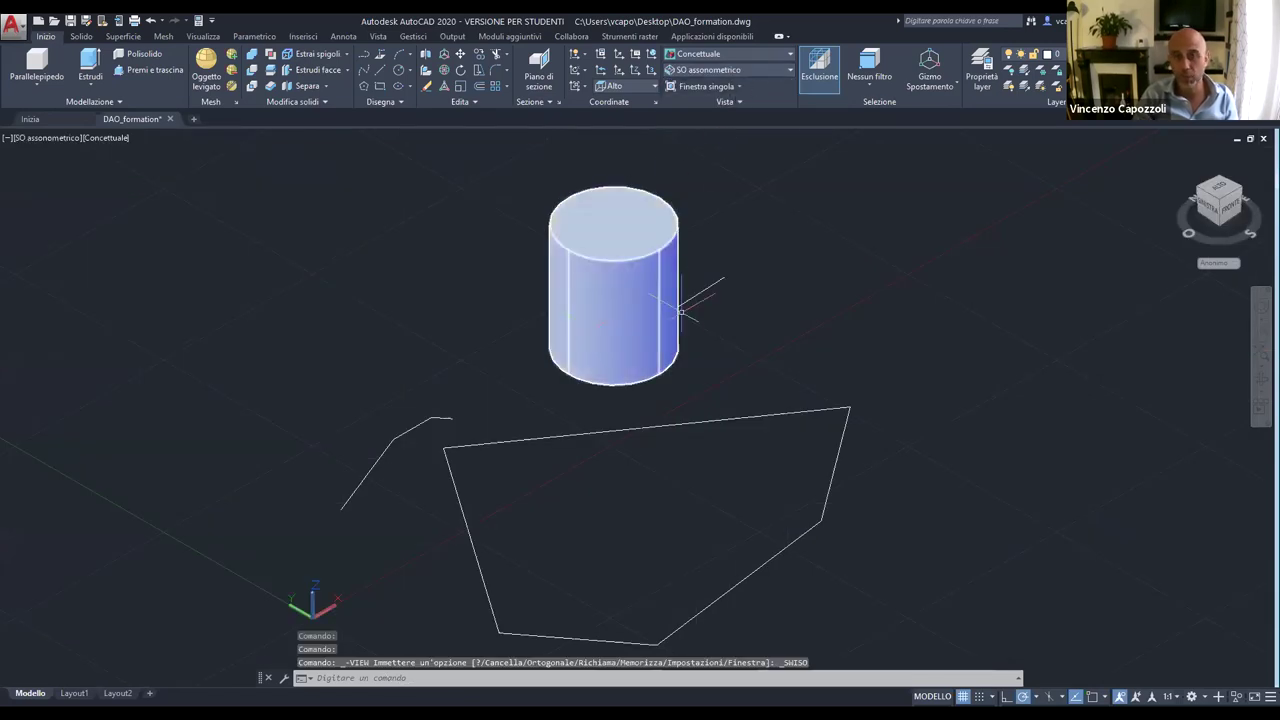
middle_click_drag(774, 383, 804, 413)
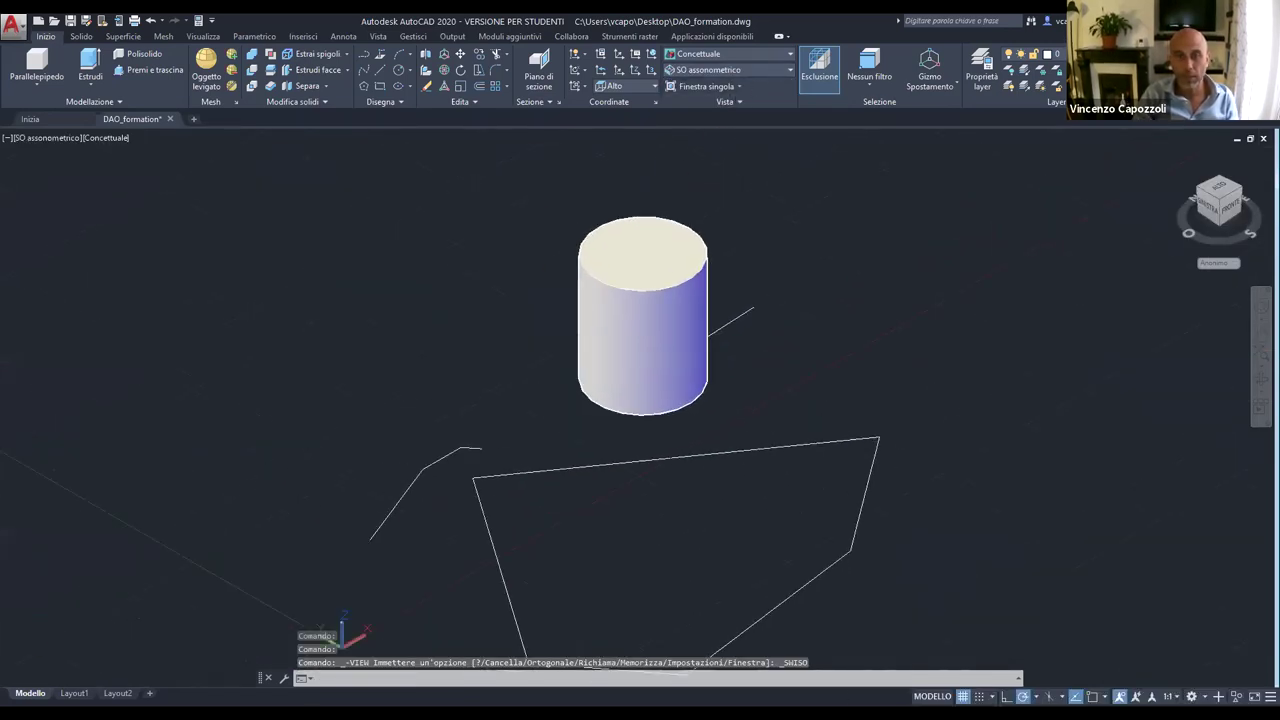
scroll(720, 290, "up", 5)
scroll(491, 357, "down", 1)
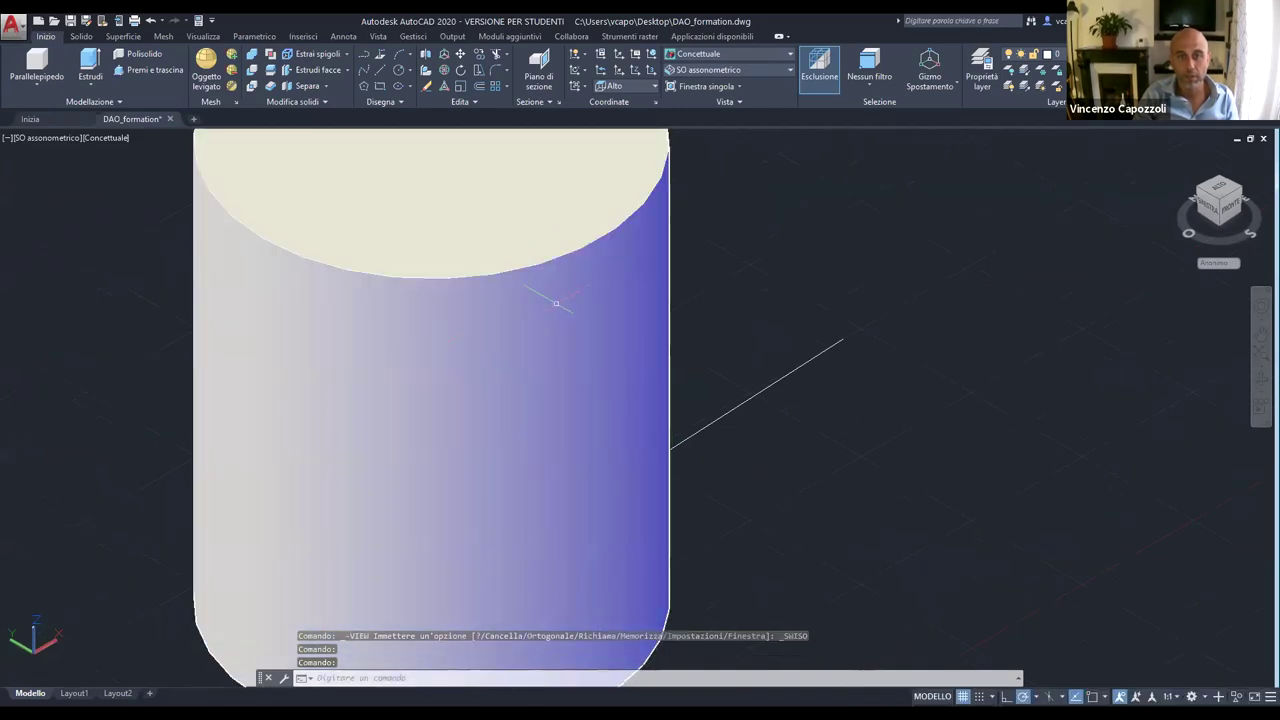
scroll(551, 394, "down", 8)
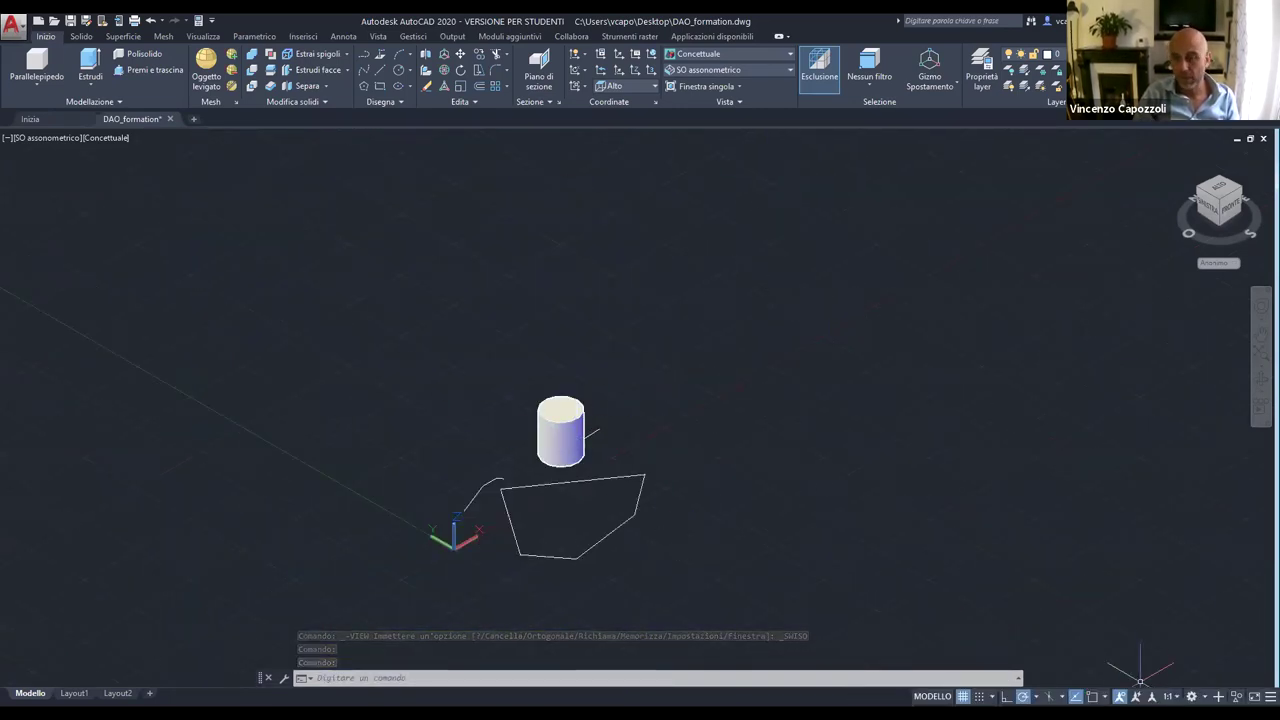
Switch to the 2D drafting workspace and draw one long straight line at the lower left.
left_click(1191, 696)
left_click(1175, 583)
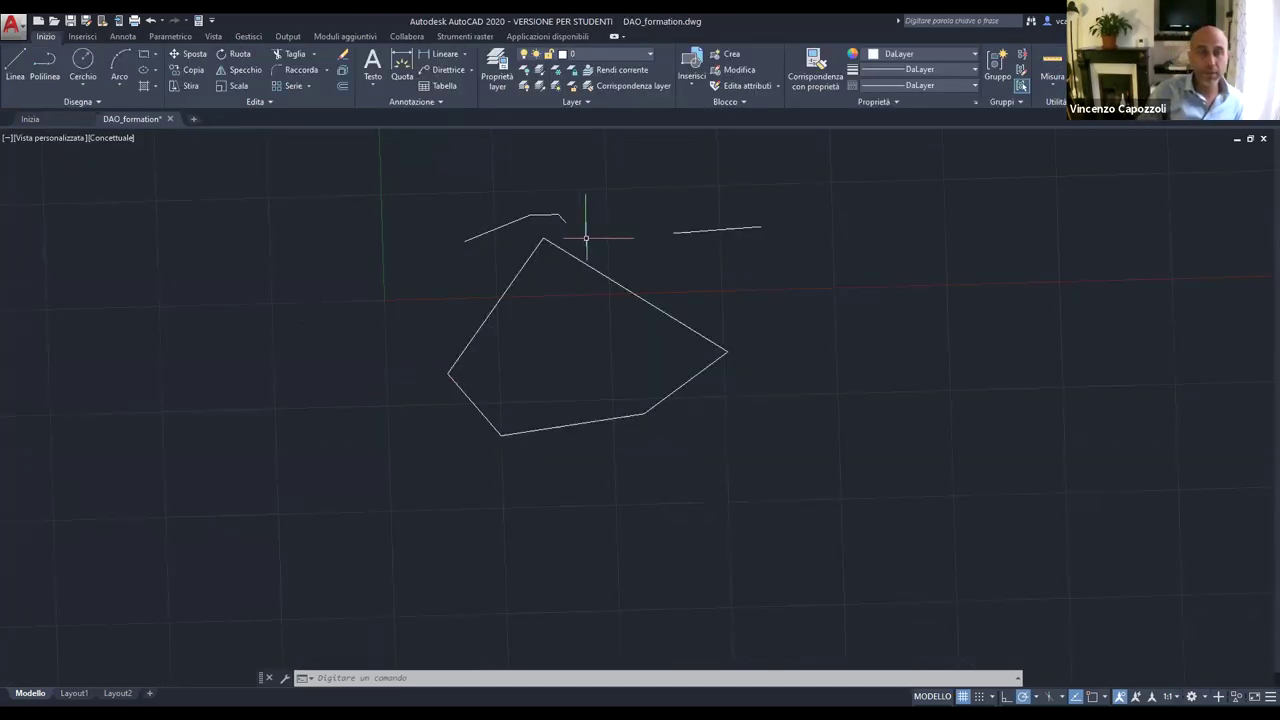
left_click(11, 70)
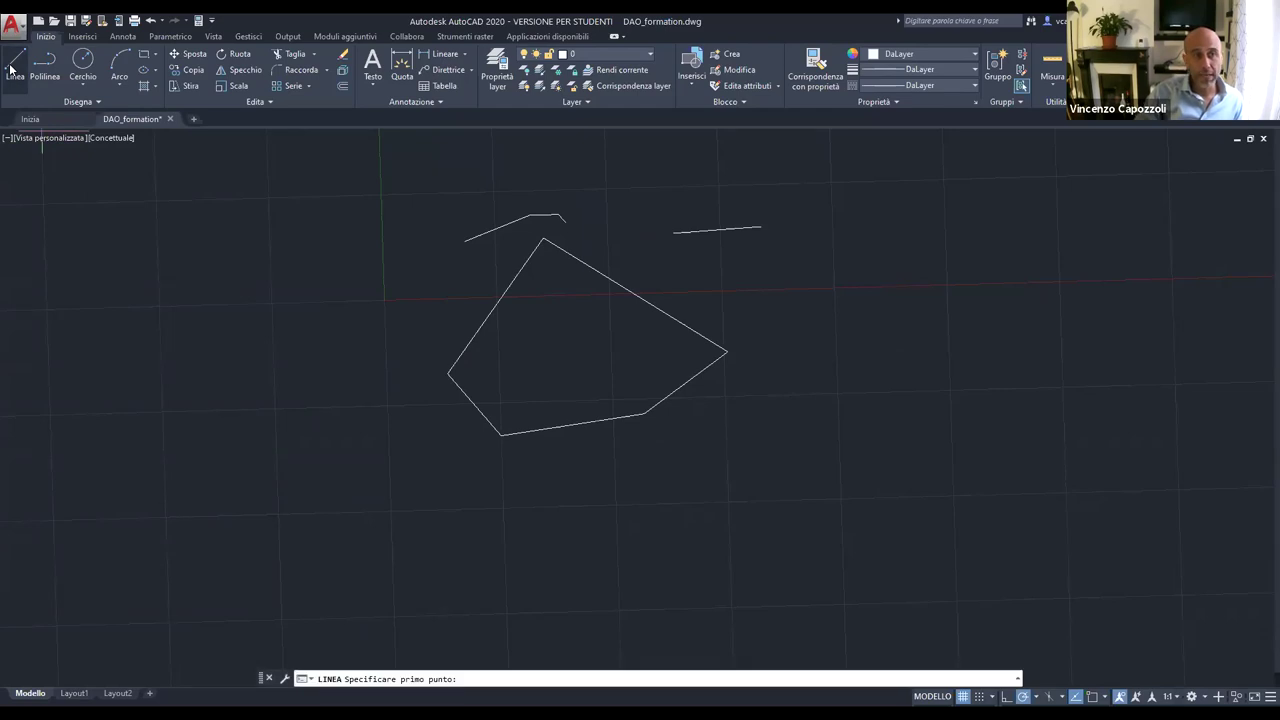
left_click(274, 558)
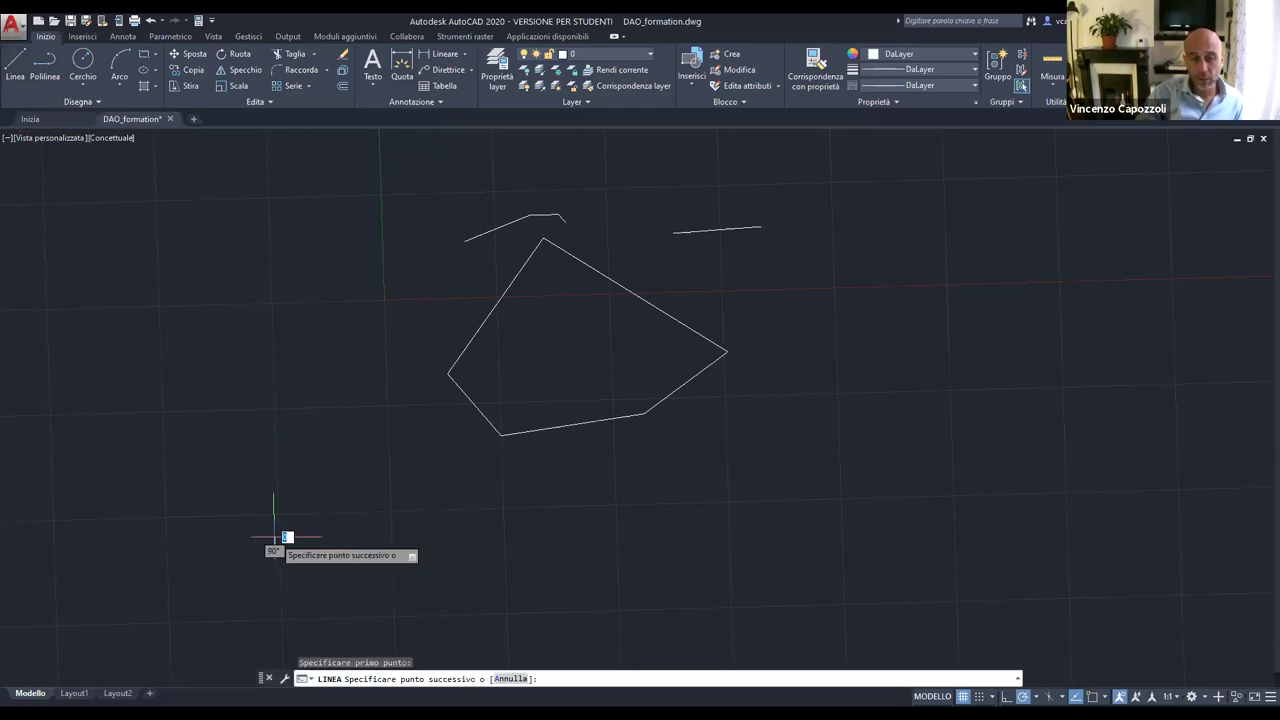
left_click(766, 516)
key("Escape")
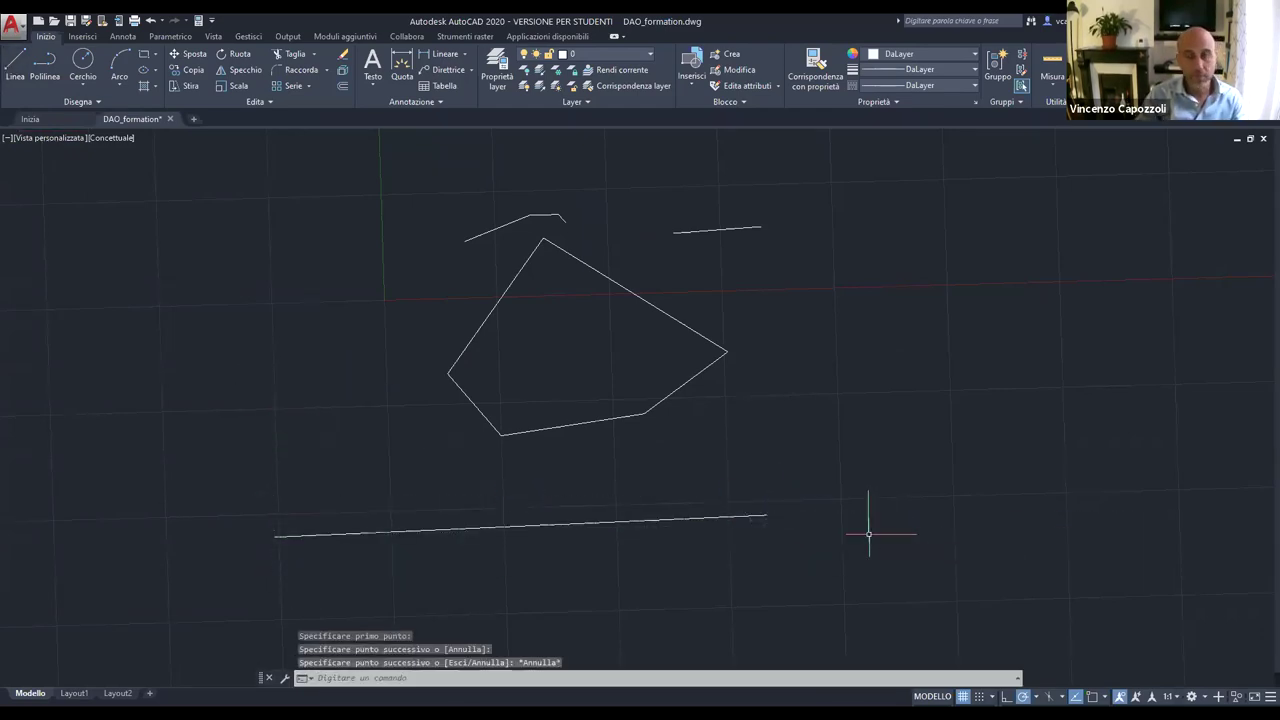
Draw a four-point polyline right of the polygon and close it with CH.
left_click(44, 65)
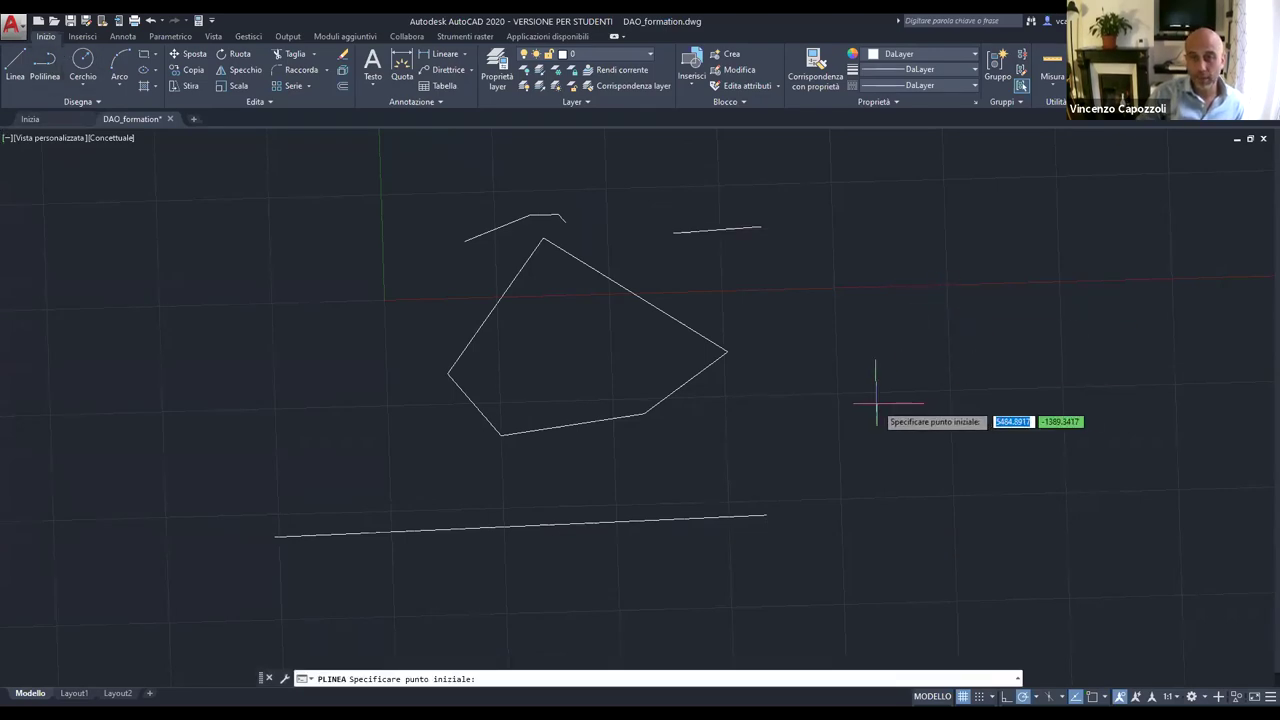
left_click(790, 405)
left_click(1008, 261)
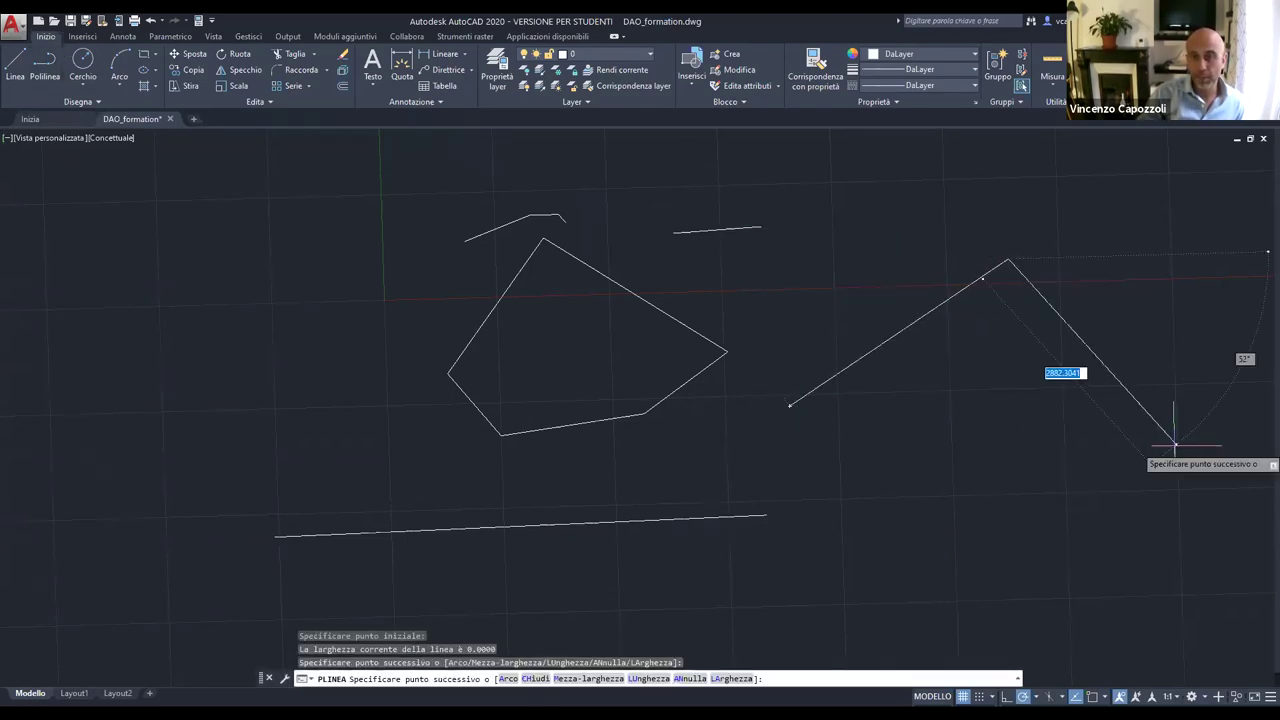
left_click(1173, 446)
left_click(1005, 557)
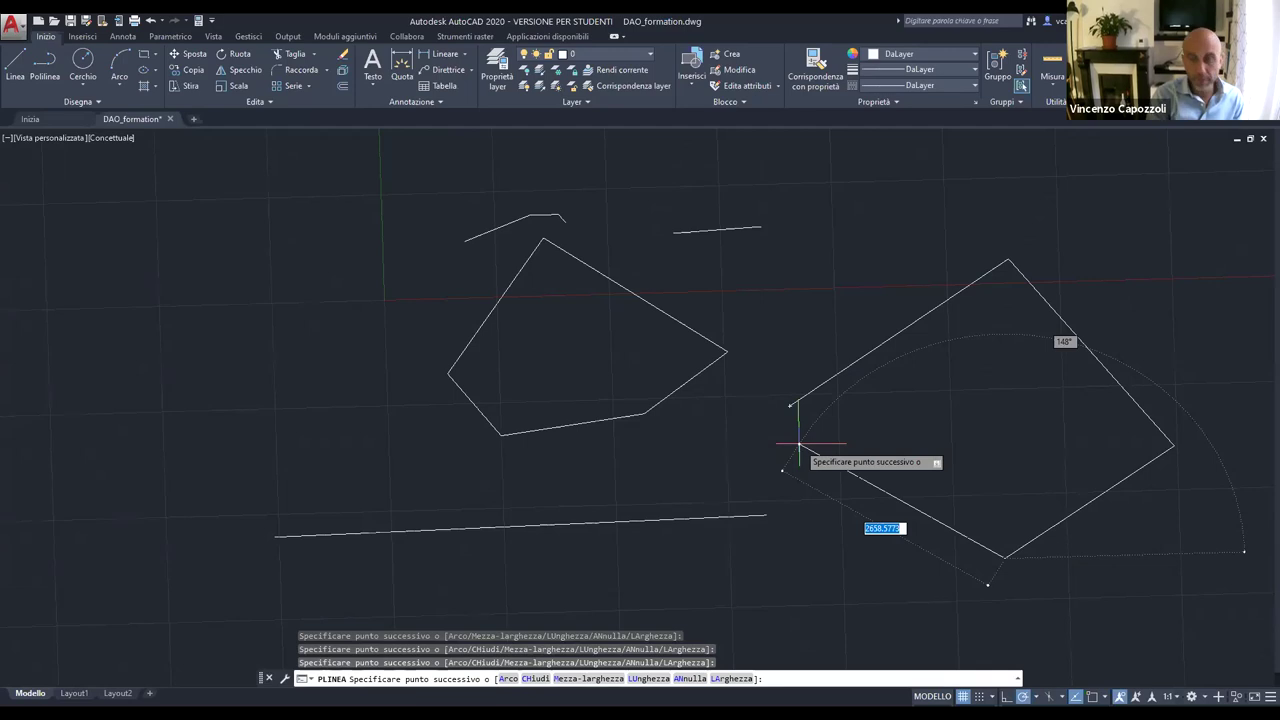
type("ch")
key("Return")
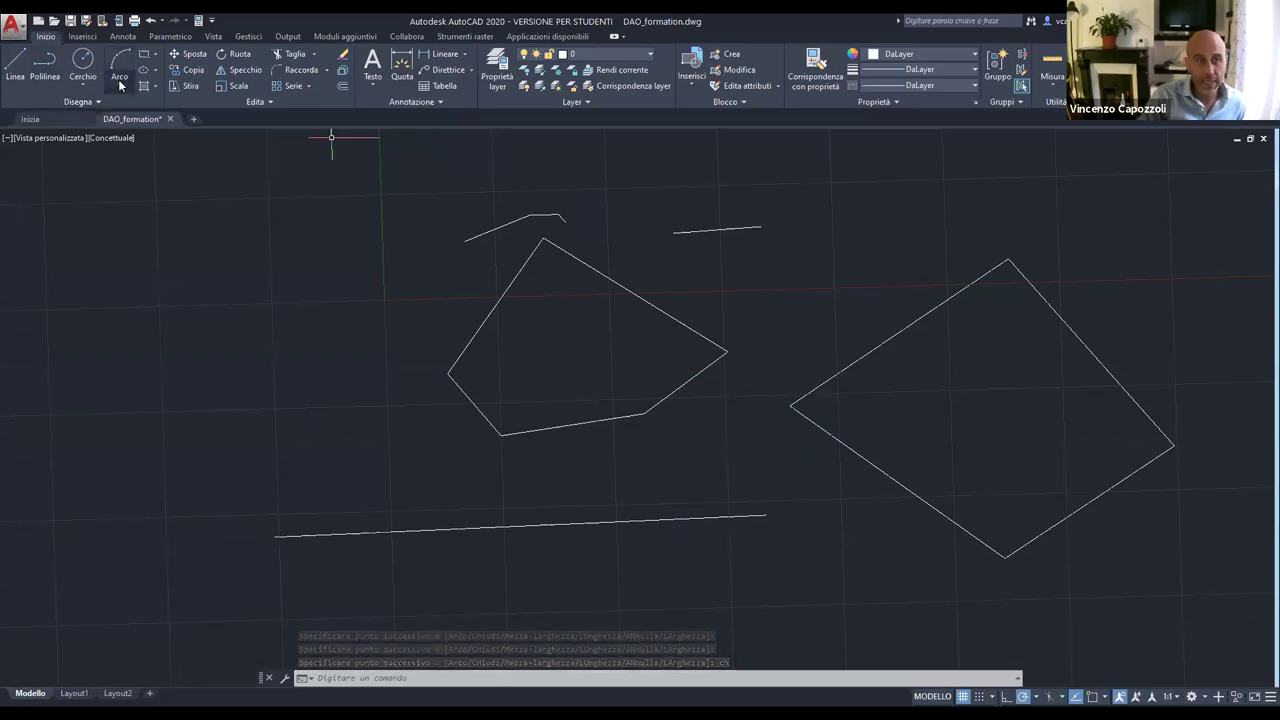
Draw a circle of radius 300 centred at the far left of the drawing.
left_click(83, 65)
left_click(82, 317)
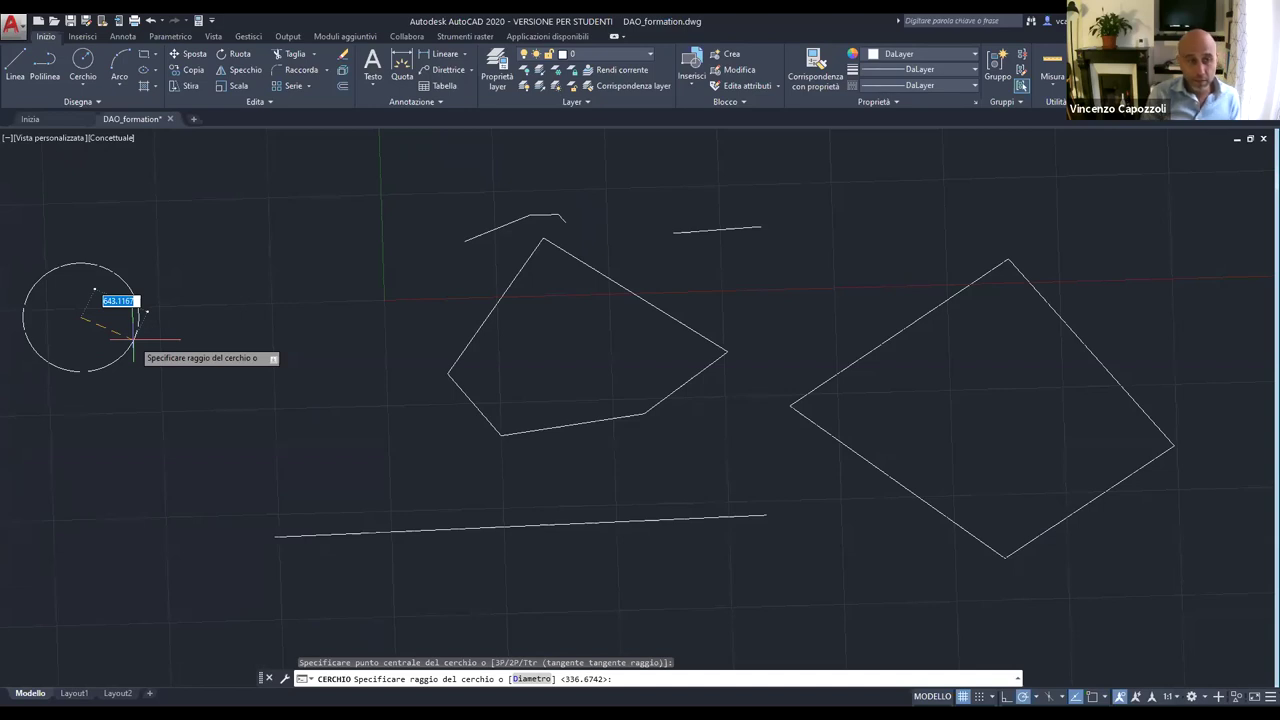
type("300")
key("Return")
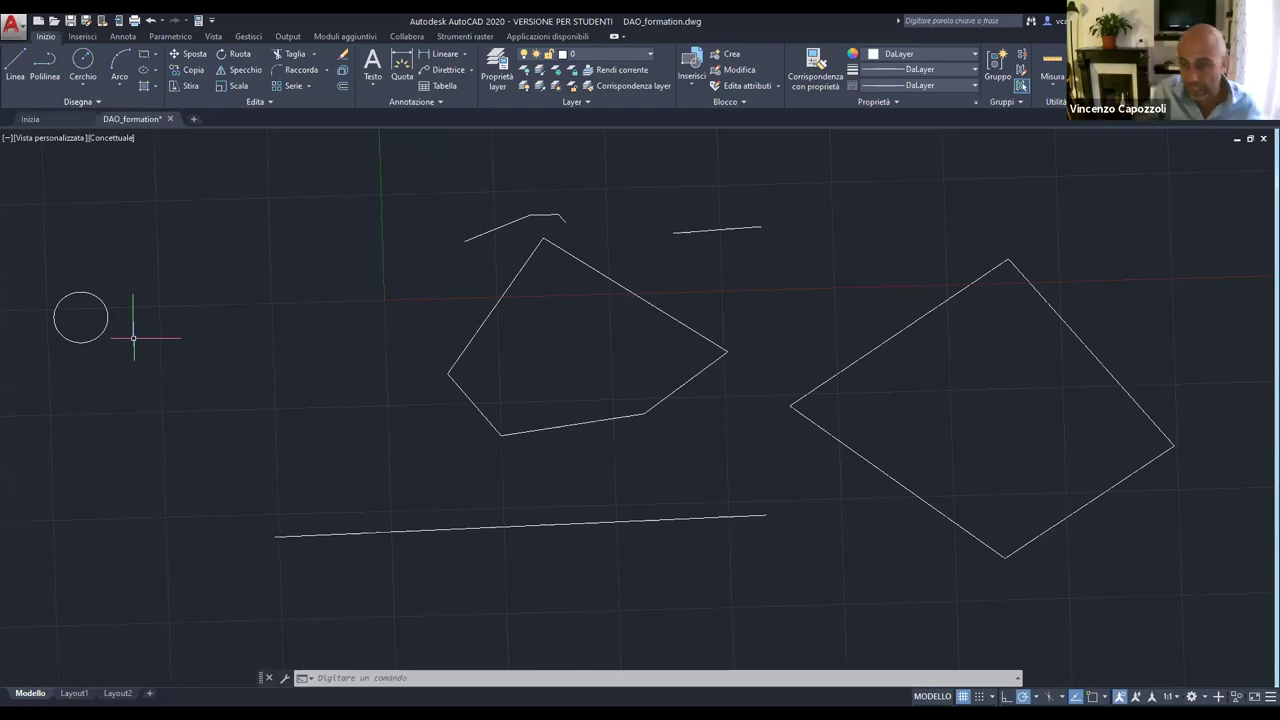
Review the Summary, Statistics and Custom tabs of the drawing properties, then show Utilità disegno.
left_click(14, 22)
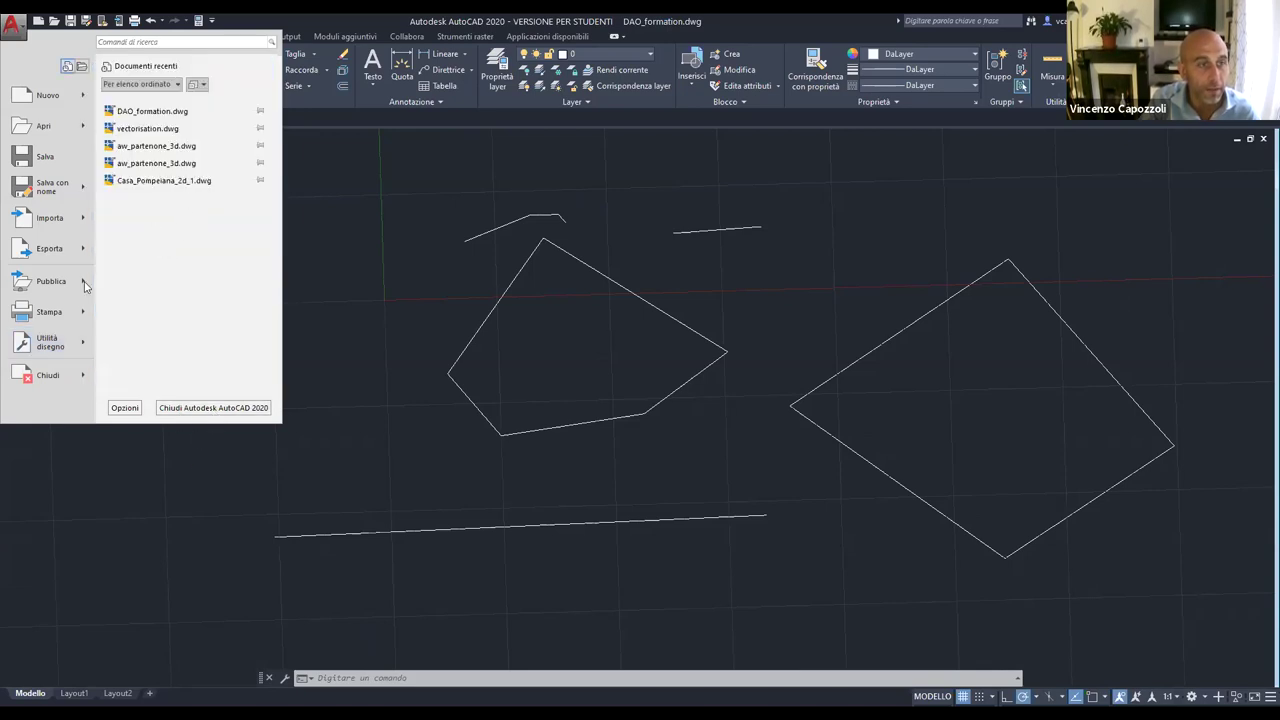
mouse_move(48, 342)
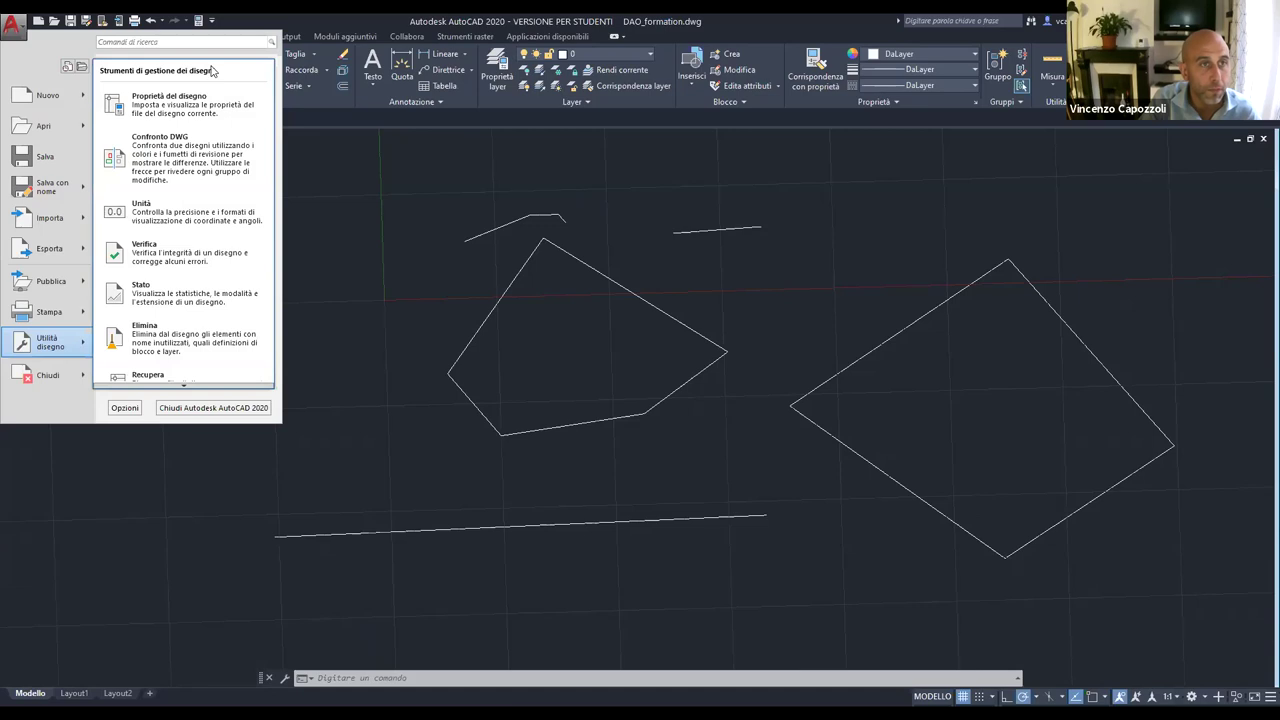
left_click(190, 114)
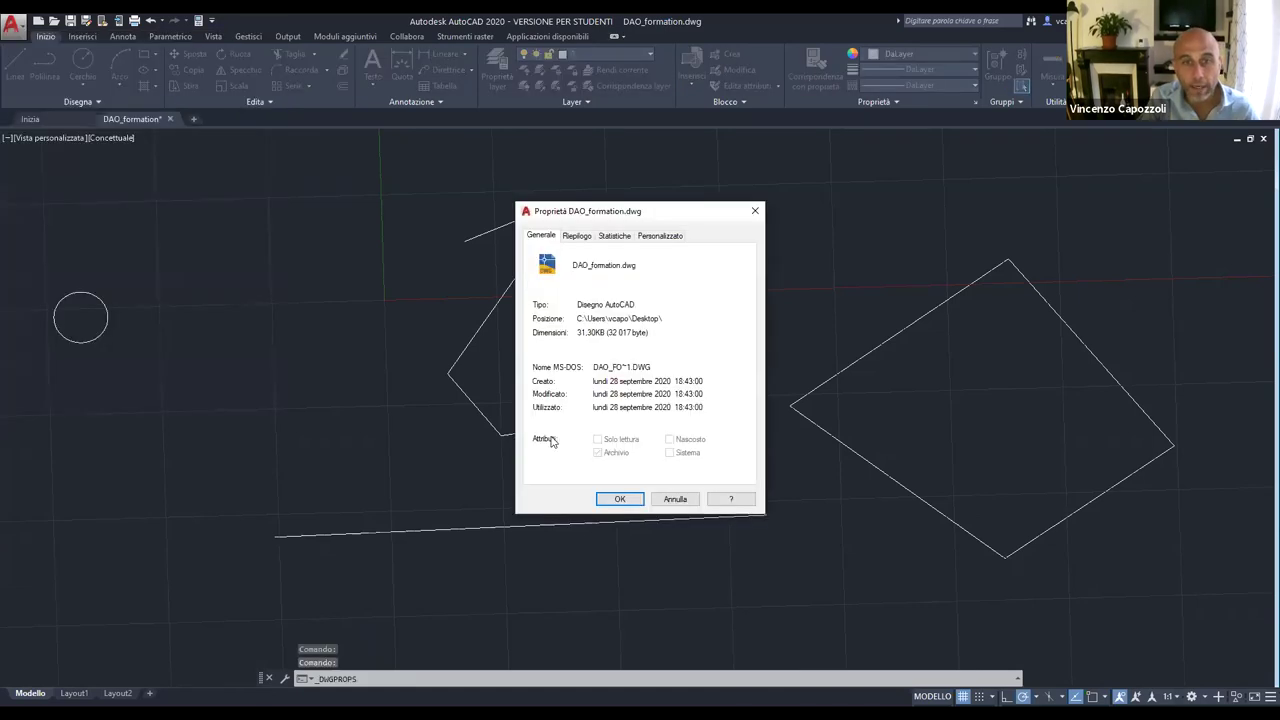
left_click(576, 236)
left_click(614, 236)
left_click(656, 238)
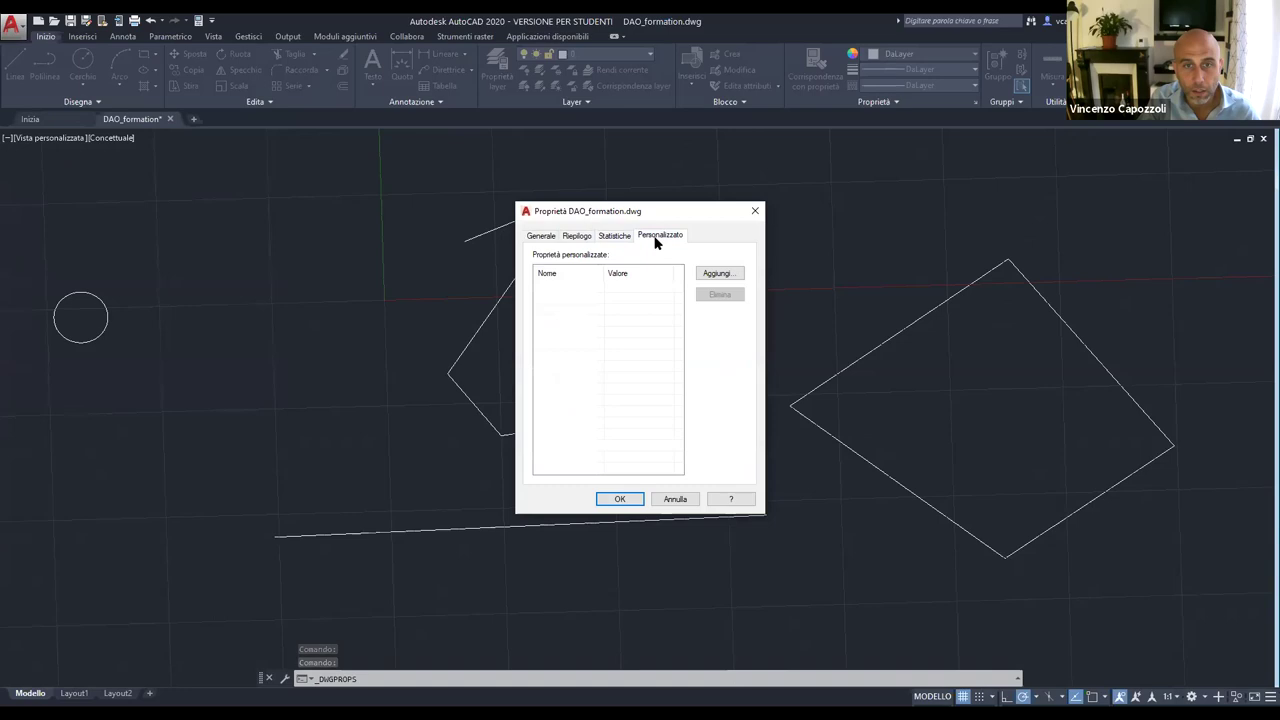
left_click(755, 210)
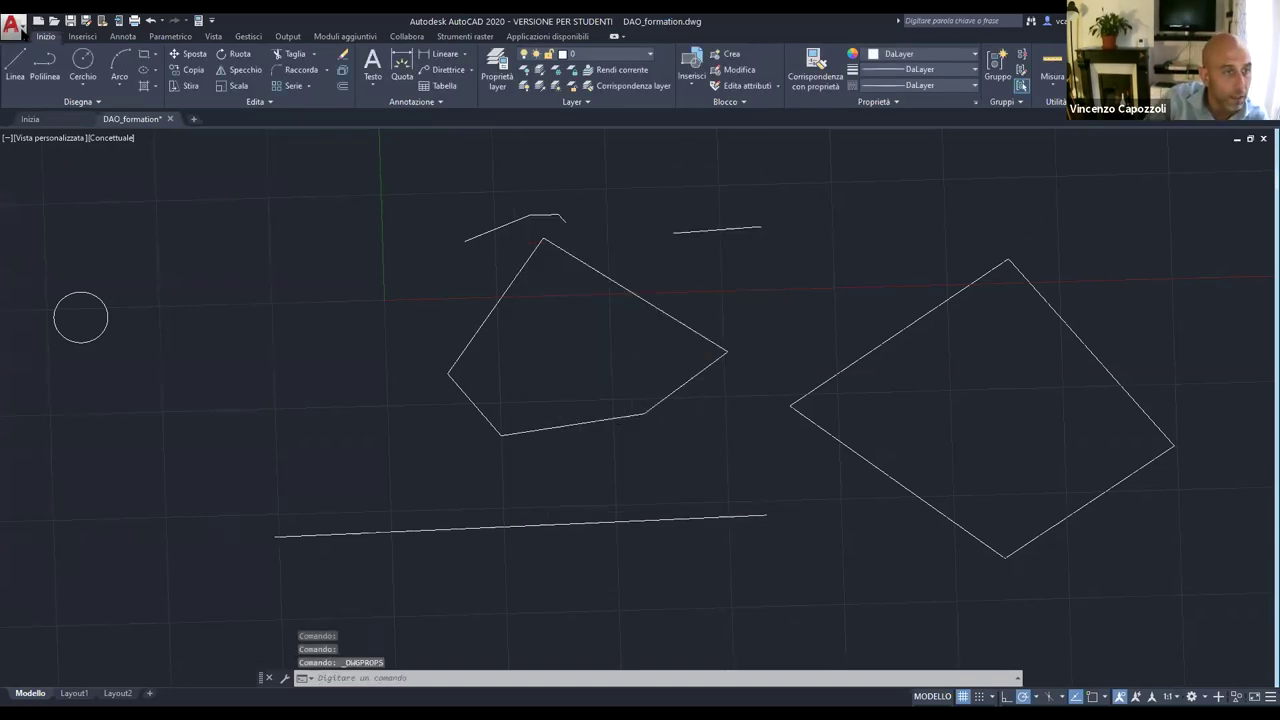
left_click(18, 28)
left_click(45, 342)
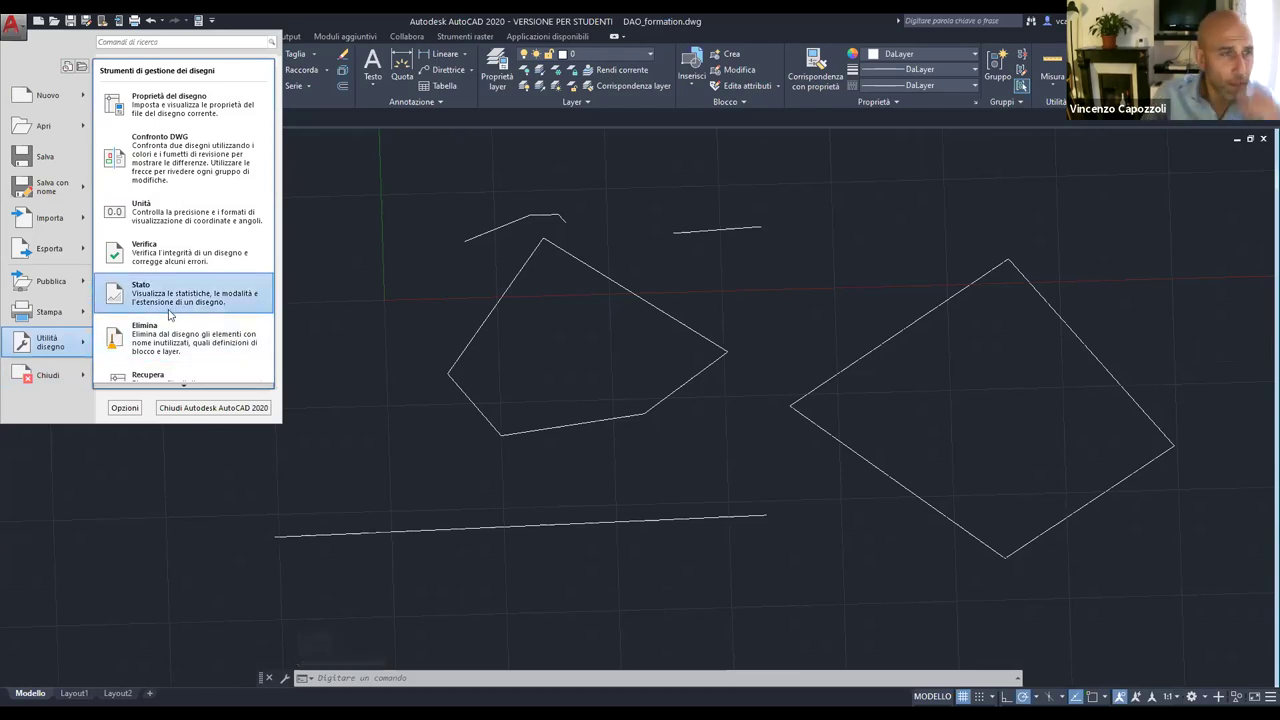
In the Units dialog, change the insertion scale from Millimetri to Centimetri and confirm.
left_click(162, 213)
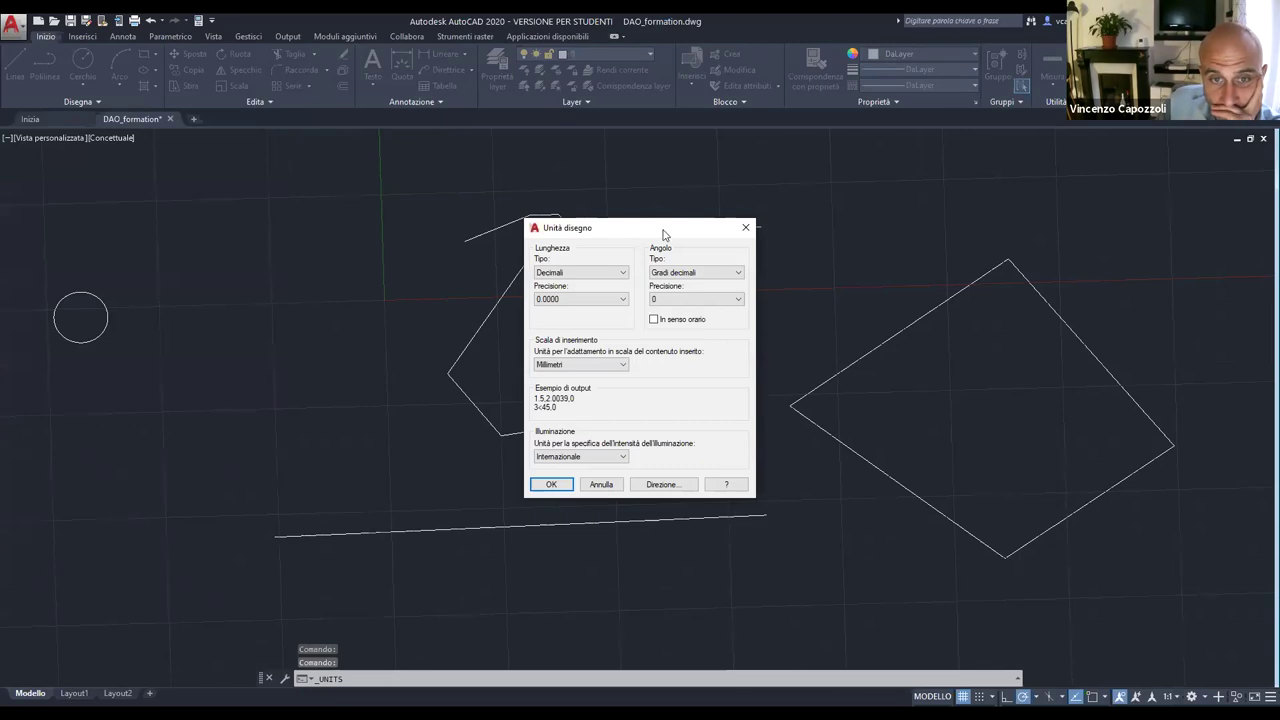
left_click_drag(664, 236, 745, 227)
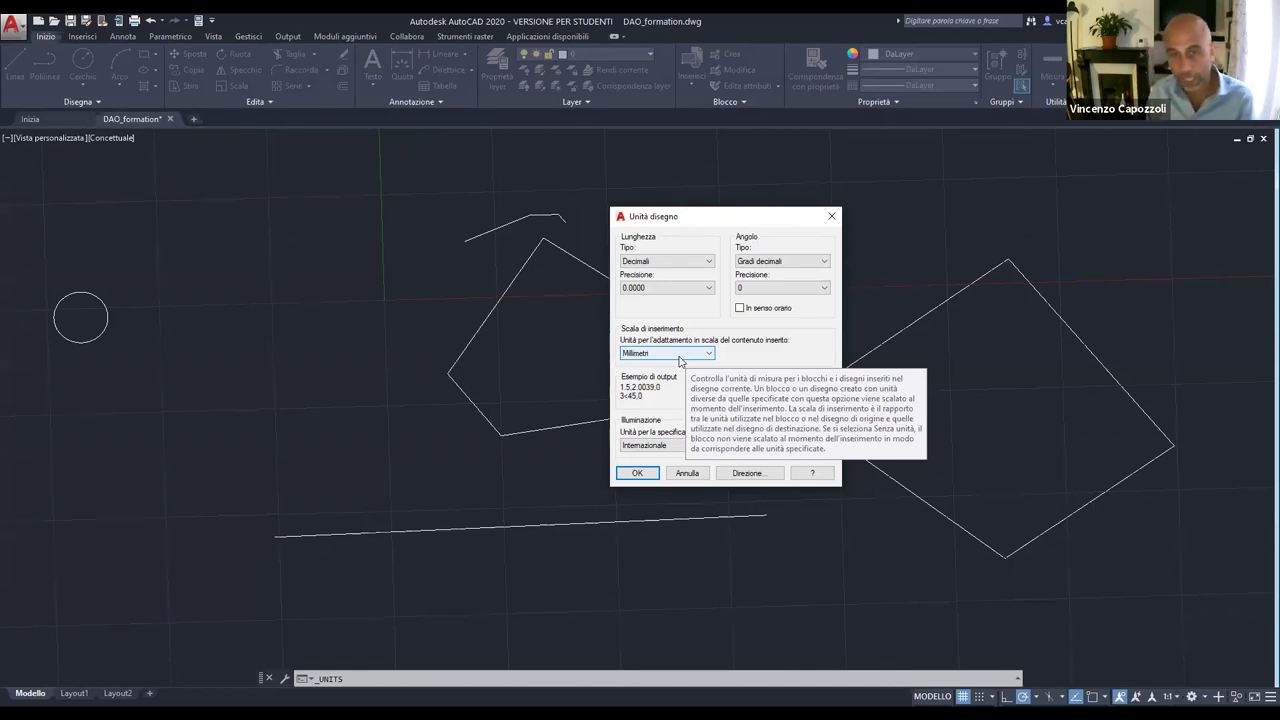
left_click(665, 355)
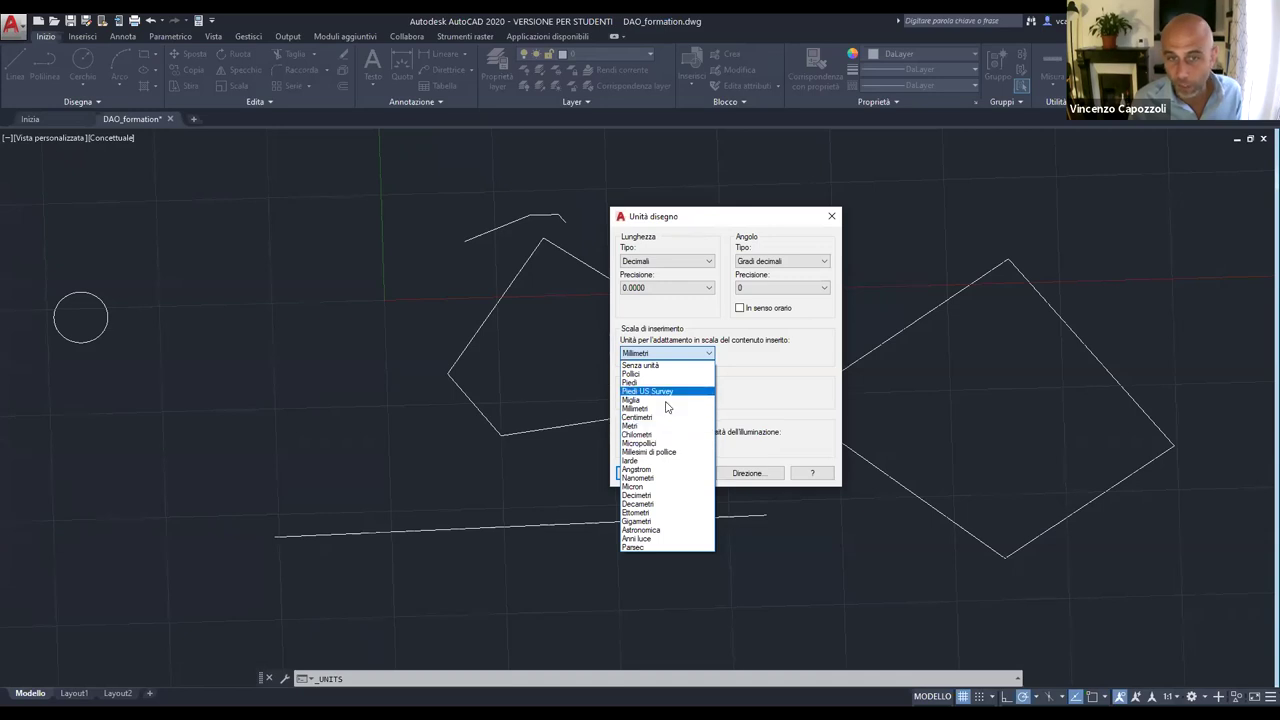
left_click(657, 419)
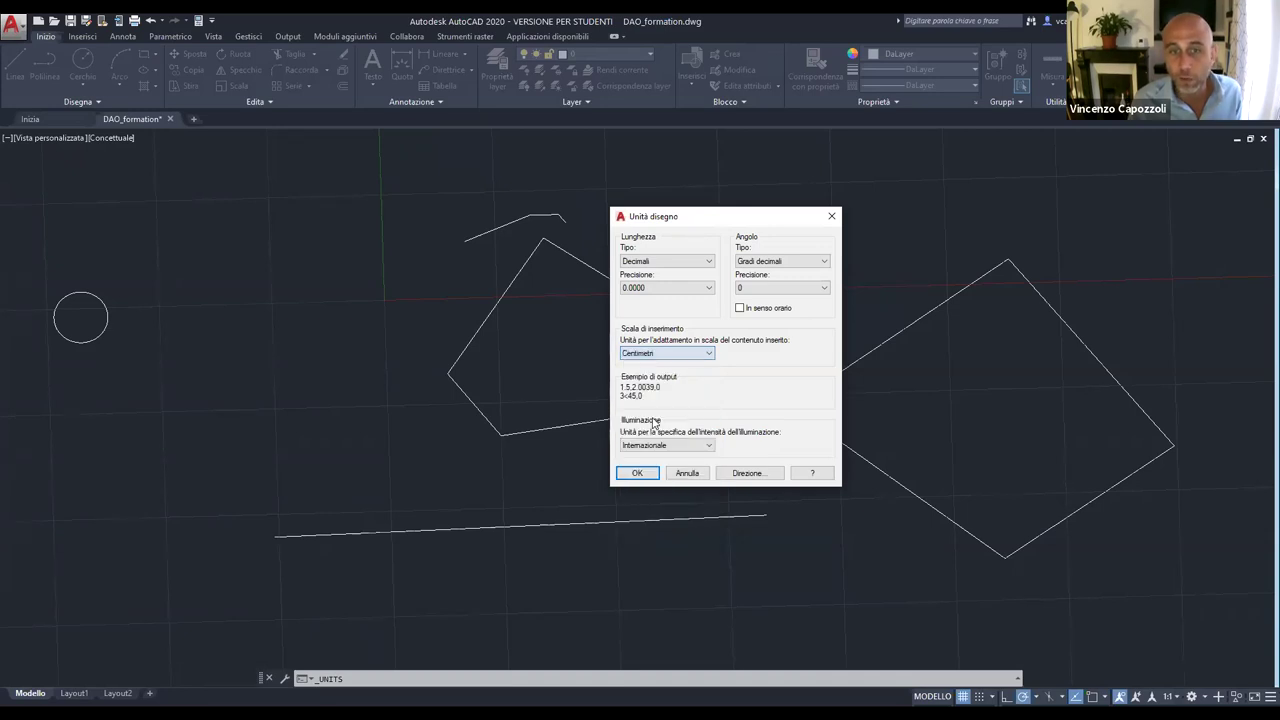
left_click(637, 472)
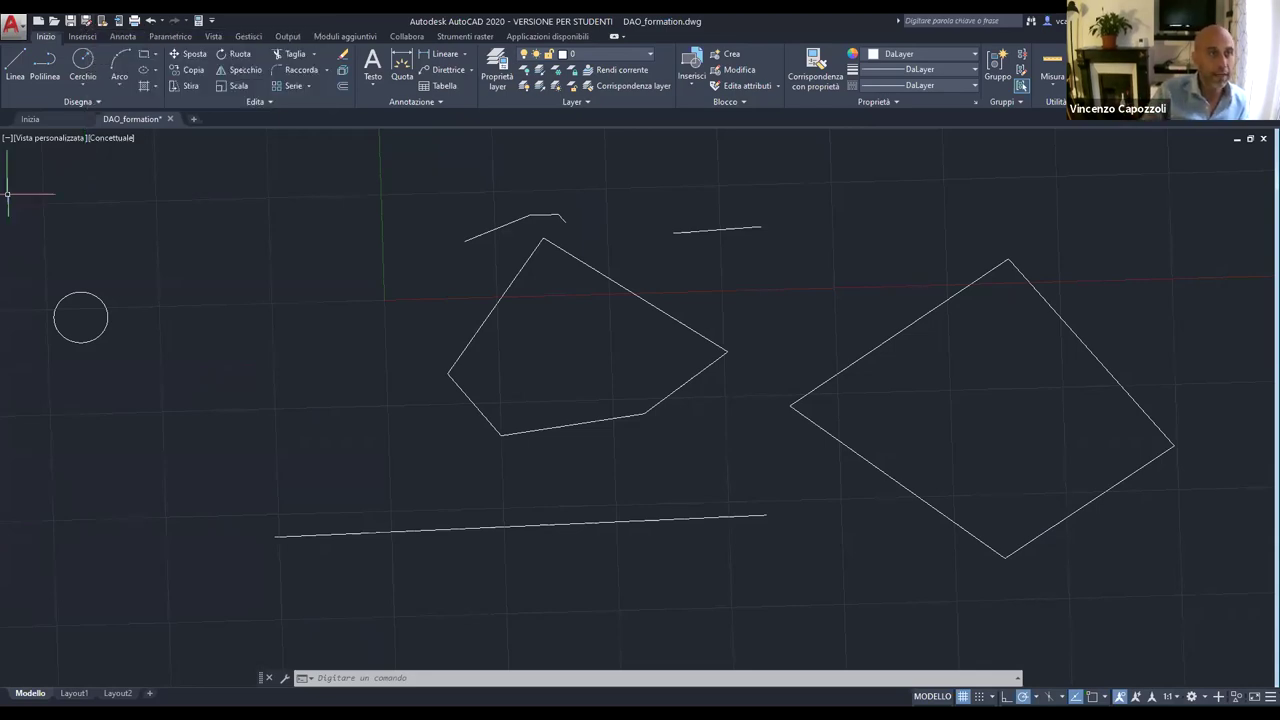
left_click(16, 24)
mouse_move(48, 342)
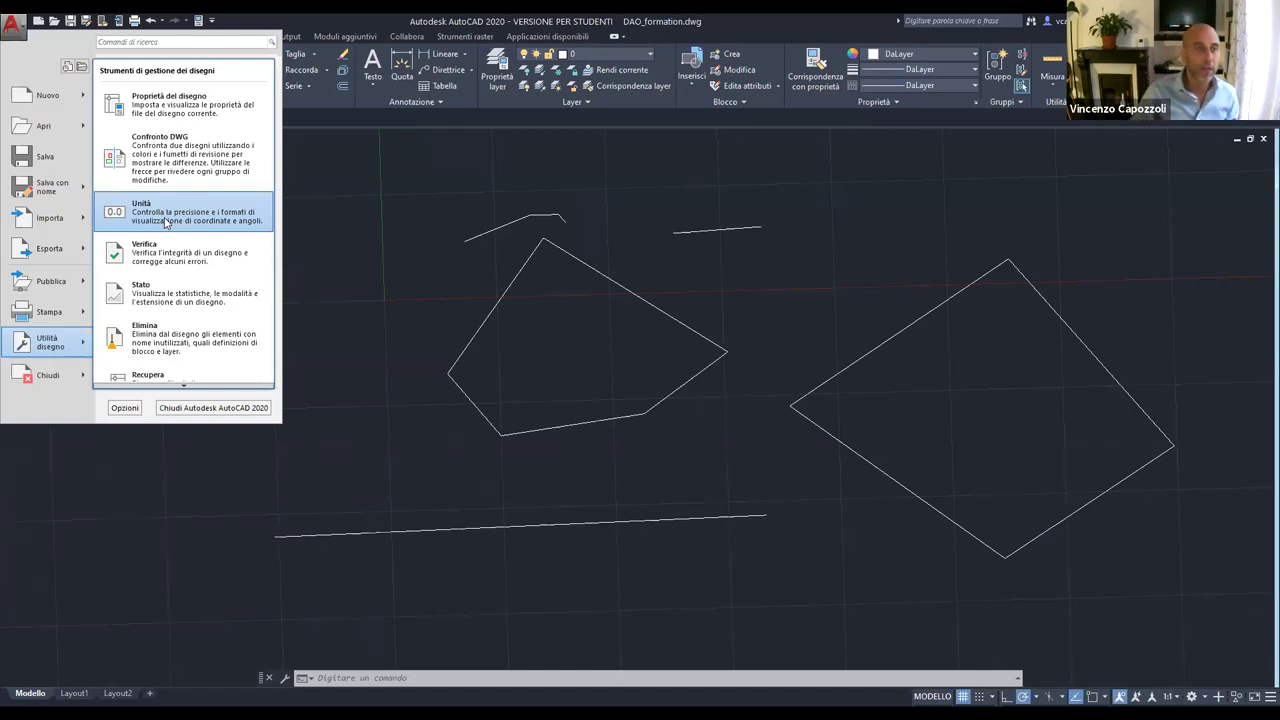
left_click(166, 222)
left_click(645, 352)
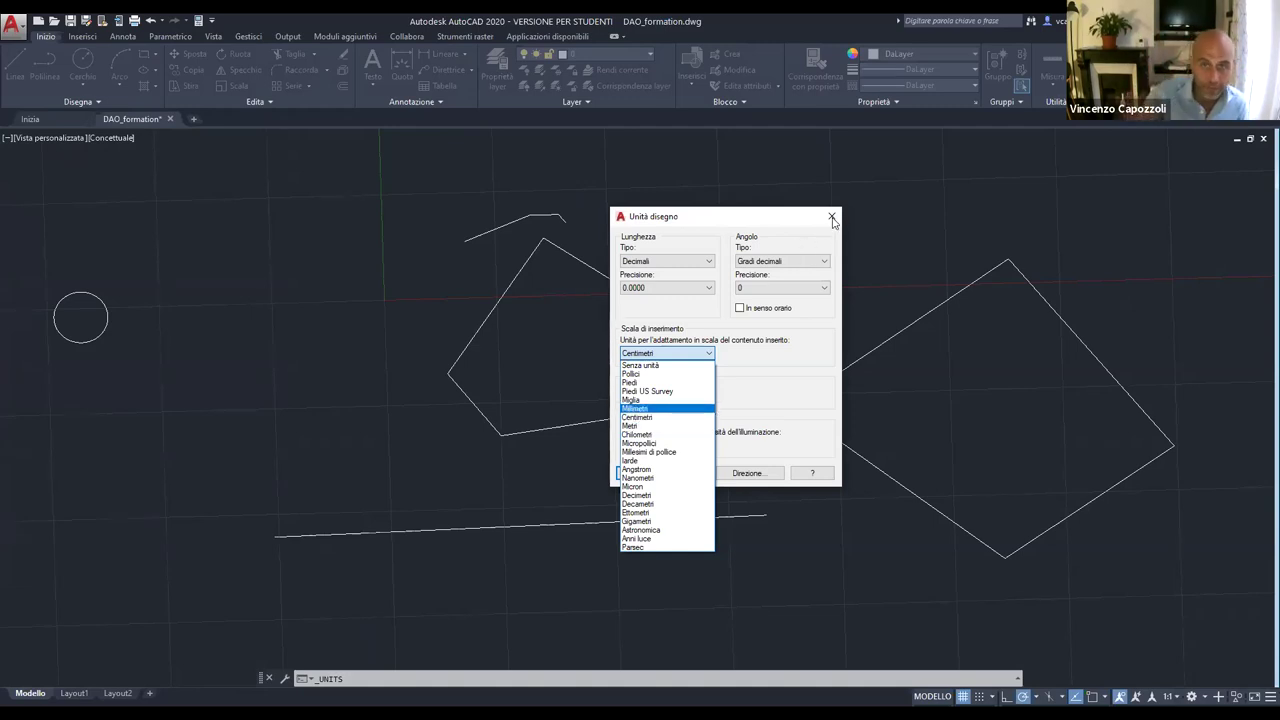
left_click(831, 217)
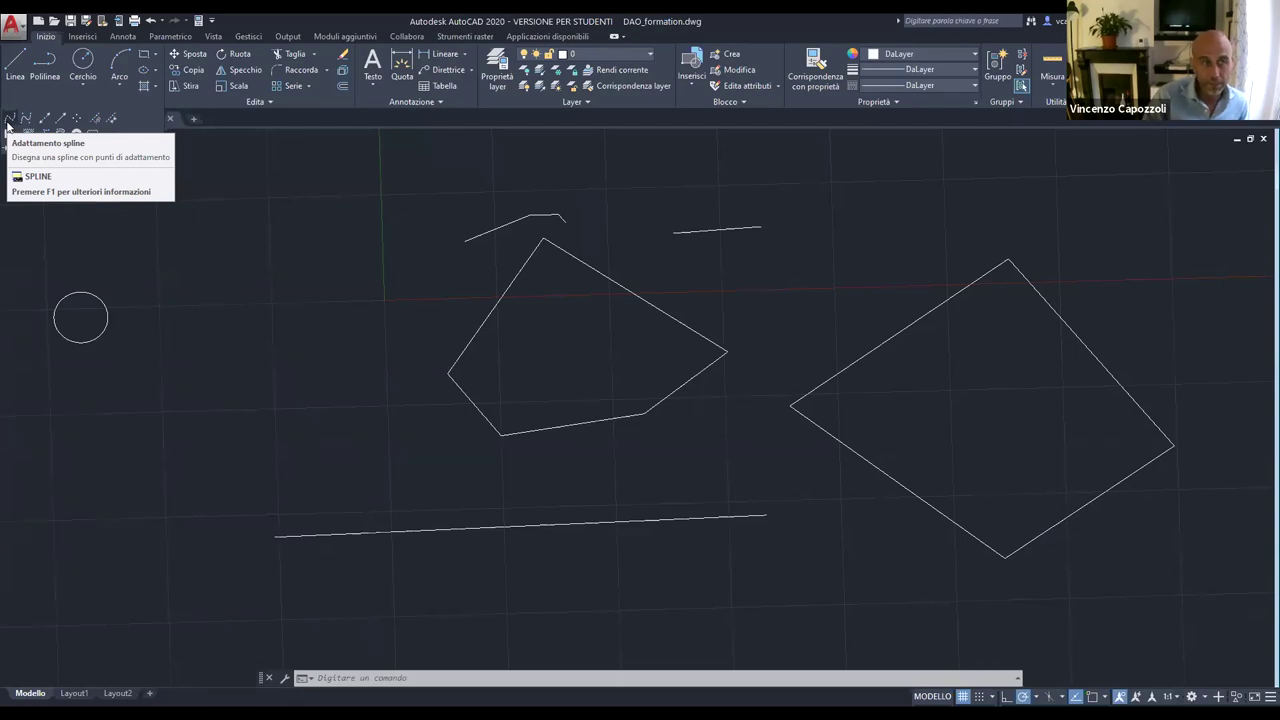
Draw a spline through seven fit points left of the polygon, close it with CH, and select it.
left_click(7, 124)
left_click(233, 365)
scroll(255, 286, "up", 4)
left_click(264, 373)
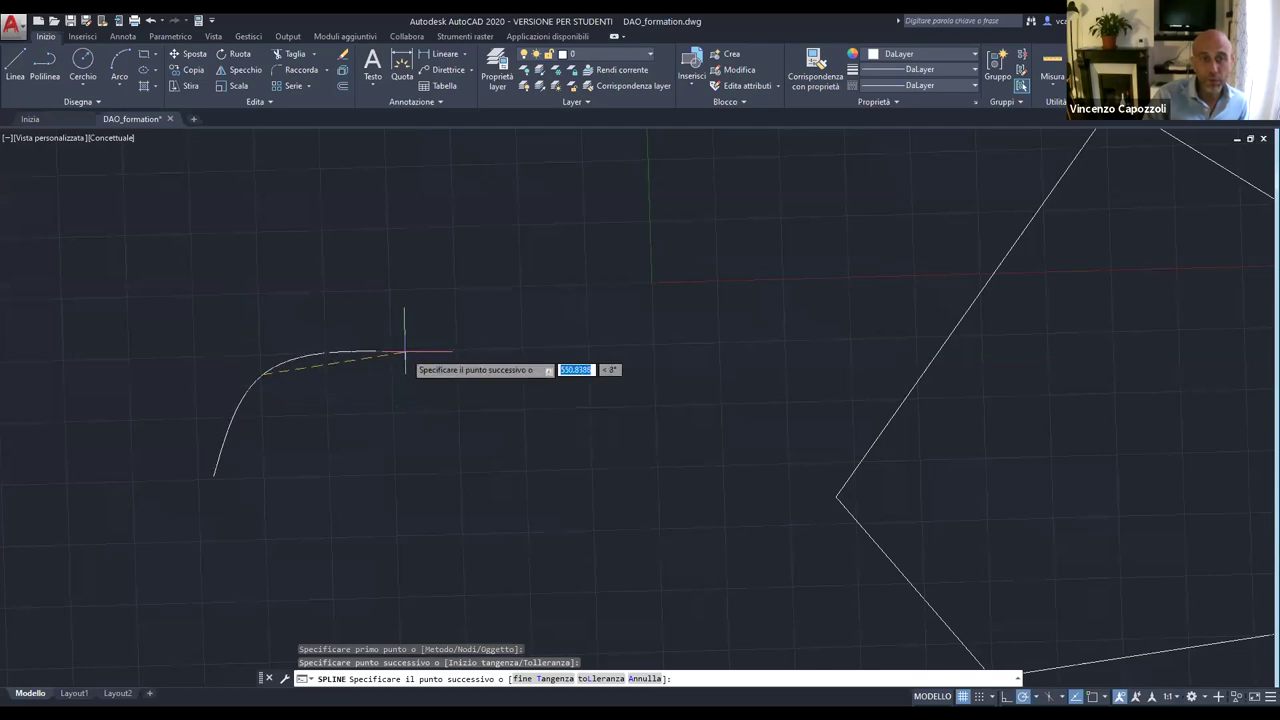
left_click(406, 351)
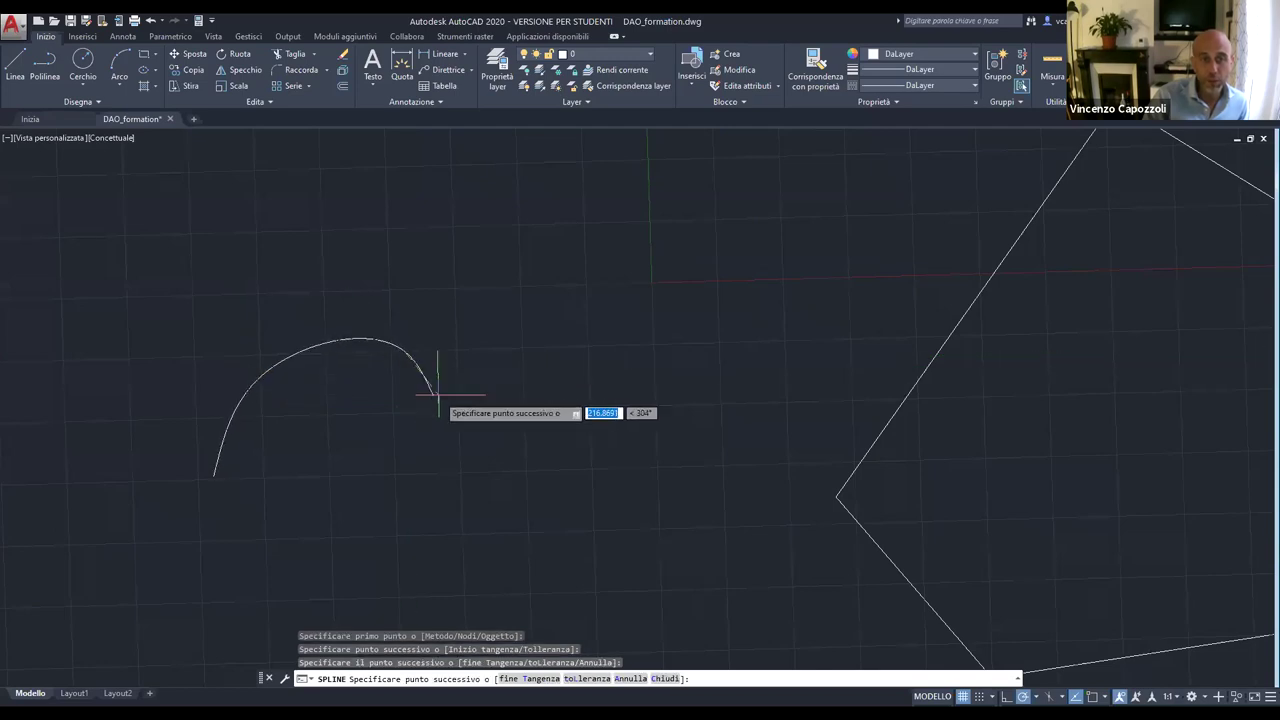
left_click(474, 318)
left_click(525, 344)
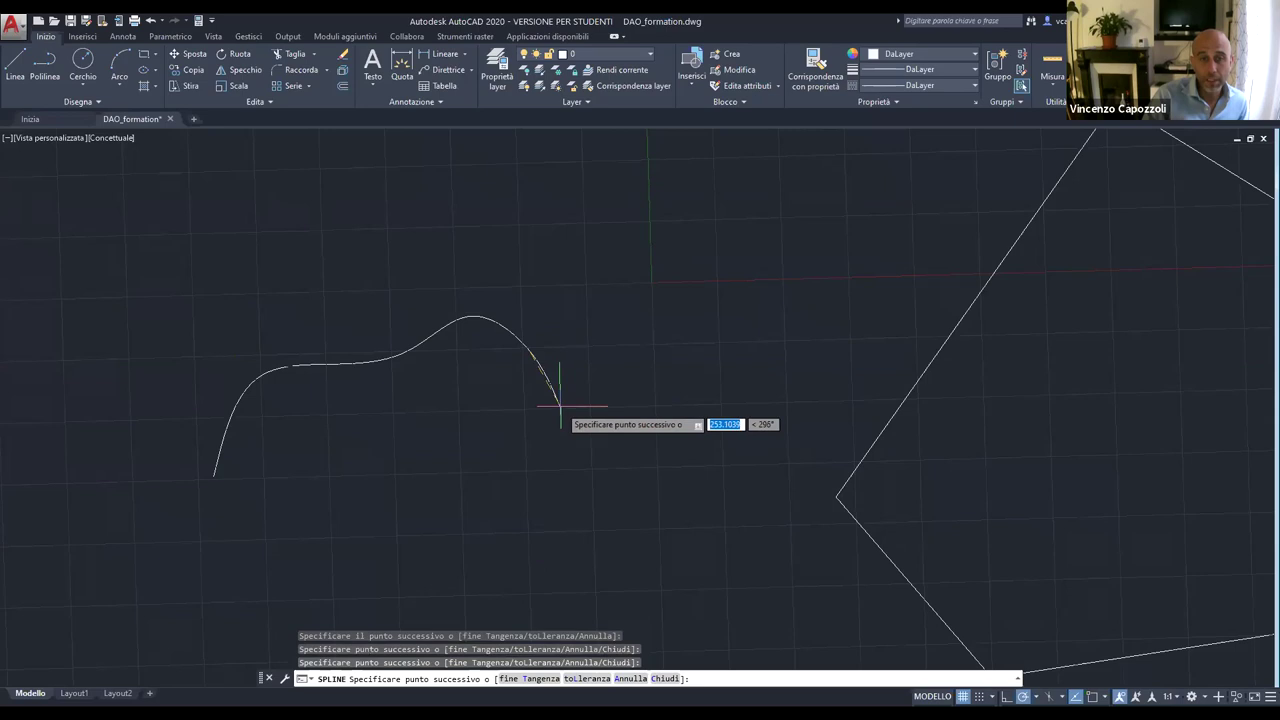
left_click(546, 450)
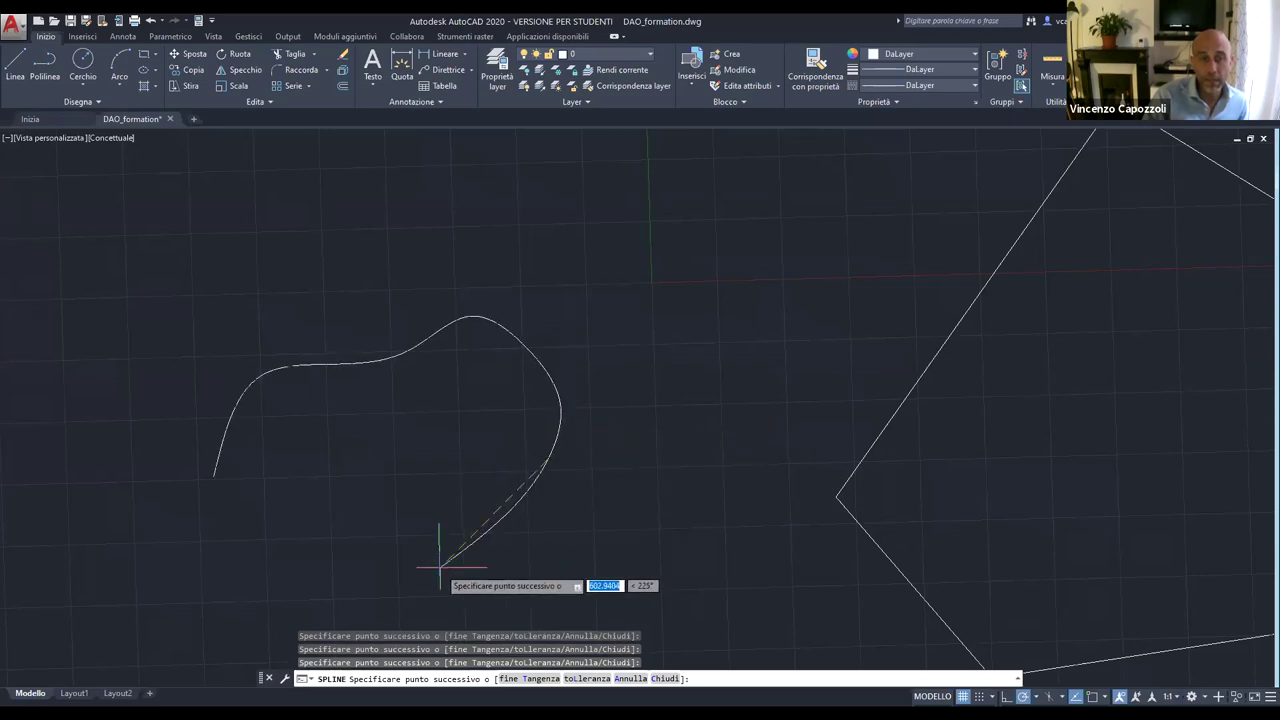
left_click(321, 524)
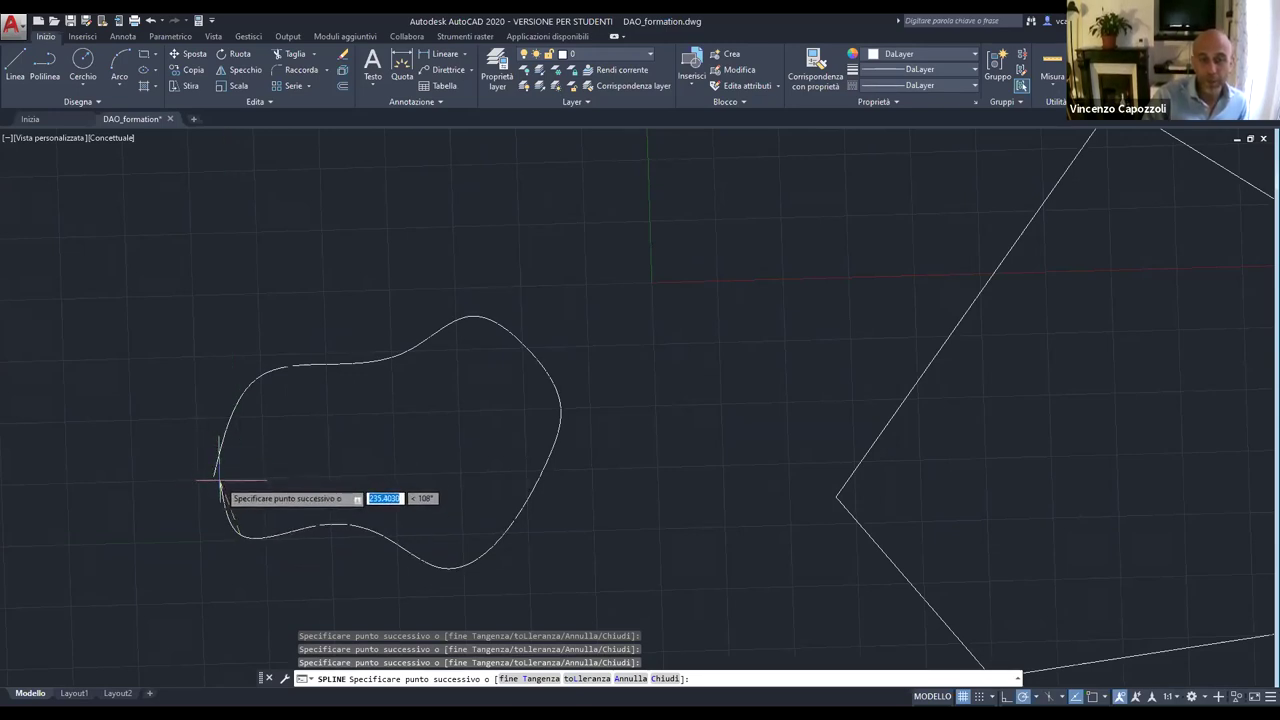
type("ch")
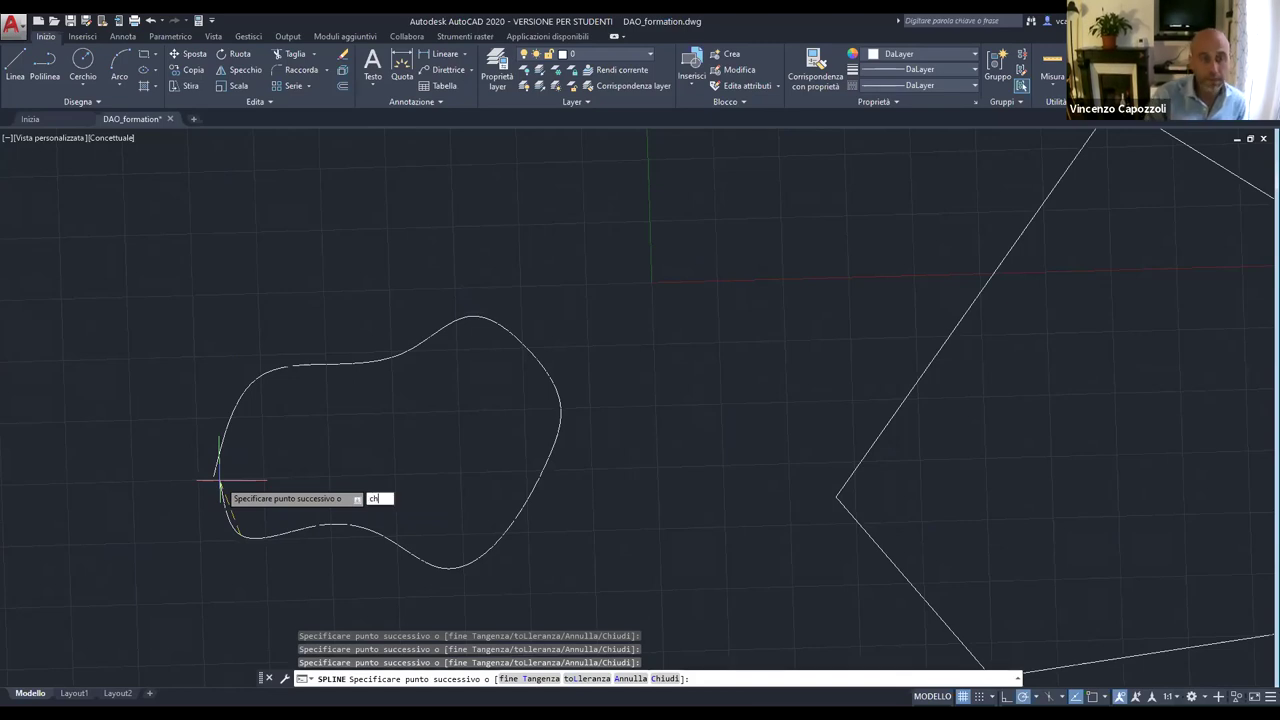
key("Return")
left_click(326, 524)
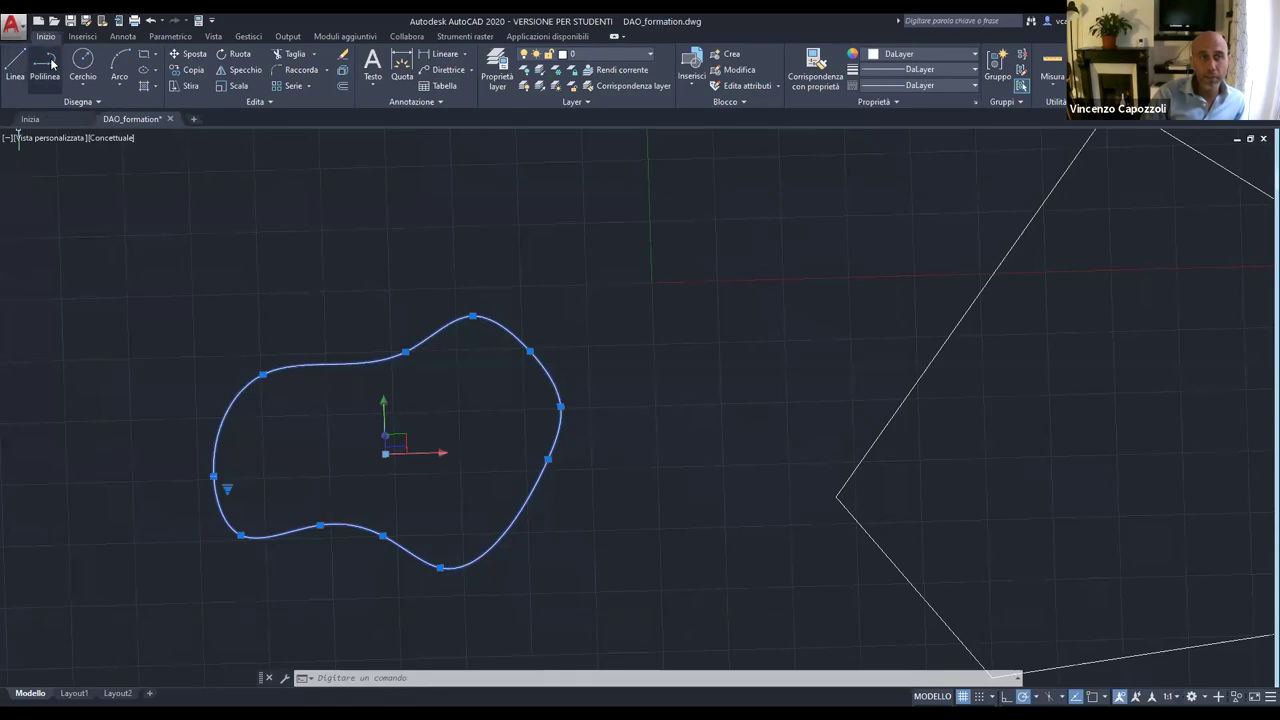
Drag the spline's top and upper-left fit points to dent the curve.
scroll(406, 354, "up", 3)
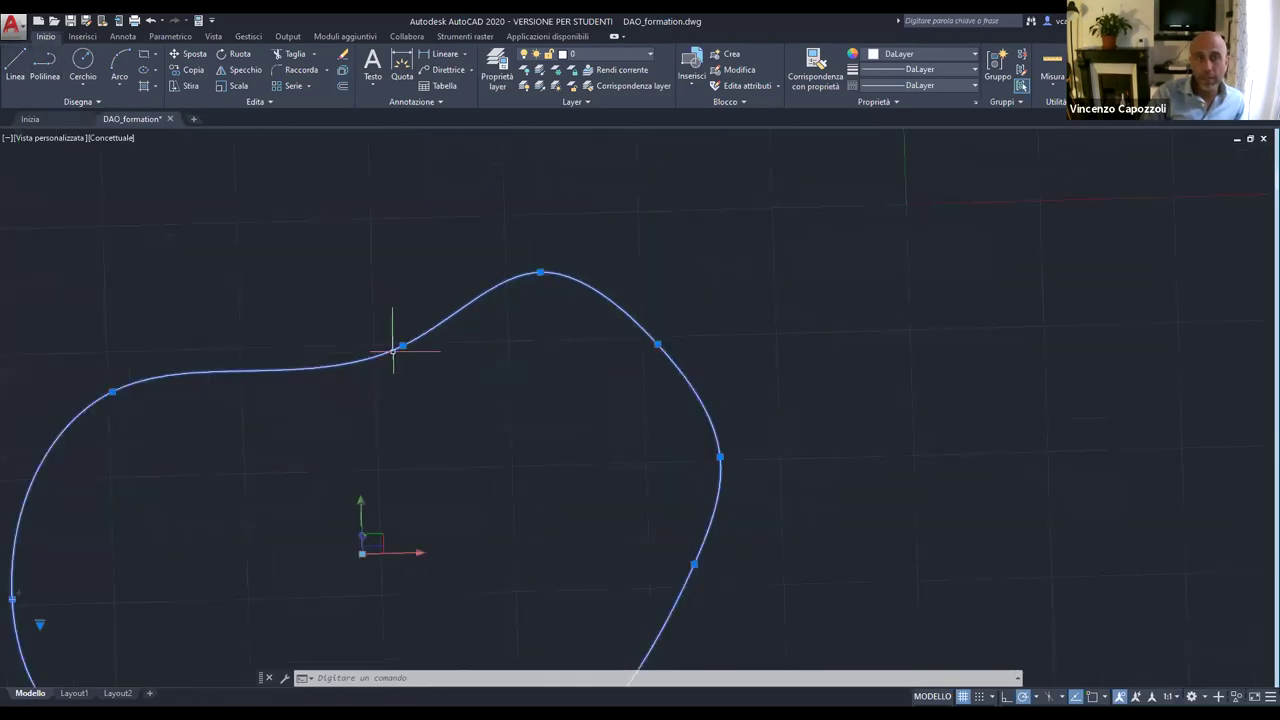
scroll(414, 360, "down", 5)
scroll(424, 366, "up", 4)
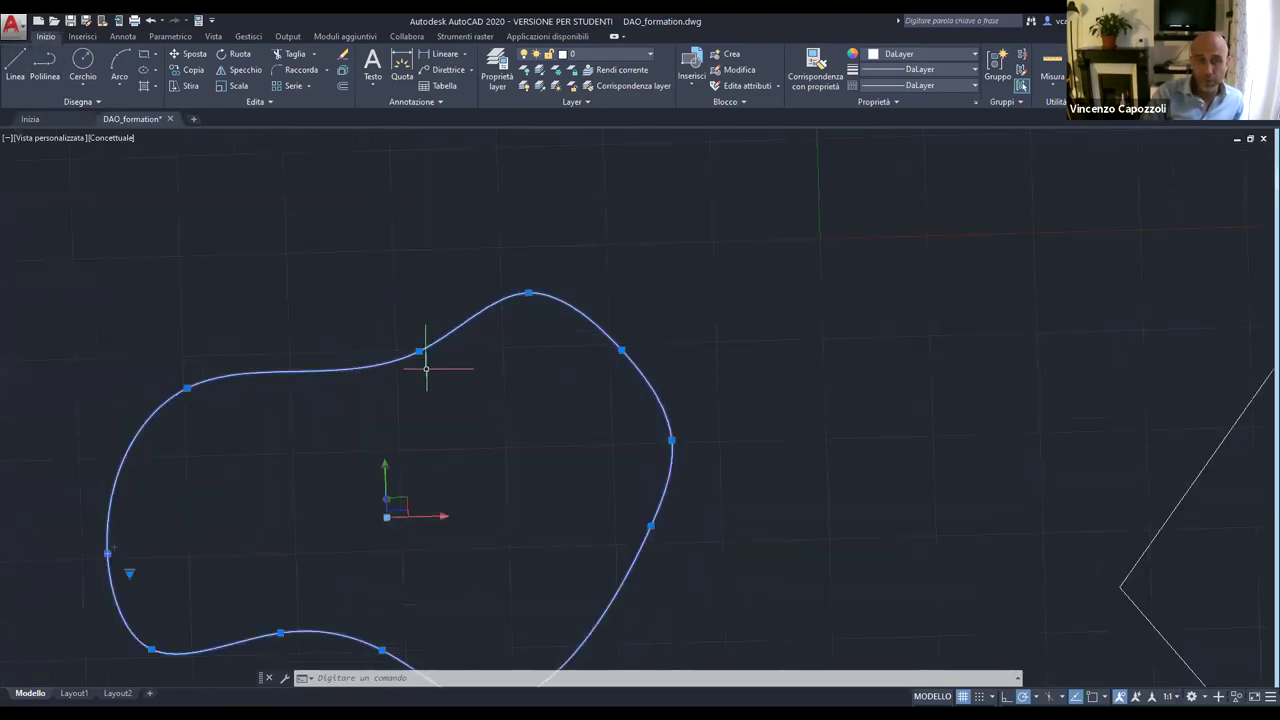
left_click(528, 293)
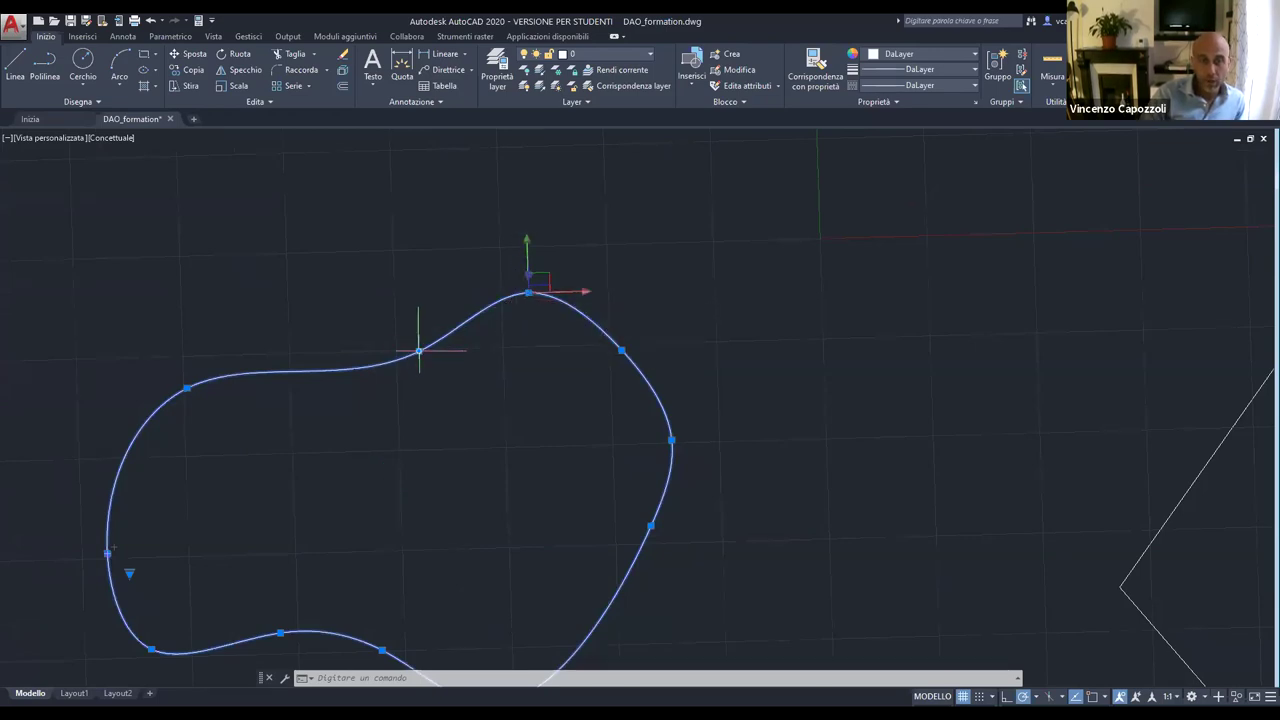
left_click(419, 350)
left_click(363, 413)
left_click(528, 293)
Stretch the right-side fit points to widen the loop's top right, then deselect.
left_click(448, 271)
left_click(621, 349)
left_click(621, 292)
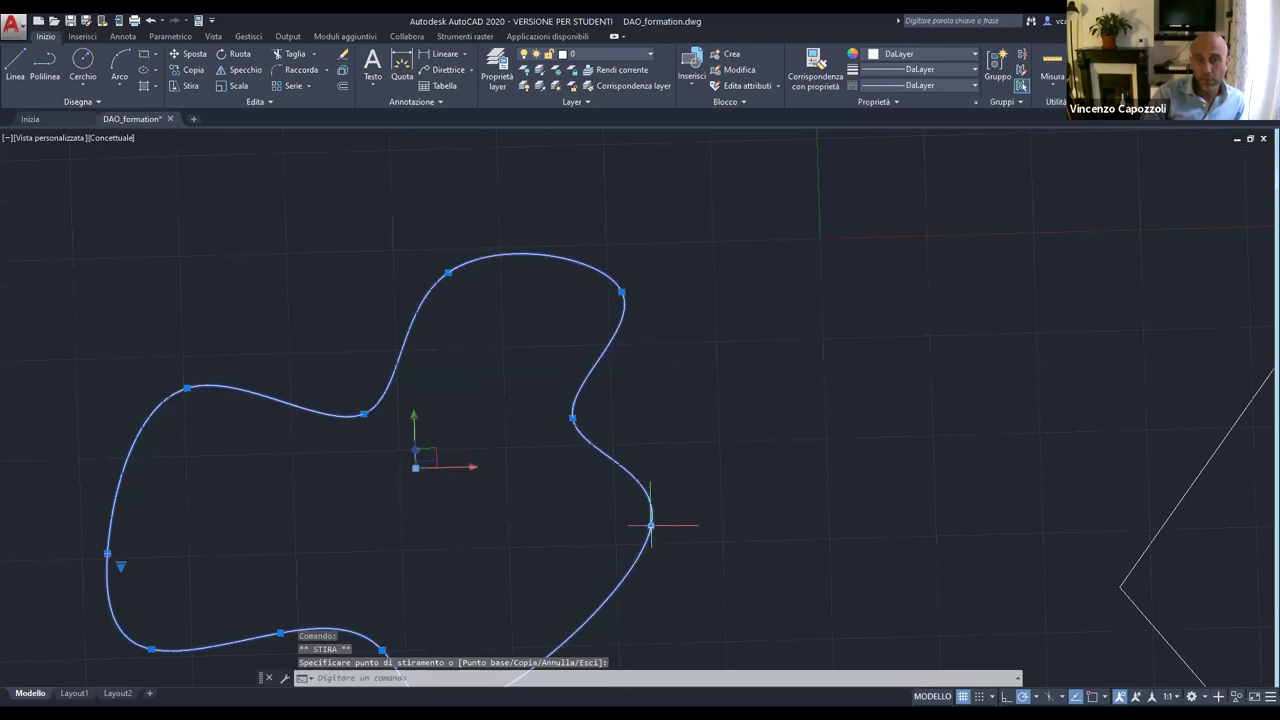
left_click(794, 350)
scroll(806, 442, "down", 3)
scroll(733, 467, "up", 3)
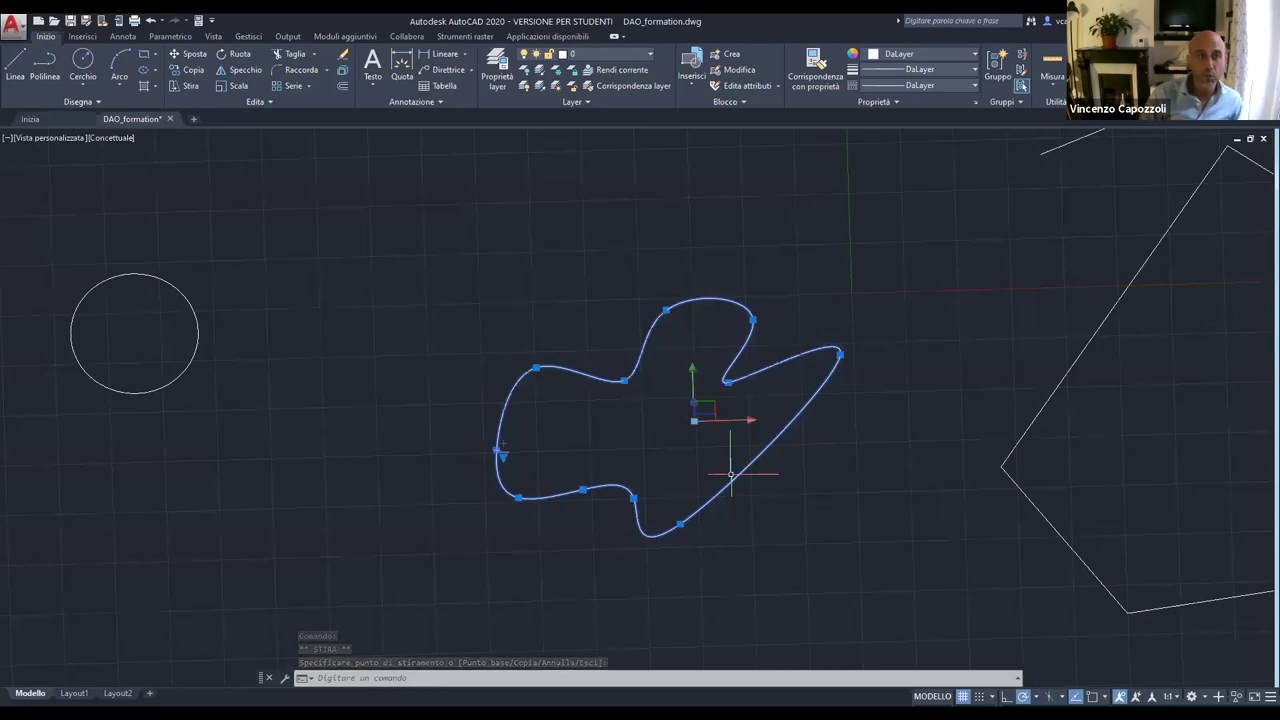
key("Escape")
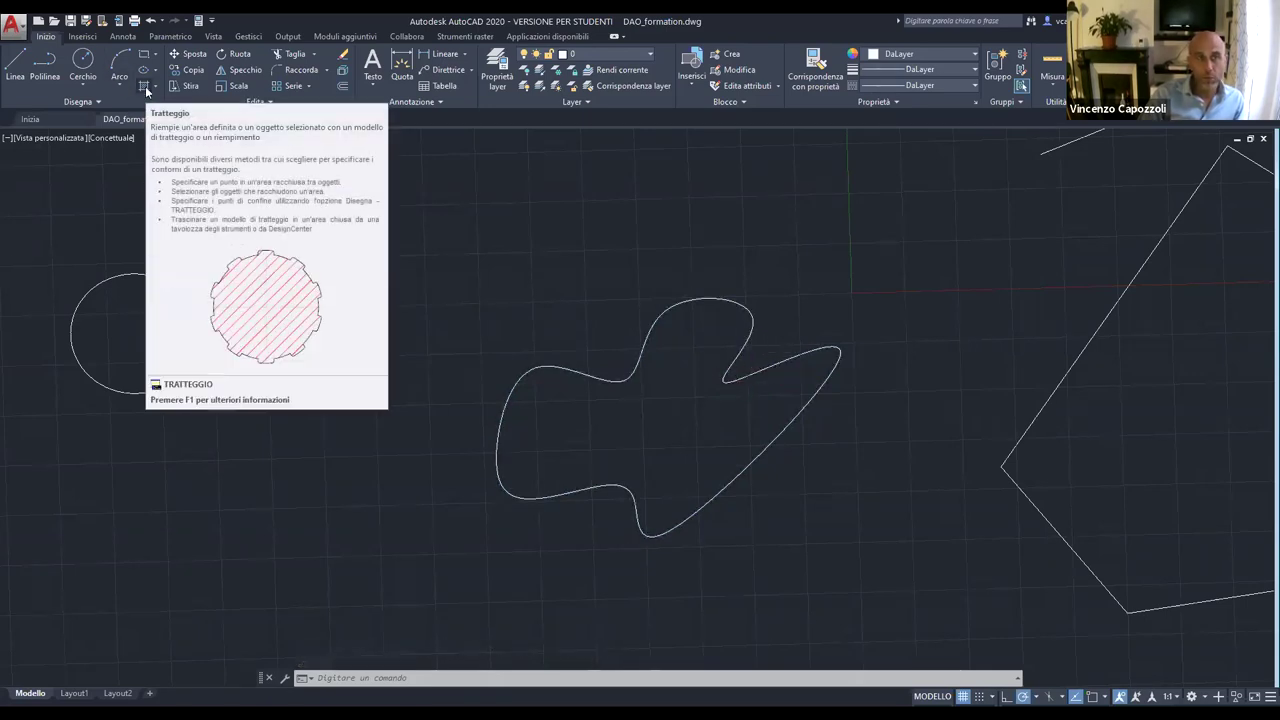
left_click(145, 86)
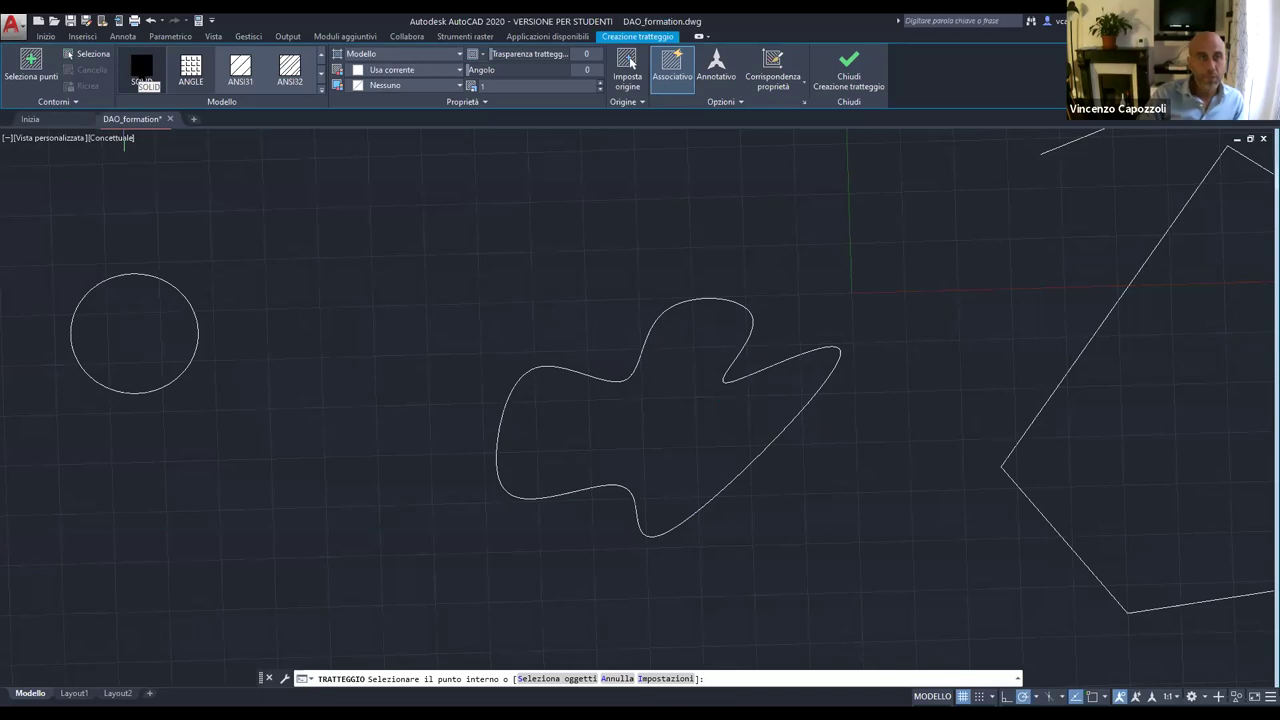
left_click(142, 70)
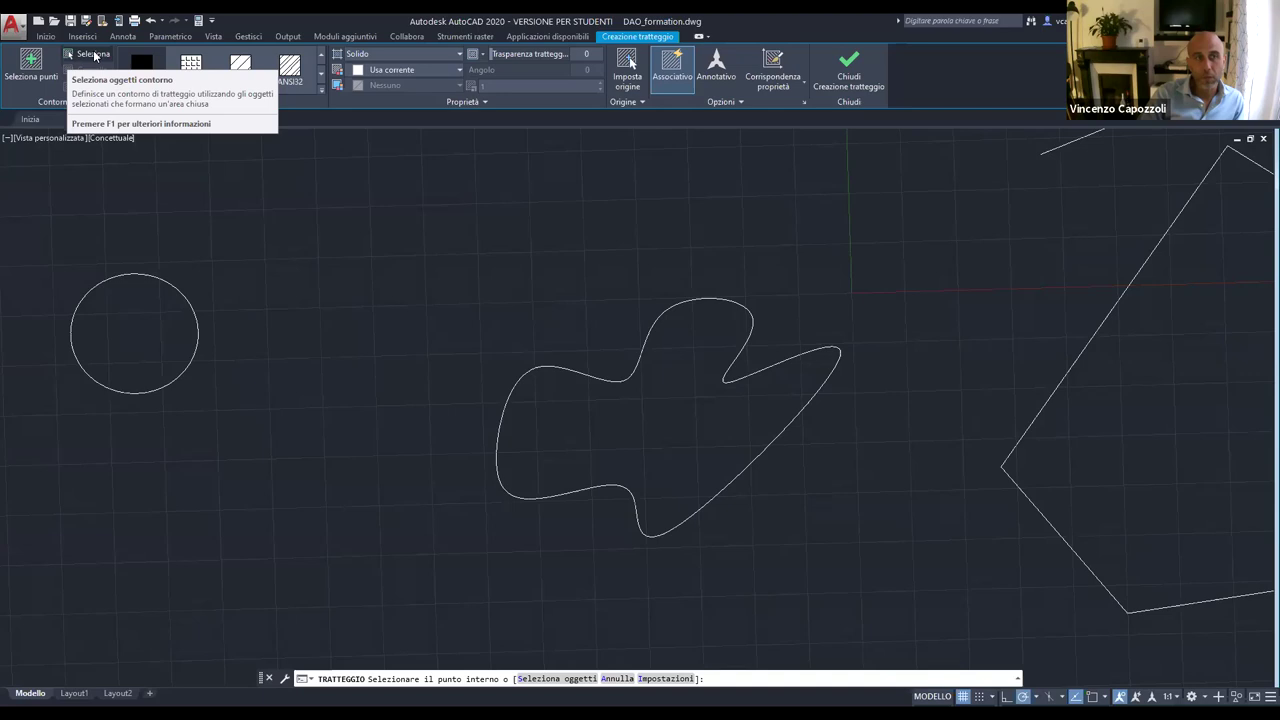
left_click(95, 56)
left_click(78, 58)
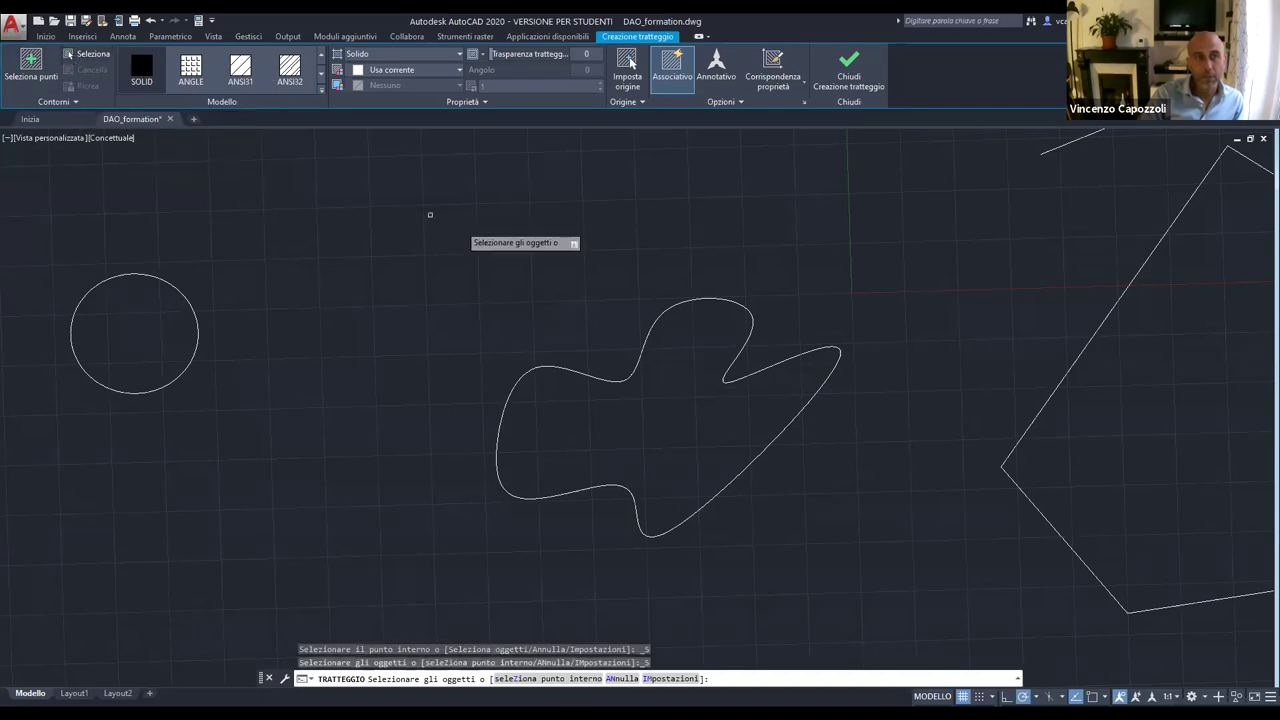
left_click(640, 330)
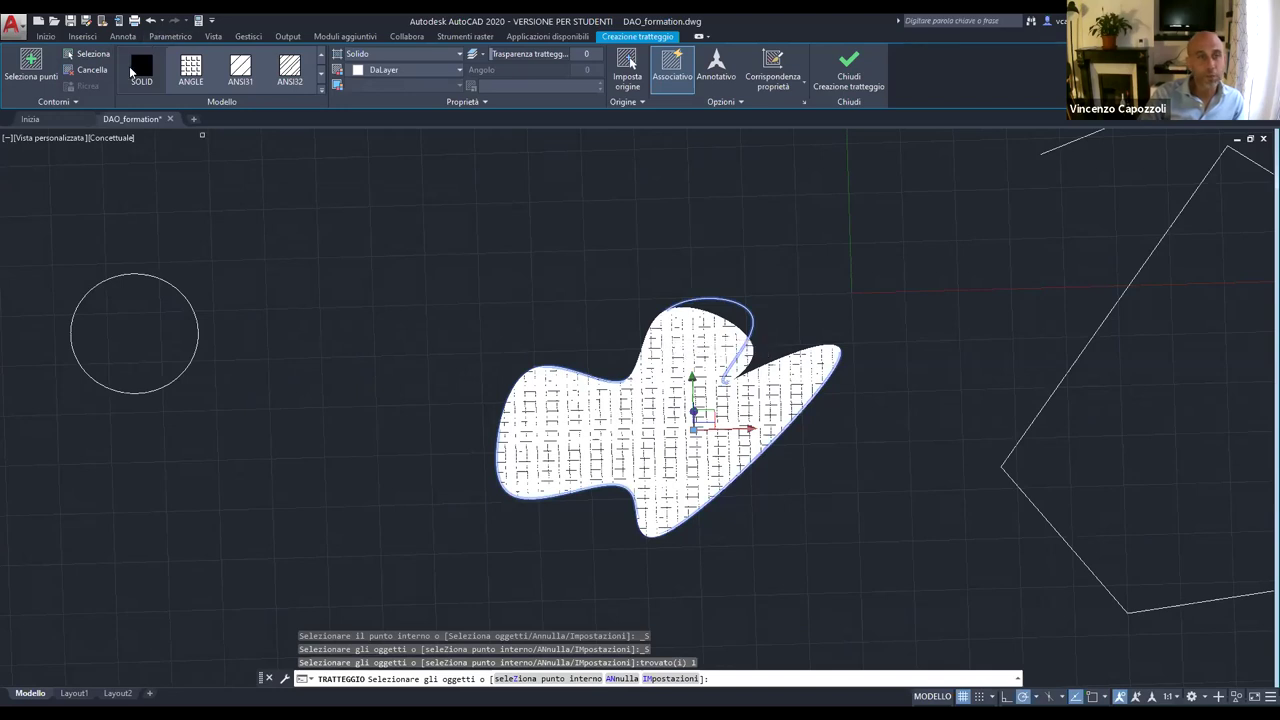
left_click(129, 66)
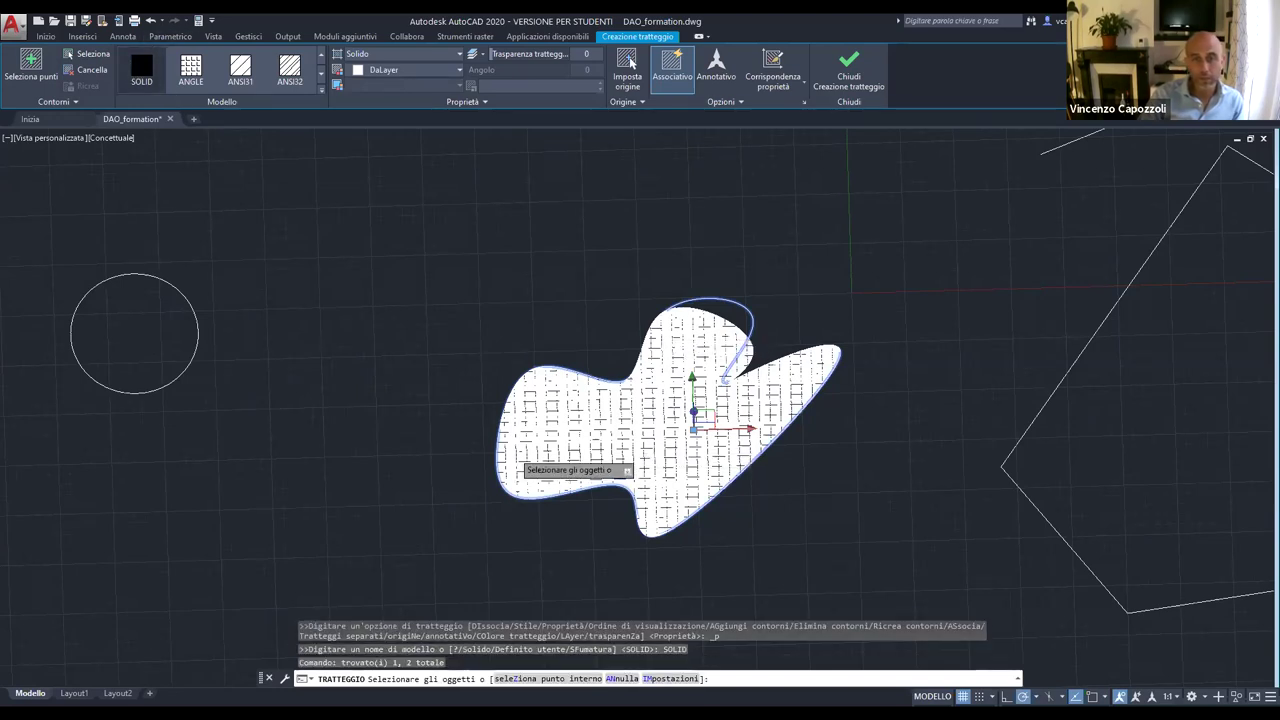
key("Escape")
left_click(604, 436)
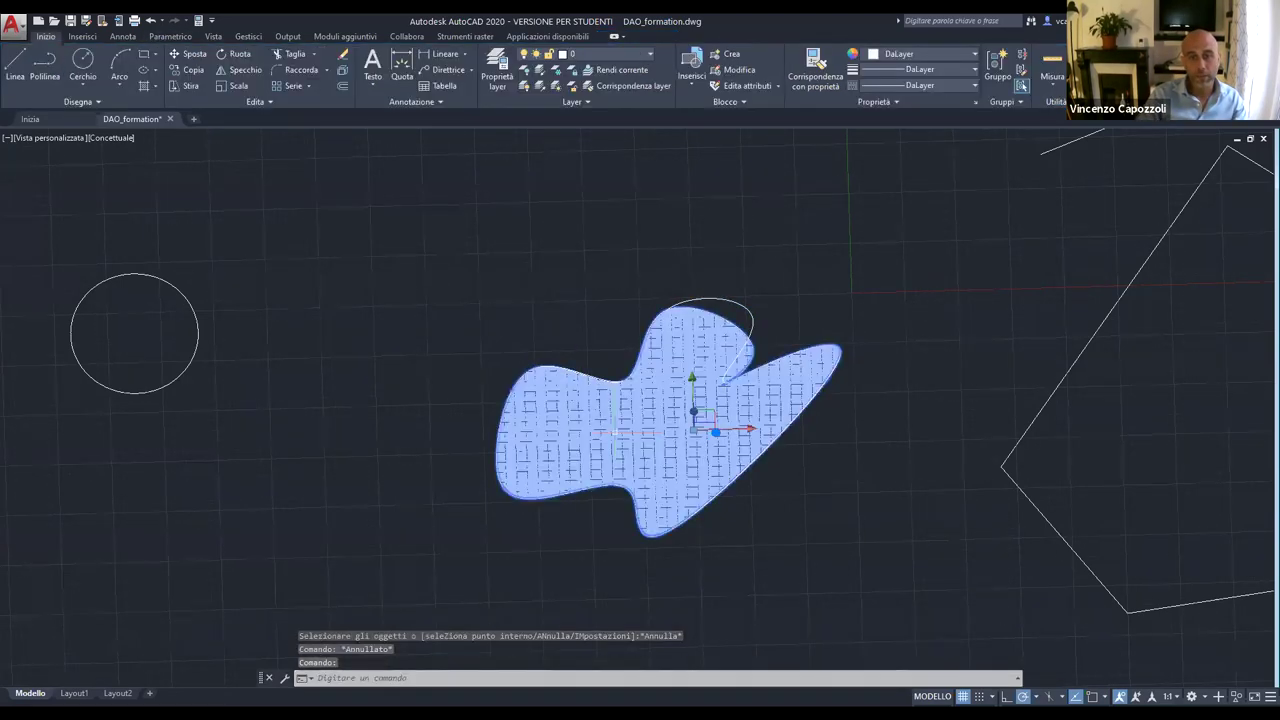
key("Delete")
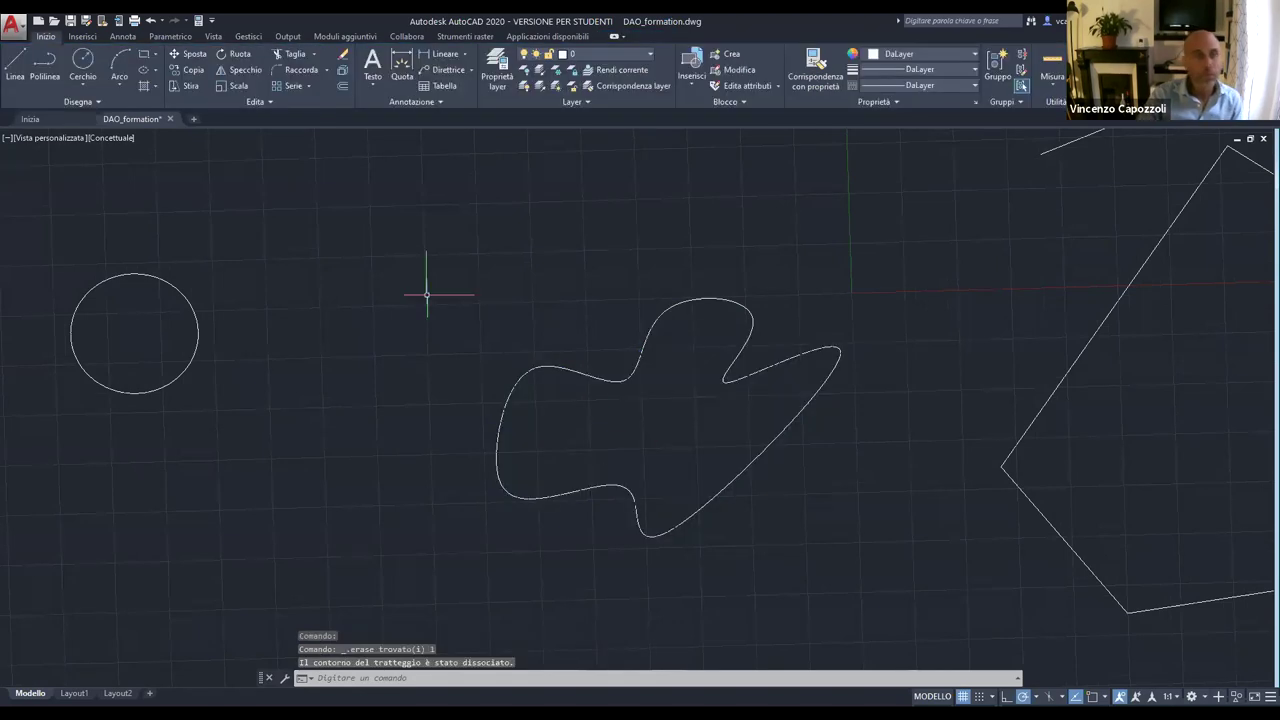
left_click(541, 366)
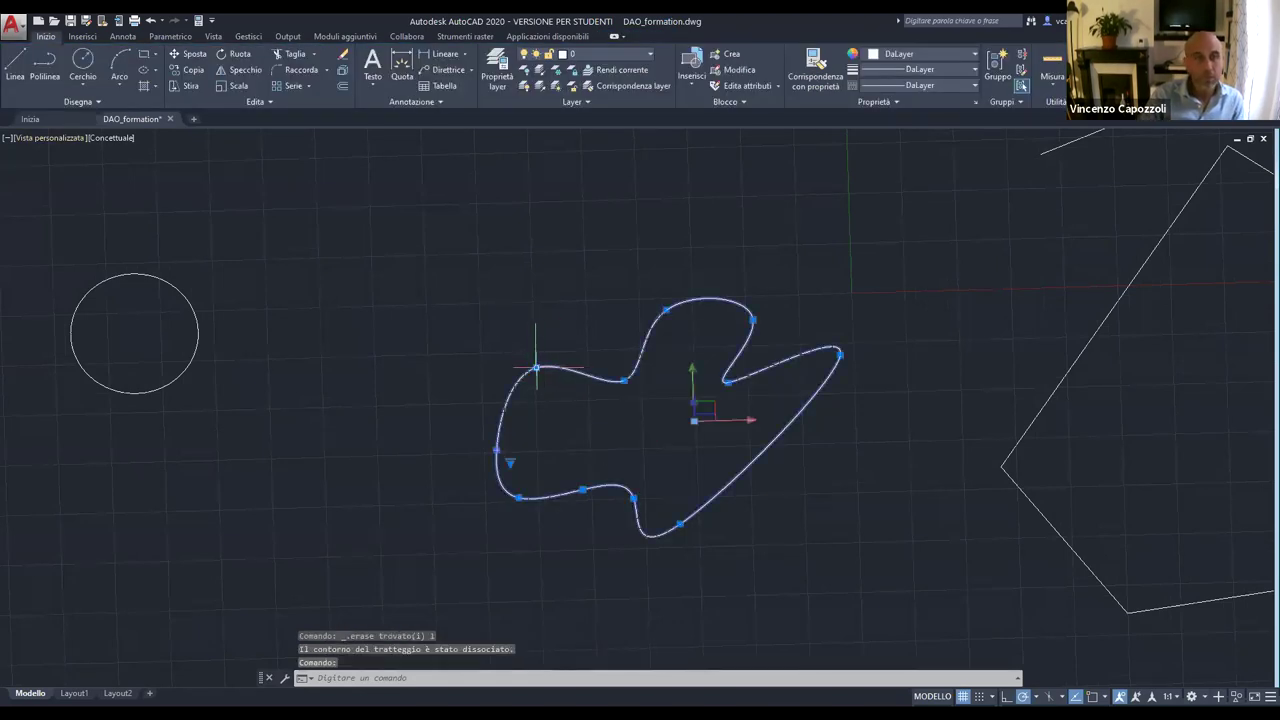
left_click(137, 90)
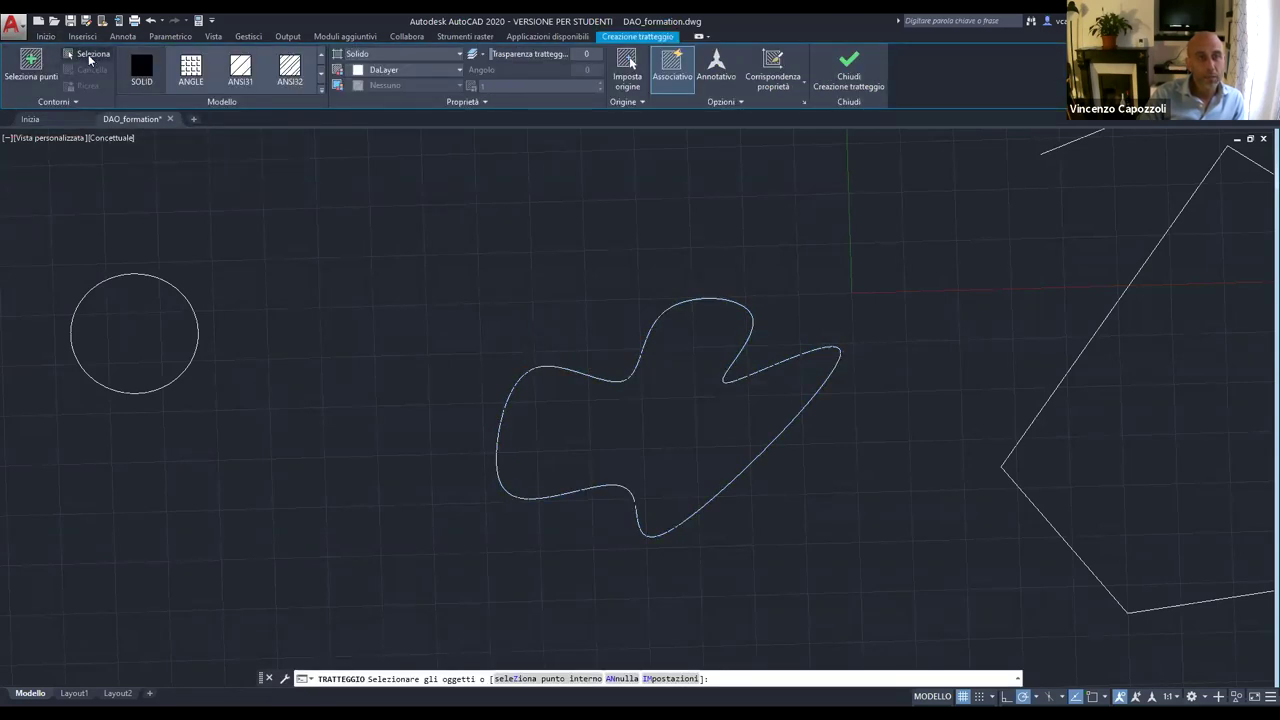
left_click(528, 370)
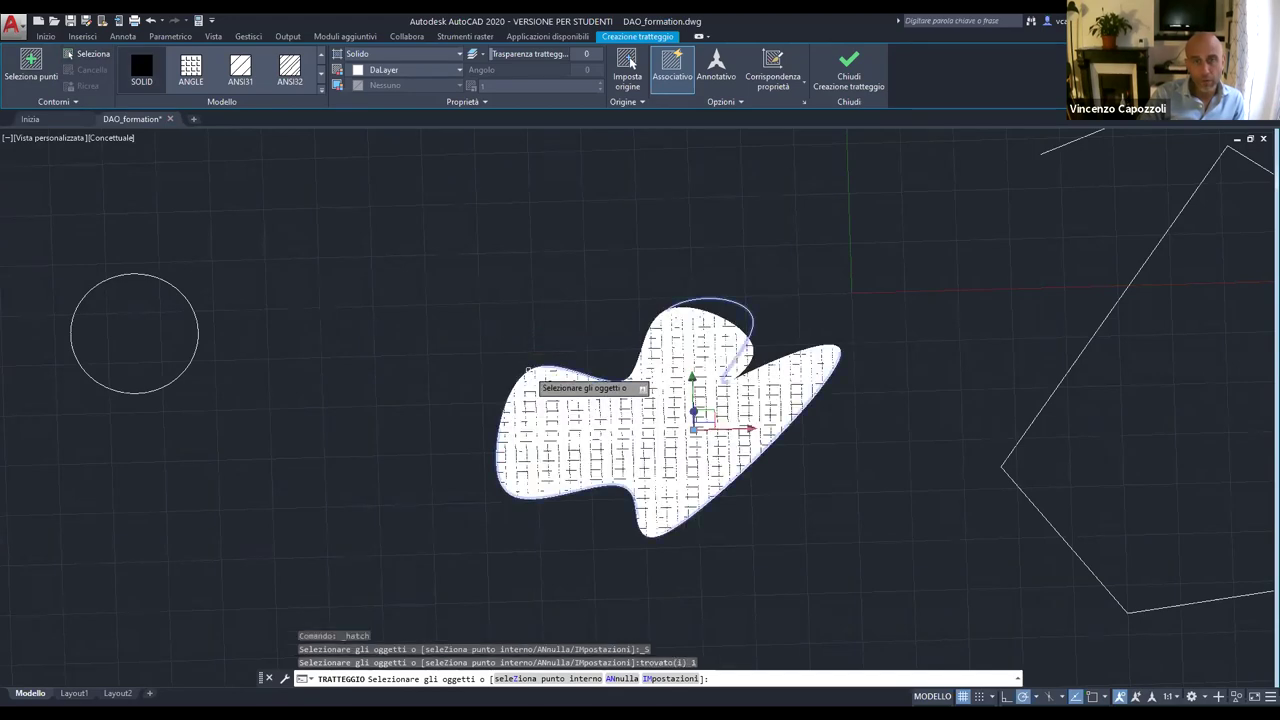
left_click(141, 72)
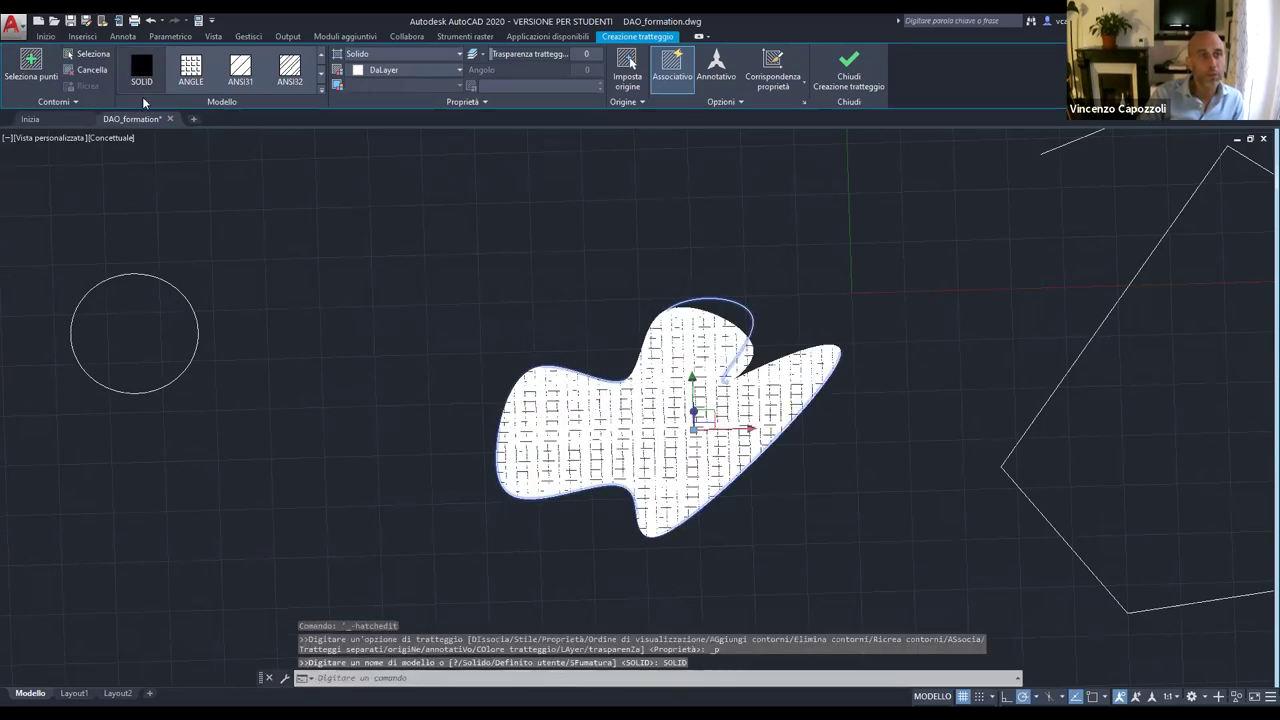
scroll(583, 403, "up", 2)
scroll(583, 403, "up", 3)
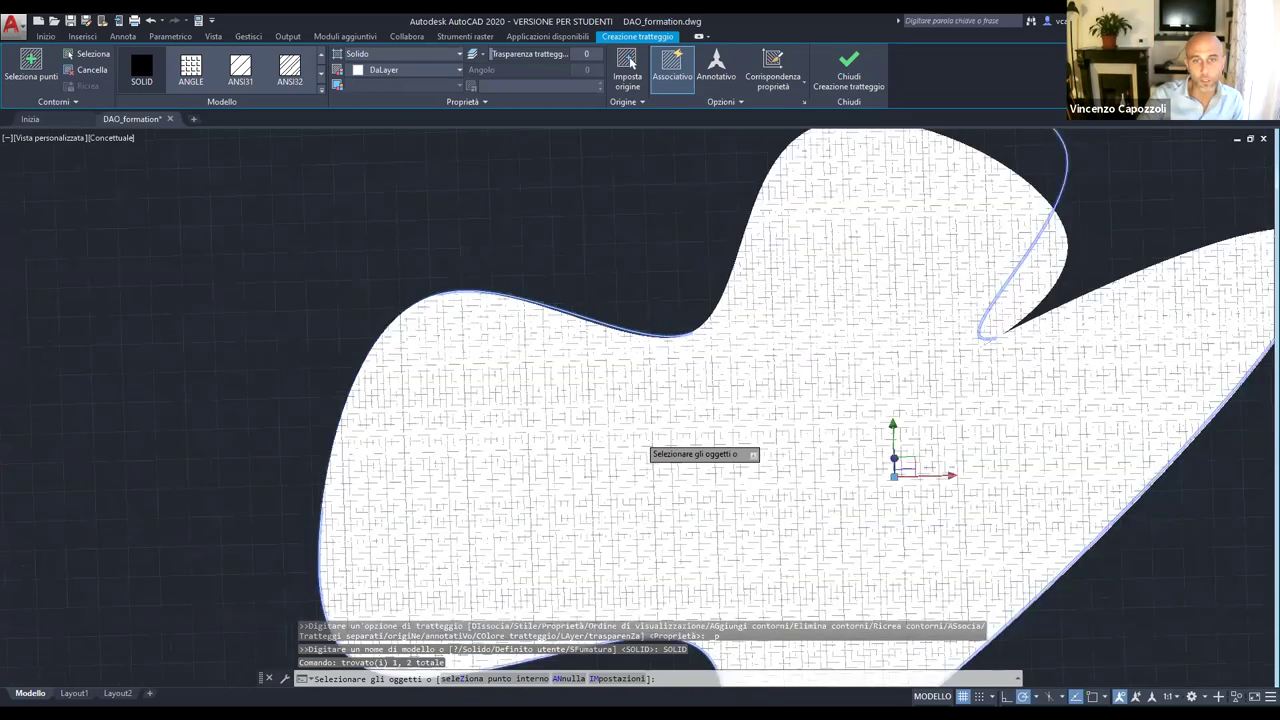
scroll(645, 450, "up", 2)
scroll(645, 450, "up", 2)
scroll(645, 450, "down", 4)
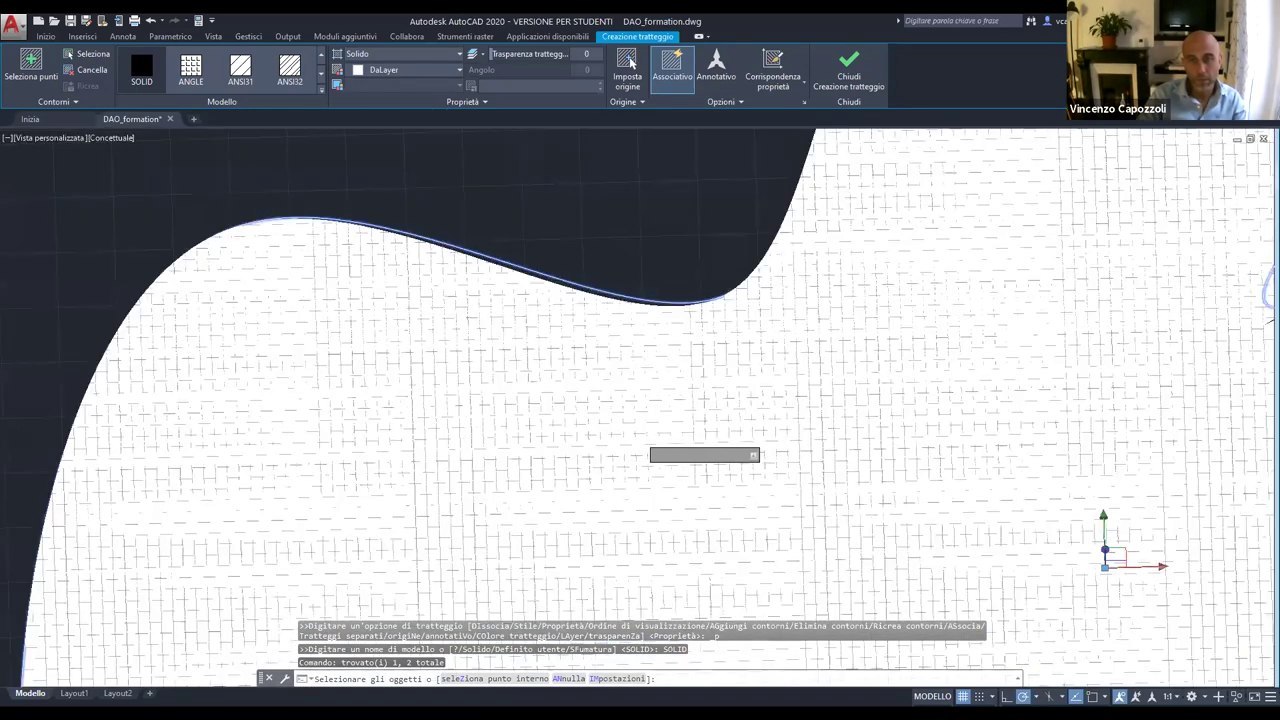
scroll(645, 450, "down", 3)
scroll(700, 467, "down", 2)
key("Escape")
key("Delete")
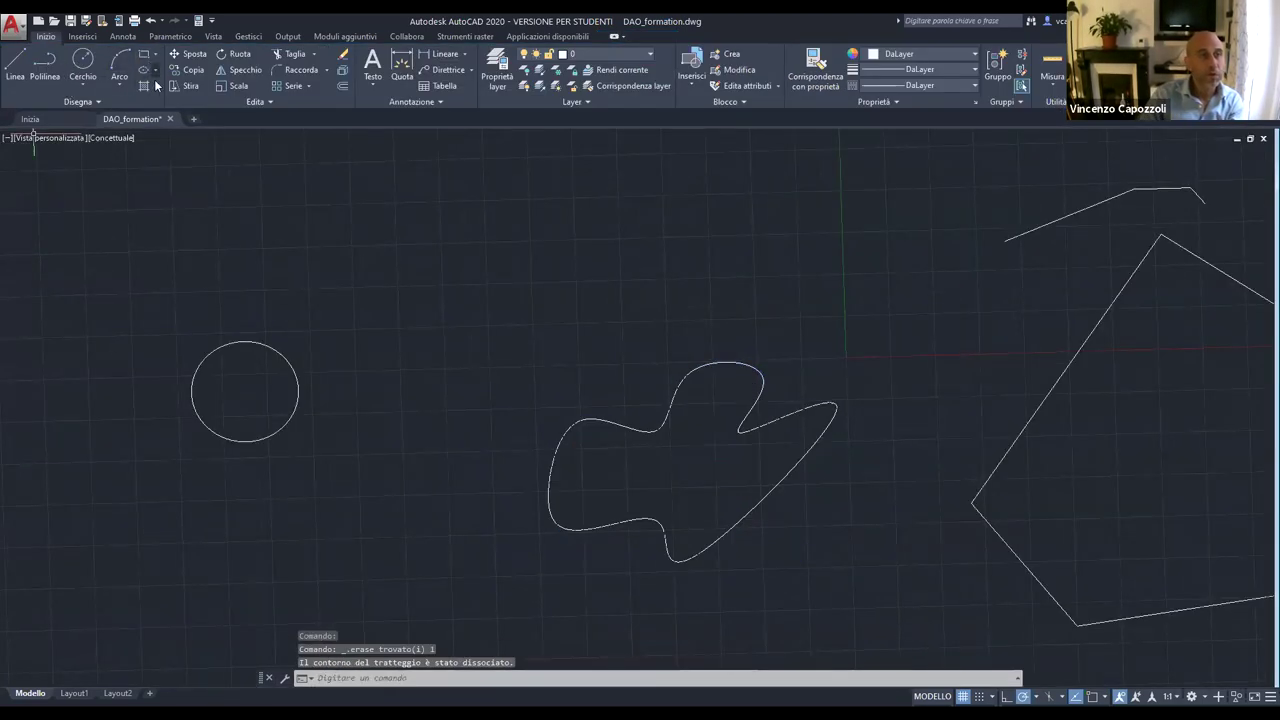
Hatch the circle, then delete that first hatch fill.
left_click(142, 86)
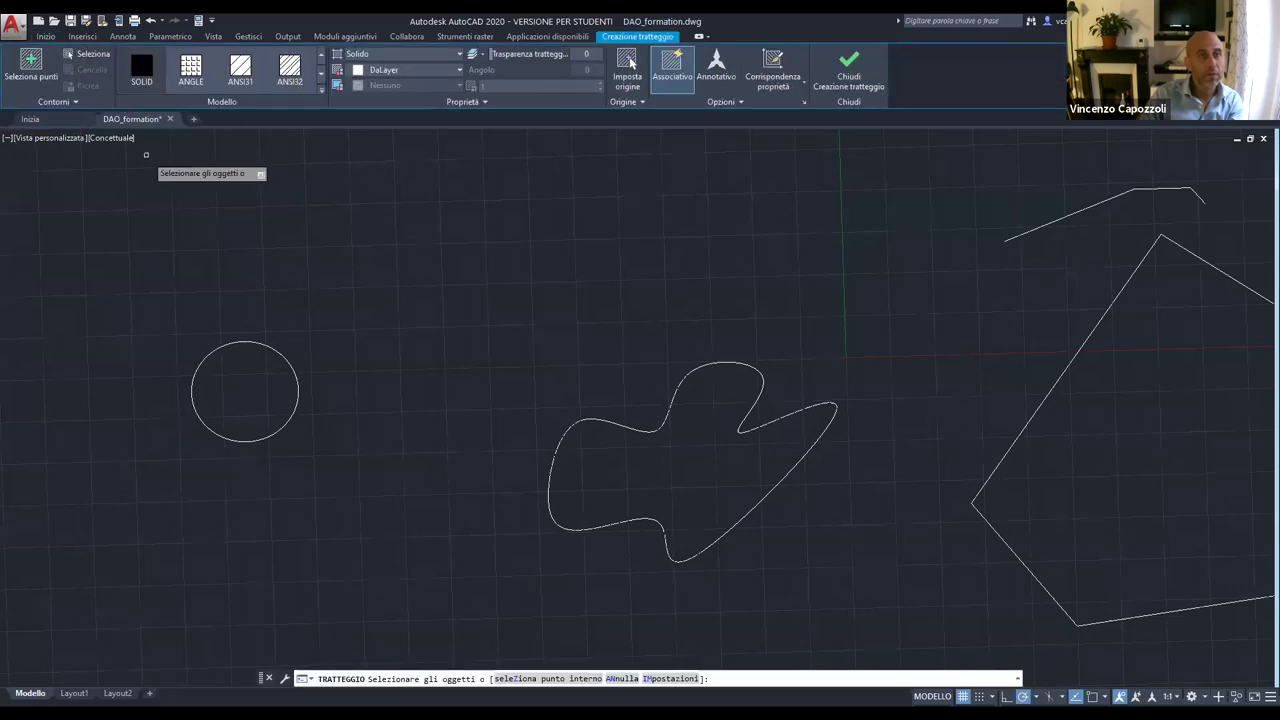
left_click(243, 343)
key("Return")
left_click(244, 390)
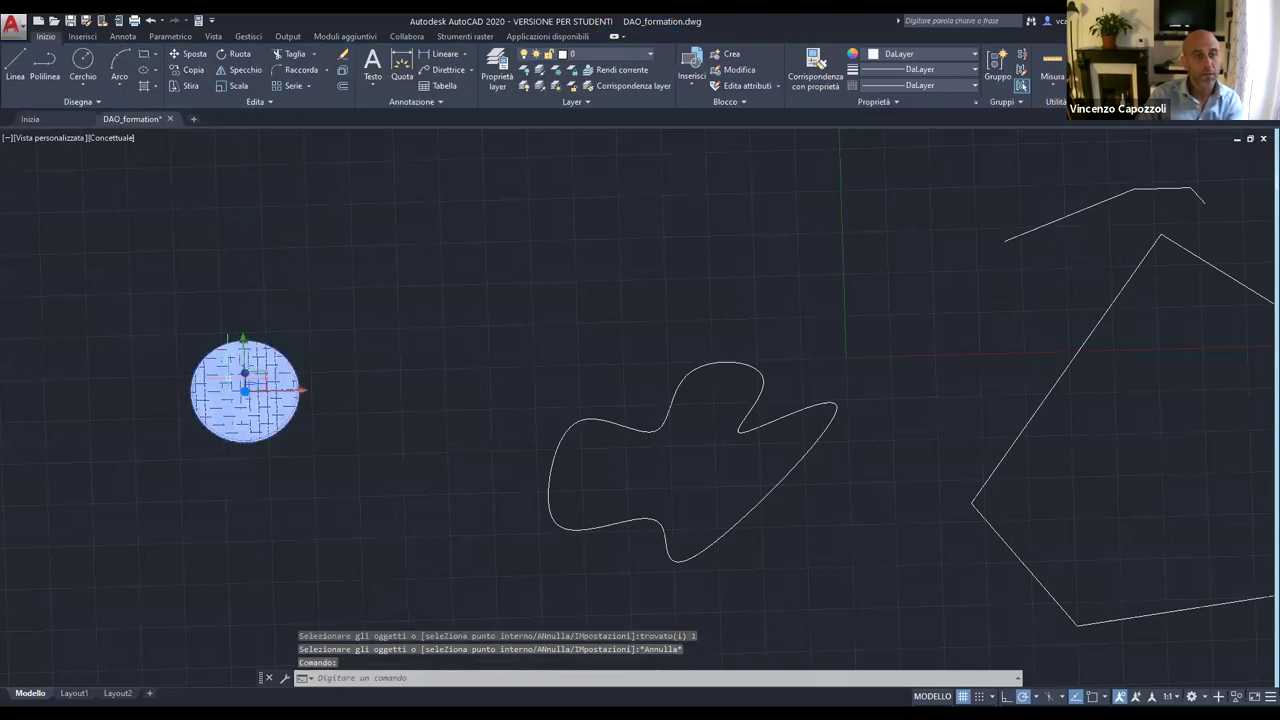
key("Delete")
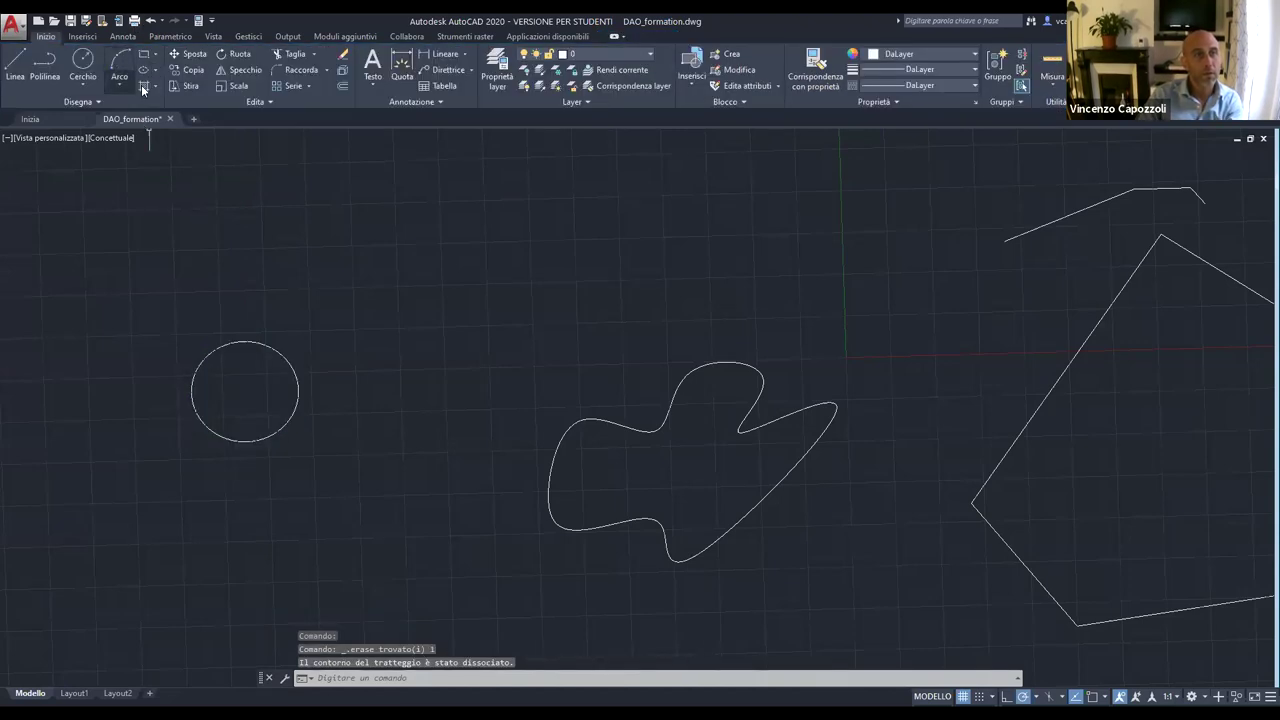
Re-hatch the circle by picking a point inside it with Seleziona punti.
left_click(141, 84)
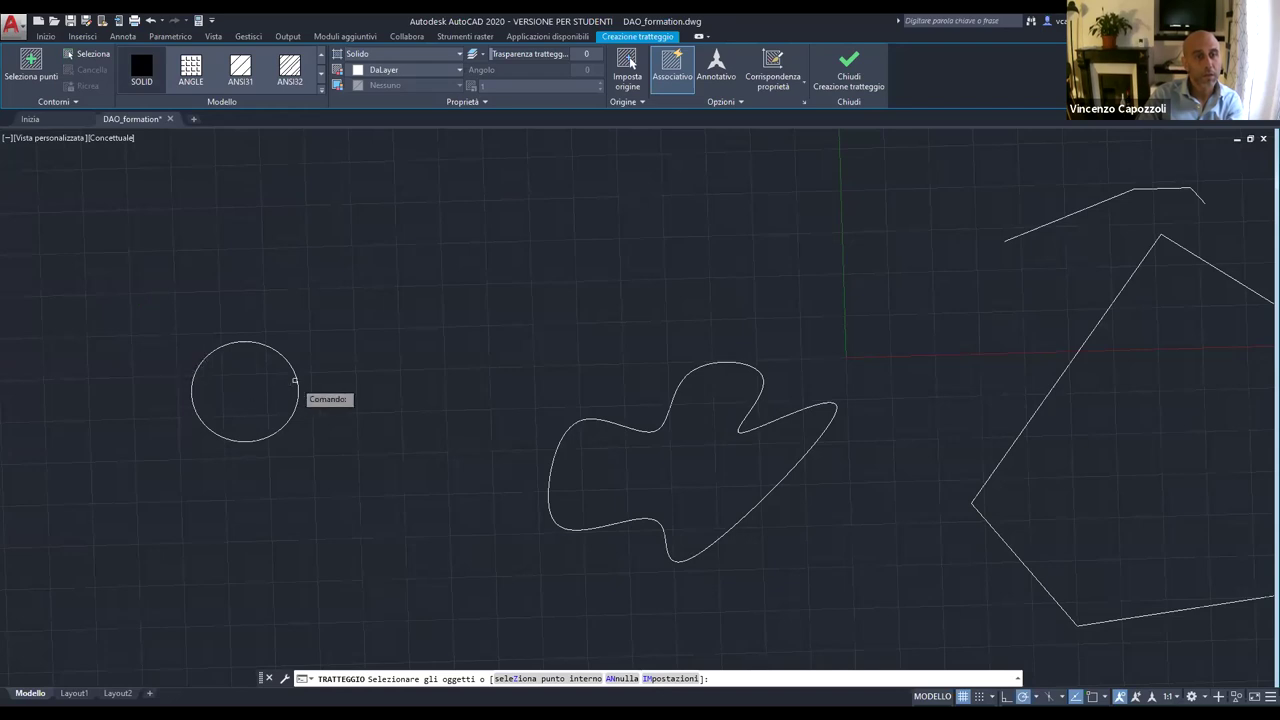
left_click(35, 70)
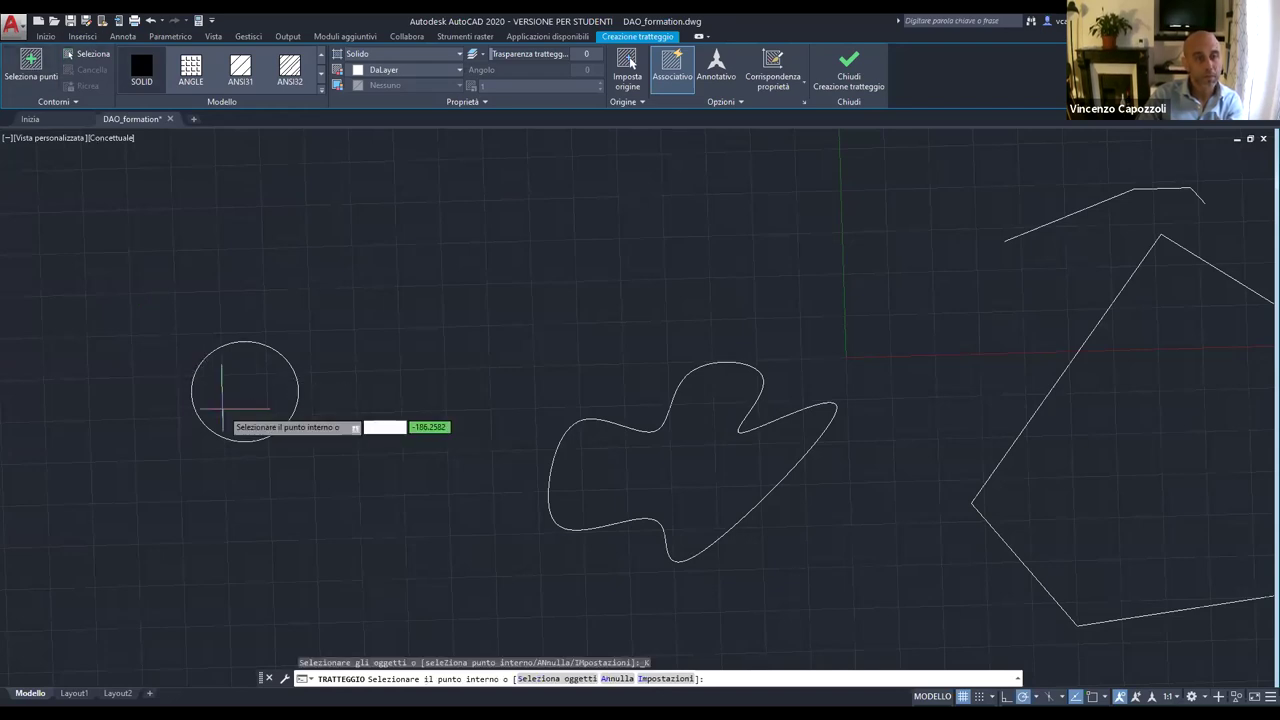
left_click(234, 395)
scroll(234, 395, "up", 3)
scroll(236, 398, "up", 3)
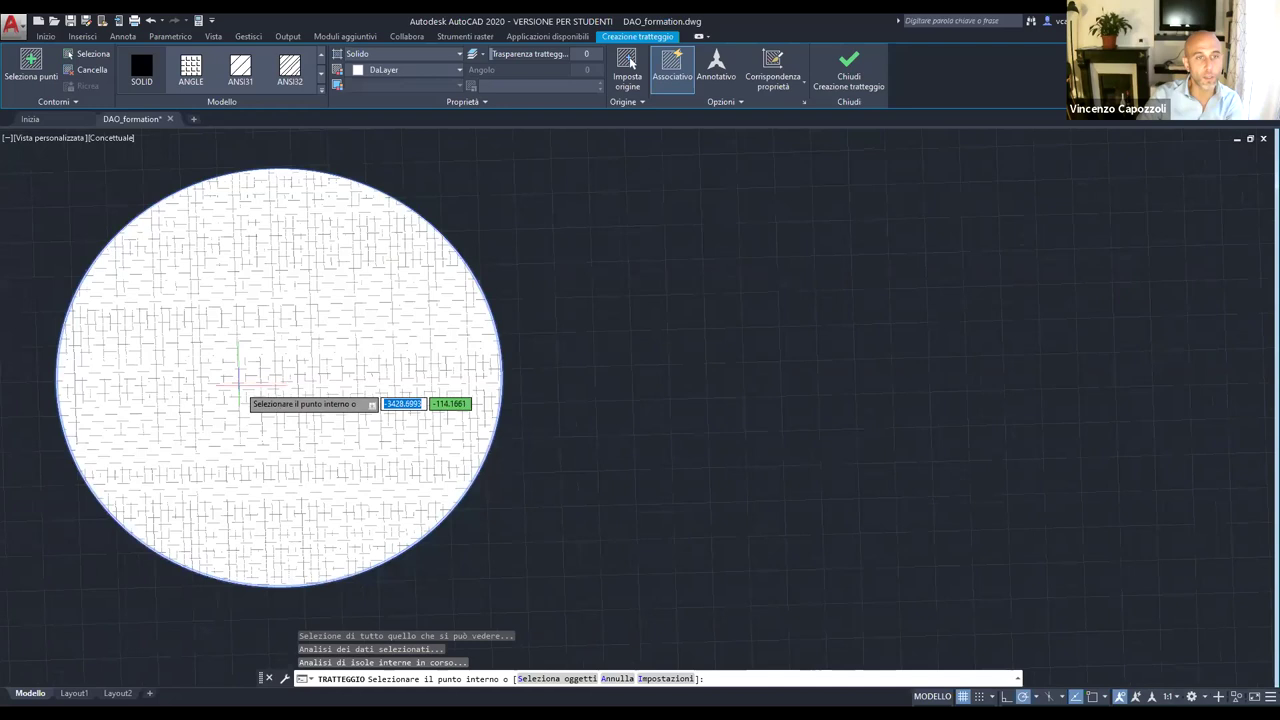
scroll(236, 398, "up", 1)
scroll(238, 392, "up", 3)
scroll(240, 385, "down", 6)
left_click(240, 383)
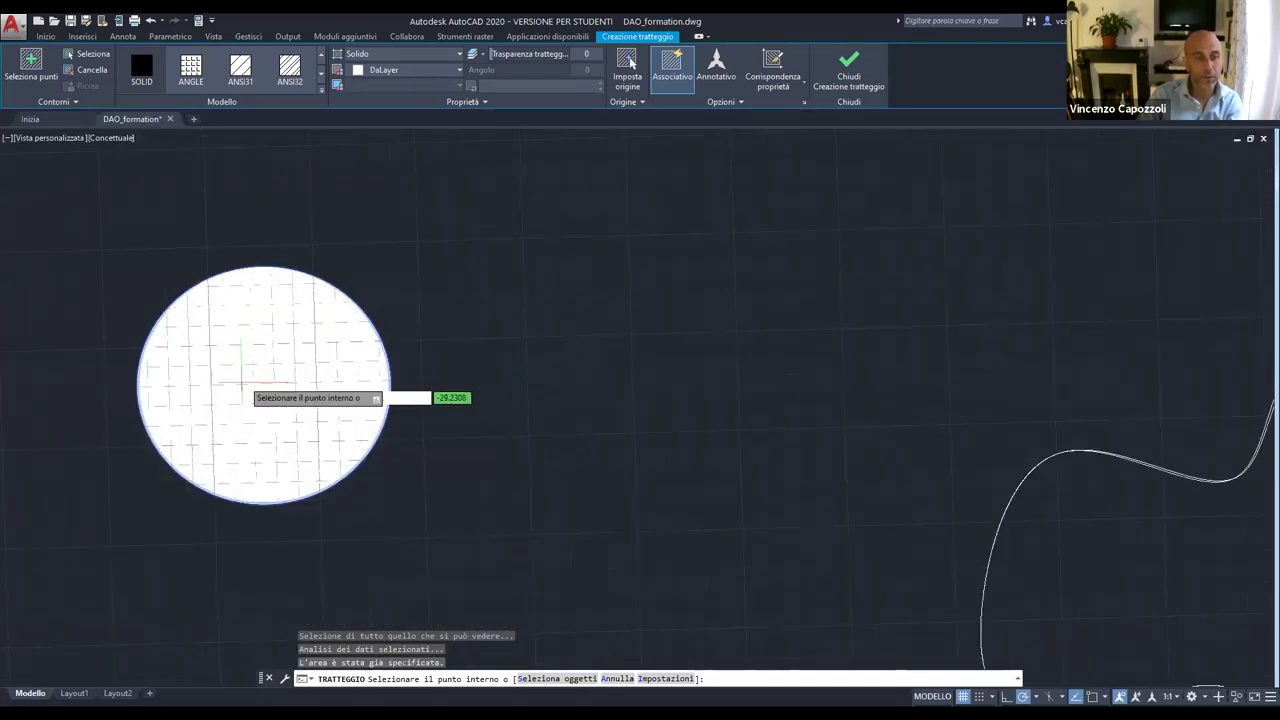
scroll(240, 383, "down", 4)
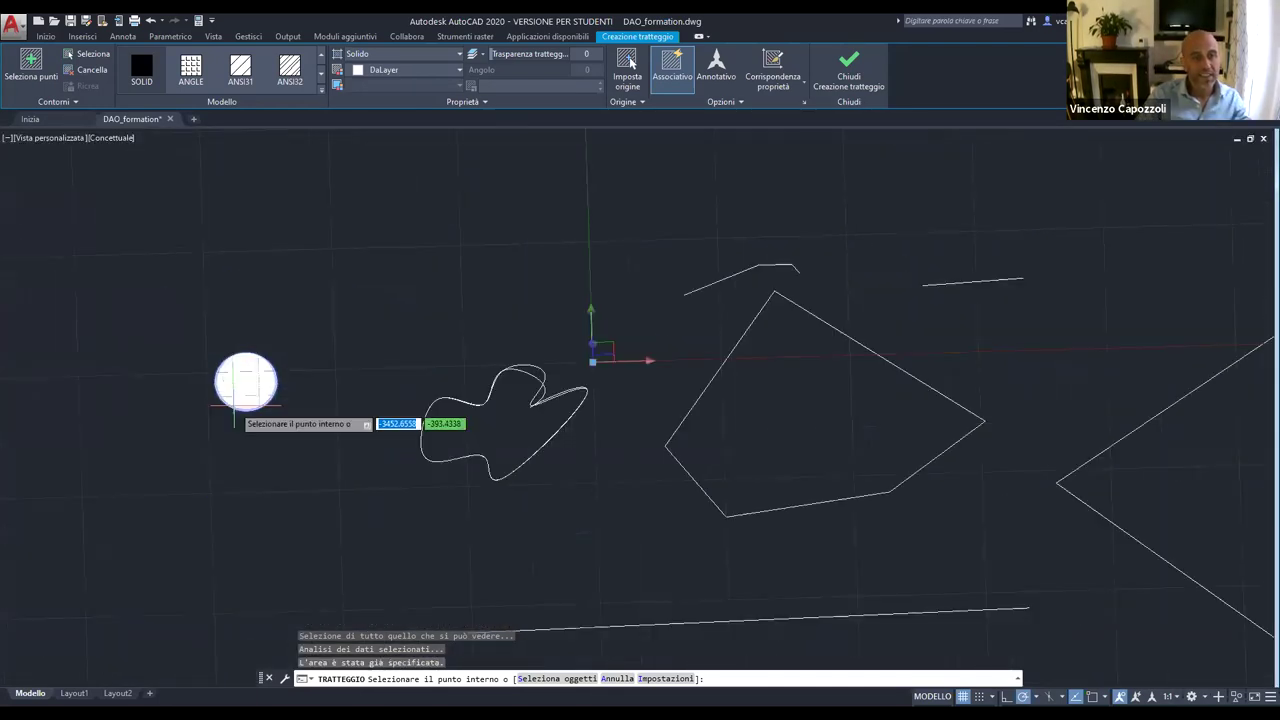
scroll(238, 410, "up", 1)
key("Escape")
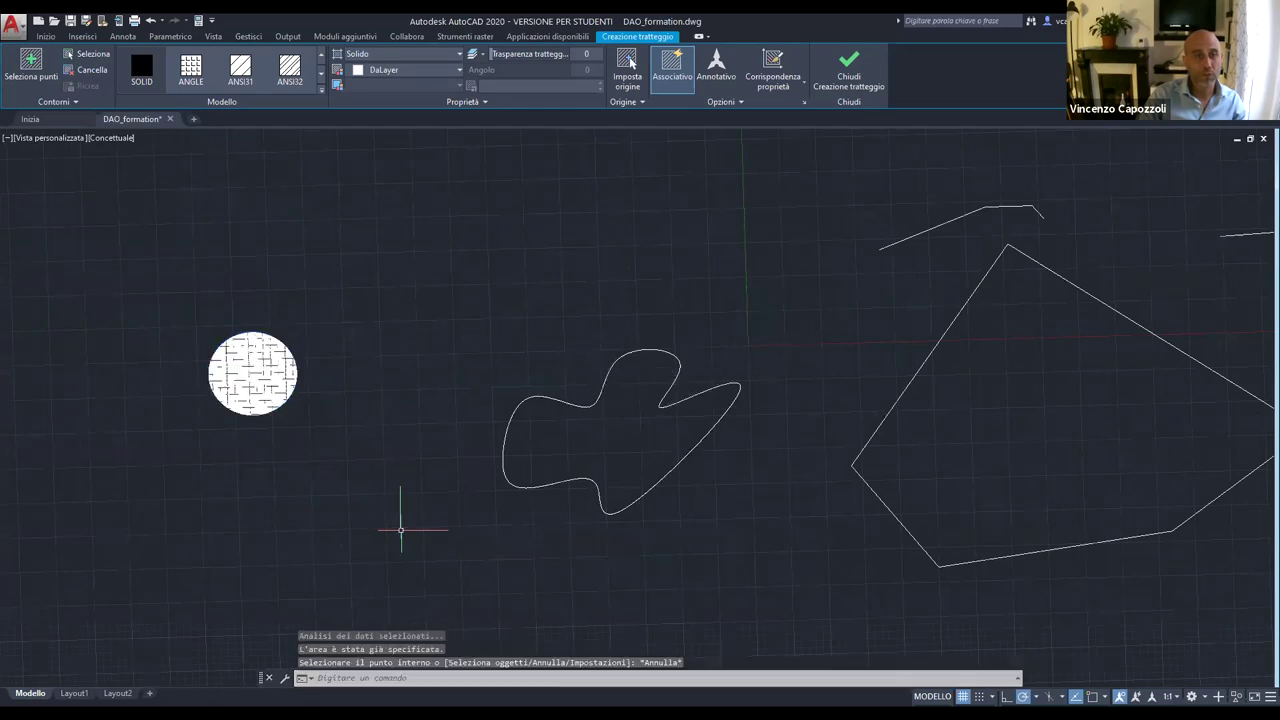
Select the circle's hatch, check its right-click options, then deselect it.
left_click(265, 376)
right_click(268, 376)
key("Escape")
right_click(255, 378)
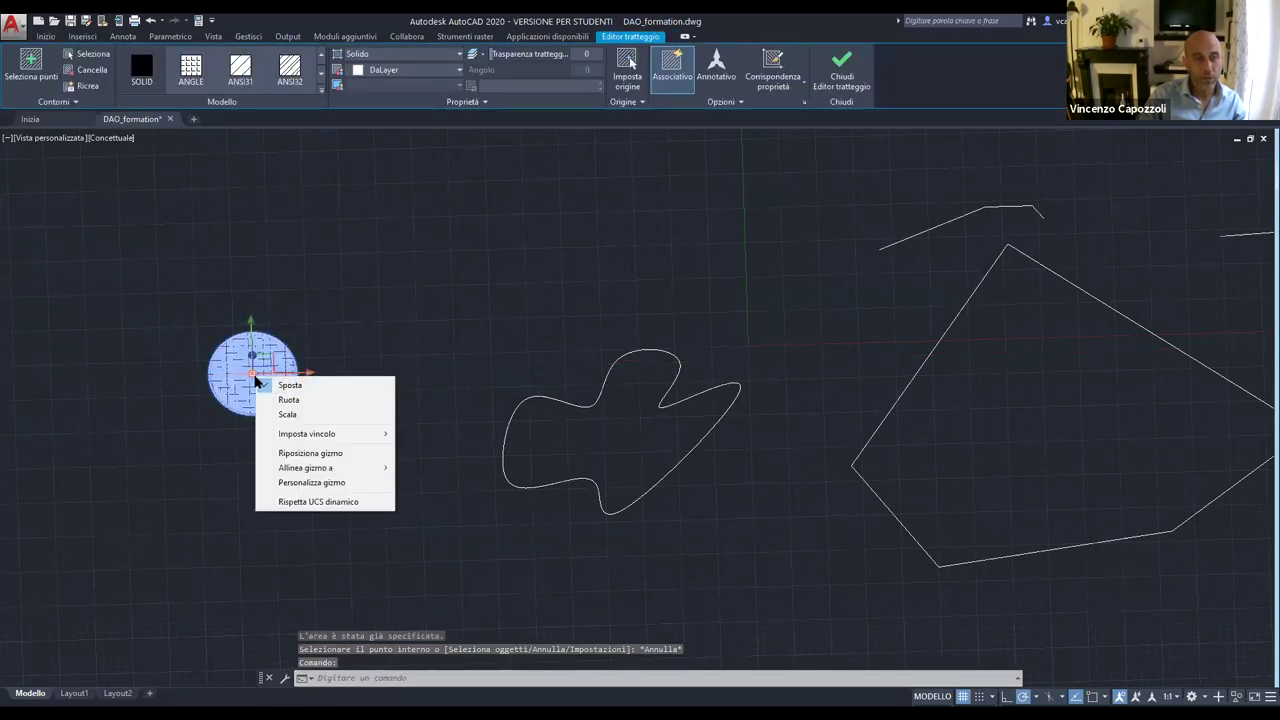
key("Escape")
key("Escape")
scroll(267, 447, "up", 2)
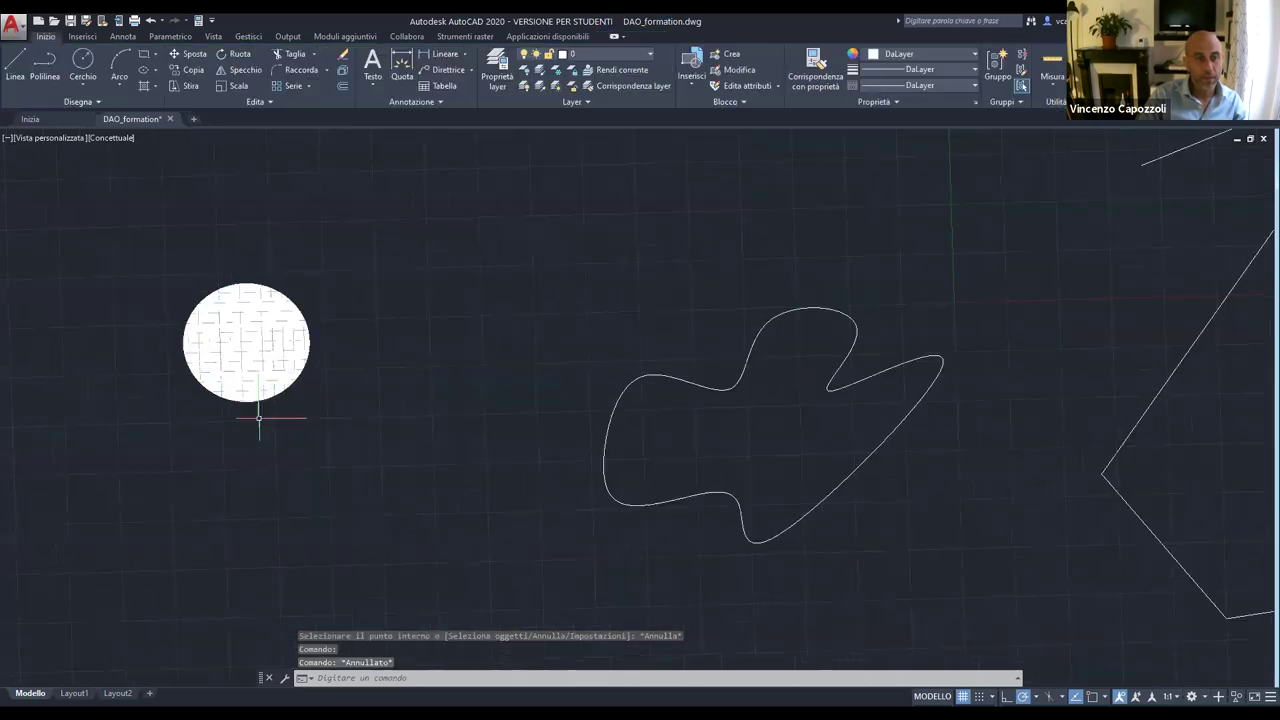
Browse the circle hatch's pattern palette, keep SOLID, and close the Hatch Editor.
left_click(228, 294)
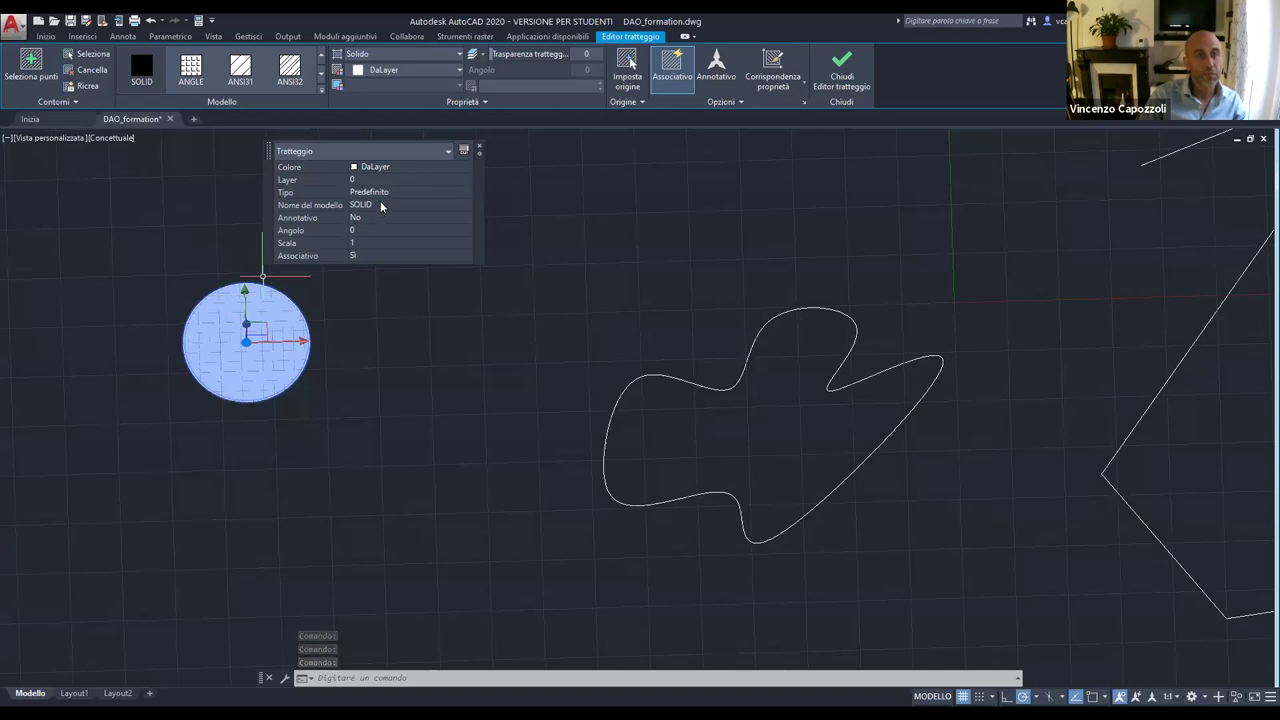
left_click(452, 205)
left_click(464, 205)
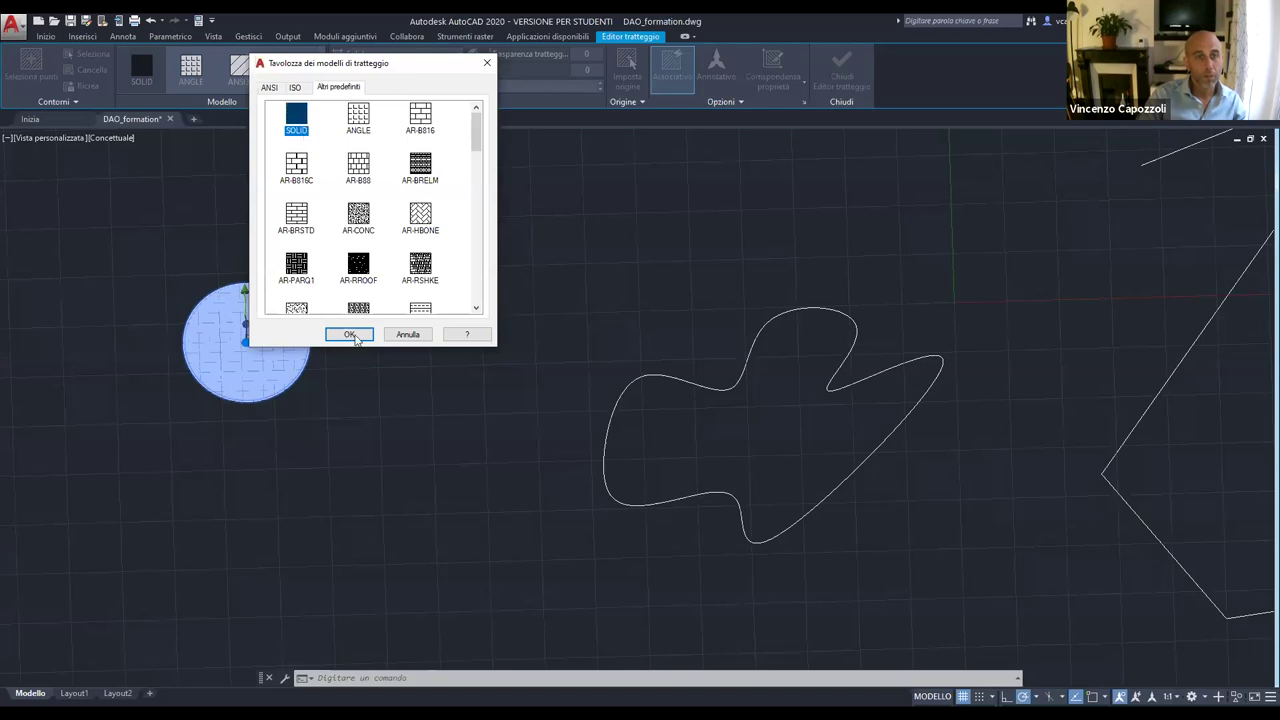
left_click(350, 335)
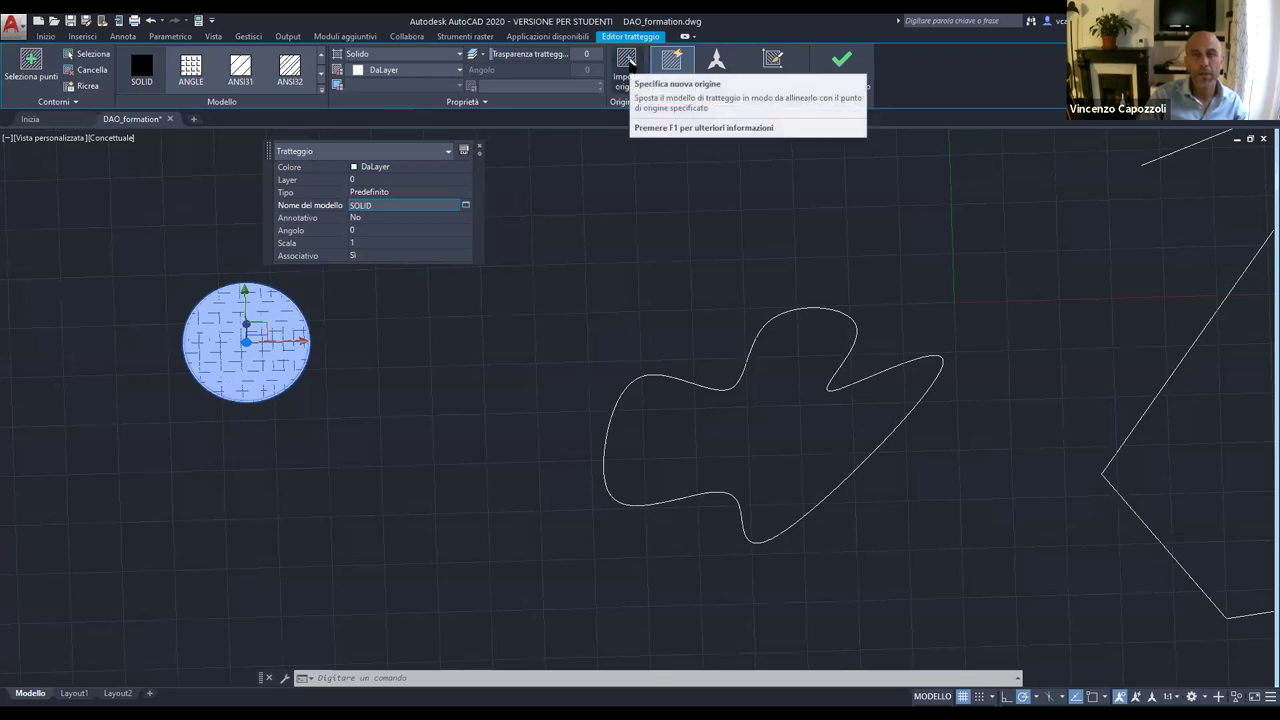
left_click(842, 68)
Clear the selection, zoom around the drawing, and reselect the circle's hatch.
scroll(255, 333, "up", 3)
scroll(255, 333, "up", 3)
scroll(265, 351, "up", 3)
key("Escape")
key("Escape")
scroll(350, 320, "down", 10)
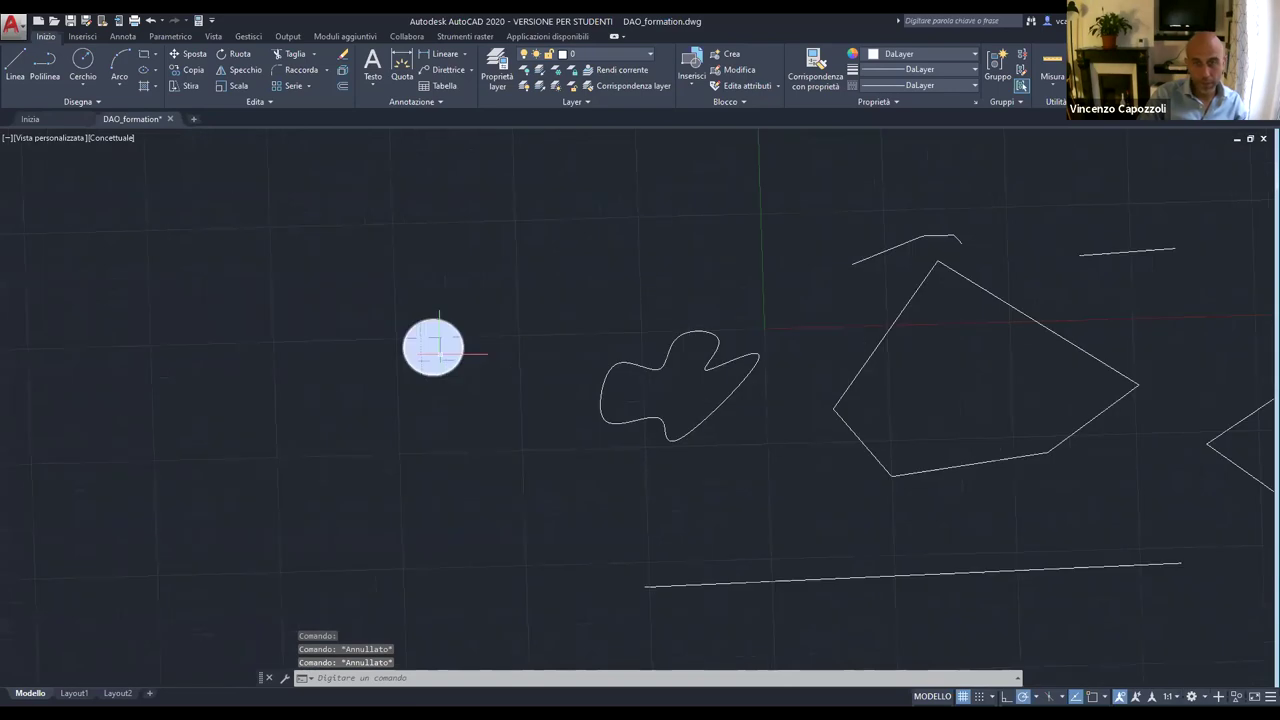
scroll(440, 347, "up", 5)
scroll(472, 340, "up", 3)
scroll(594, 380, "up", 3)
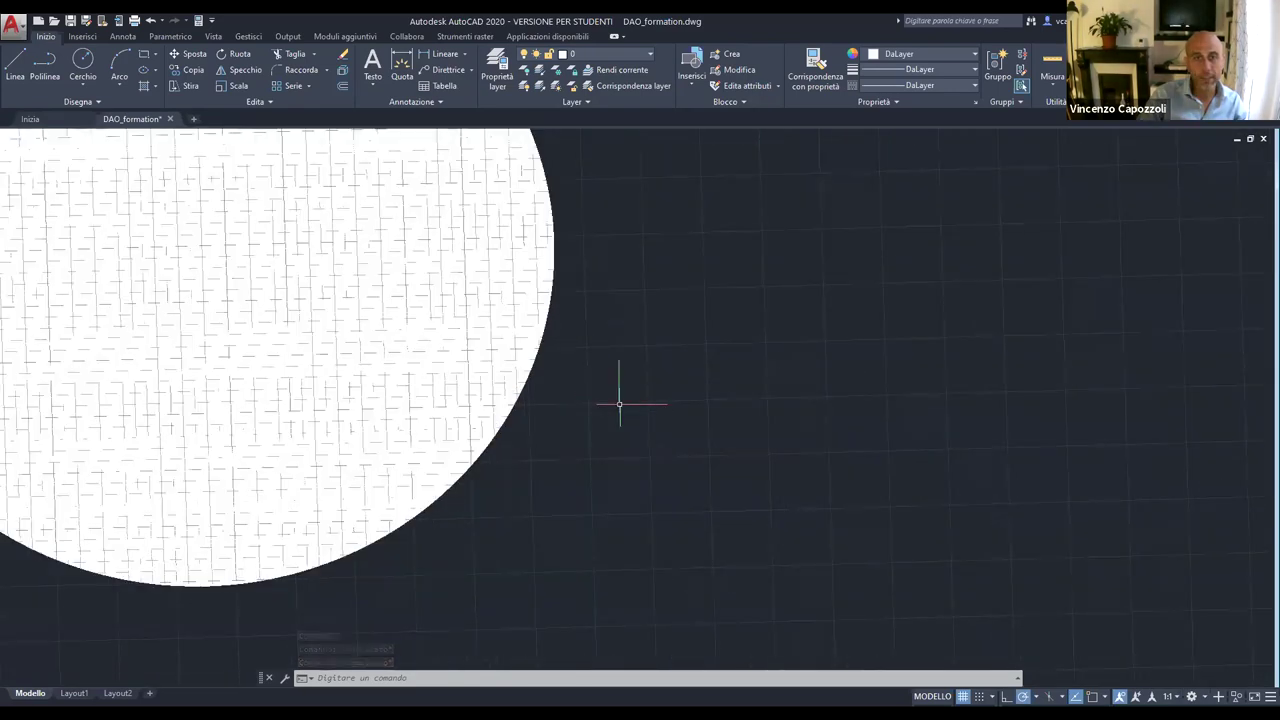
scroll(619, 404, "down", 3)
left_click(563, 385)
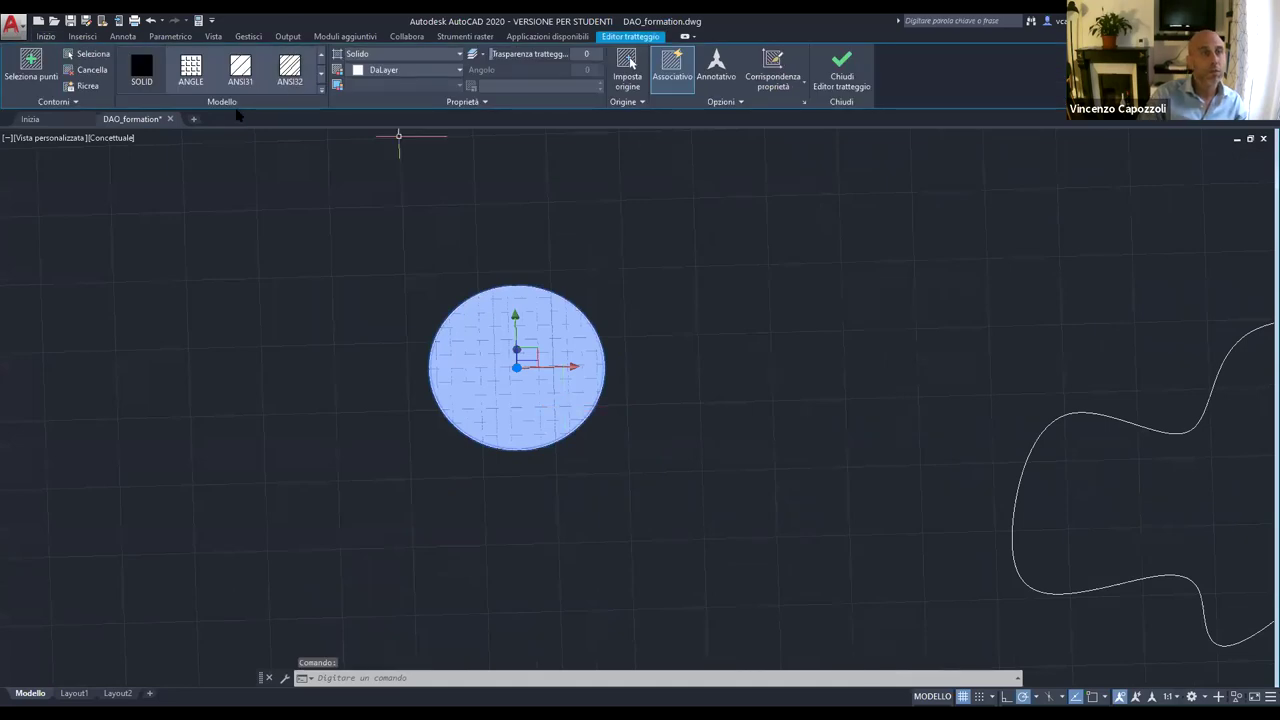
Change the selected circle fill's colour to yellow (248,215,49).
left_click(71, 102)
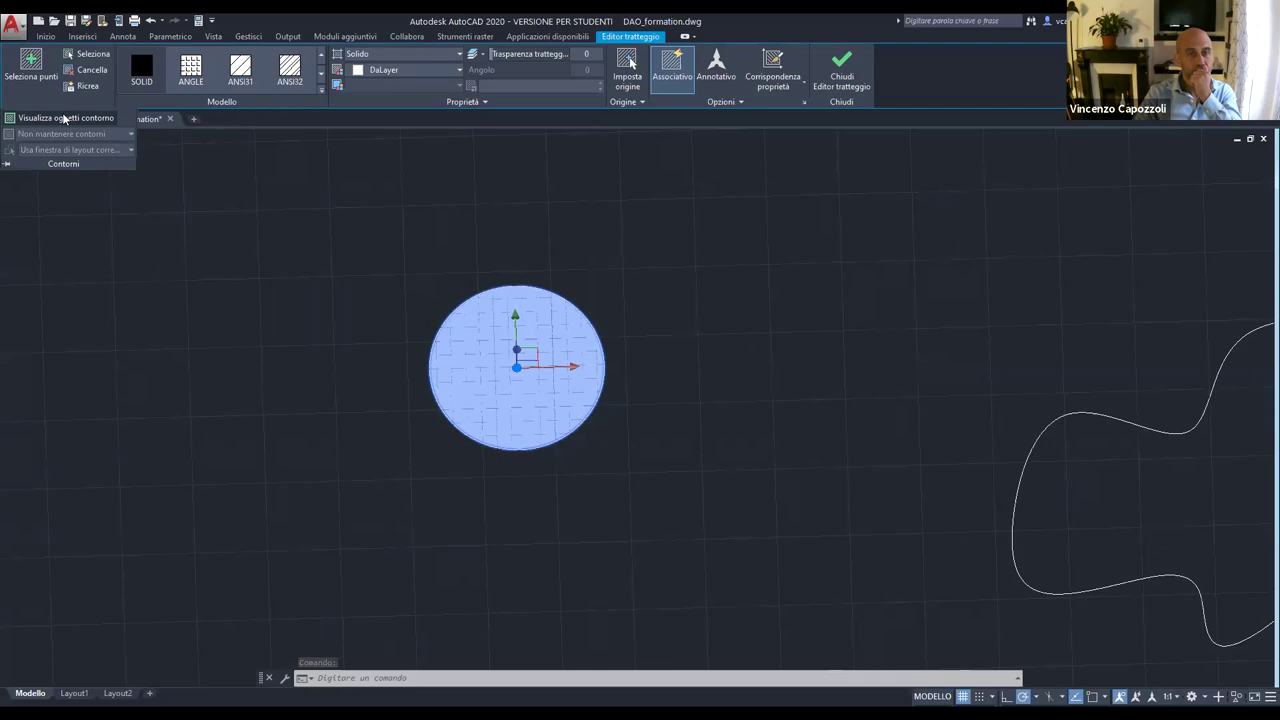
left_click(53, 73)
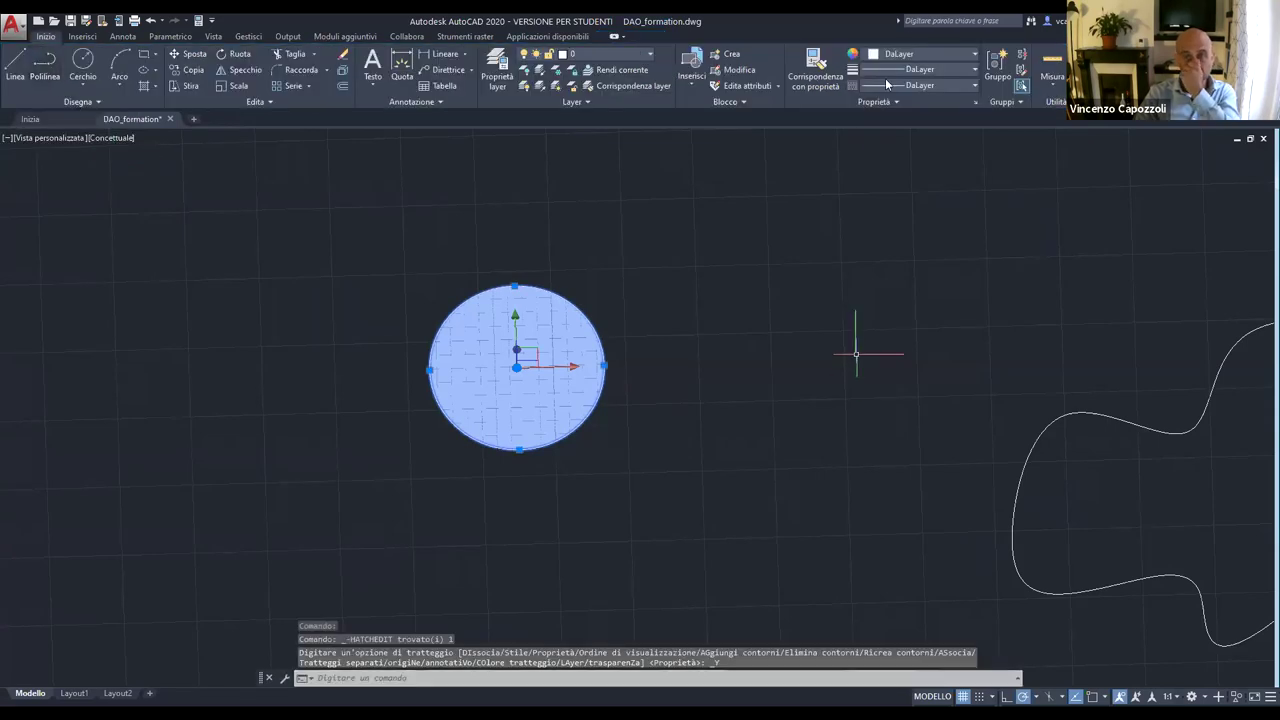
left_click(904, 54)
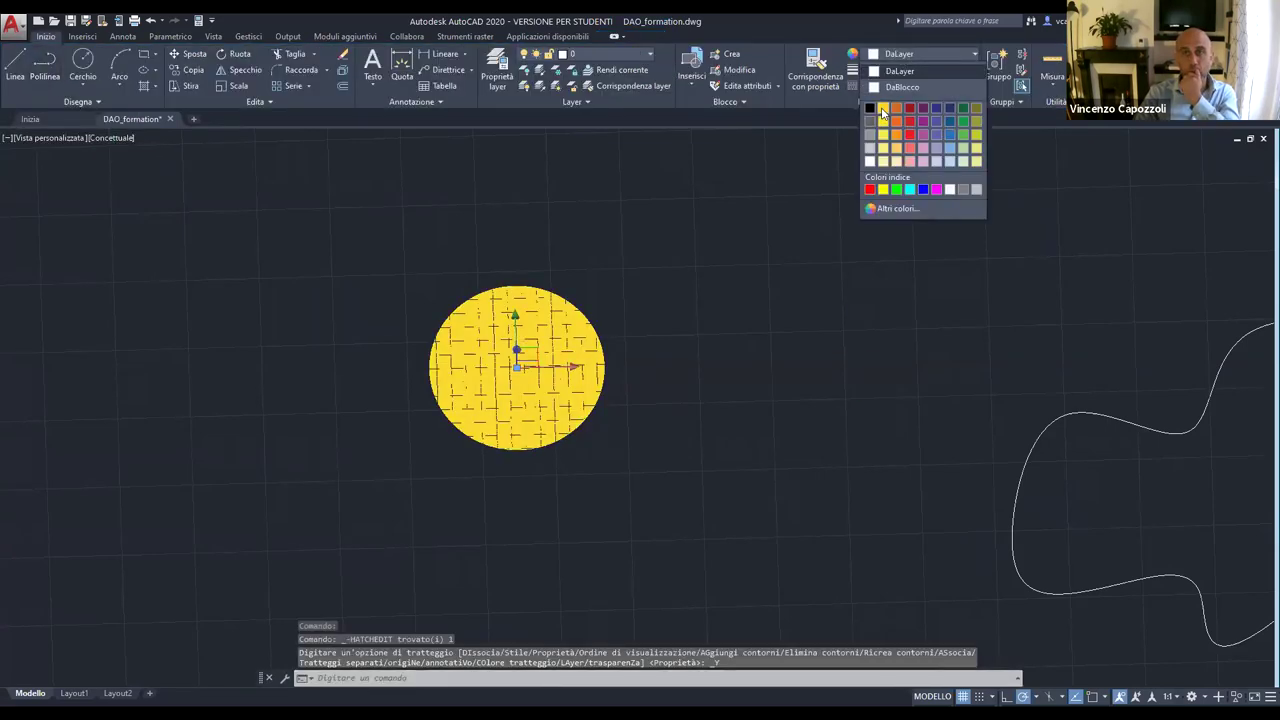
left_click(882, 110)
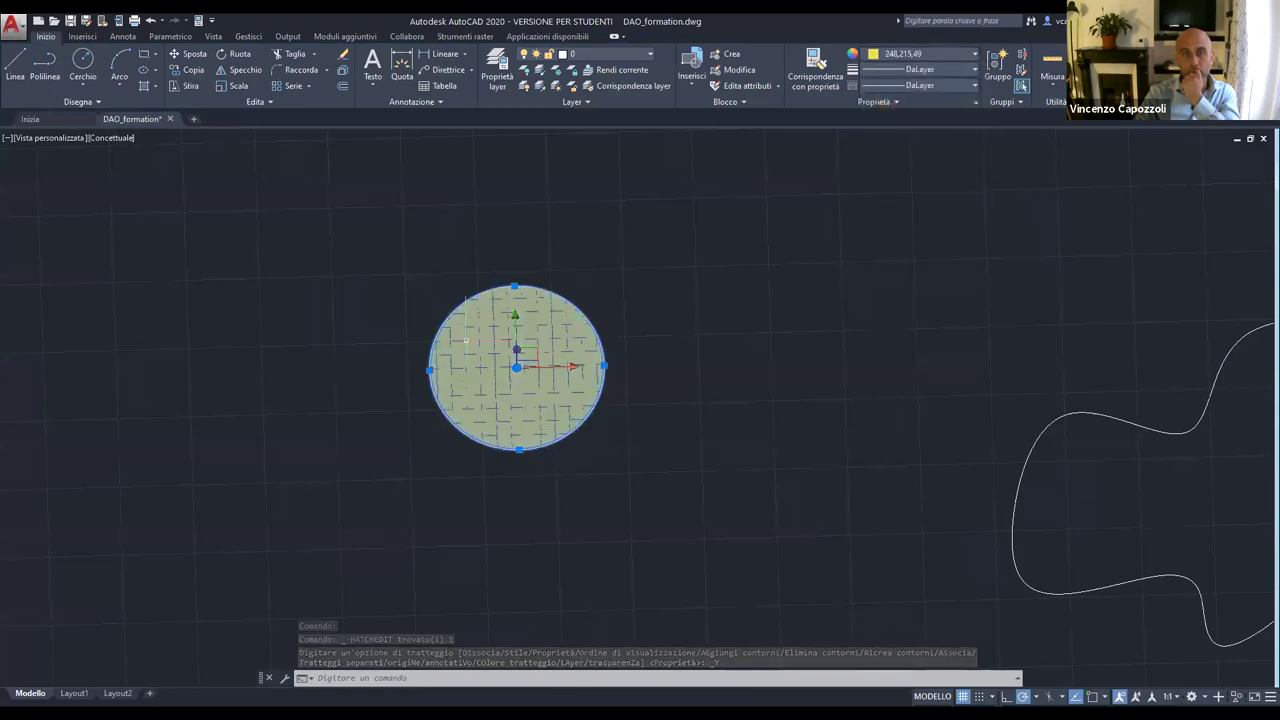
Toggle the drawing grid display and deselect the yellow fill.
scroll(475, 340, "up", 4)
left_click(965, 697)
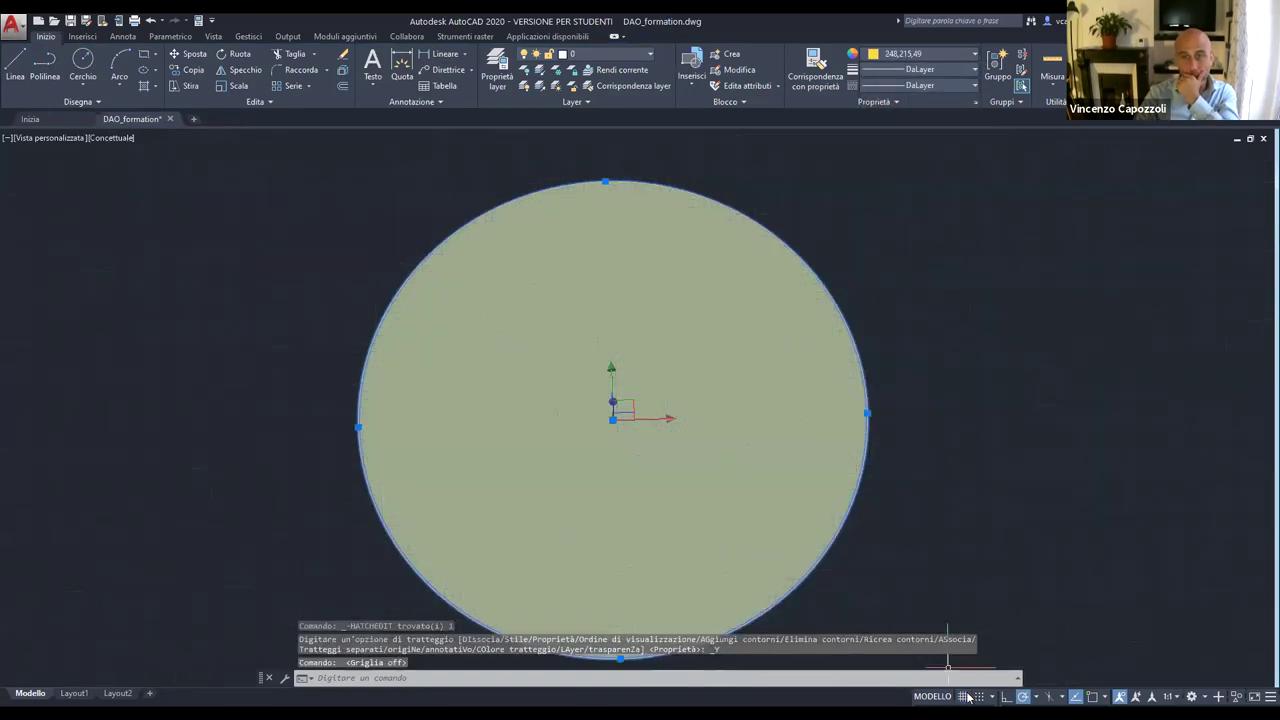
scroll(915, 430, "down", 3)
key("Escape")
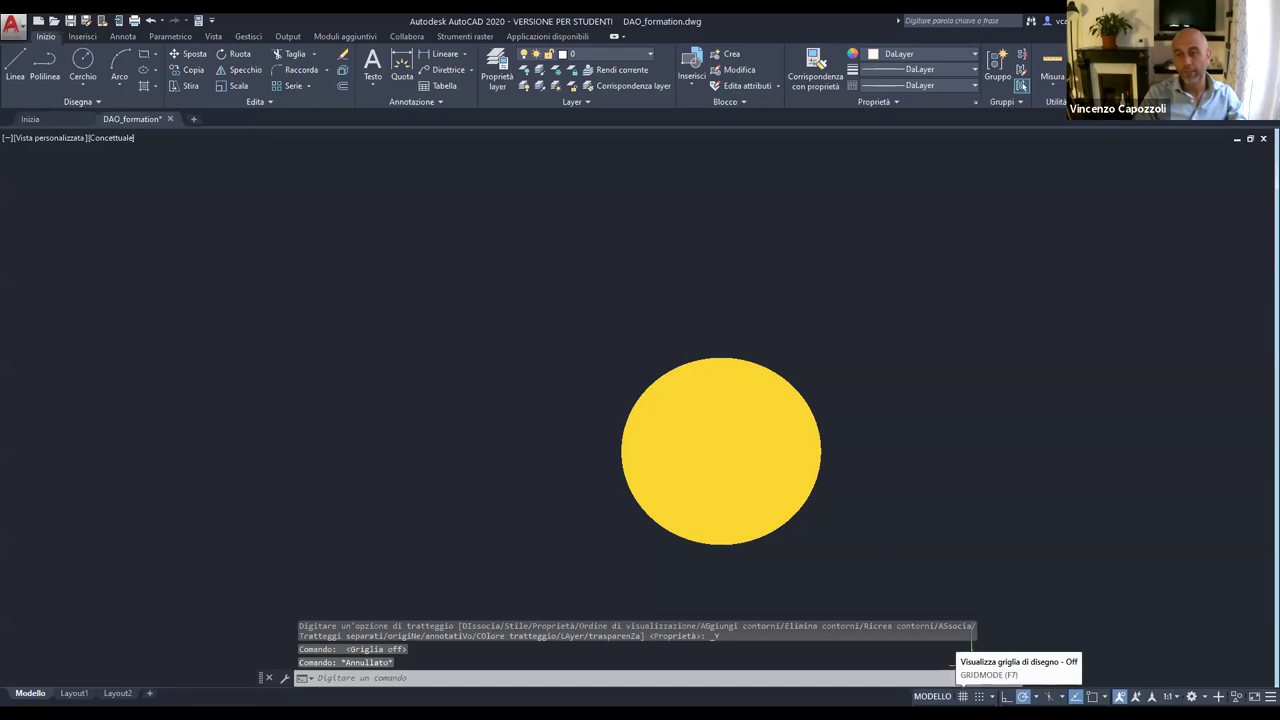
left_click(963, 696)
scroll(740, 430, "up", 2)
scroll(740, 430, "up", 2)
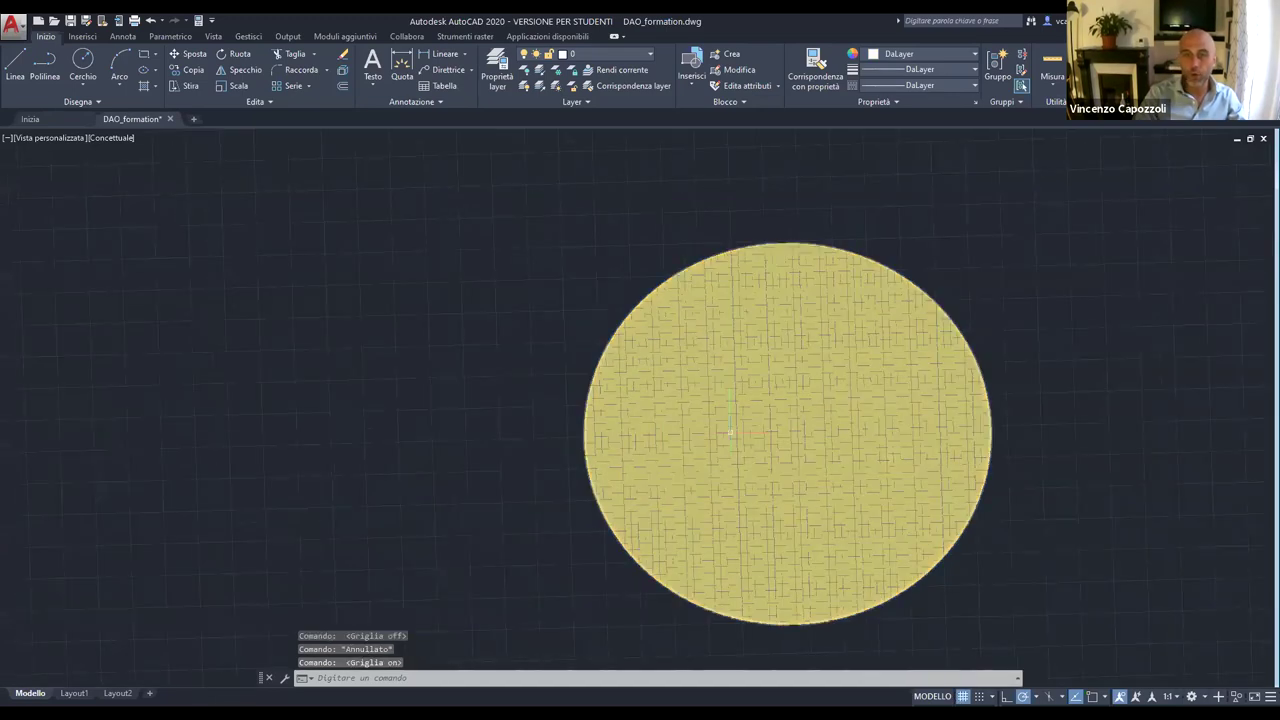
scroll(737, 429, "up", 1)
scroll(737, 429, "up", 1)
scroll(555, 395, "up", 4)
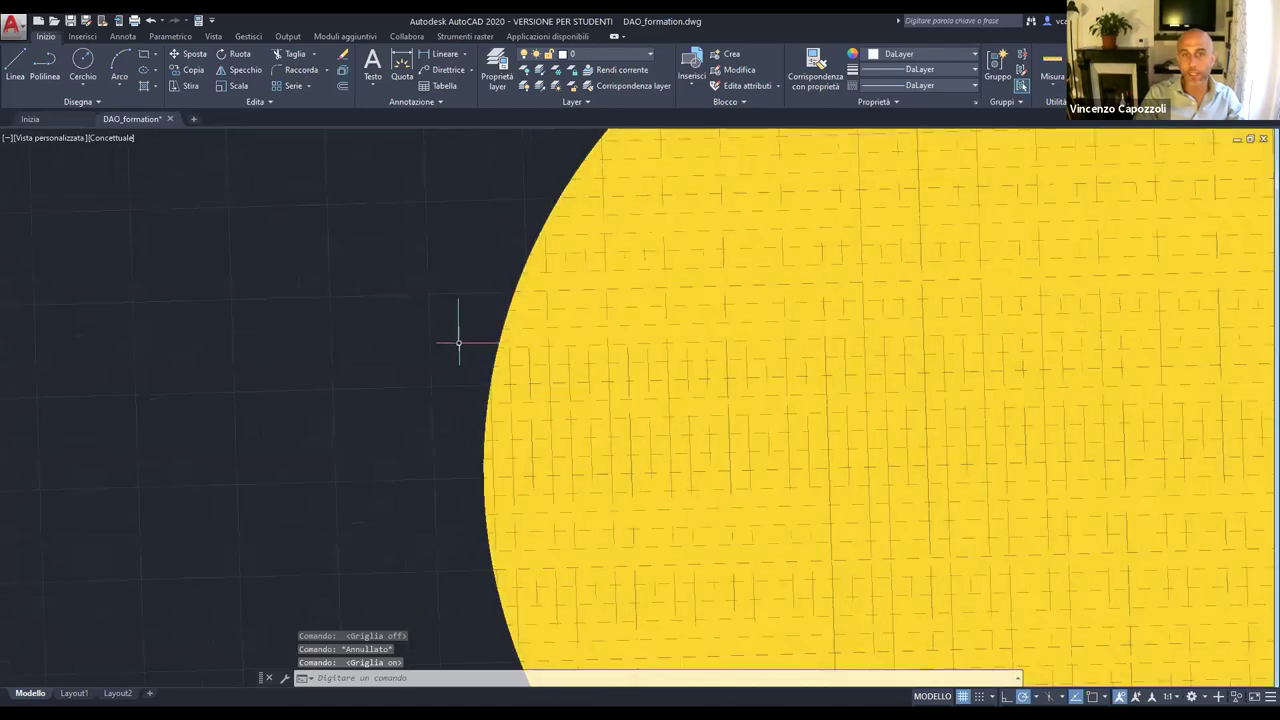
scroll(457, 337, "down", 3)
scroll(457, 337, "down", 6)
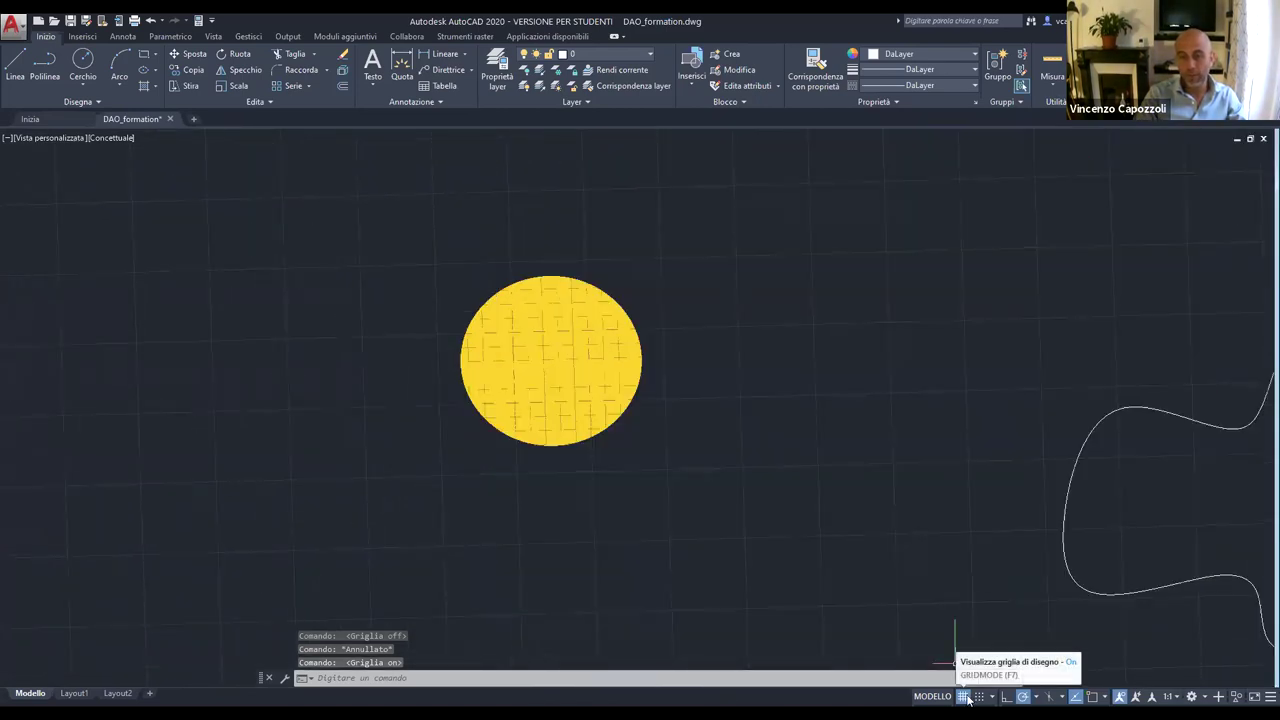
scroll(640, 430, "up", 2)
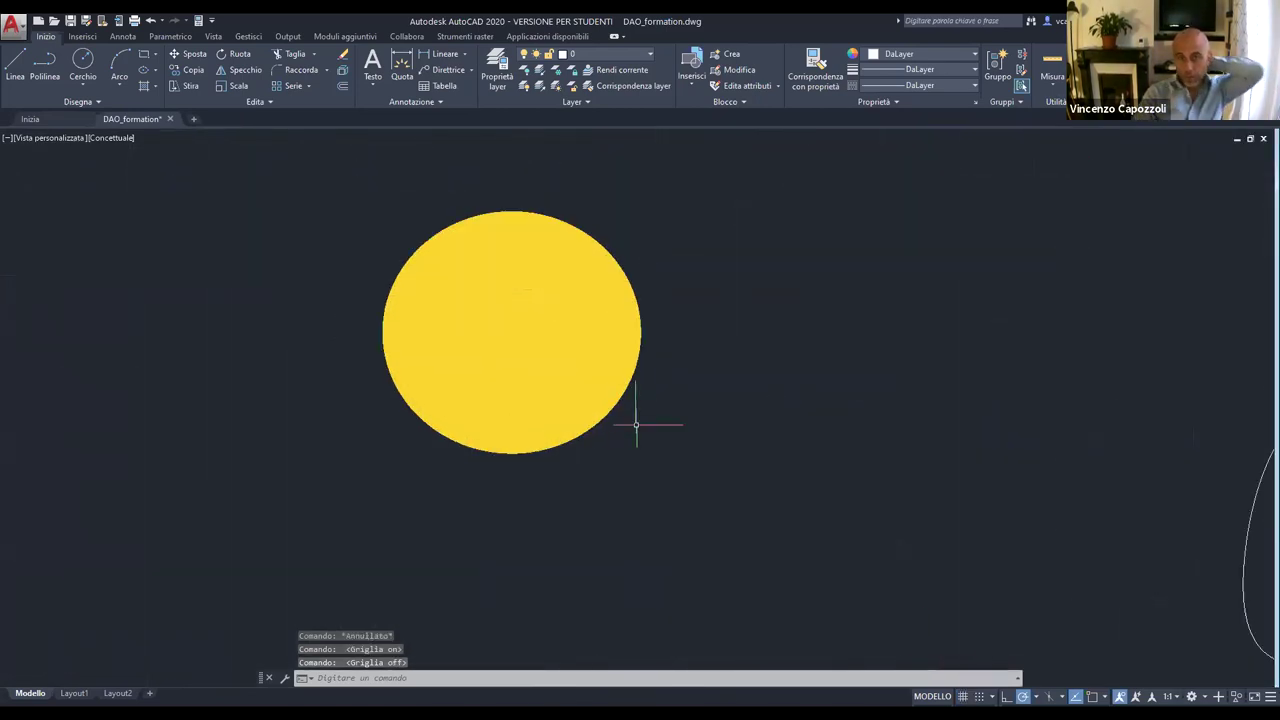
Select the circle's fill and try the ANGLE, AR-BRSTD, AR-CONC and BRICK patterns.
left_click(490, 334)
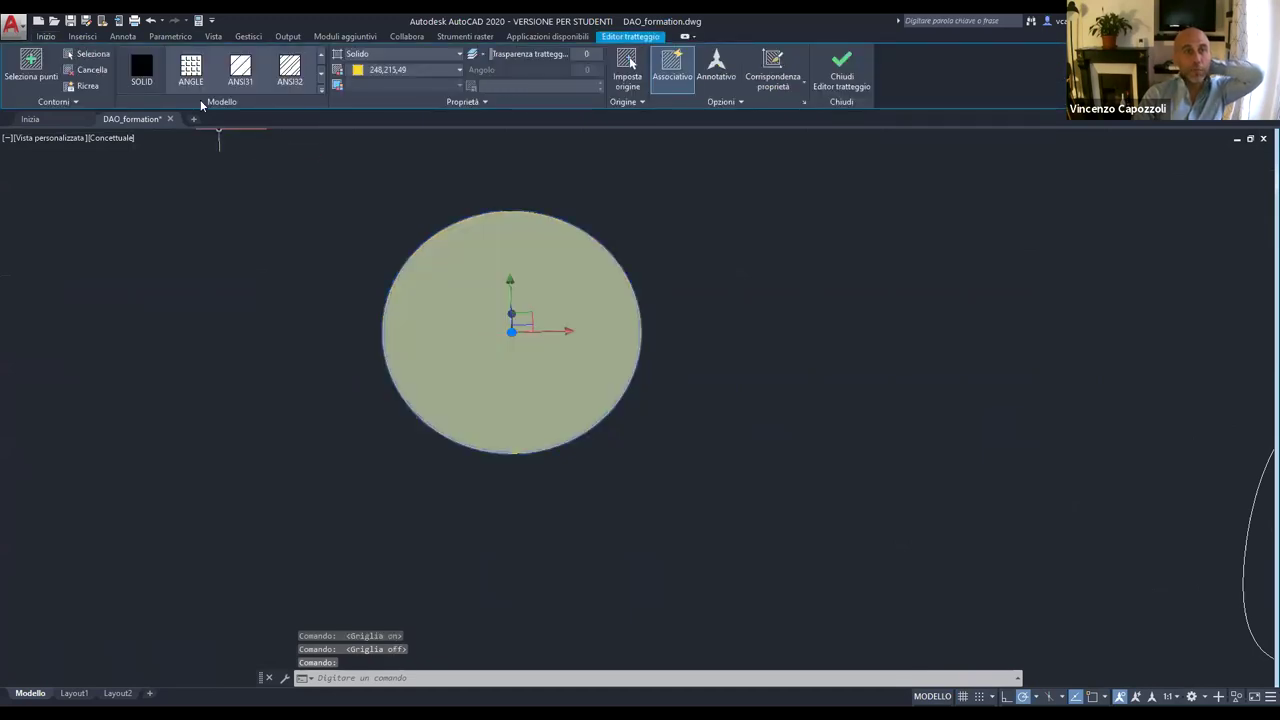
left_click(190, 68)
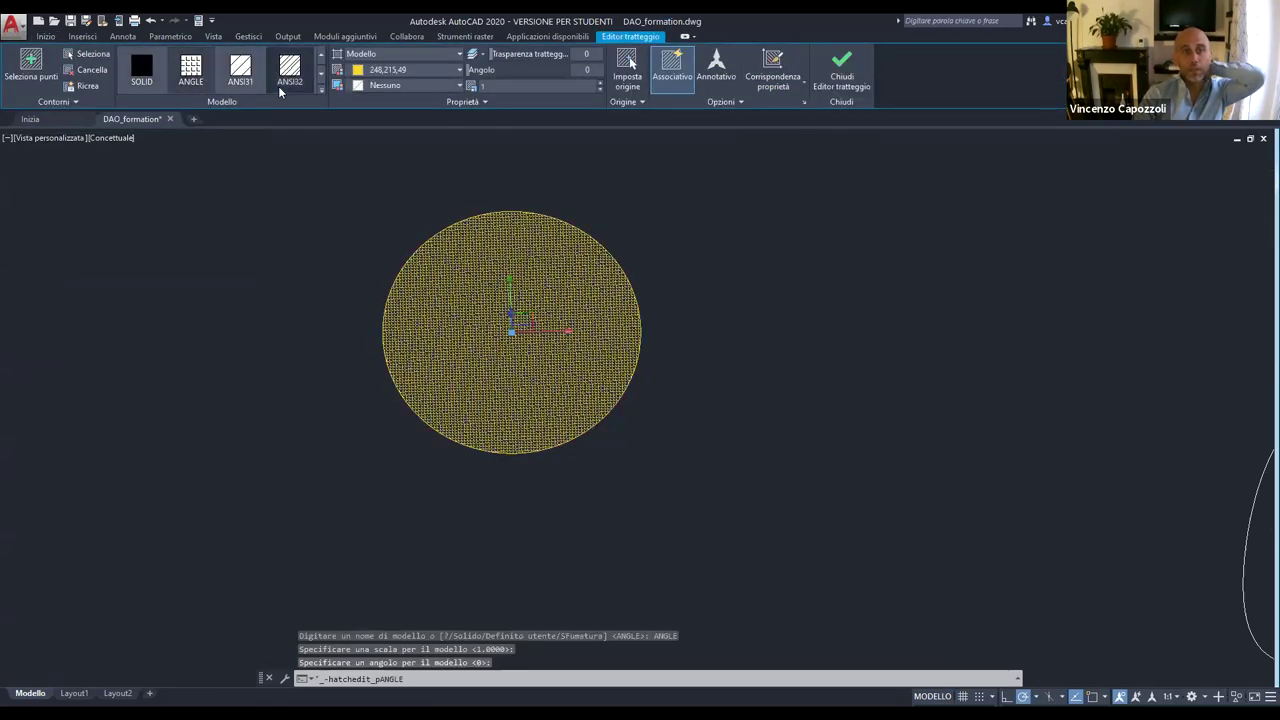
scroll(499, 335, "up", 3)
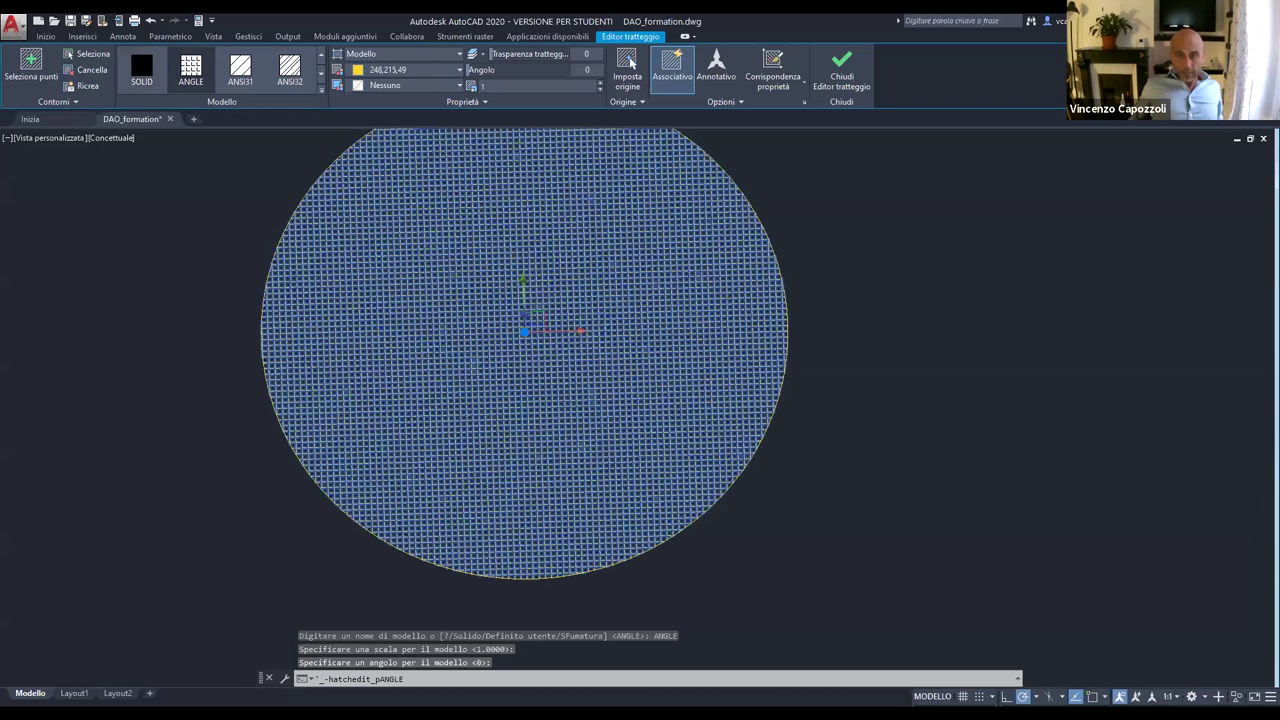
scroll(499, 335, "up", 3)
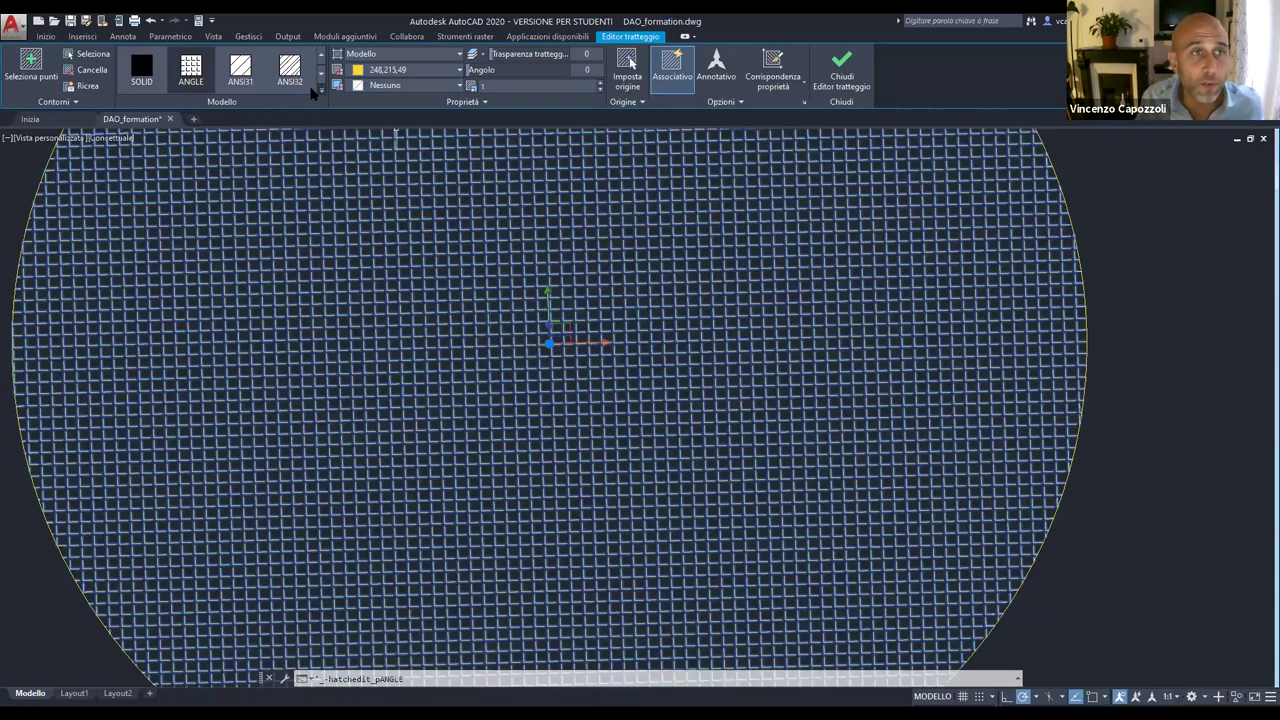
left_click(324, 79)
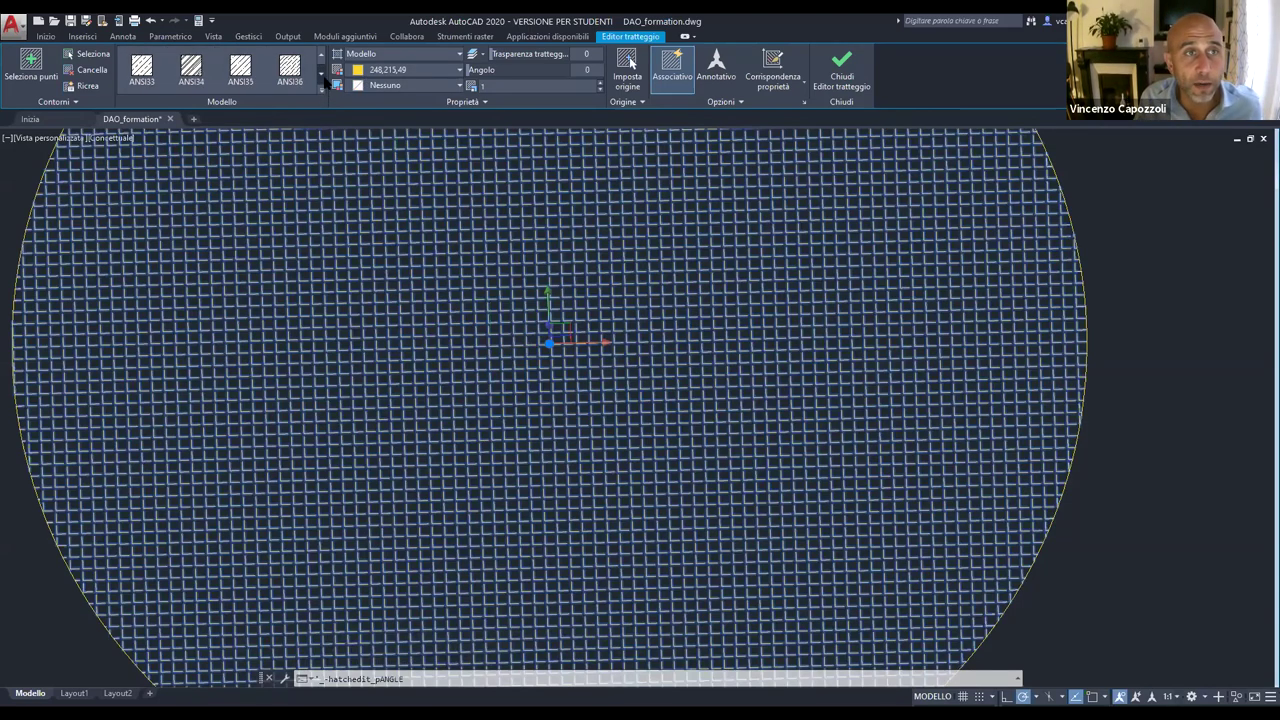
left_click(324, 79)
left_click(240, 68)
left_click(293, 68)
left_click(321, 79)
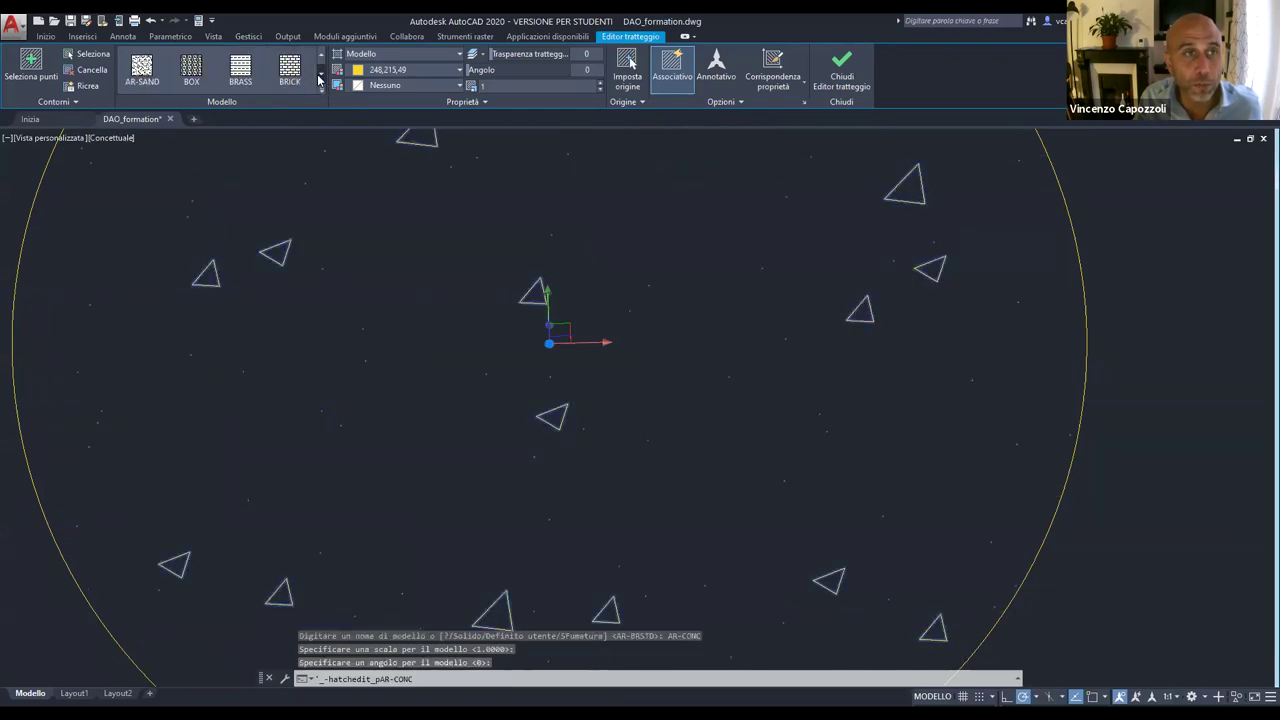
left_click(297, 71)
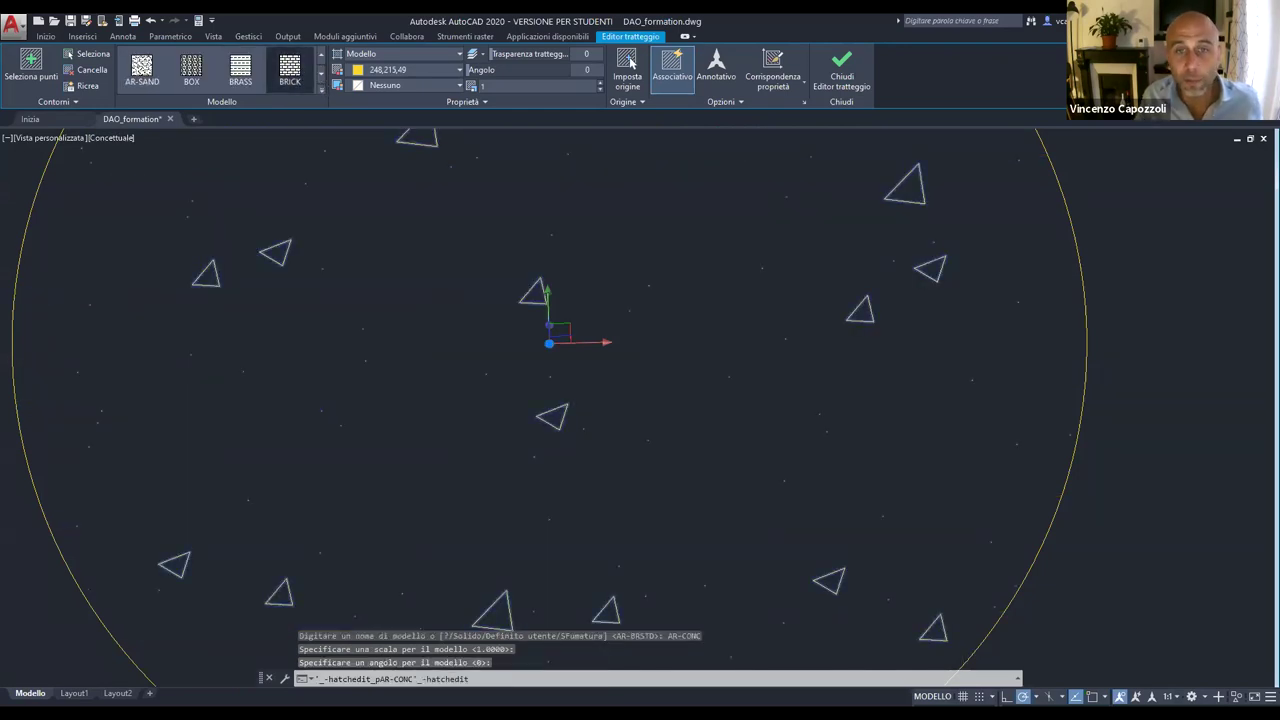
Try the CLAY, CORK and CROSS patterns, then settle on BRSTONE.
scroll(444, 390, "down", 3)
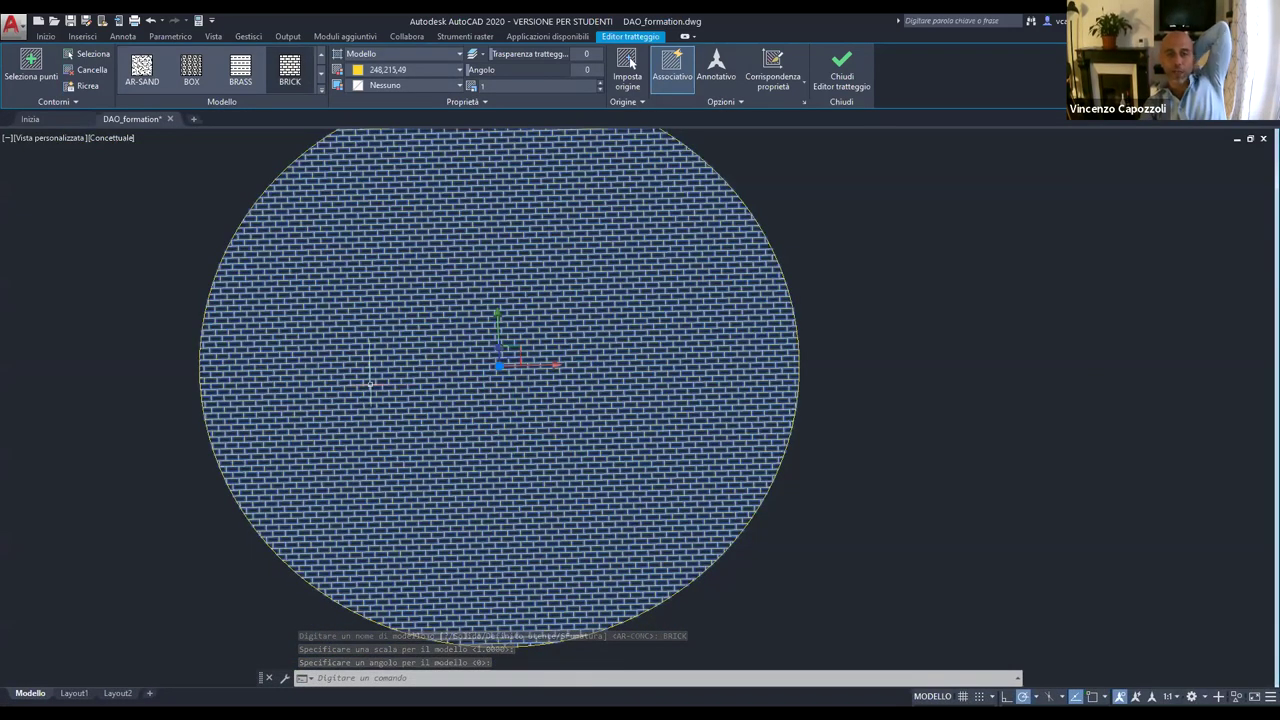
scroll(362, 373, "down", 5)
scroll(355, 376, "up", 3)
scroll(369, 378, "up", 3)
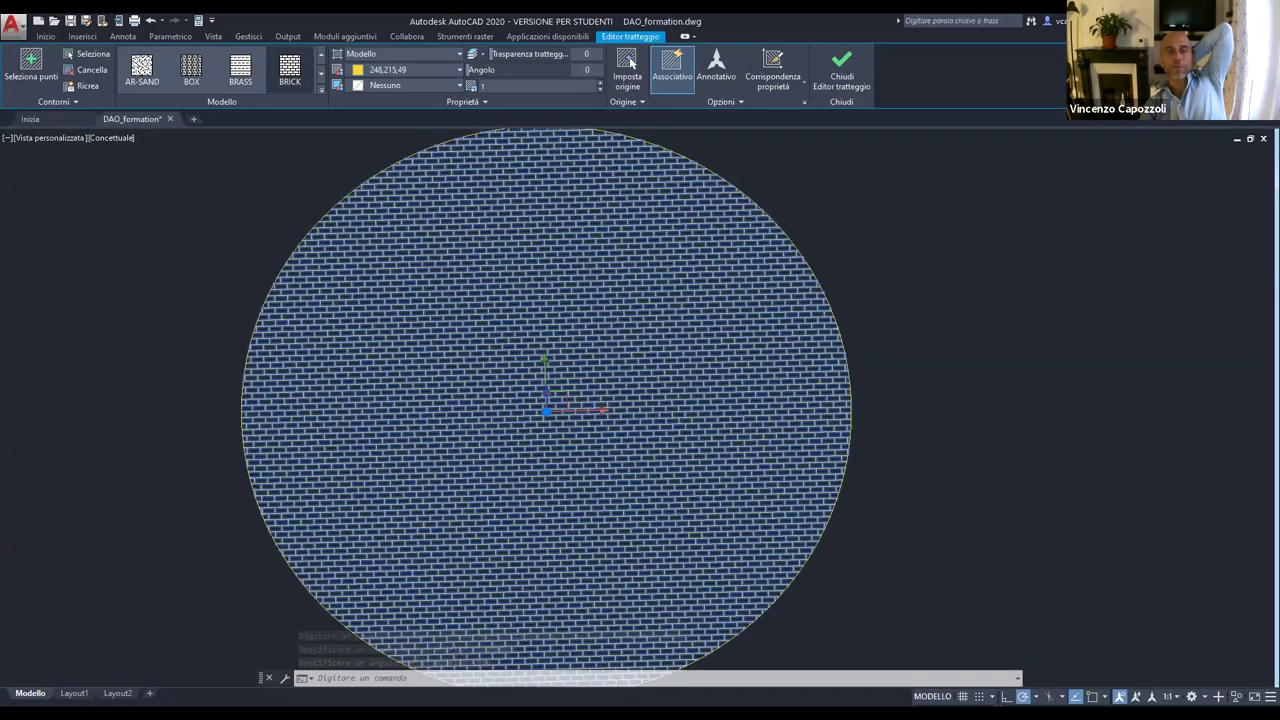
scroll(378, 372, "up", 2)
scroll(380, 378, "up", 2)
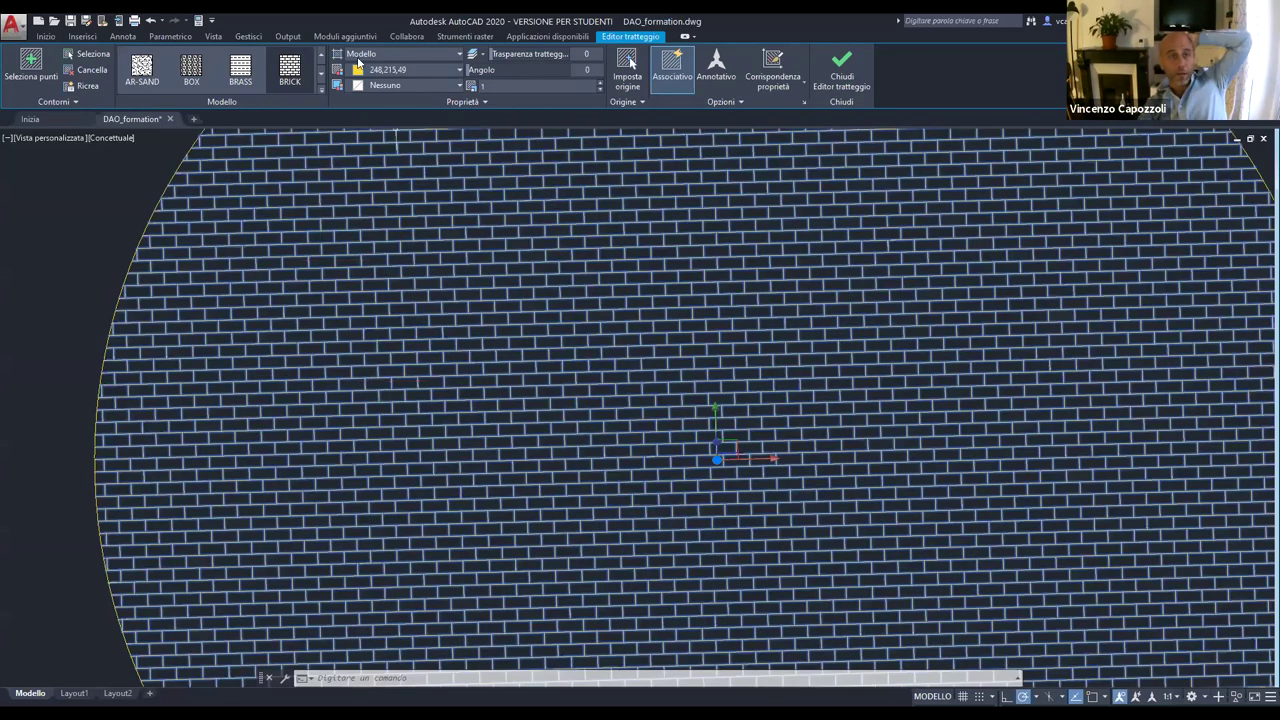
left_click(322, 74)
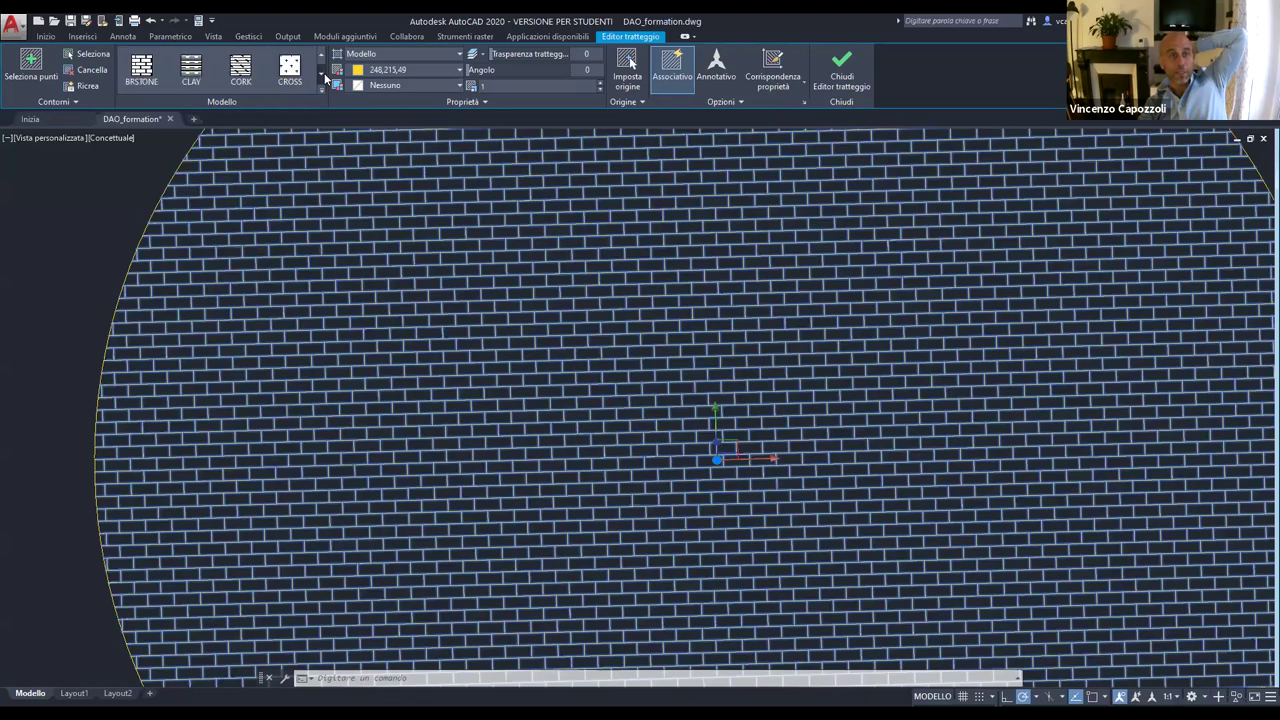
left_click(190, 68)
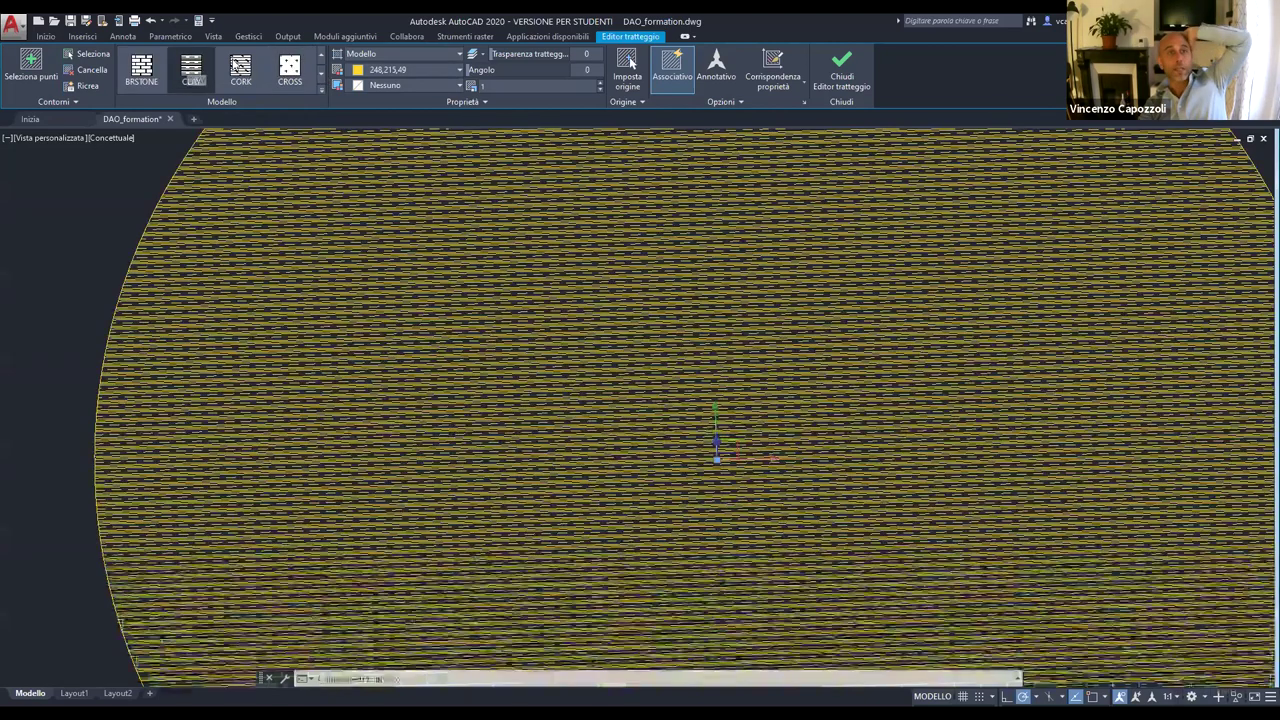
left_click(240, 68)
left_click(289, 68)
left_click(190, 68)
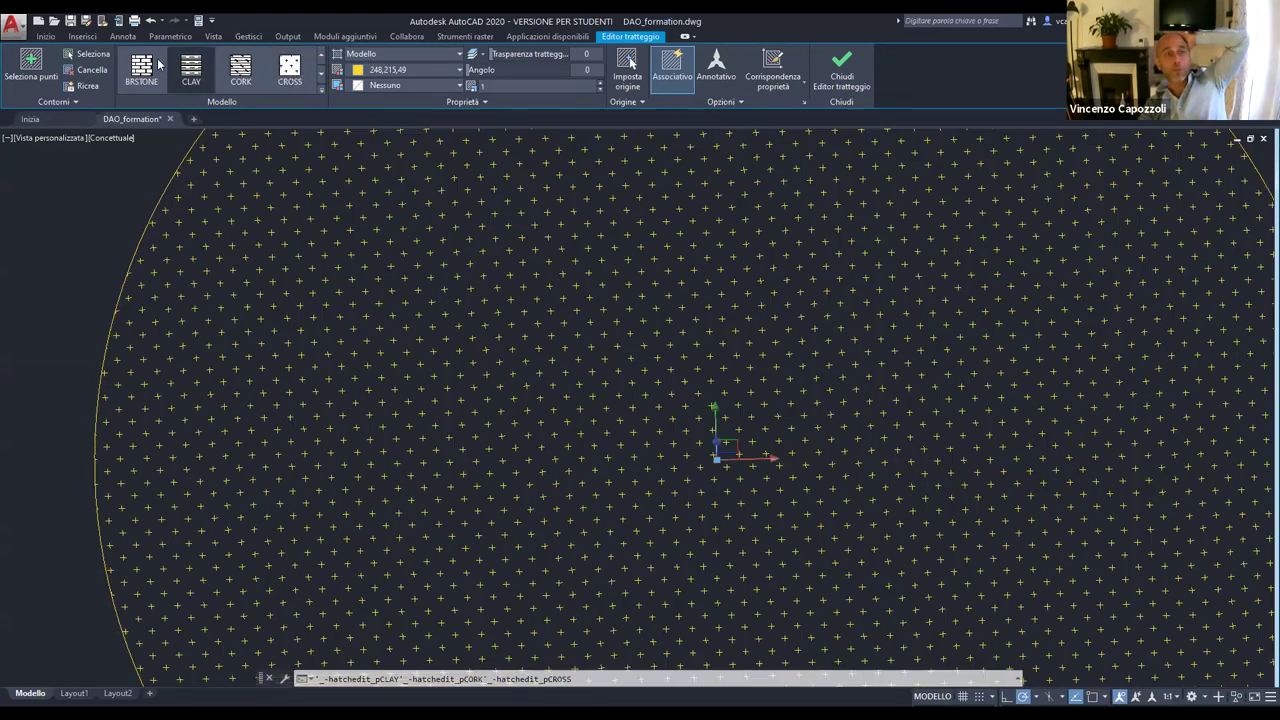
left_click(145, 66)
left_click(321, 76)
left_click(321, 76)
left_click(321, 76)
Swap the brick hatch for the GR_EMISF, then GR_SFINV gradient, blue centre fading to yellow.
left_click(321, 76)
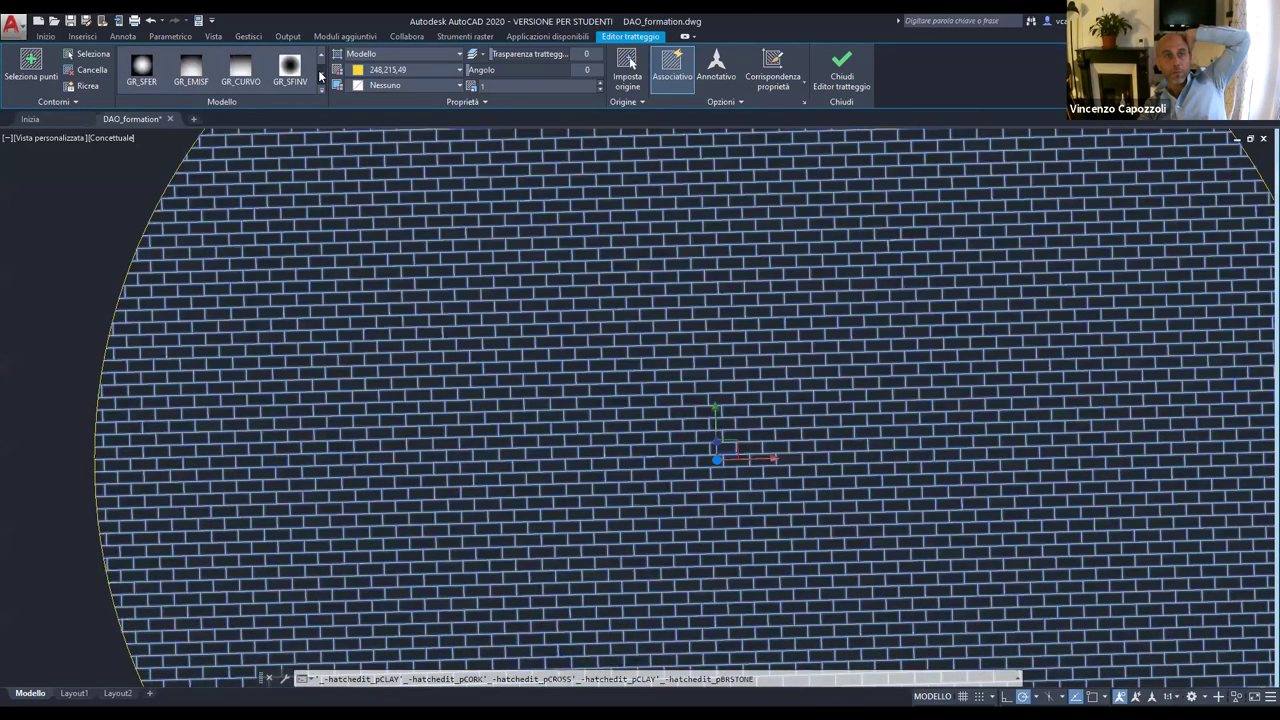
left_click(195, 70)
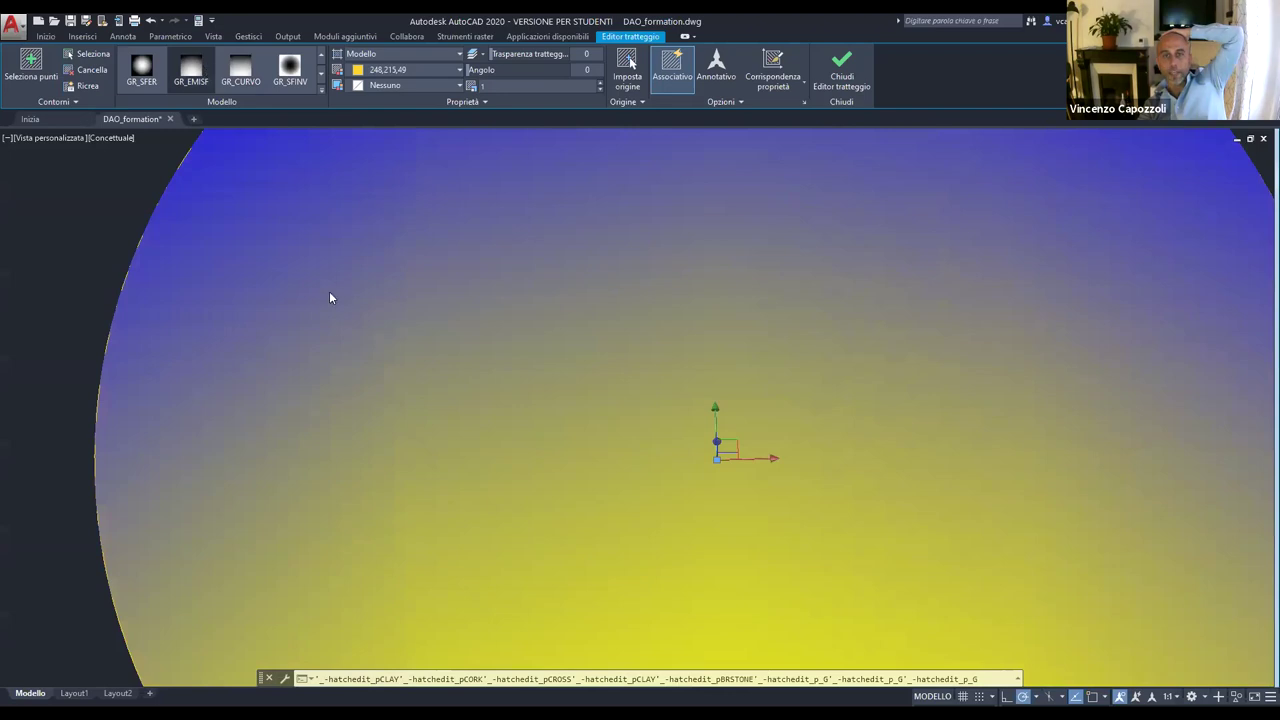
scroll(470, 321, "down", 4)
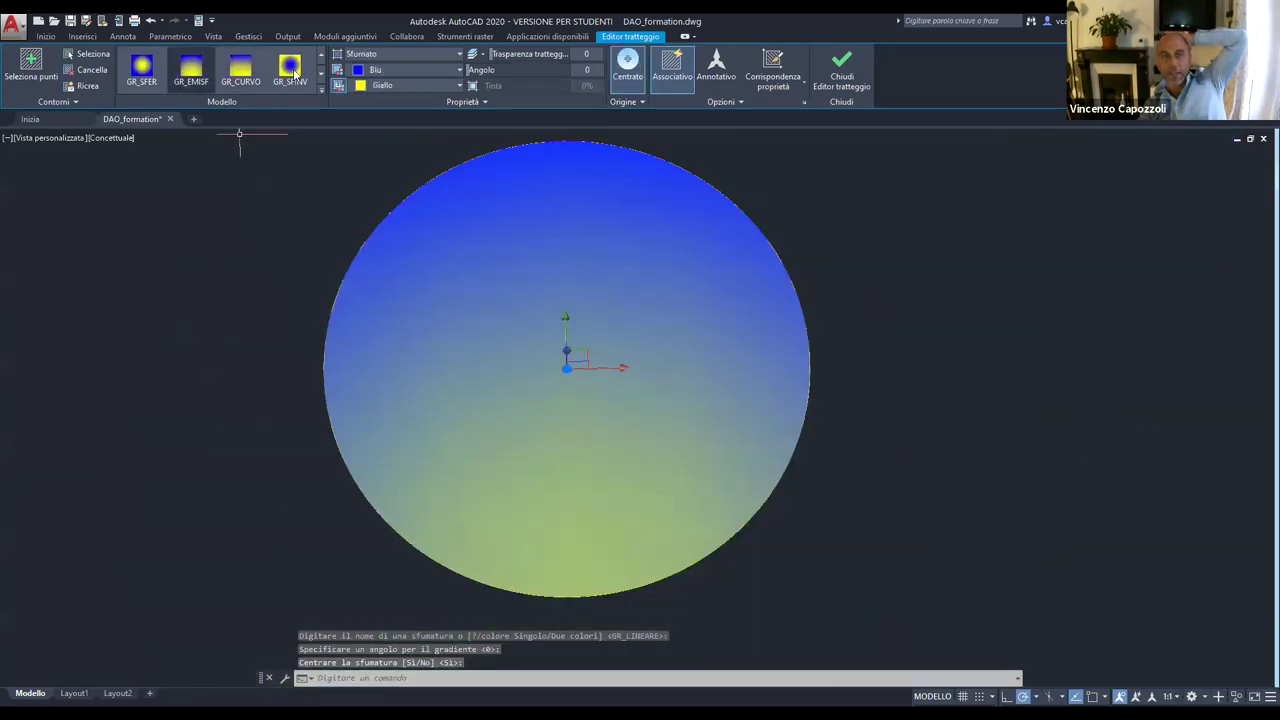
left_click(290, 68)
left_click(321, 76)
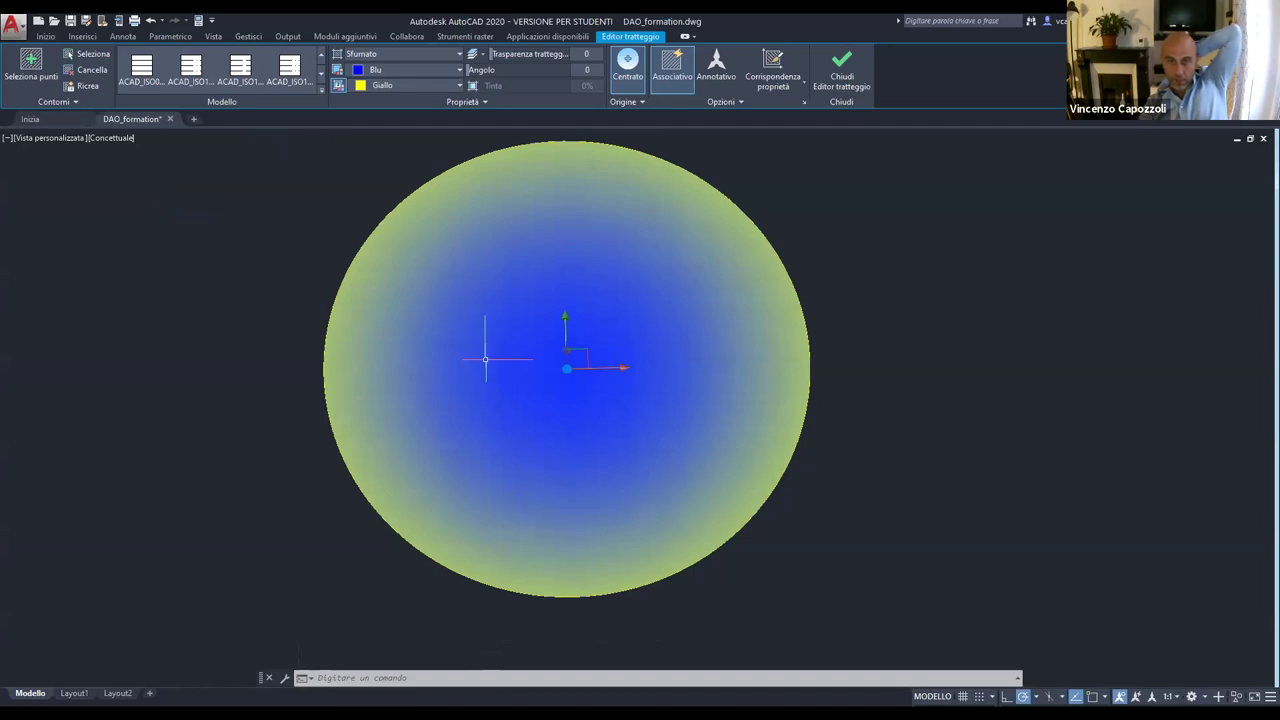
scroll(681, 461, "up", 2)
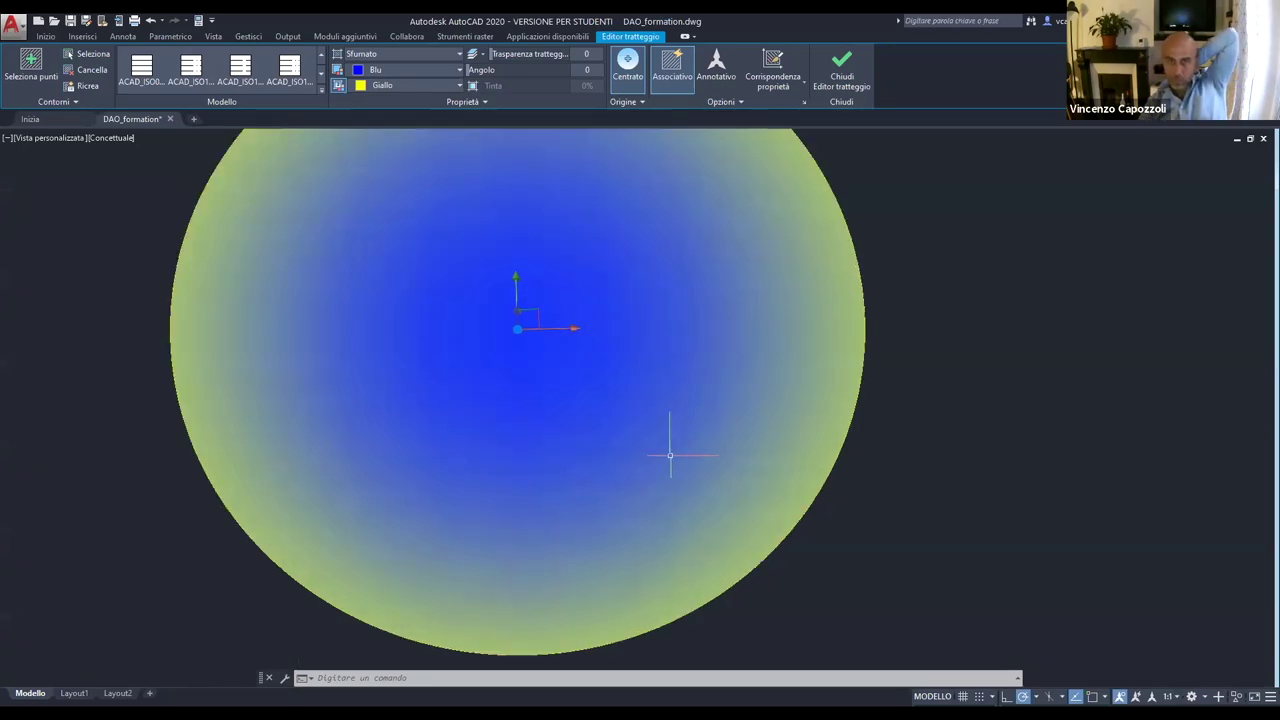
scroll(674, 442, "down", 3)
left_click(46, 37)
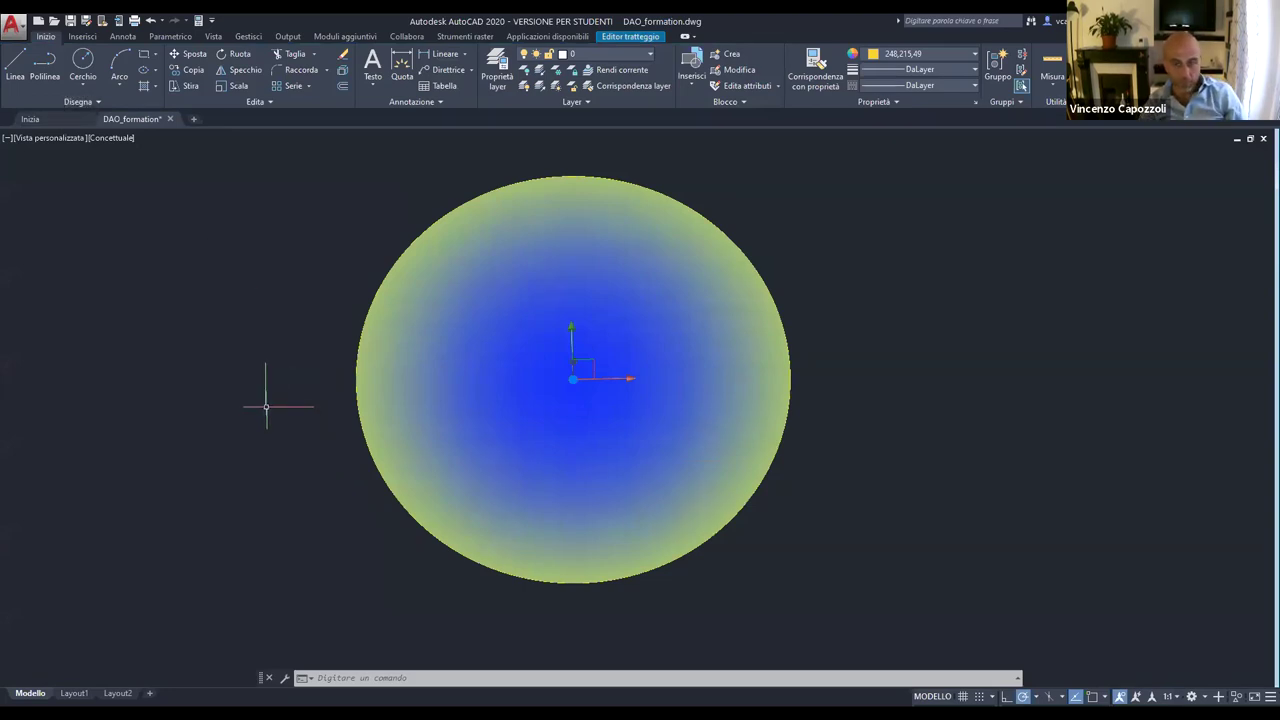
Exit hatch editing with the gradient kept, zoom out over the shapes, and glance at the Layer list.
key("Escape")
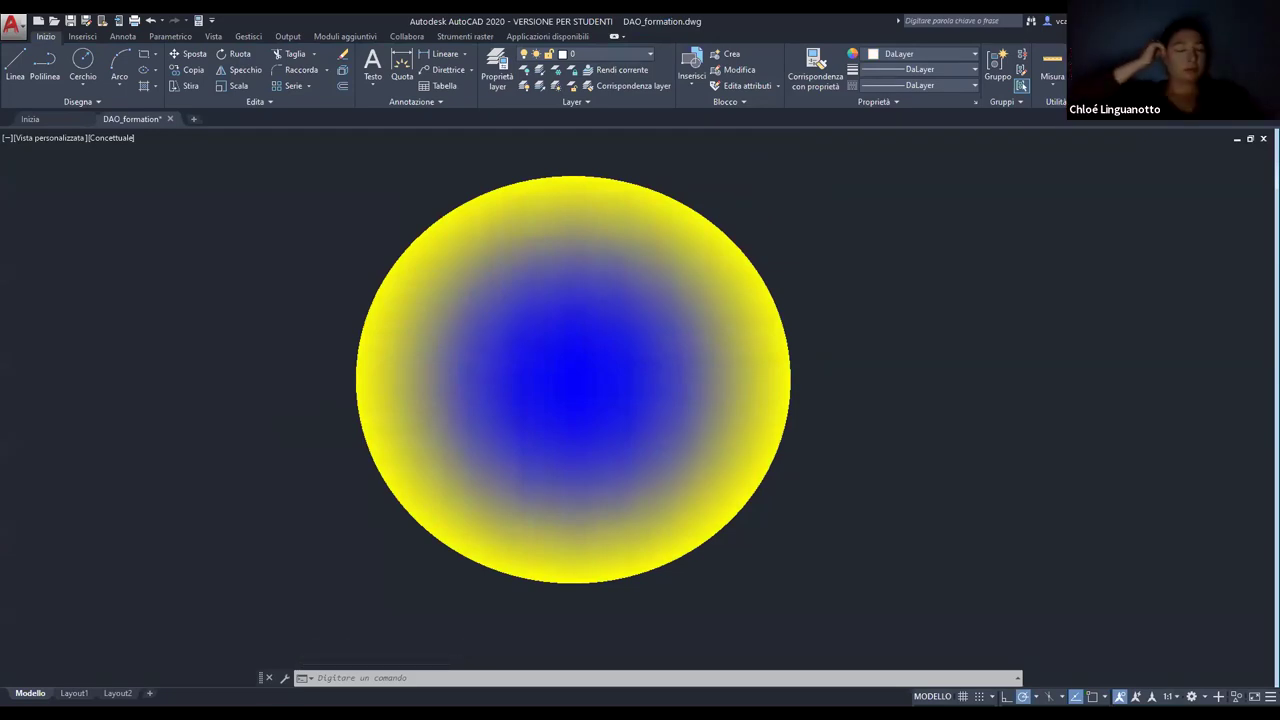
scroll(357, 371, "up", 2)
scroll(357, 371, "down", 10)
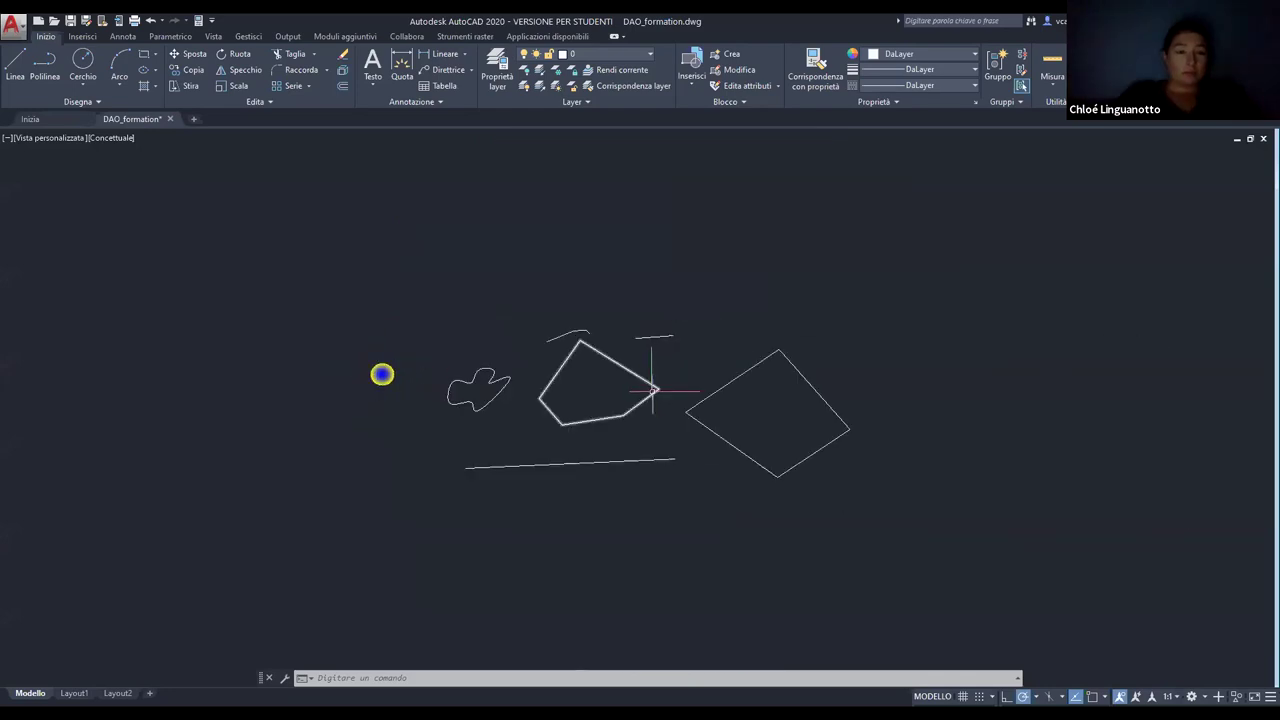
scroll(614, 402, "up", 3)
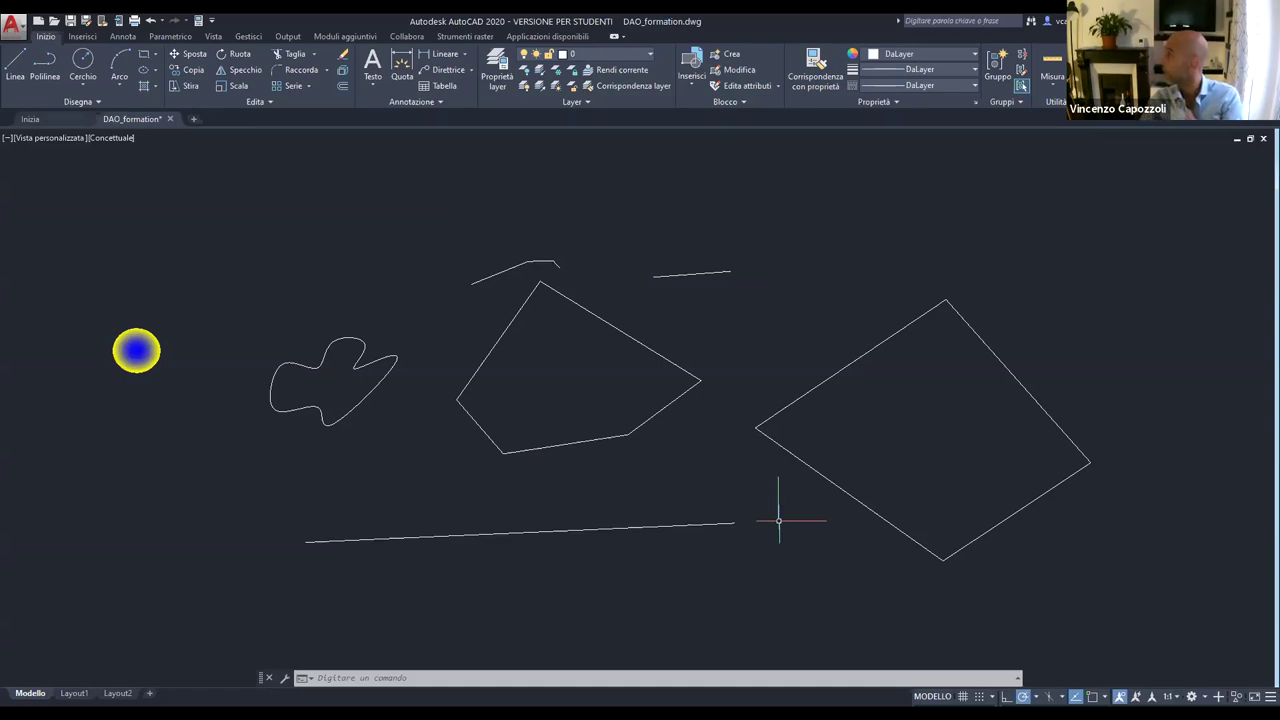
left_click(649, 55)
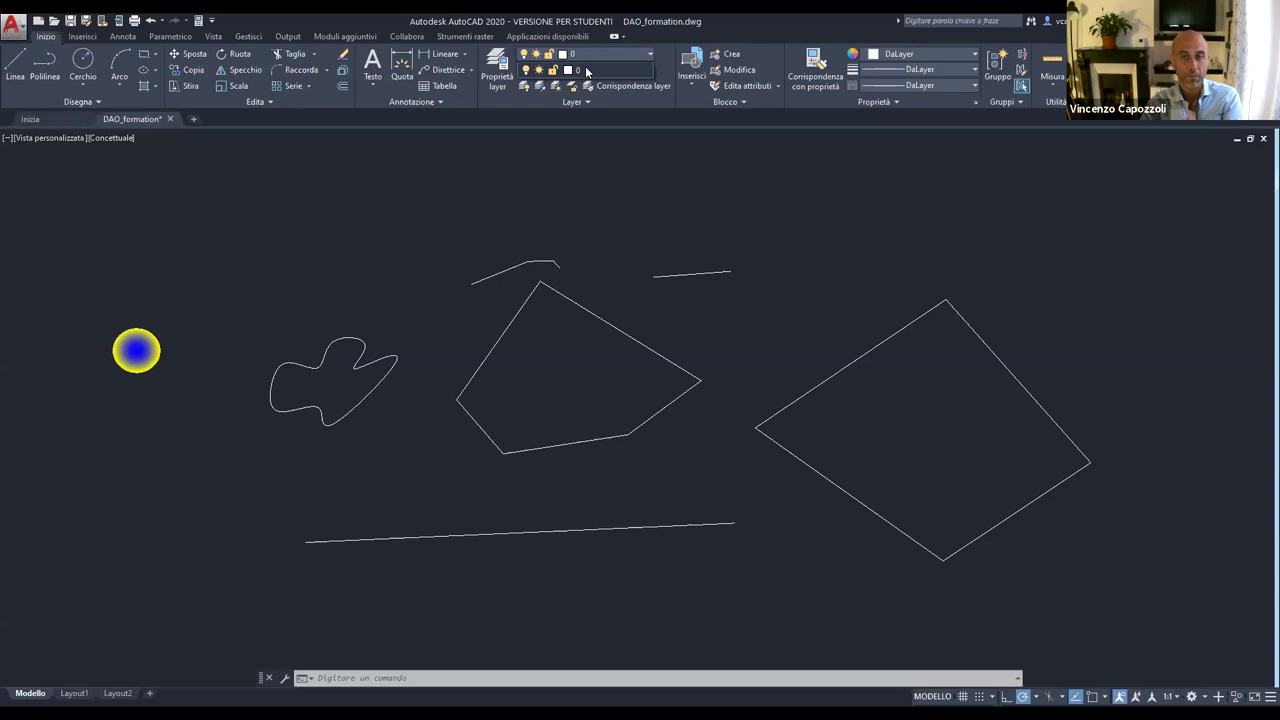
left_click(271, 430)
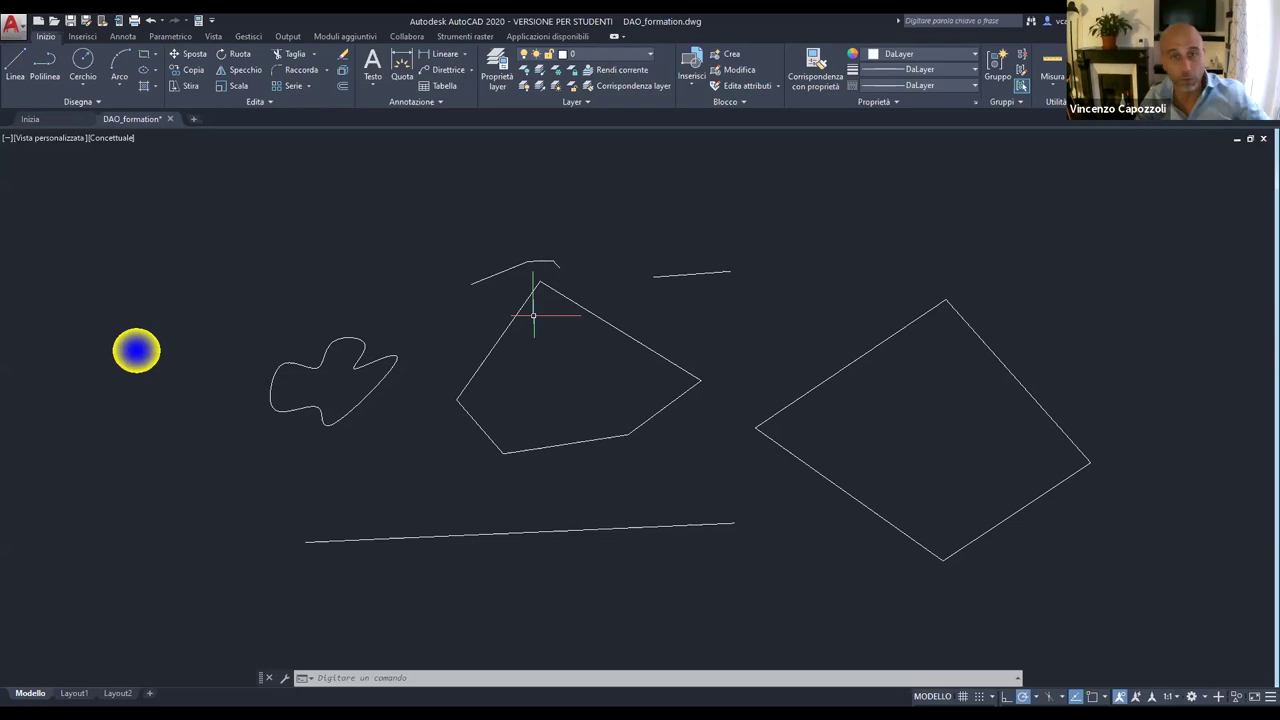
Create a new layer named Cercle in the Layer Properties Manager.
left_click(490, 62)
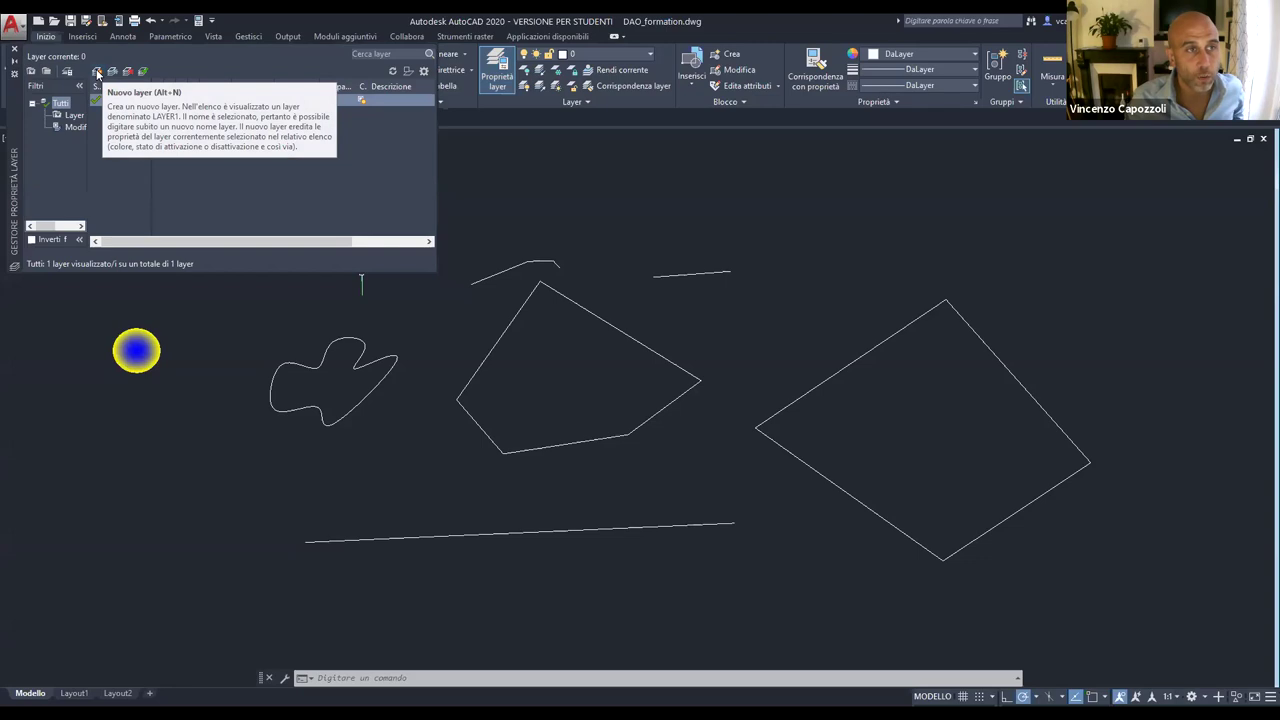
left_click(97, 73)
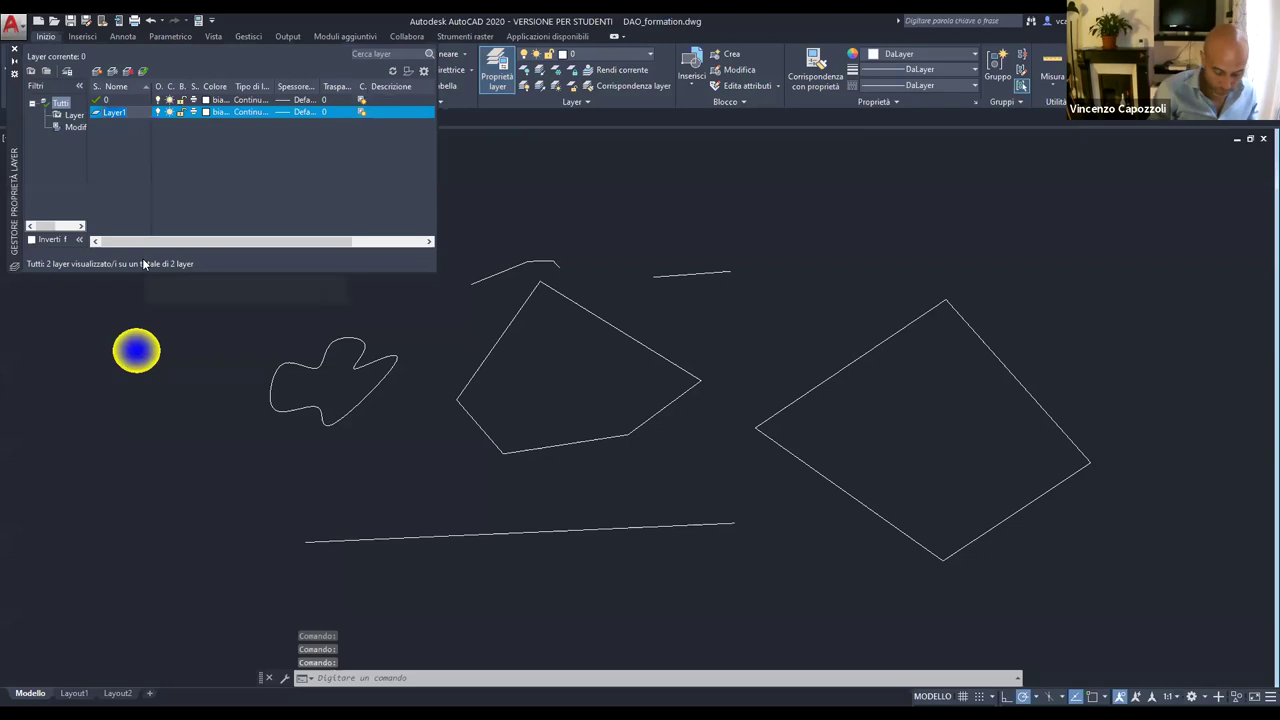
type("Cercle")
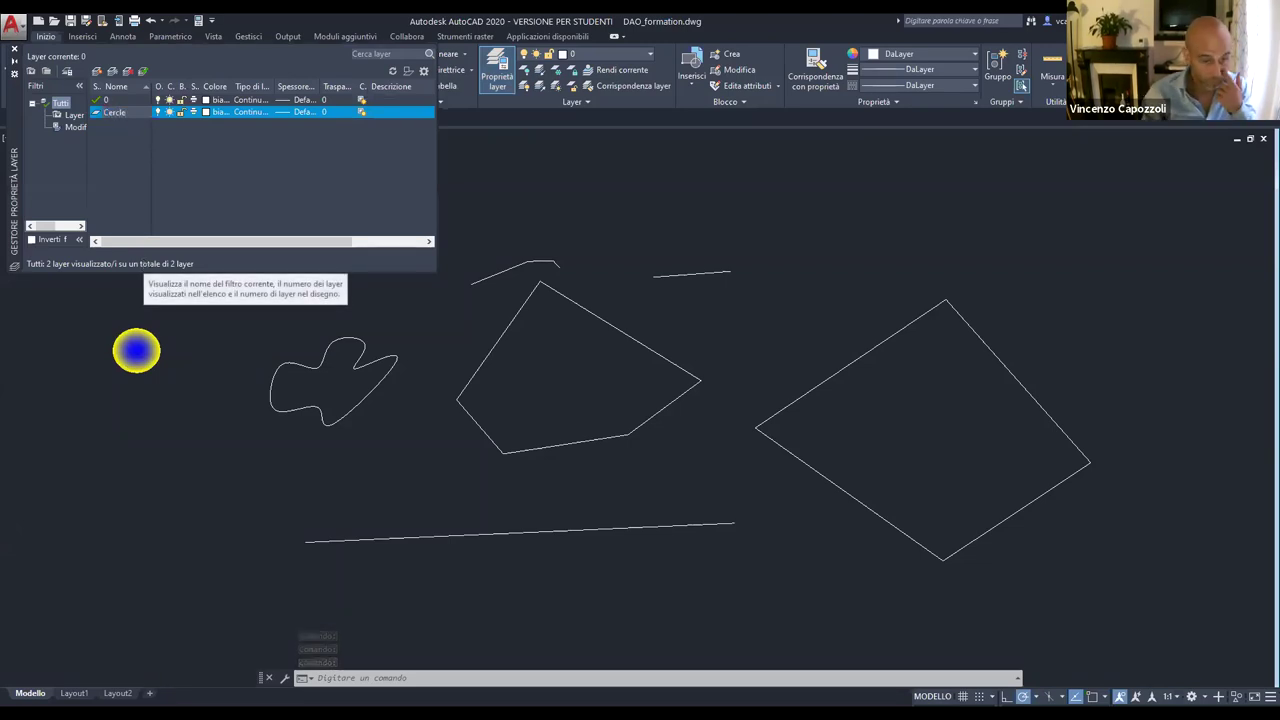
key("Return")
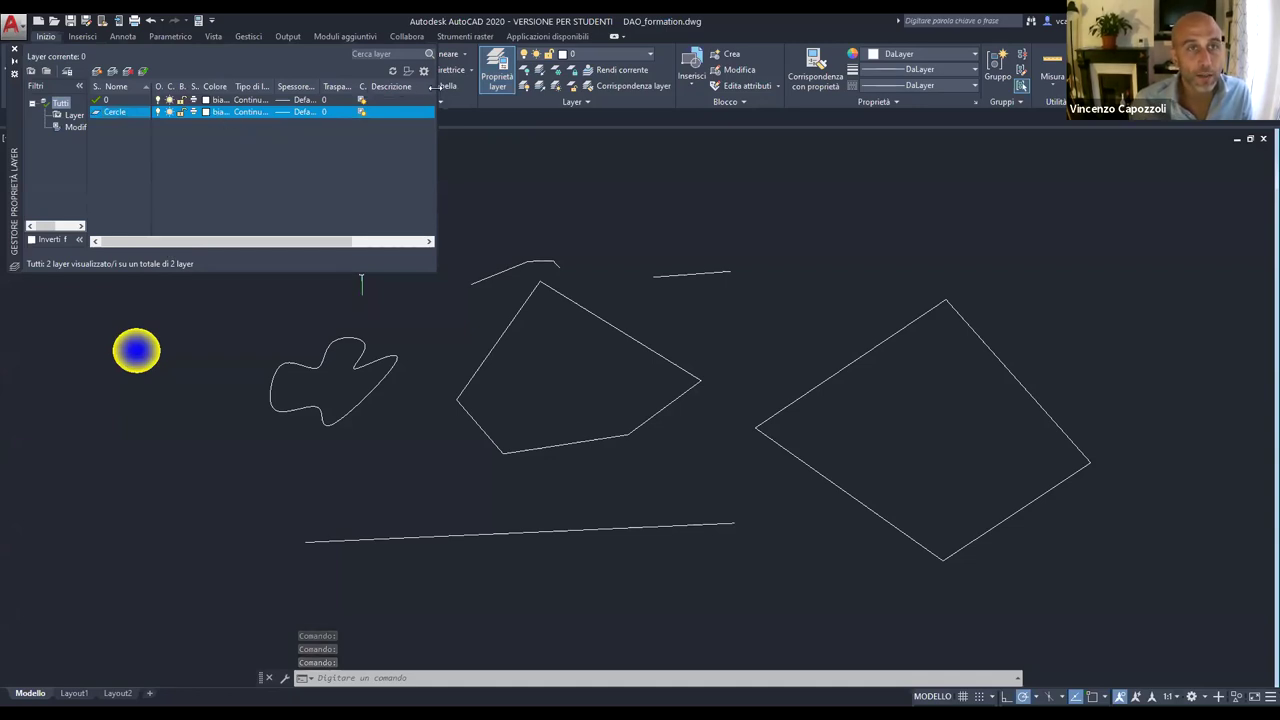
Widen the palette and auto-fit the colour, lock, linetype and lineweight columns.
left_click_drag(435, 88, 605, 88)
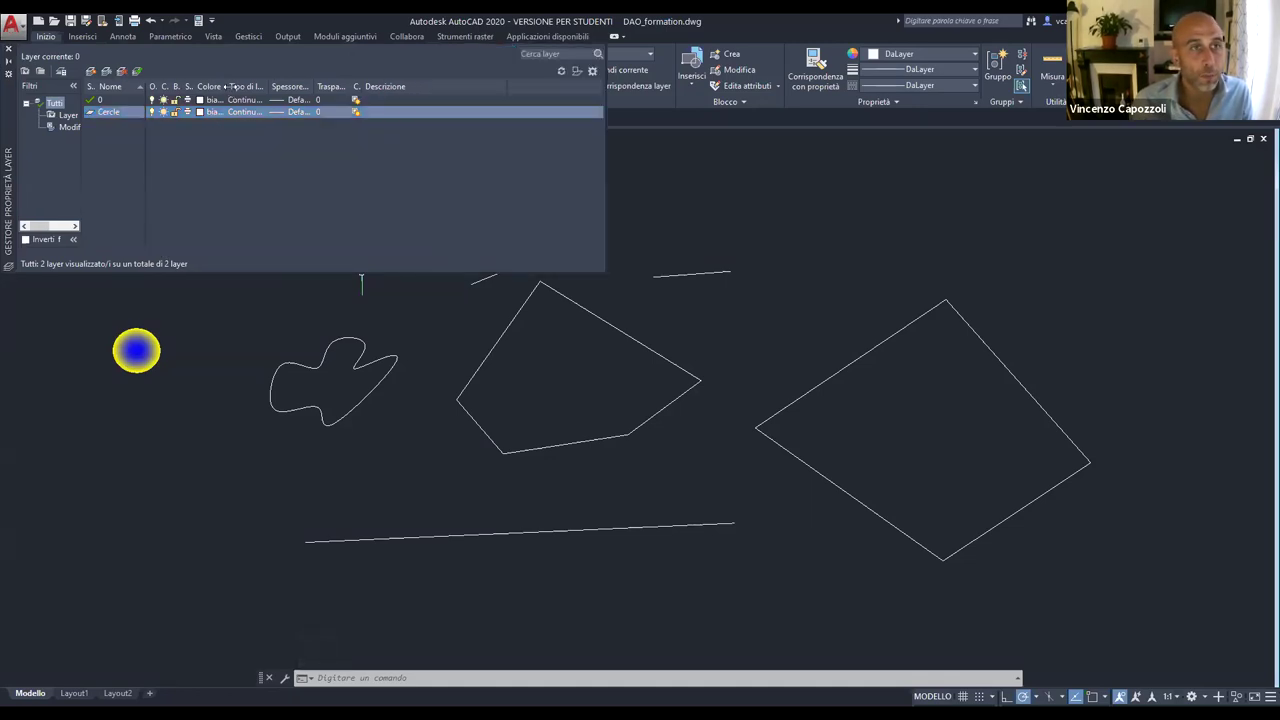
double_click(232, 87)
left_click_drag(197, 86, 221, 86)
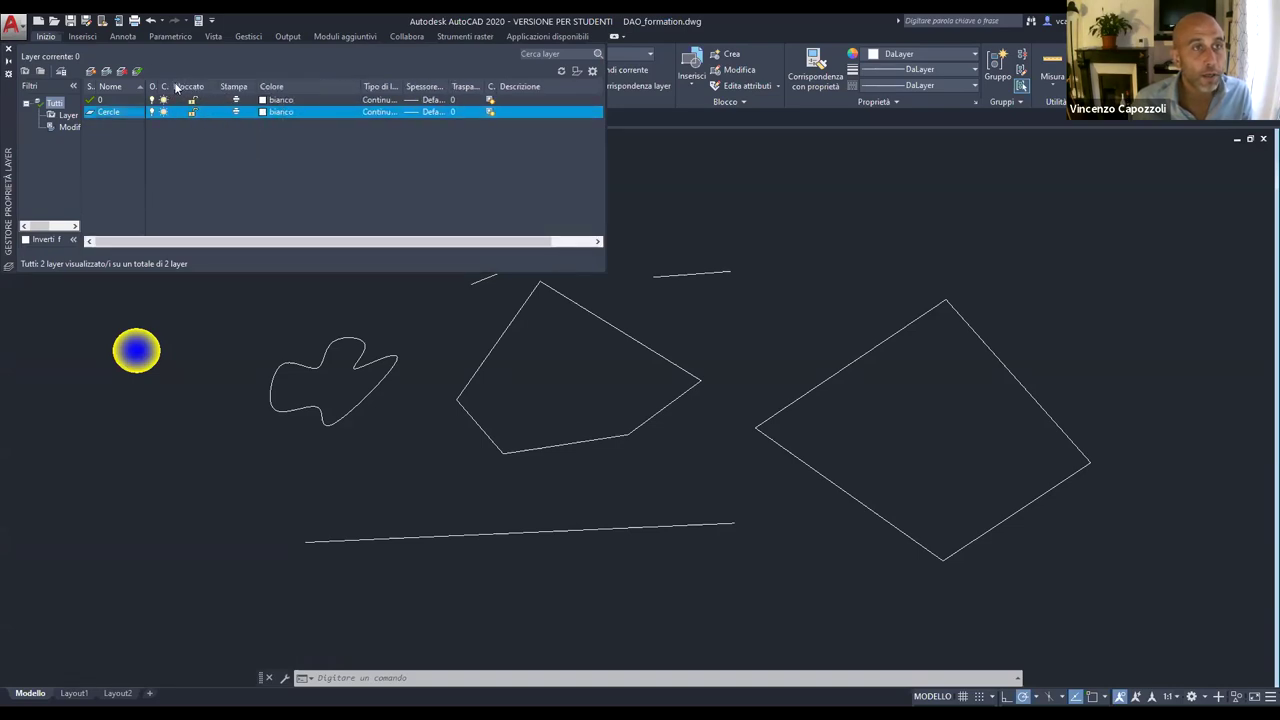
double_click(184, 87)
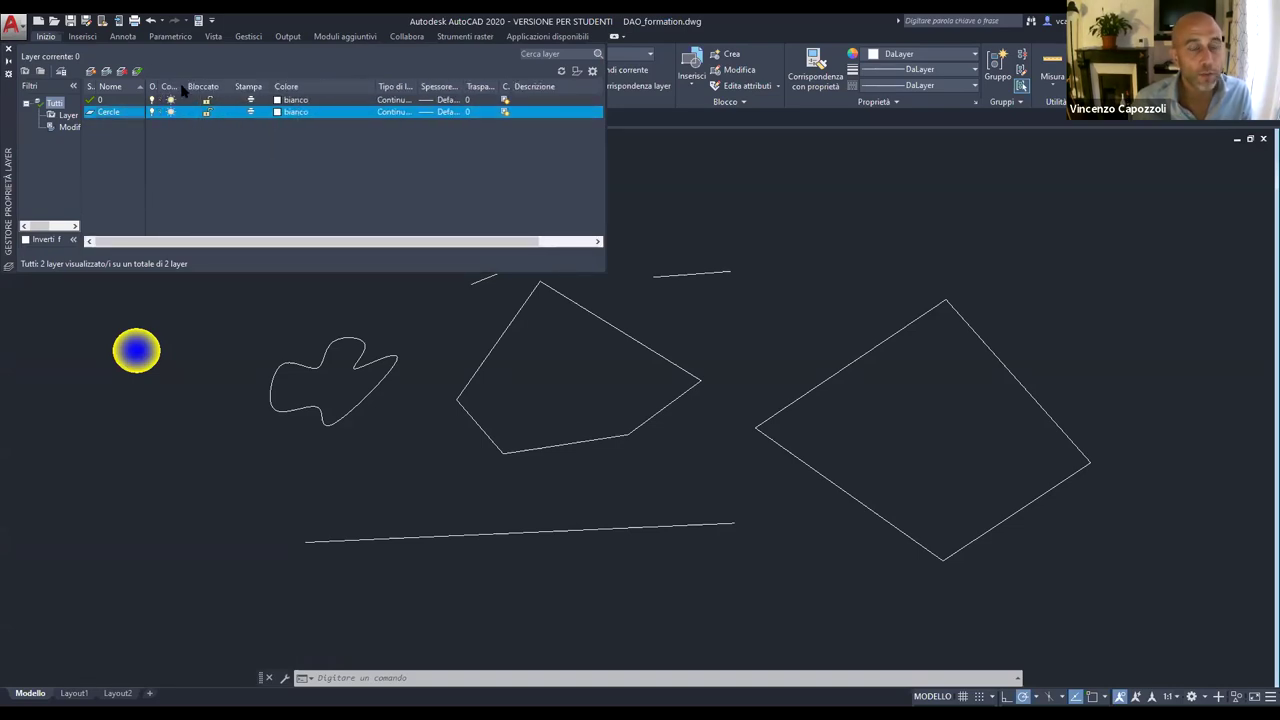
double_click(370, 86)
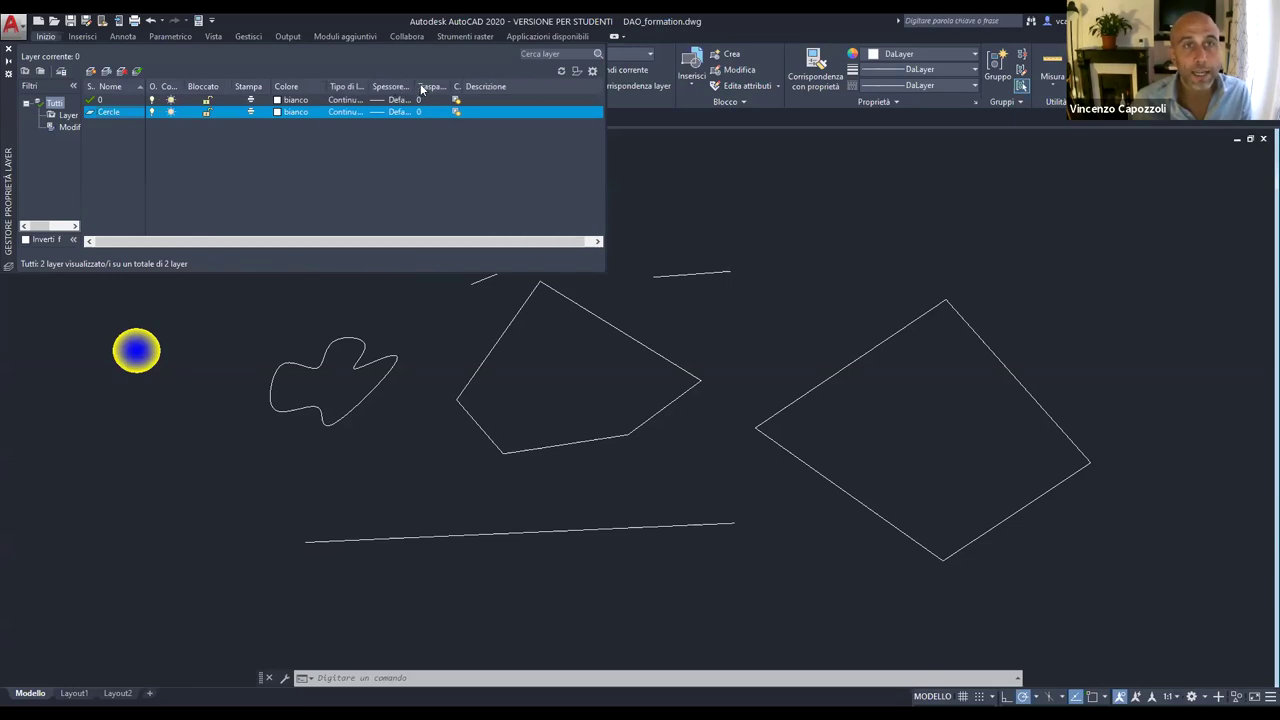
left_click_drag(432, 86, 392, 86)
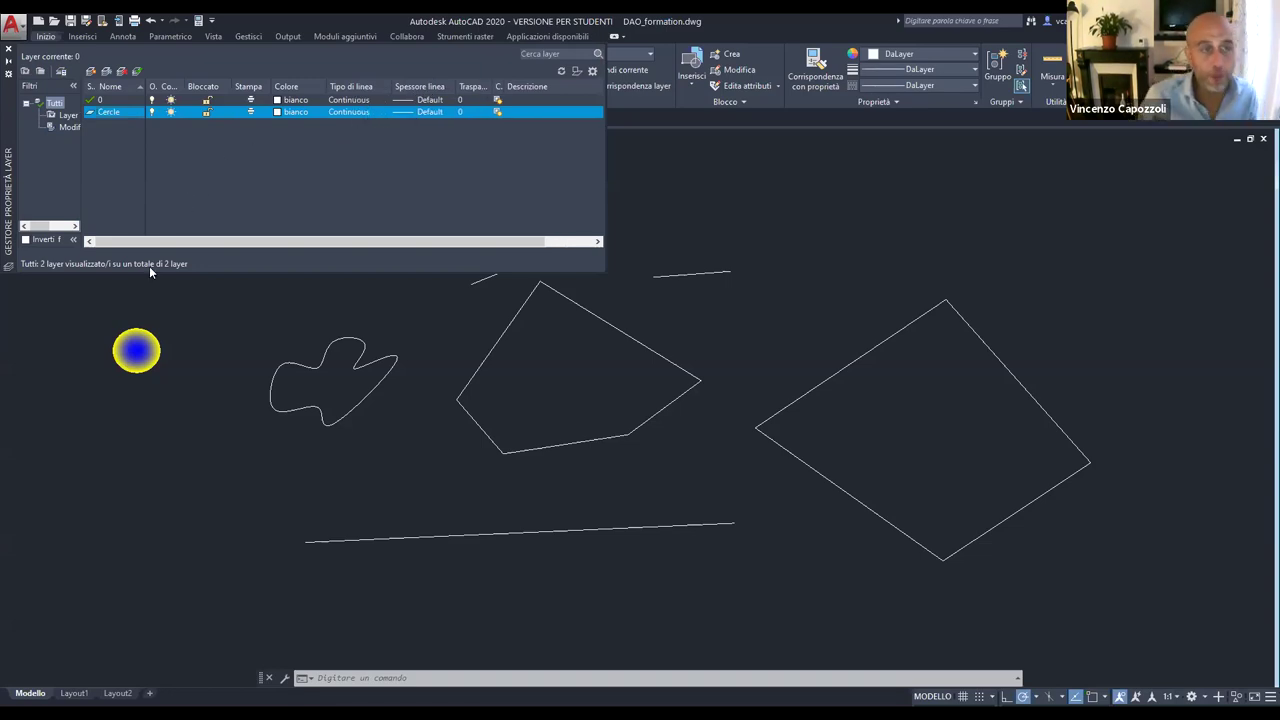
Set the Cercle layer's colour to red 10 and keep its Continuous linetype.
left_click(280, 112)
left_click(533, 321)
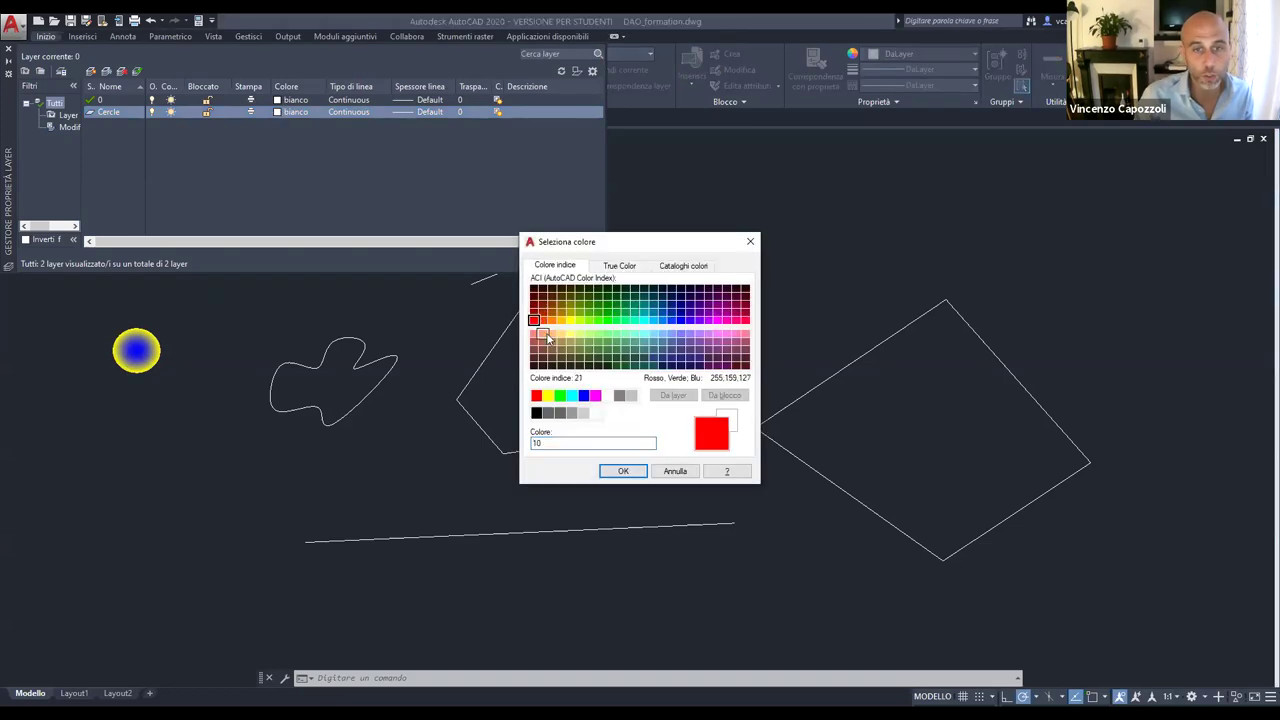
left_click(623, 471)
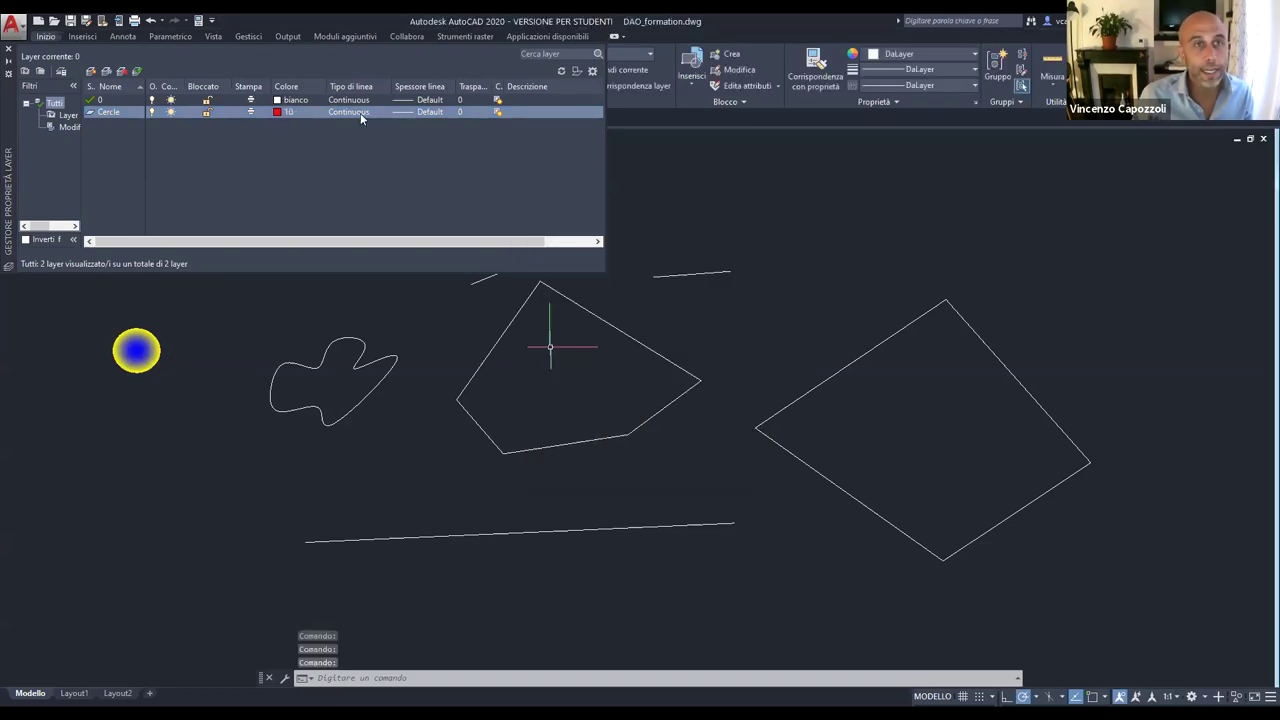
left_click(361, 115)
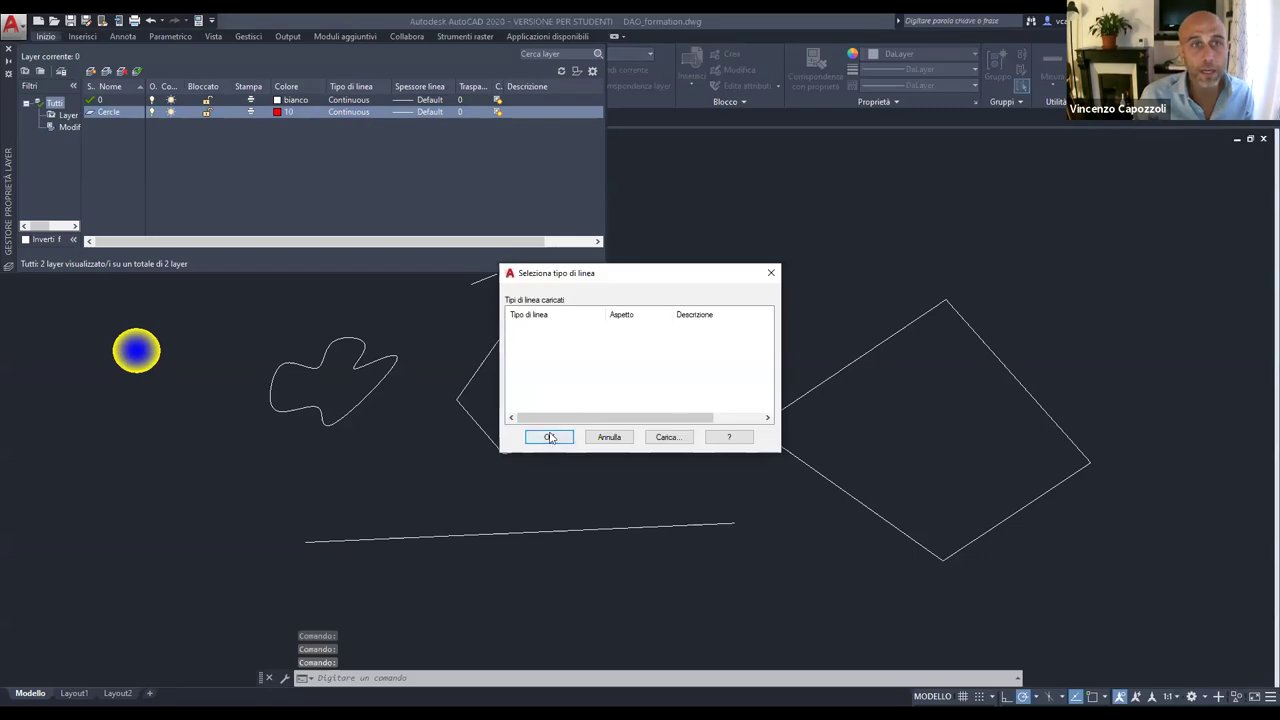
left_click(550, 437)
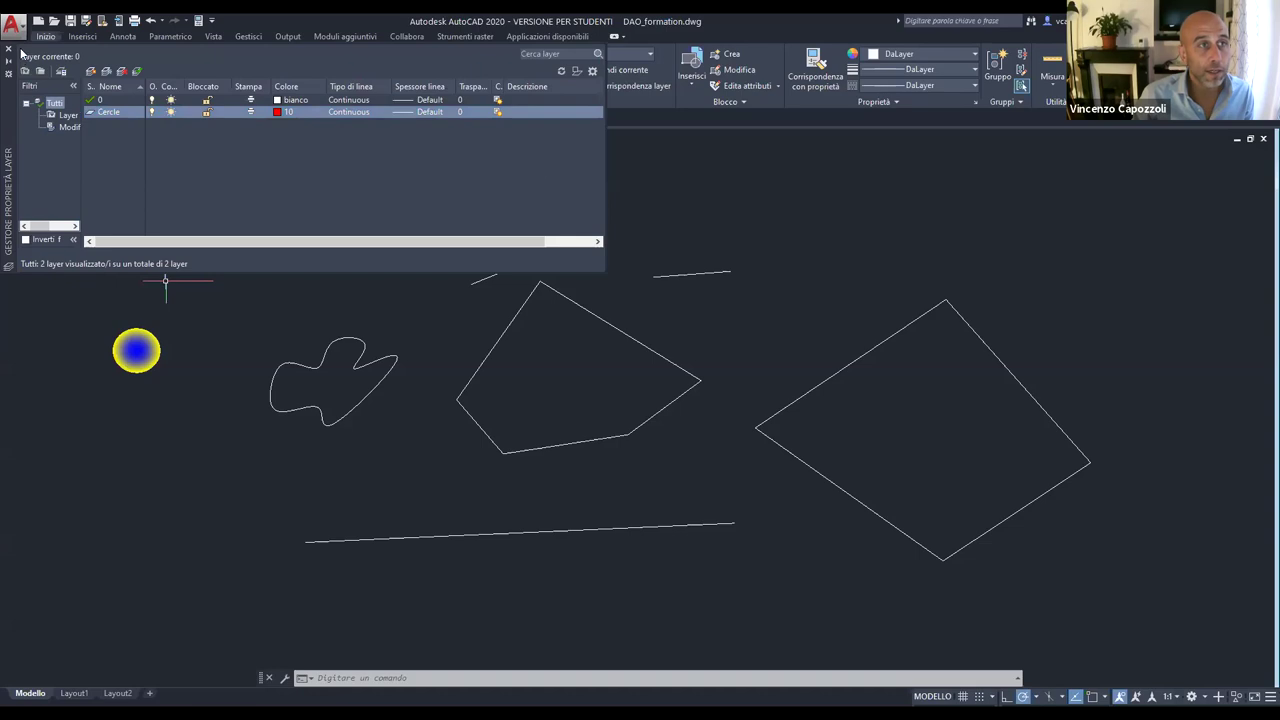
Cancel a stray canvas selection and close the layer properties manager.
left_click(757, 194)
left_click(756, 188)
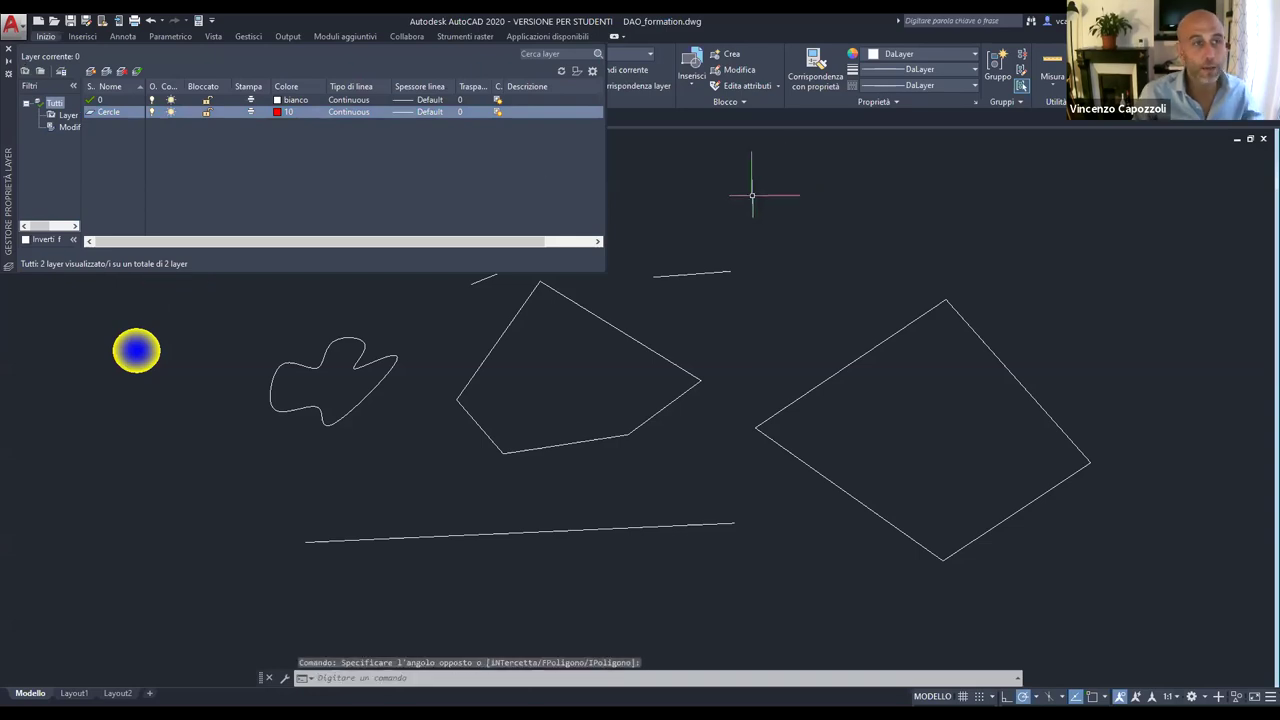
key("Escape")
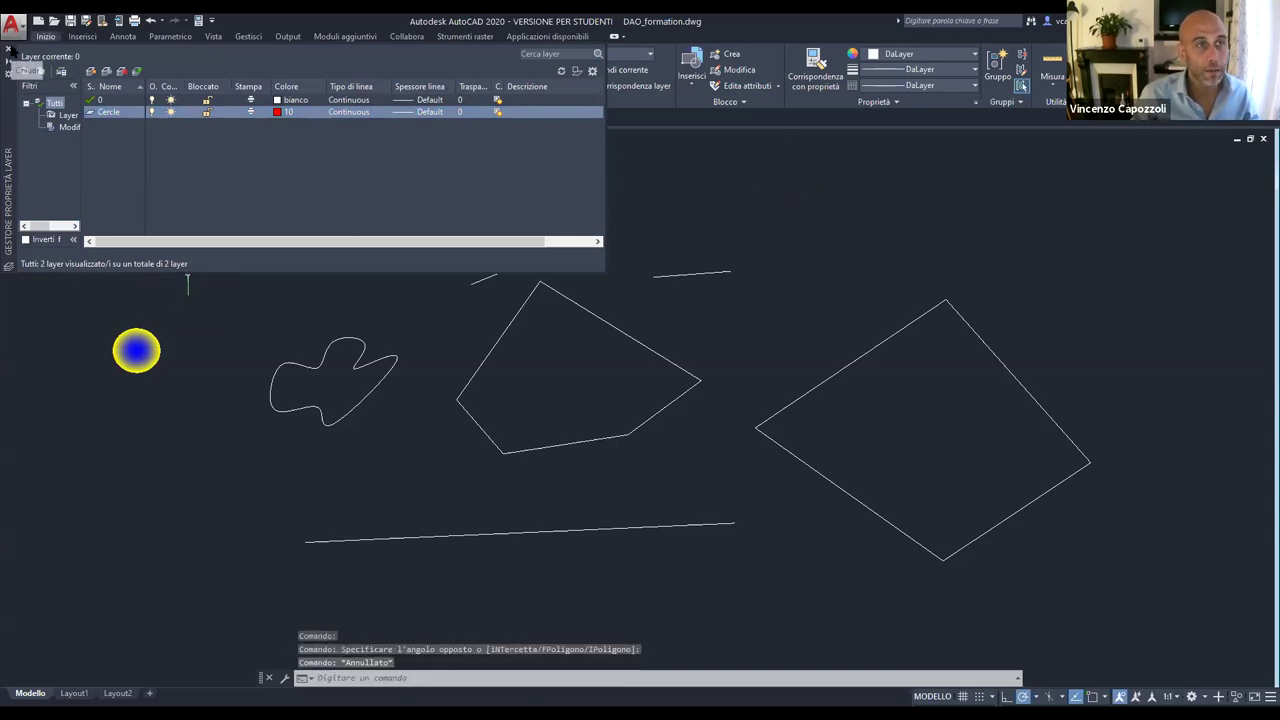
left_click(8, 47)
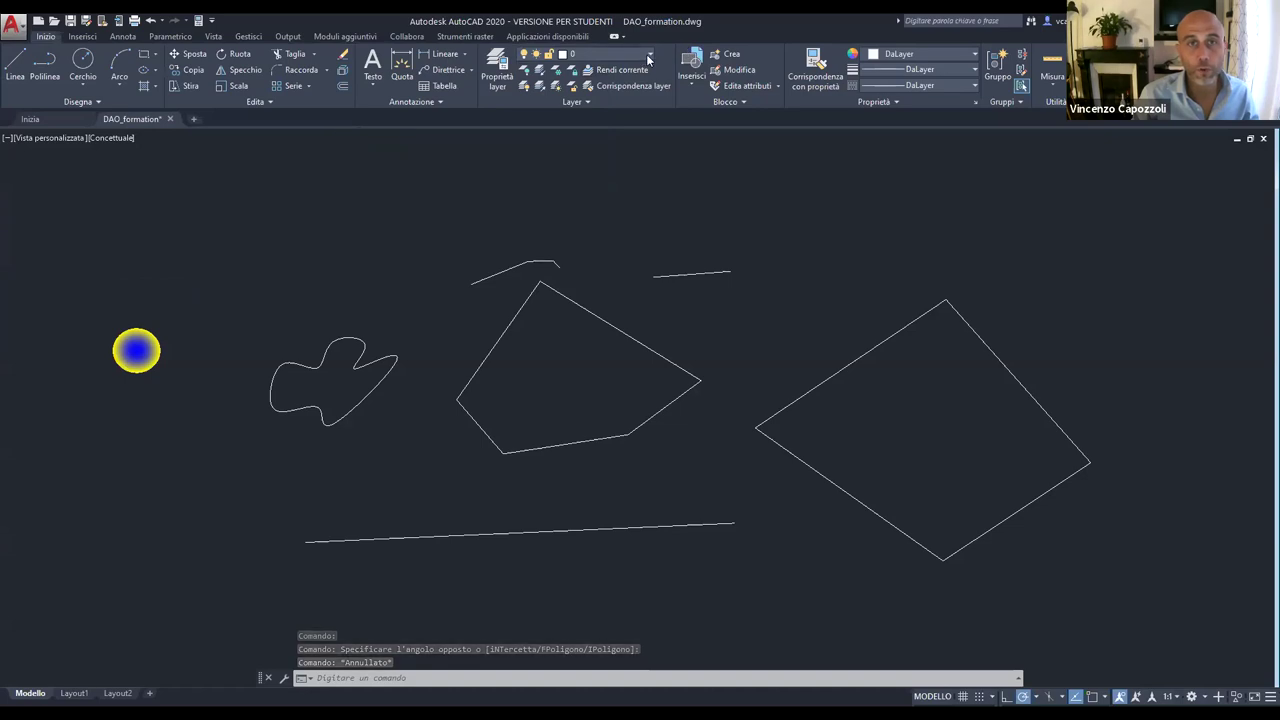
Window-select the gradient-filled circle on the left.
left_click(645, 56)
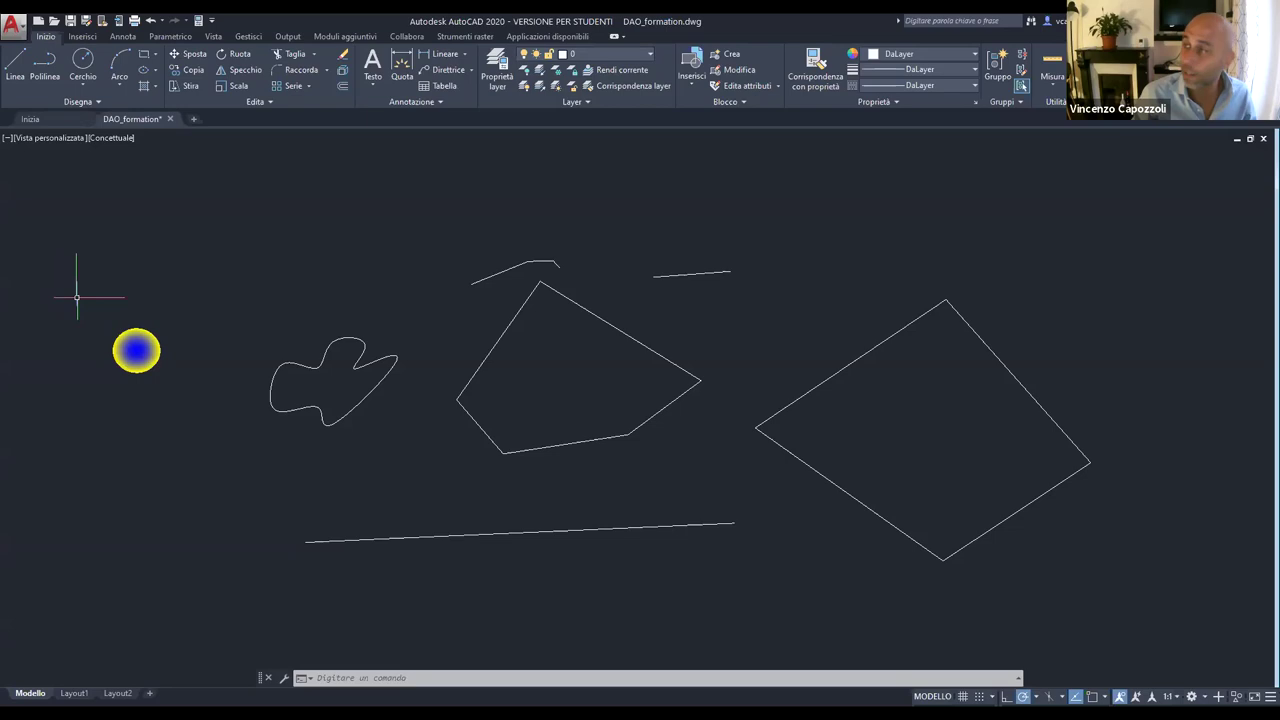
left_click(200, 447)
left_click(81, 289)
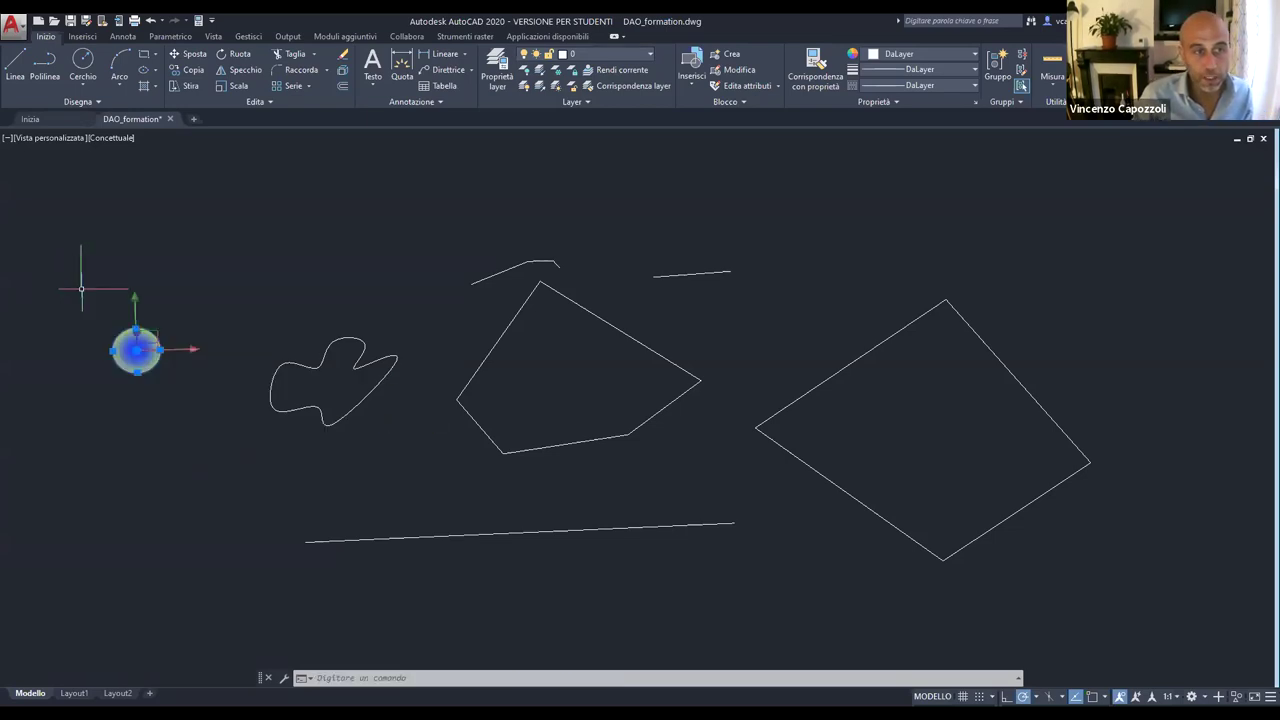
left_click(194, 494)
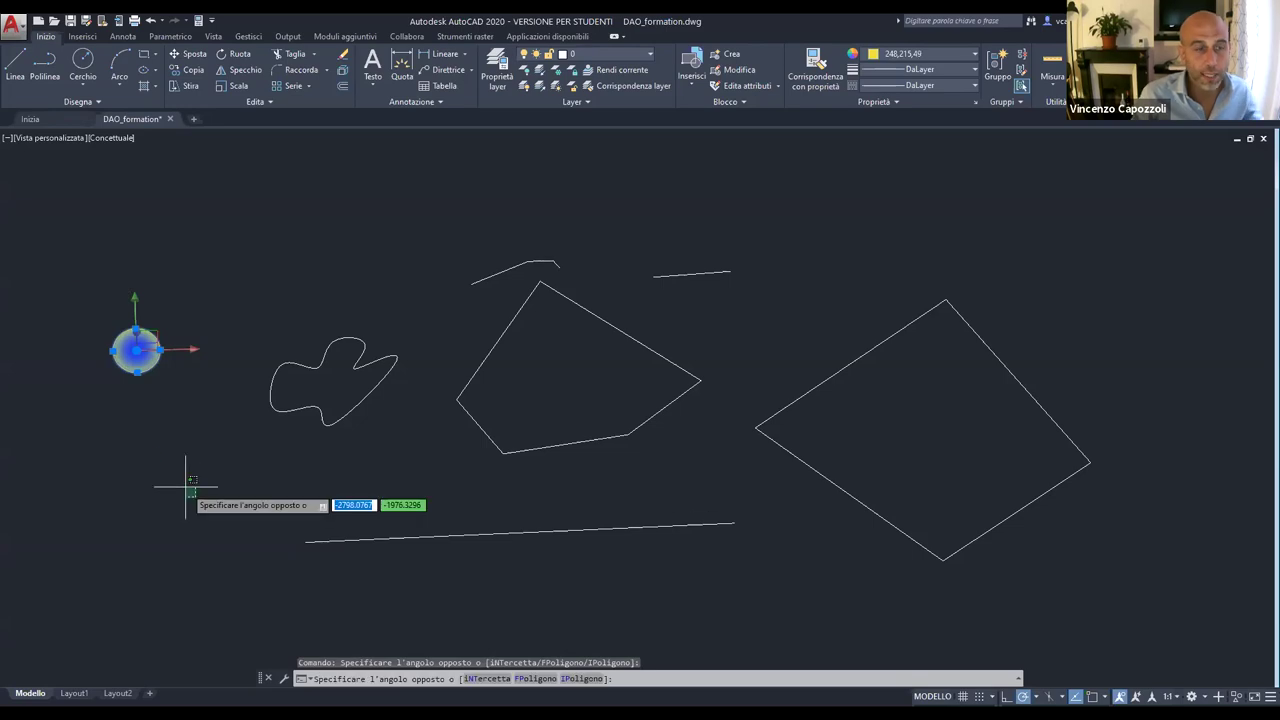
key("Escape")
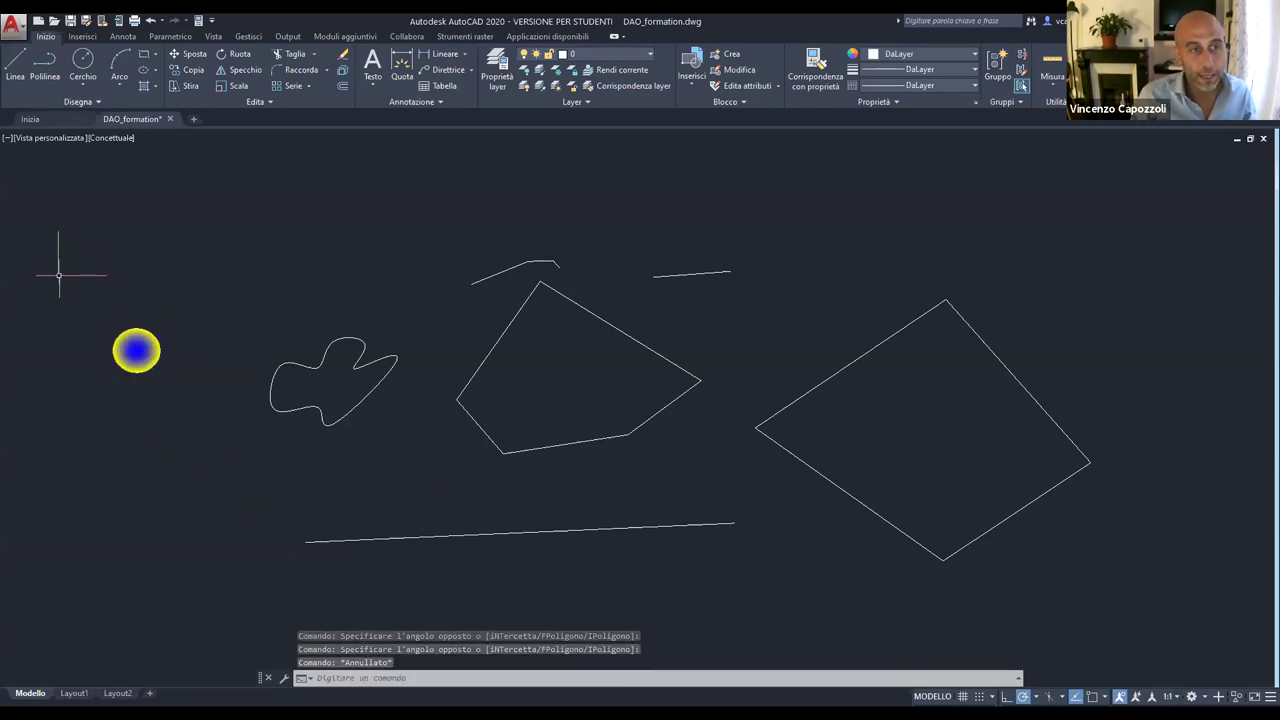
left_click(191, 423)
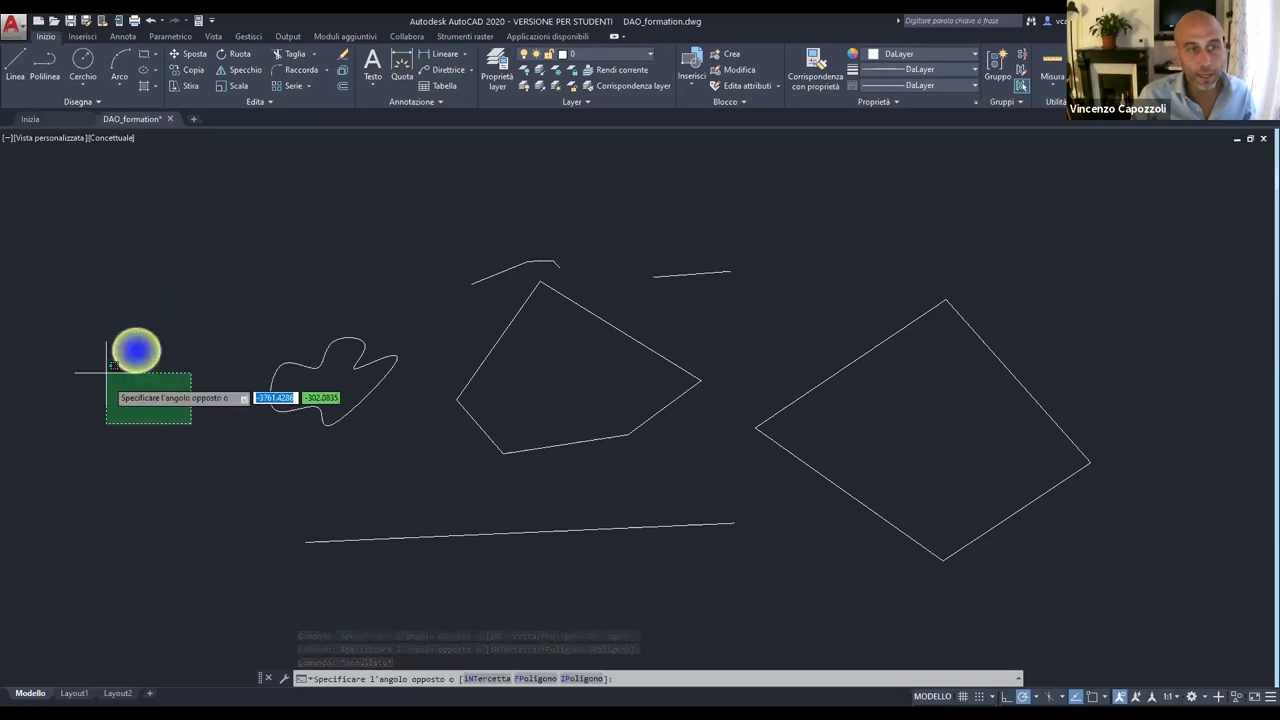
key("Escape")
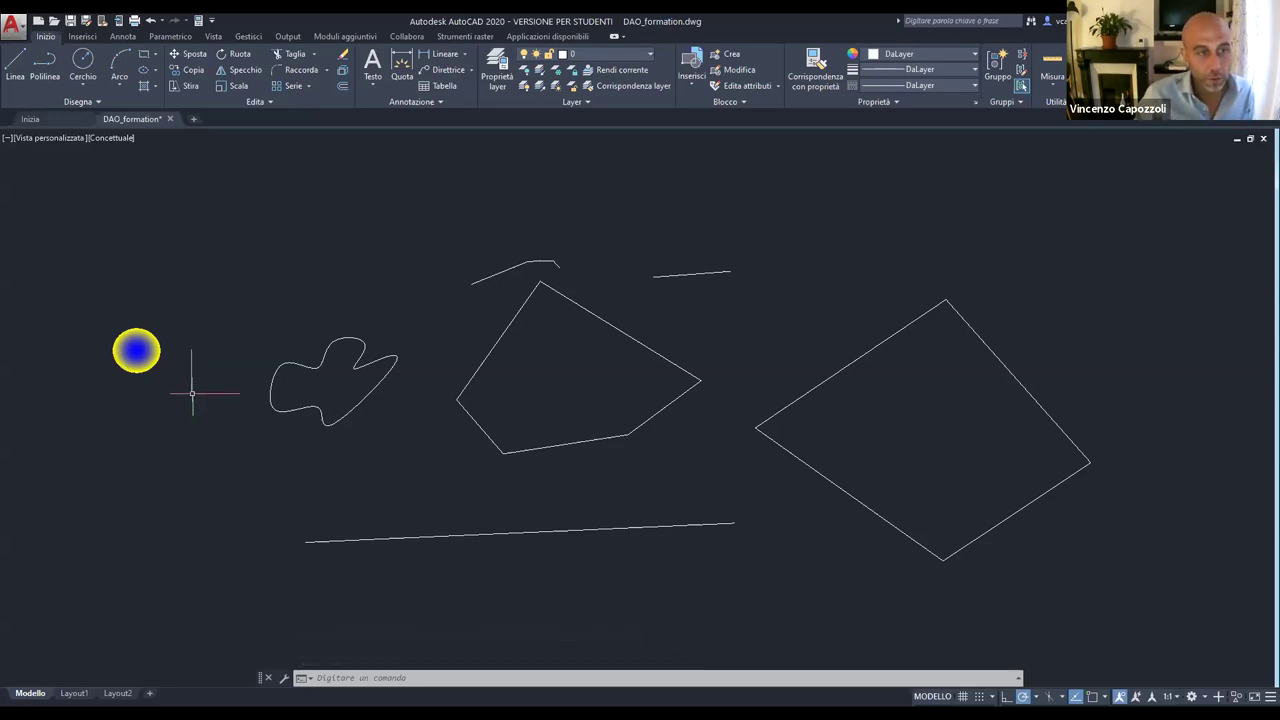
left_click(193, 393)
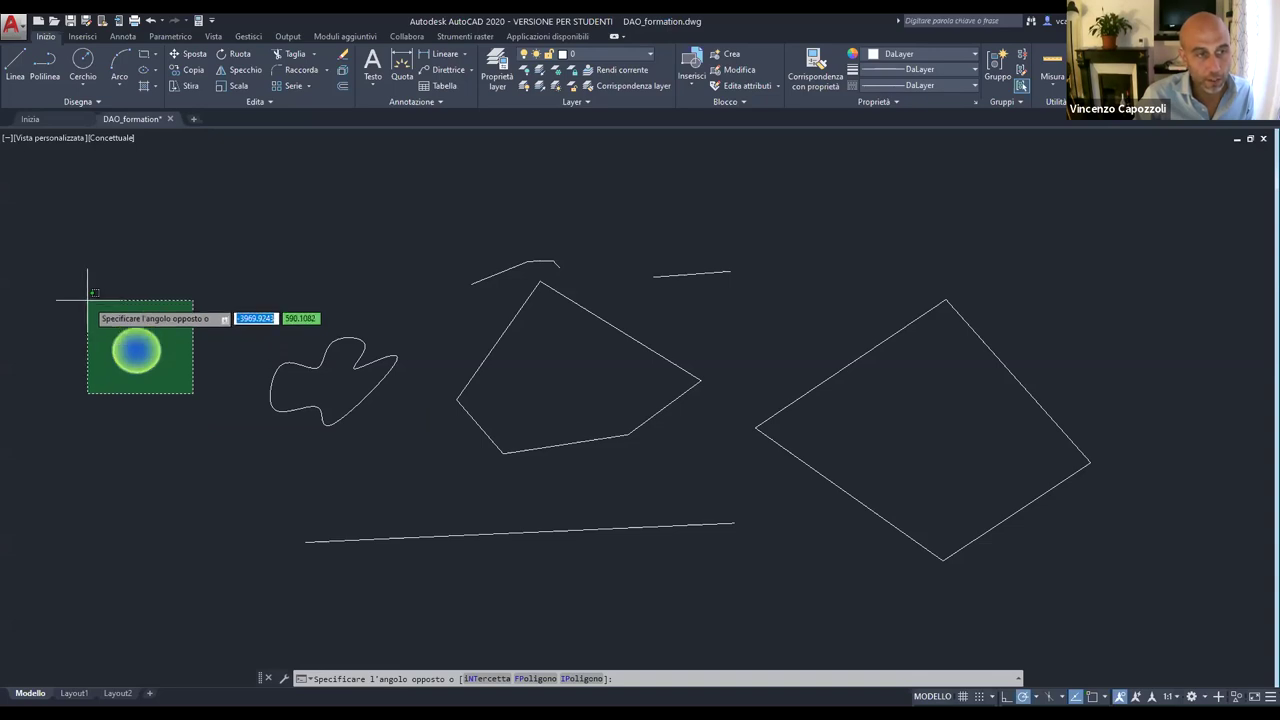
left_click(188, 398)
left_click(196, 409)
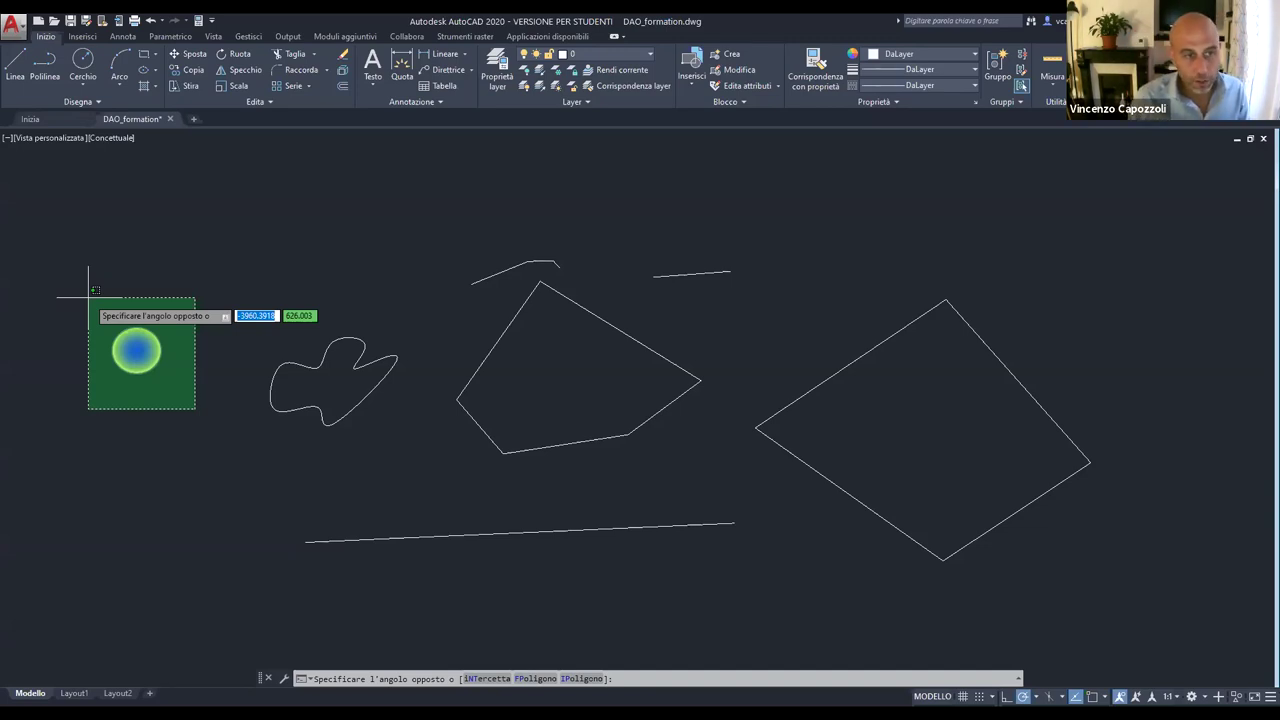
left_click(88, 297)
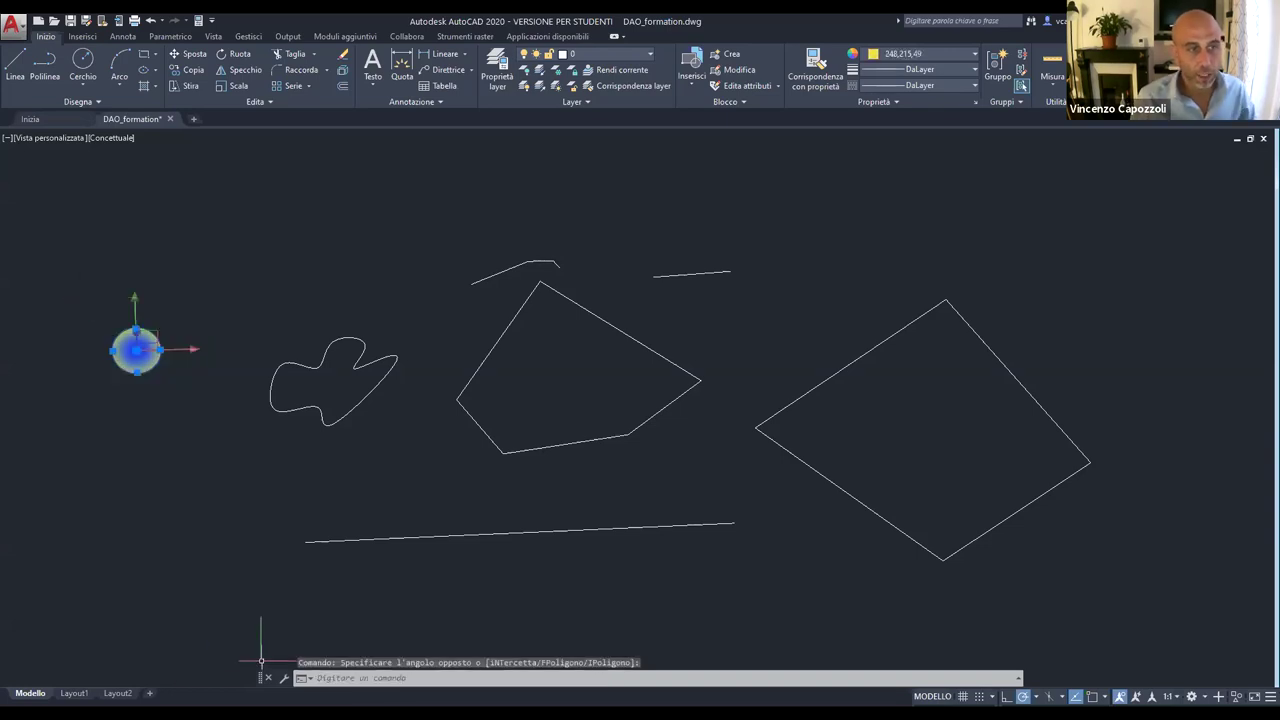
key("Escape")
left_click(209, 397)
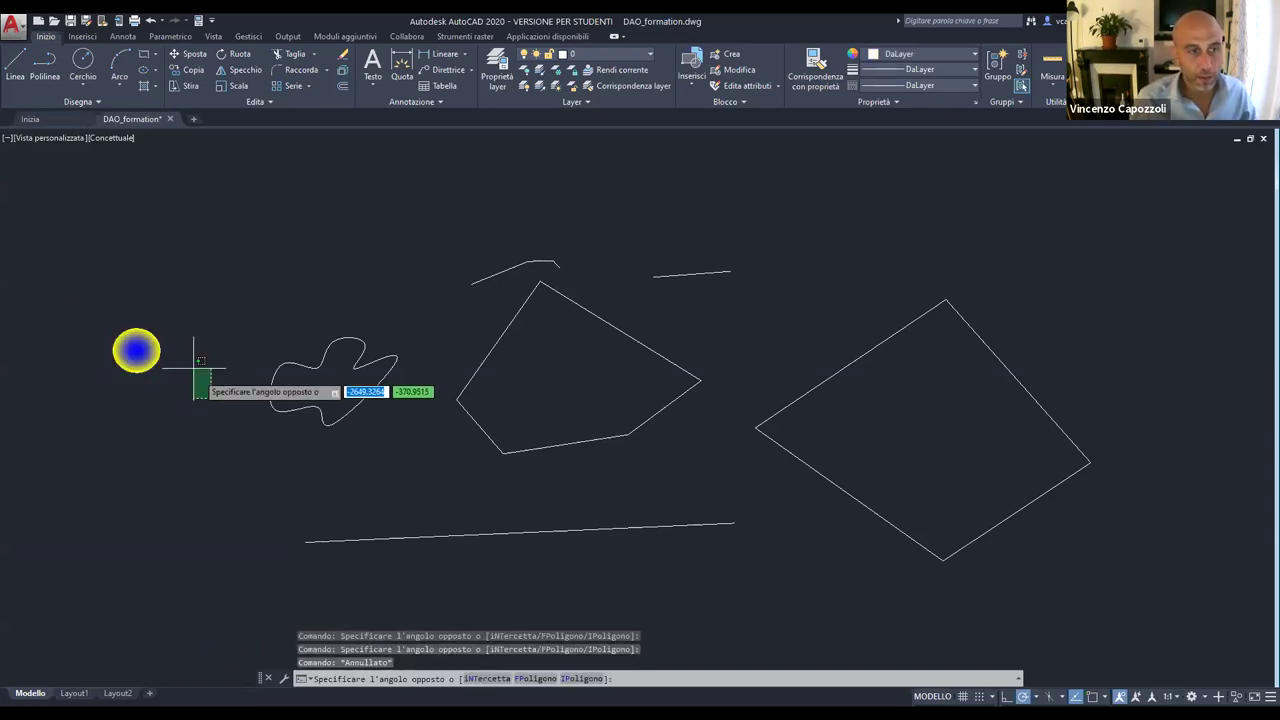
left_click(74, 279)
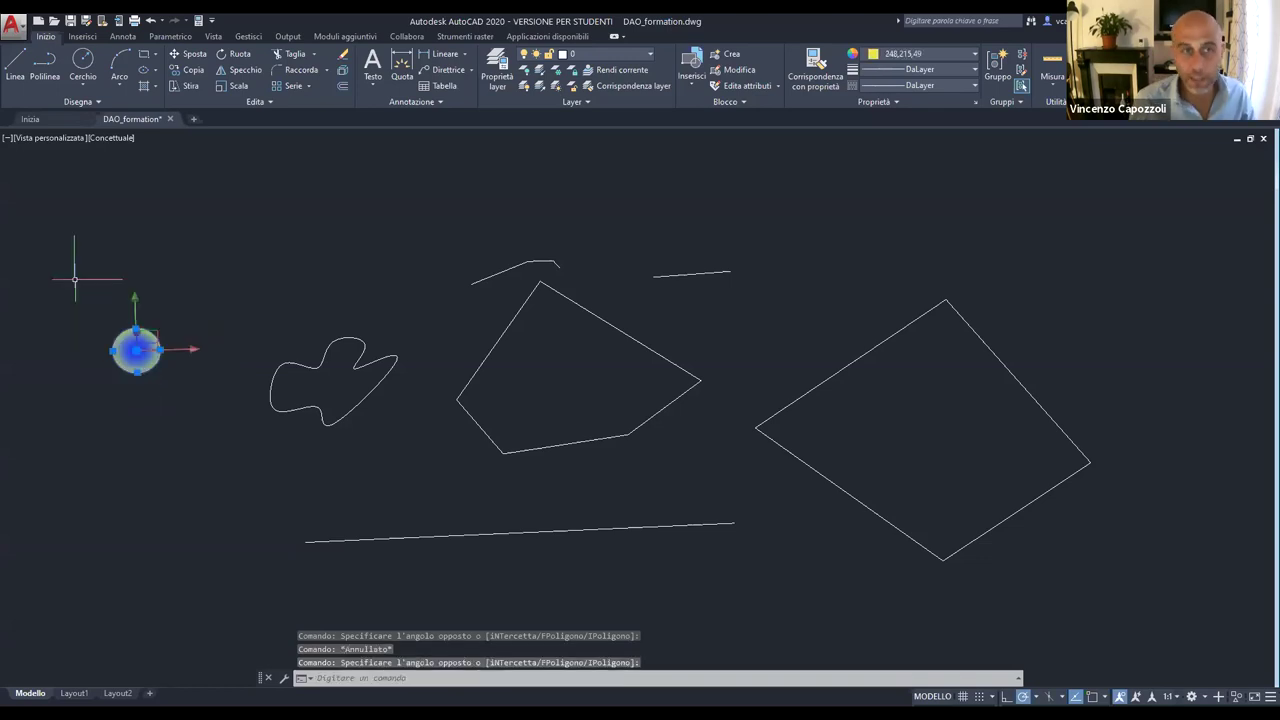
key("Escape")
left_click(217, 414)
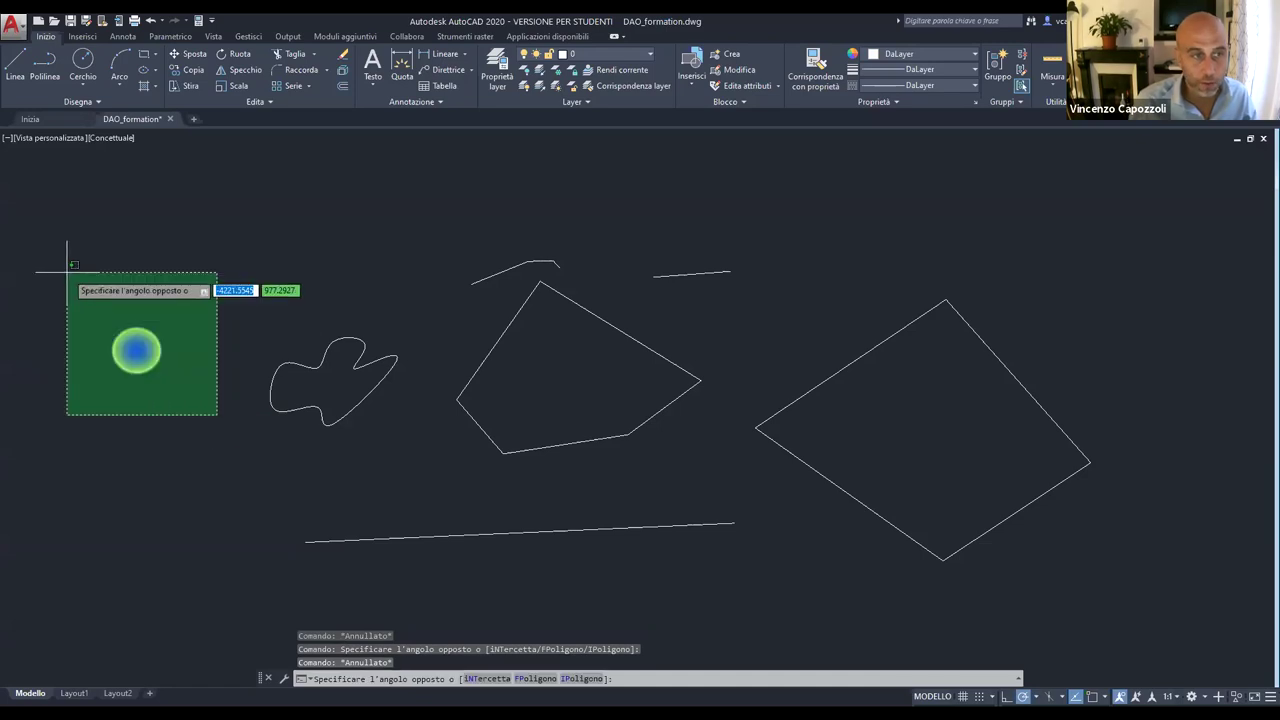
left_click(66, 274)
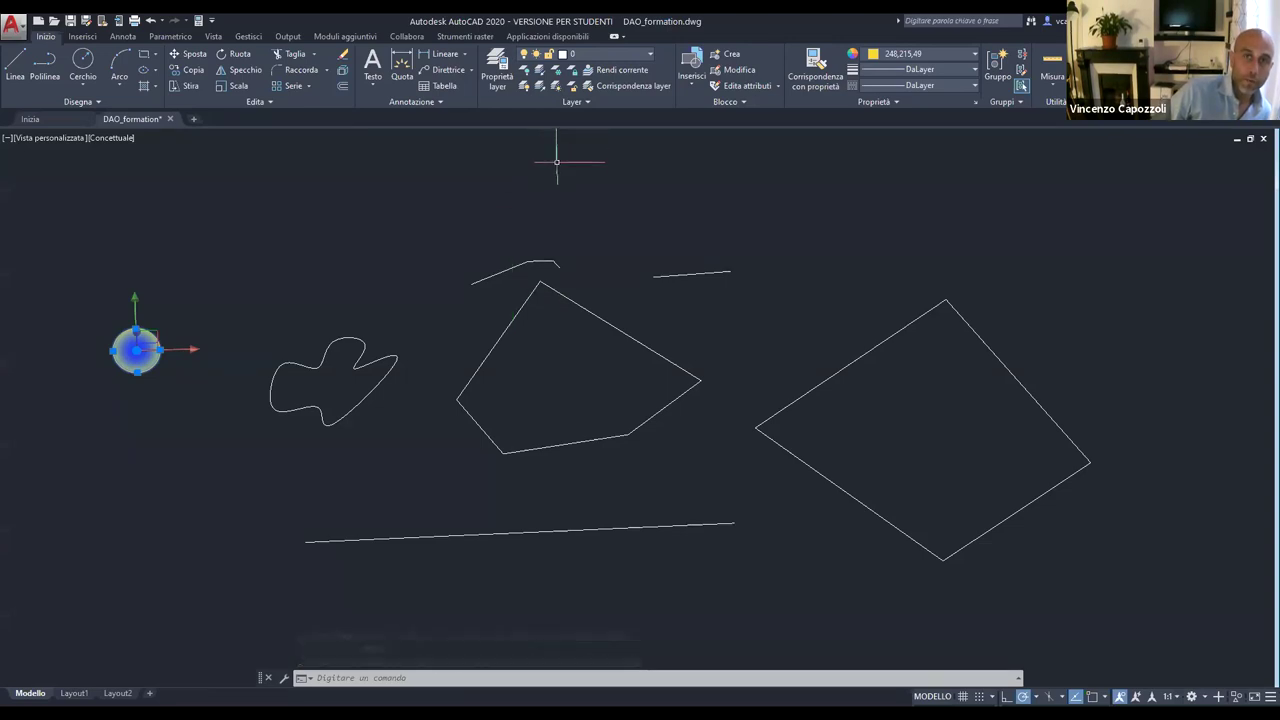
Move the selected circle onto the Cercle layer.
left_click(622, 58)
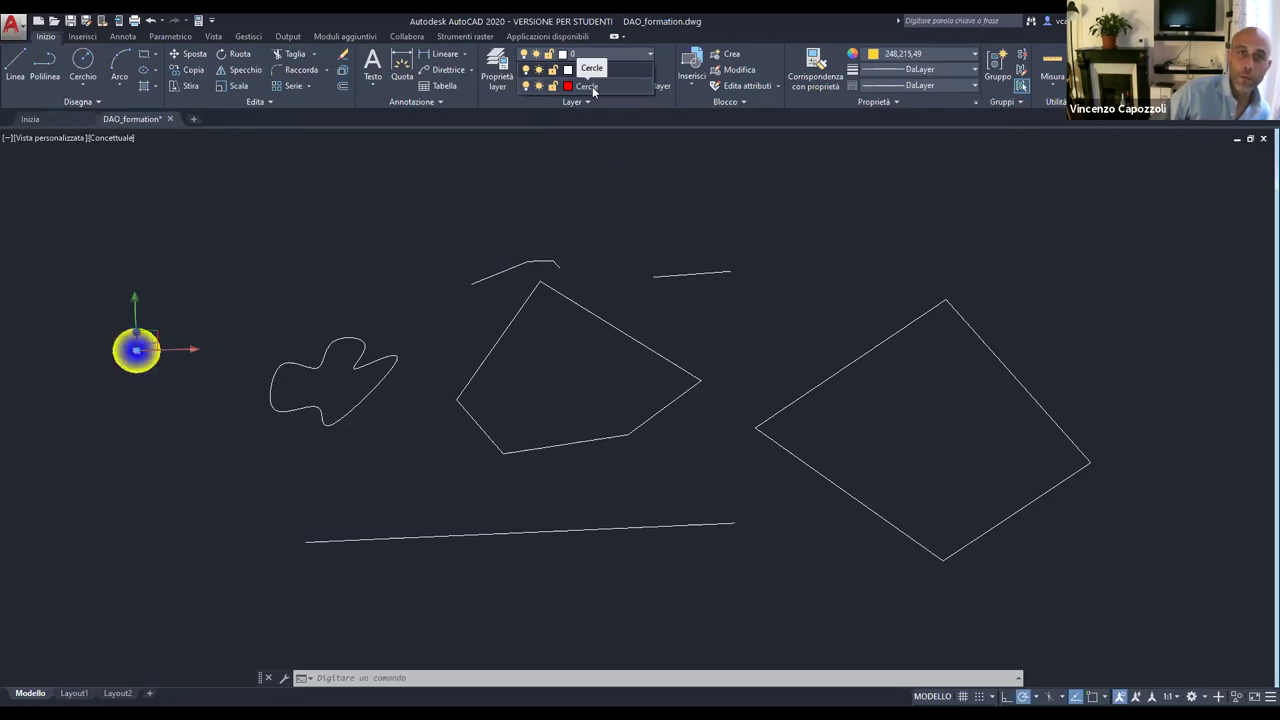
left_click(592, 86)
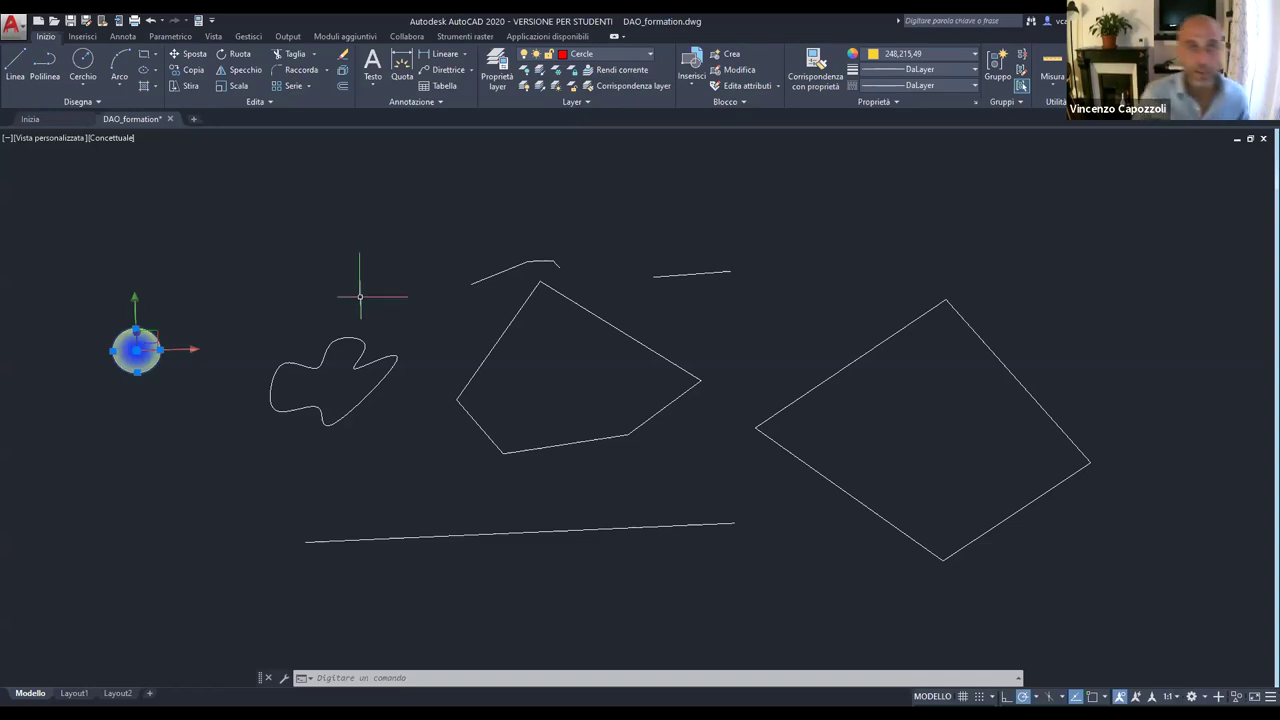
key("Escape")
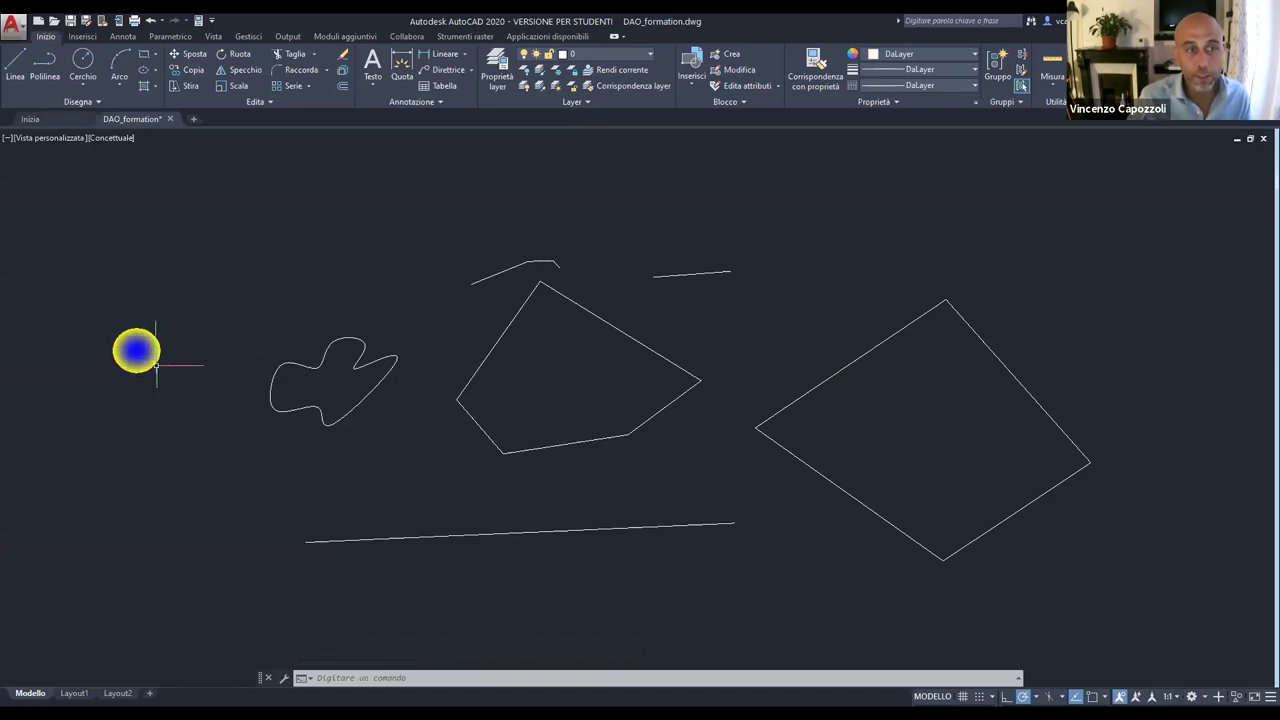
Reselect the circle's gradient fill to confirm it is on Cercle.
left_click(154, 363)
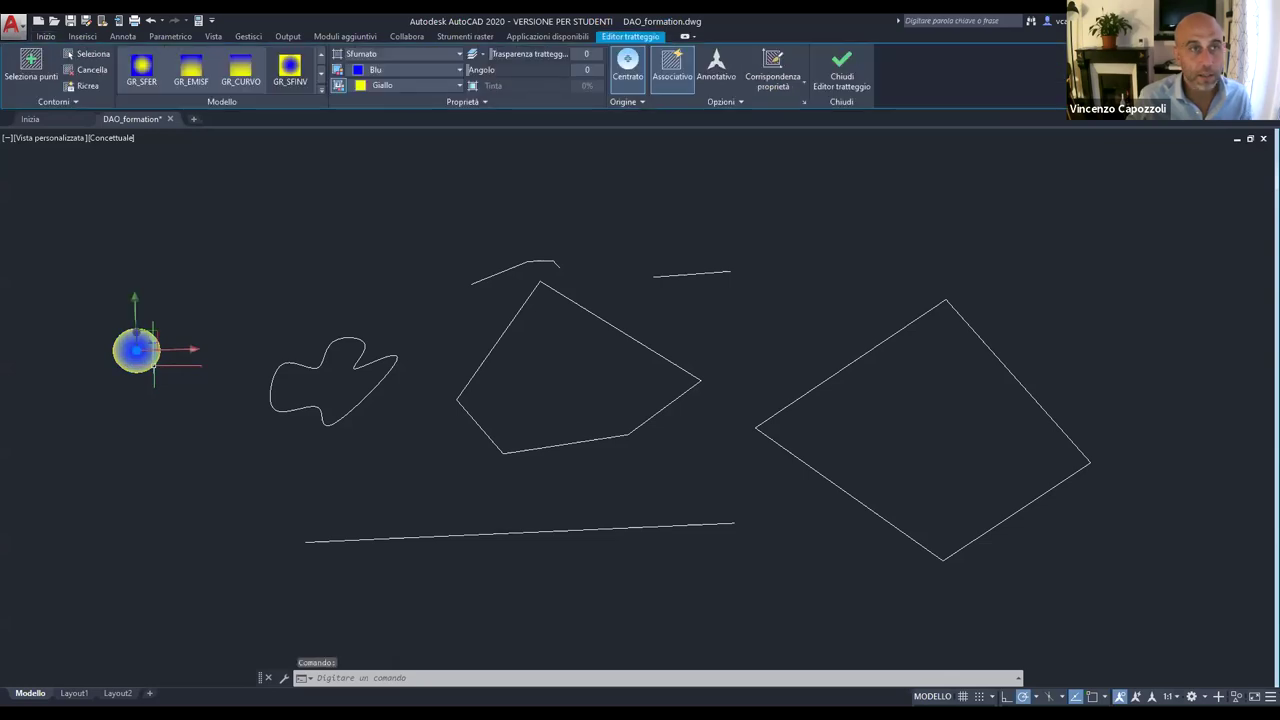
key("Escape")
key("Escape")
left_click(186, 420)
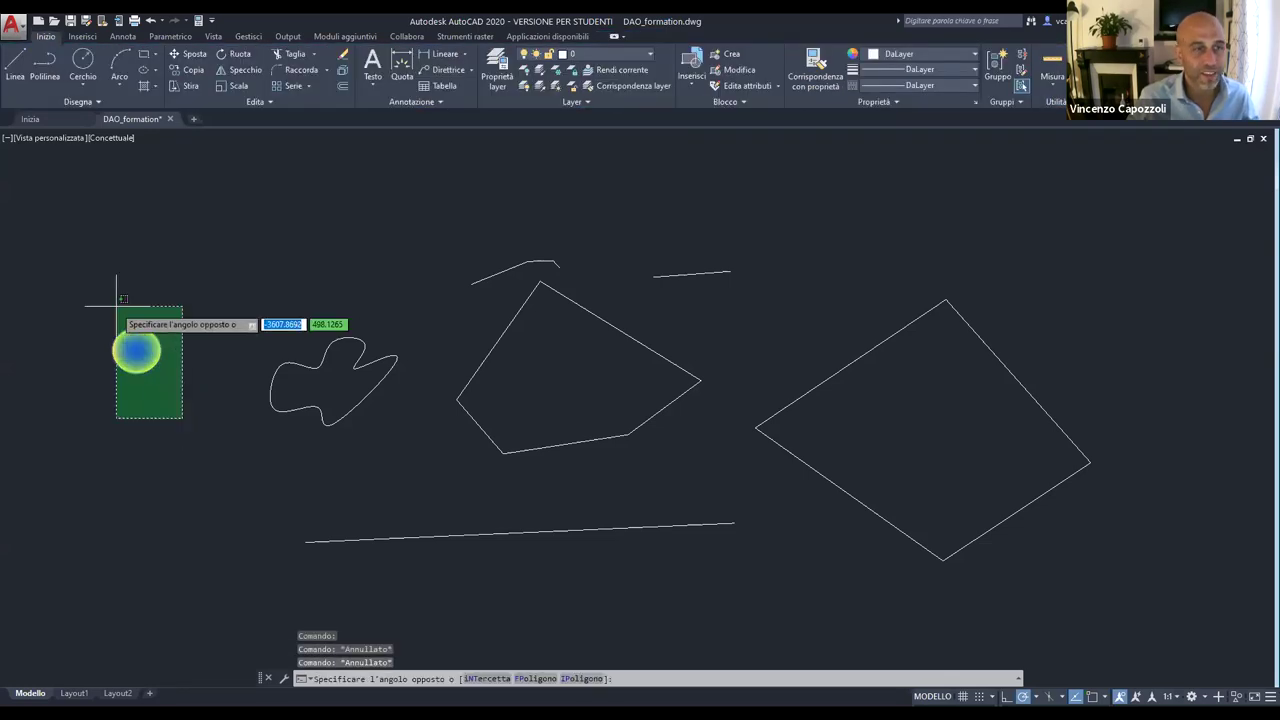
left_click(69, 283)
key("Escape")
left_click(191, 420)
left_click(90, 254)
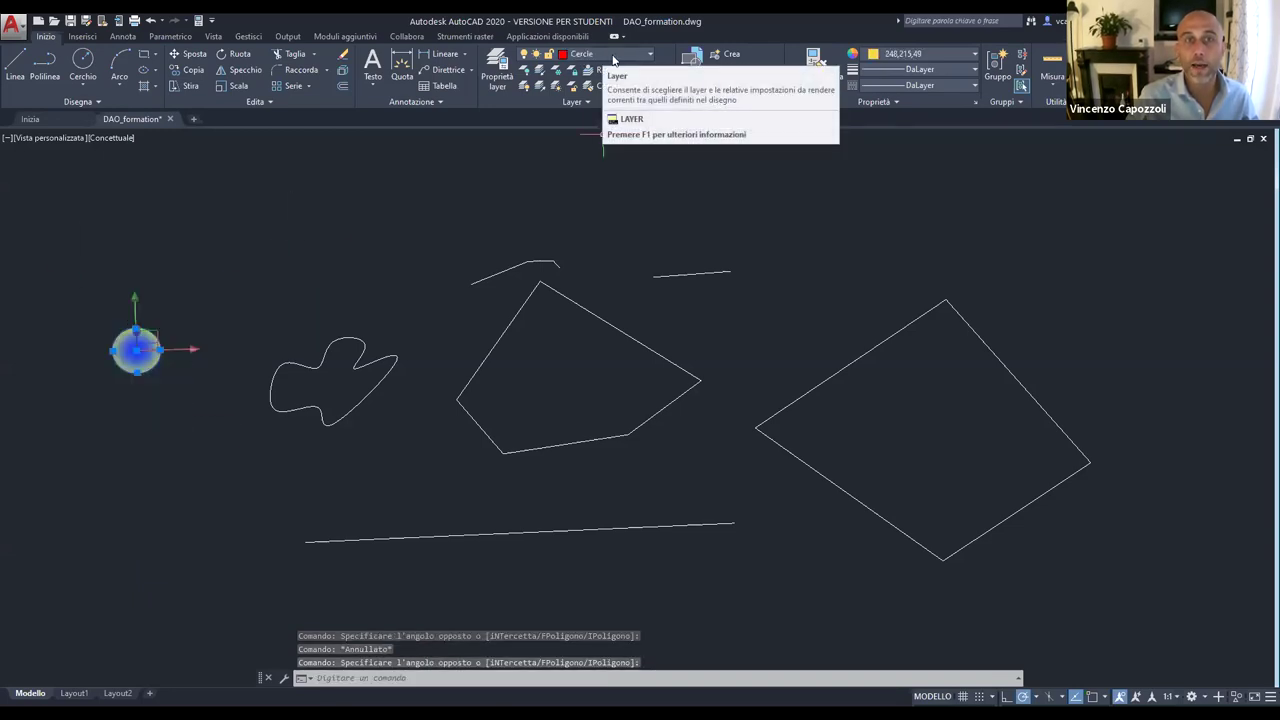
Turn off the Cercle layer from the Layer list, then undo to bring the circle back.
left_click(613, 57)
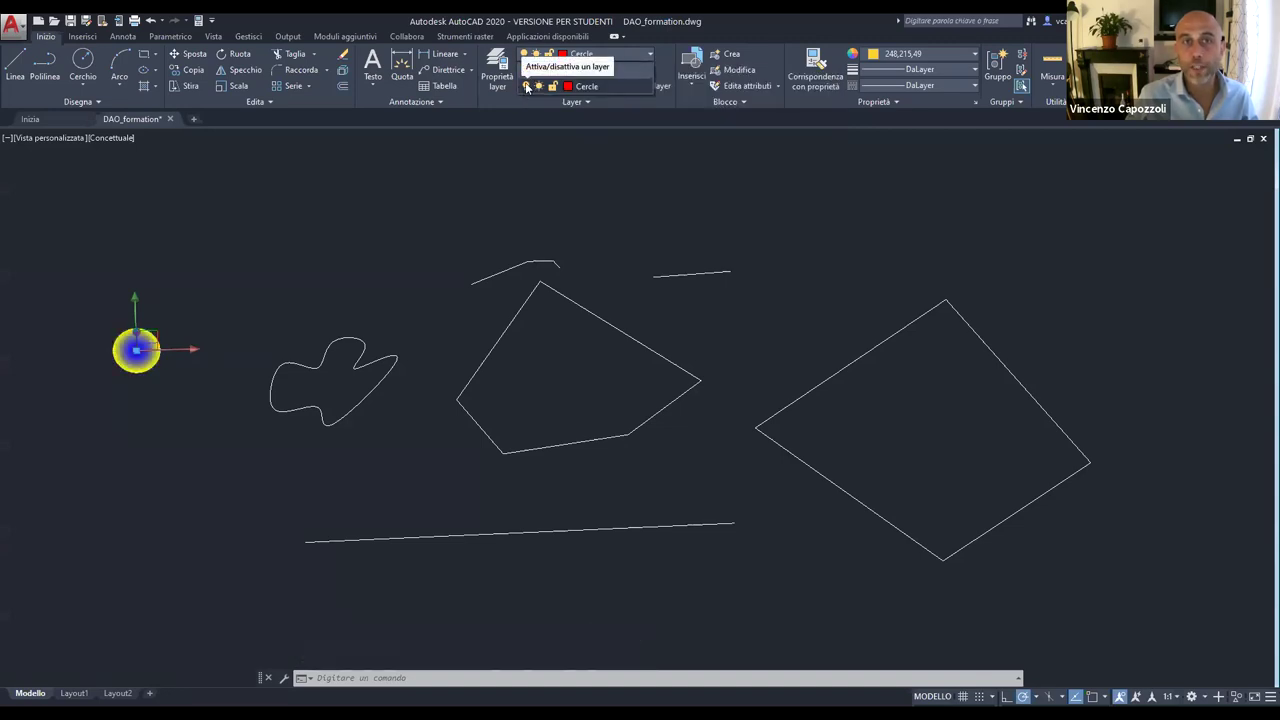
left_click(525, 87)
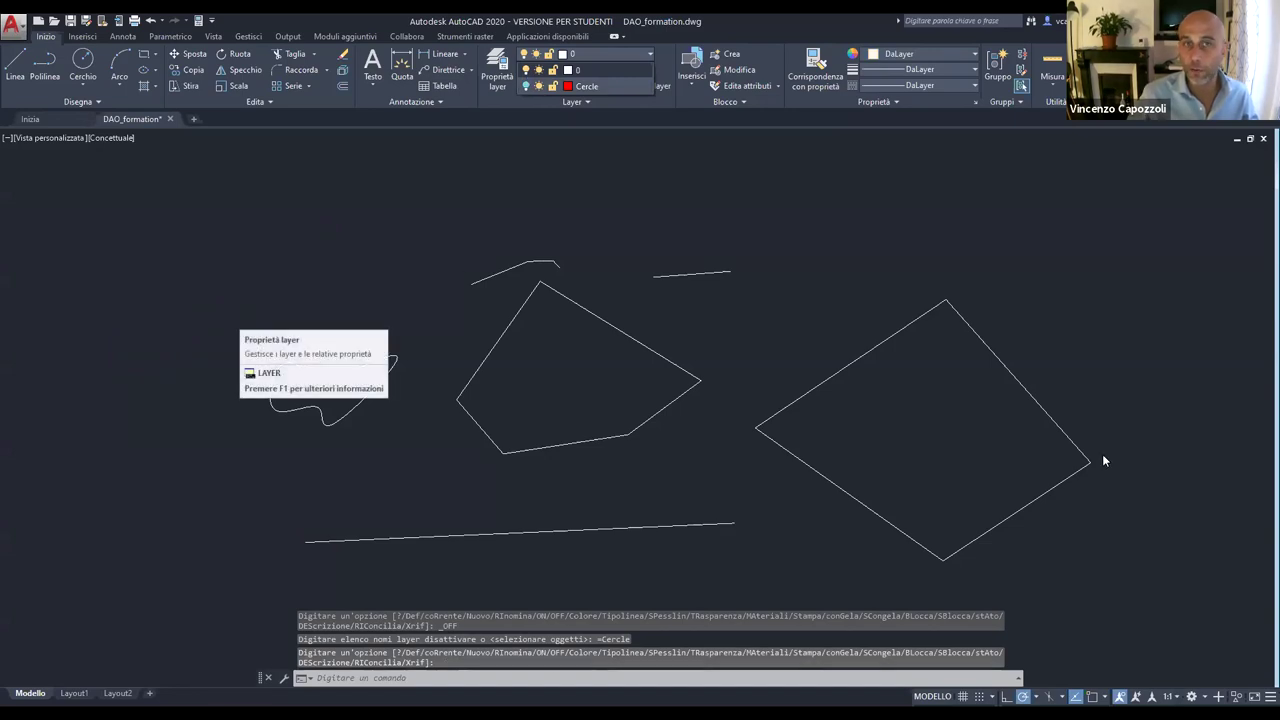
left_click(663, 232)
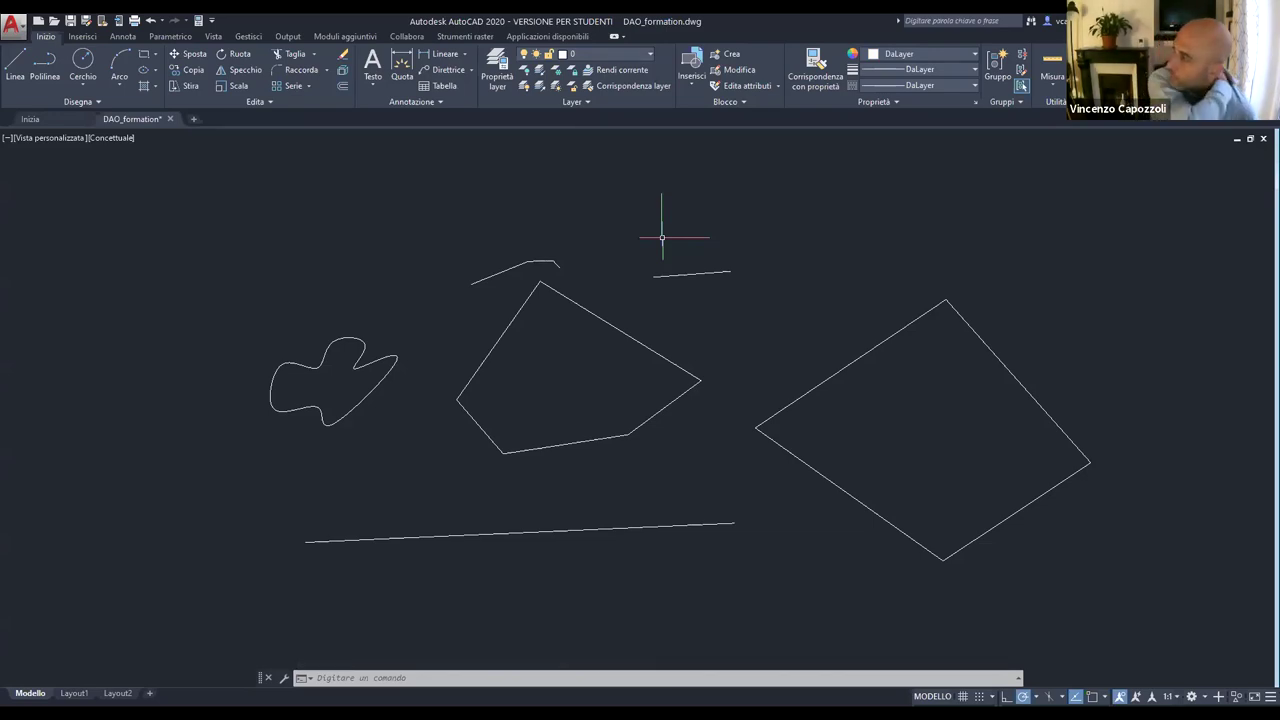
key("ctrl+z")
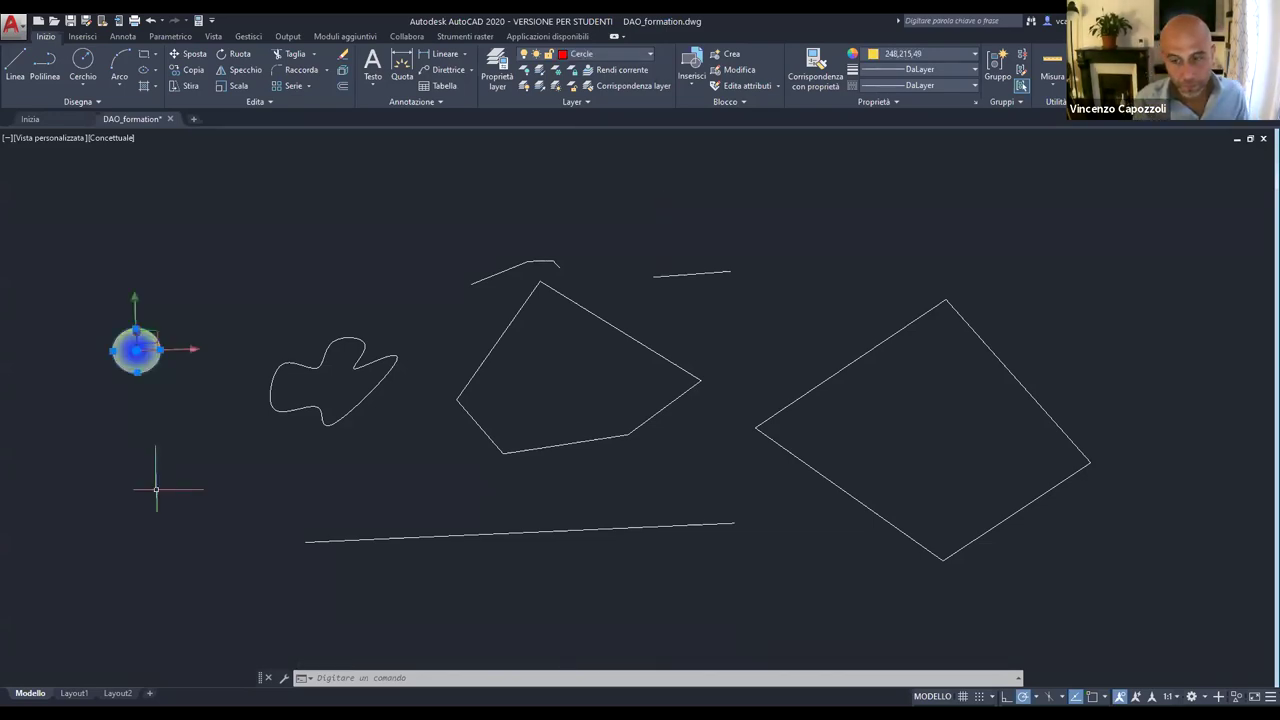
Clear the selection and open the Layer Properties Manager.
left_click(156, 489)
key("Escape")
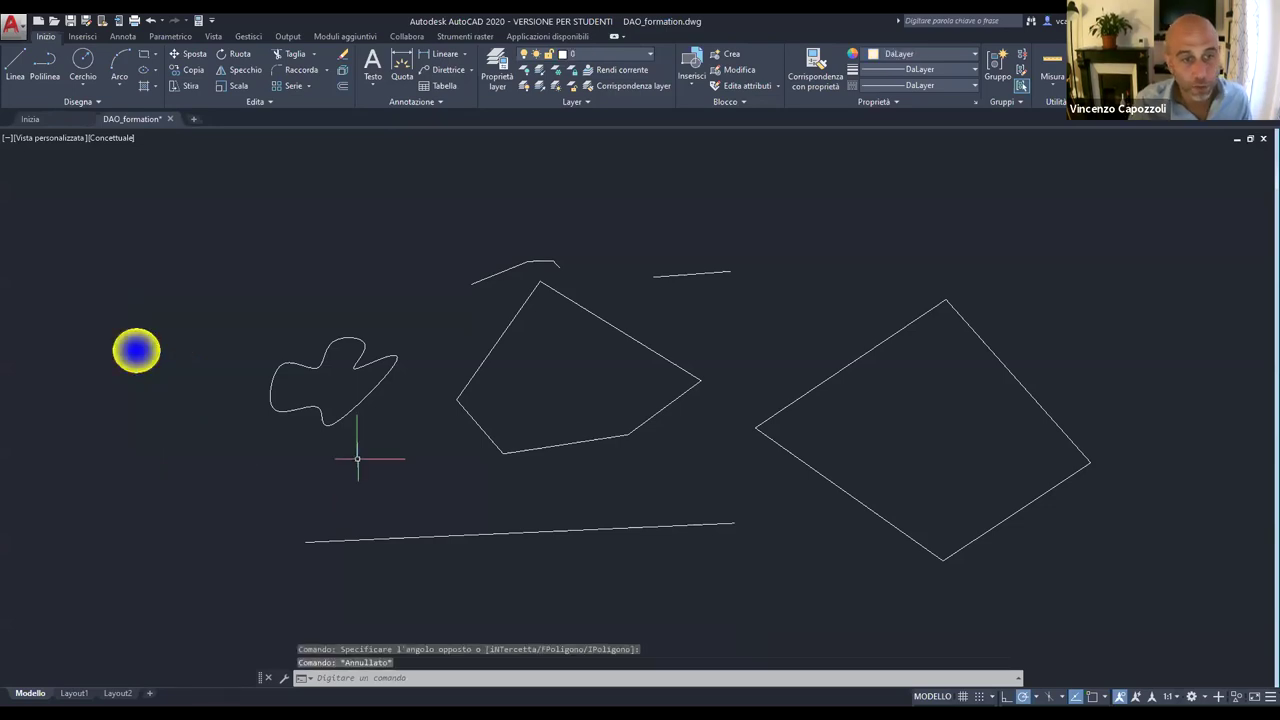
left_click(500, 66)
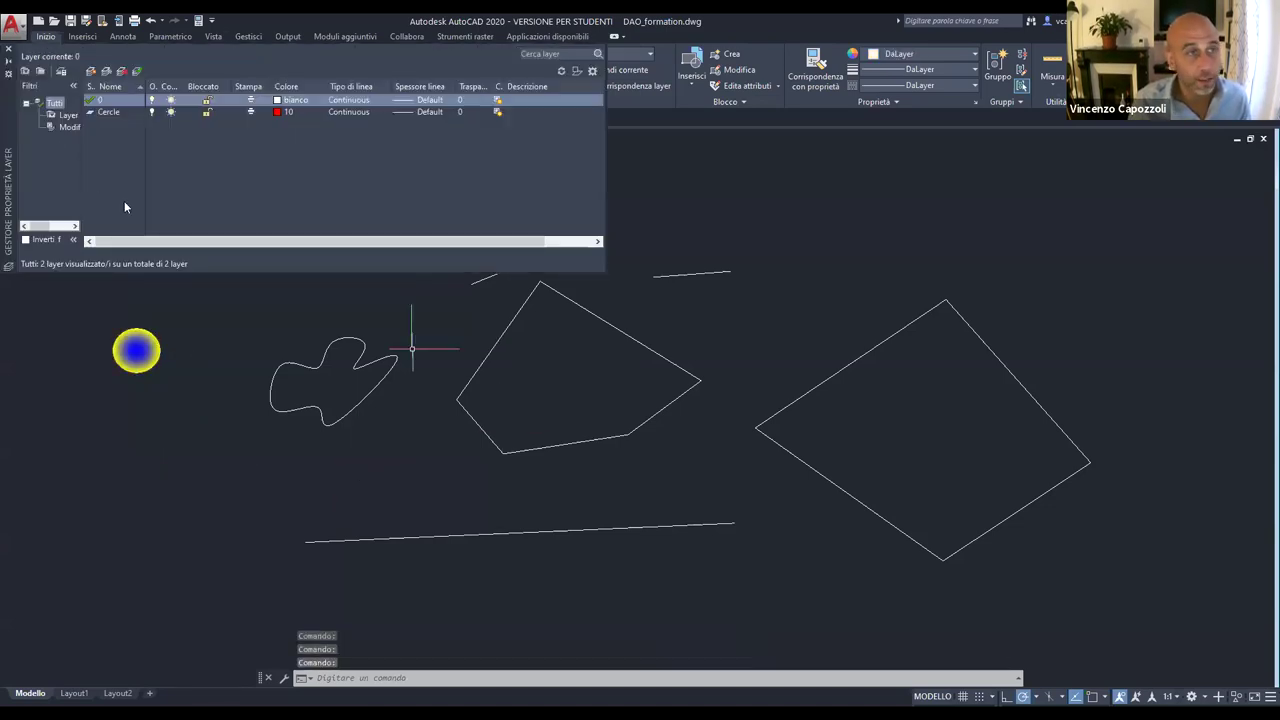
Add a layer named 'figure irregolari' coloured light green 81.
left_click(89, 73)
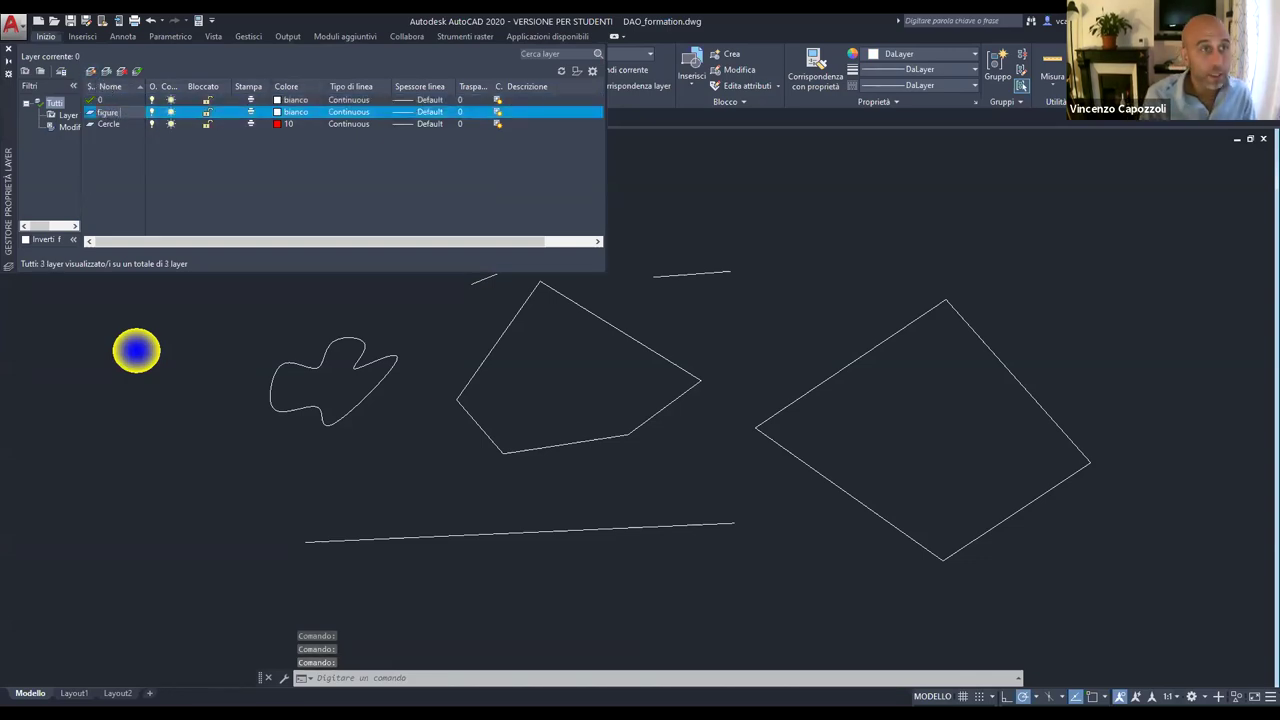
key("Return")
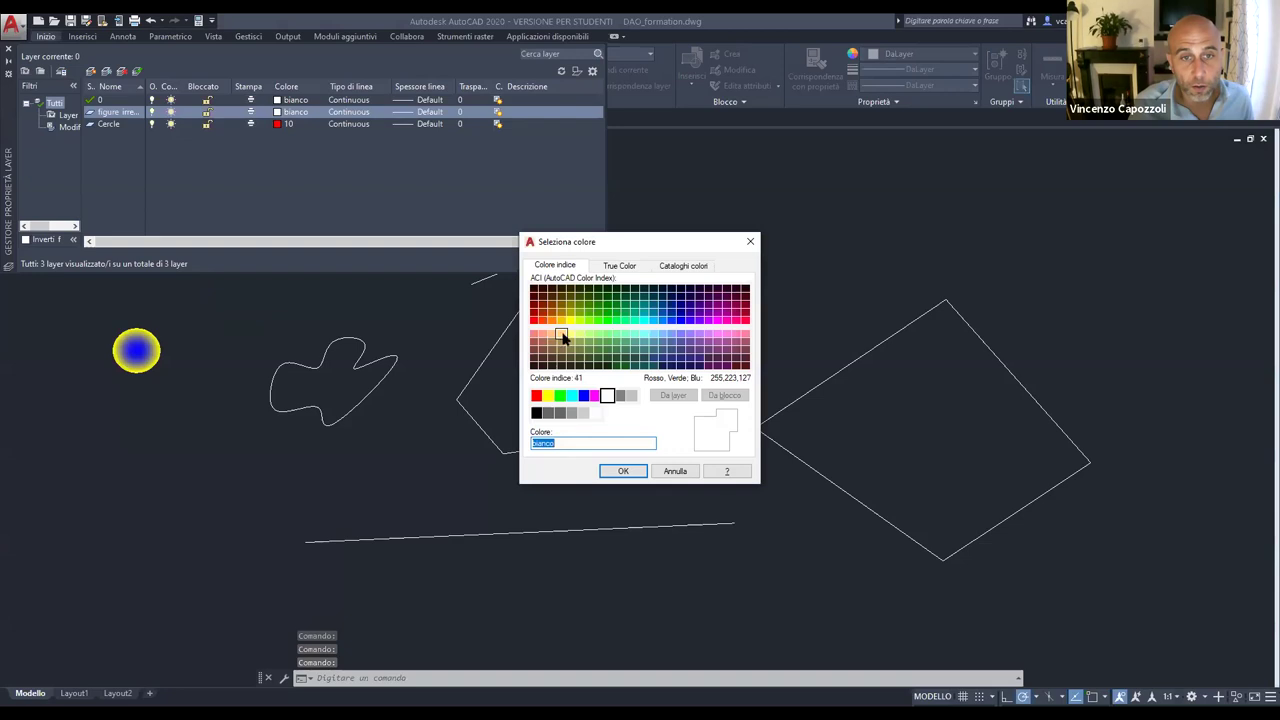
left_click(597, 333)
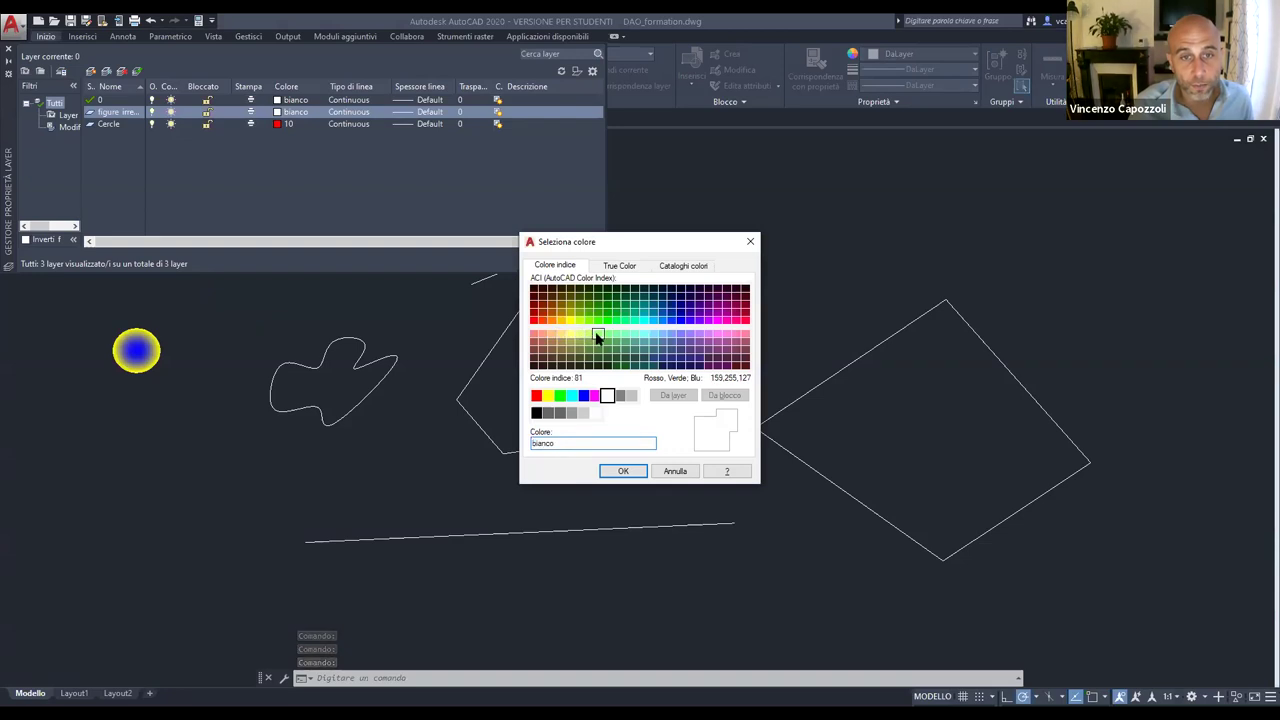
left_click(620, 471)
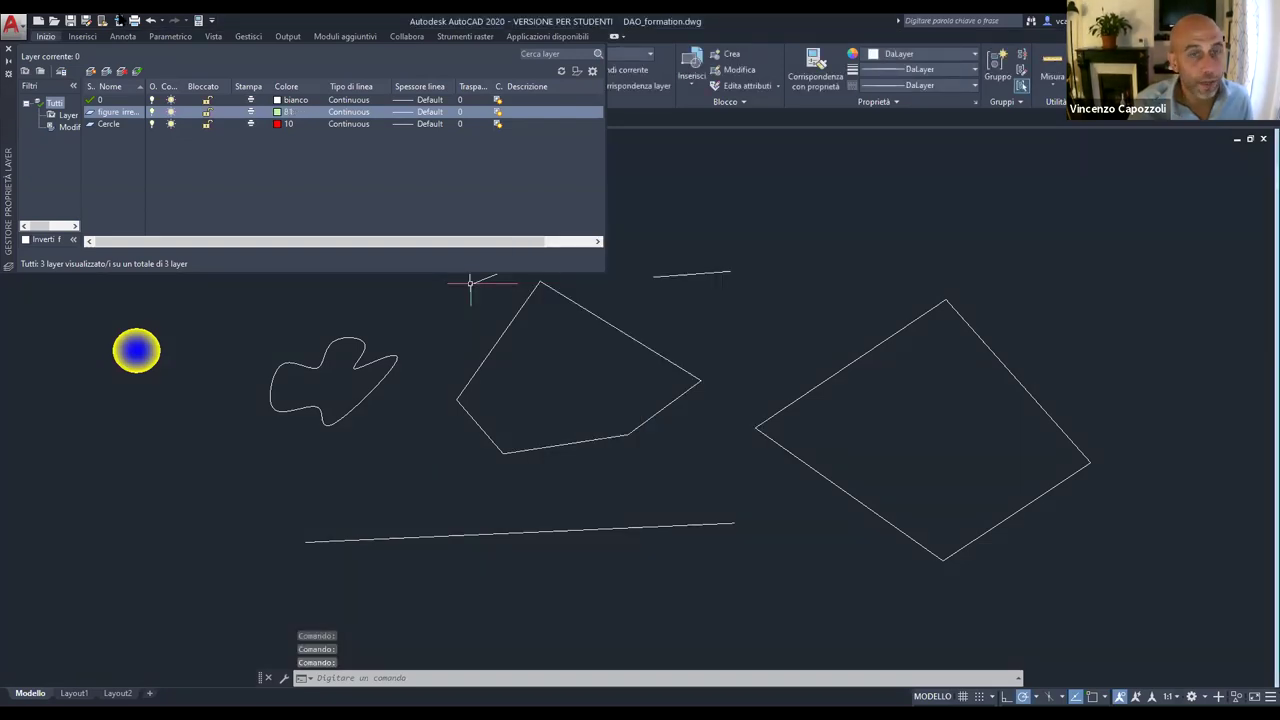
left_click(630, 434)
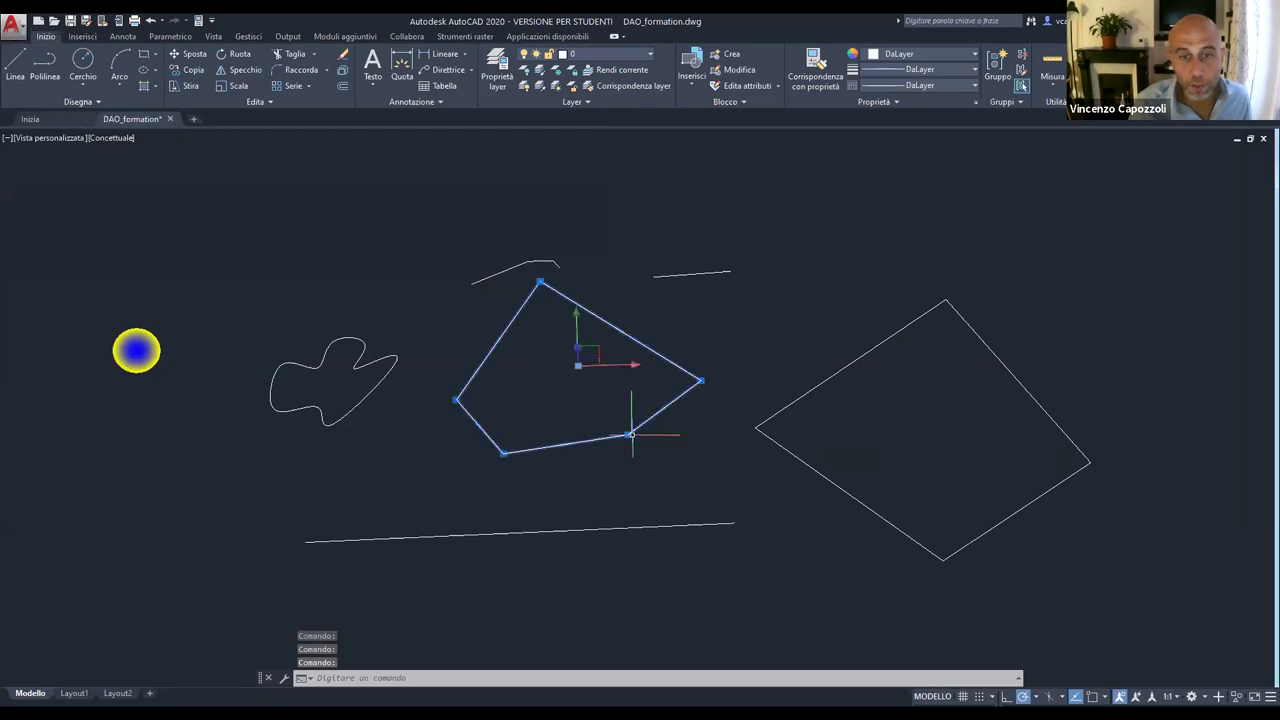
Move the pentagon and the diamond onto the figure irregolari layer.
left_click(790, 453)
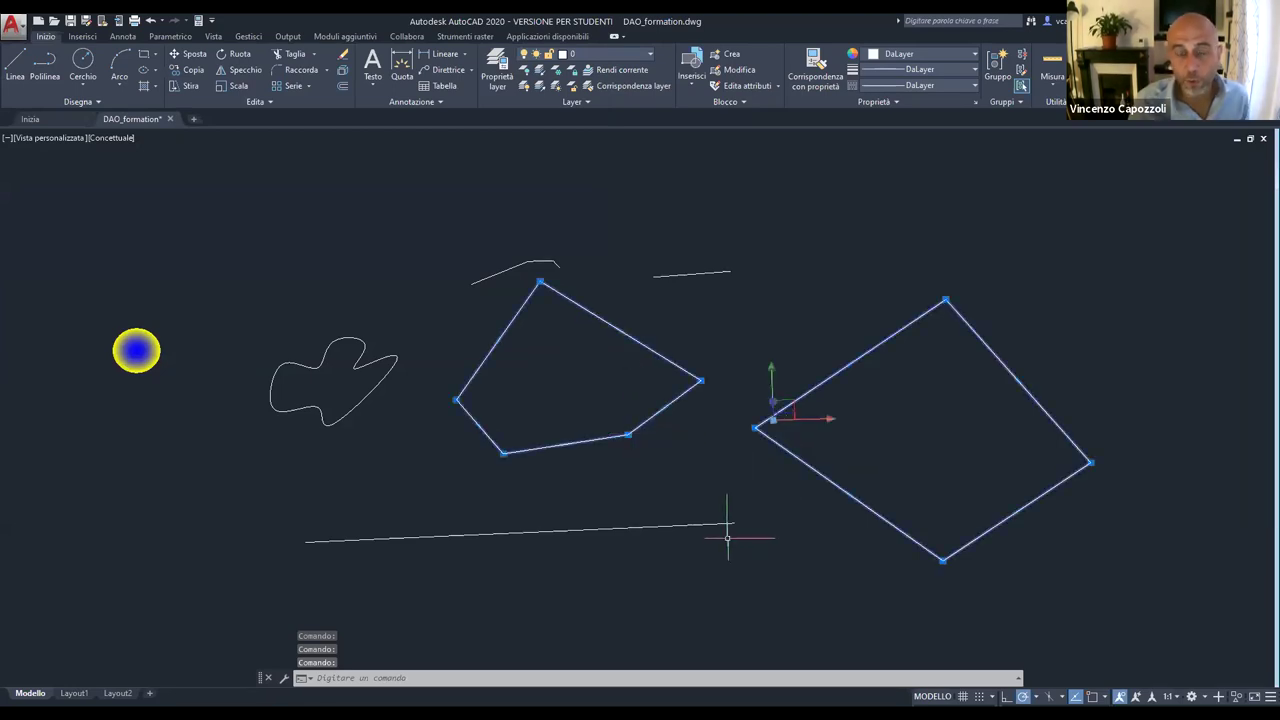
key("Escape")
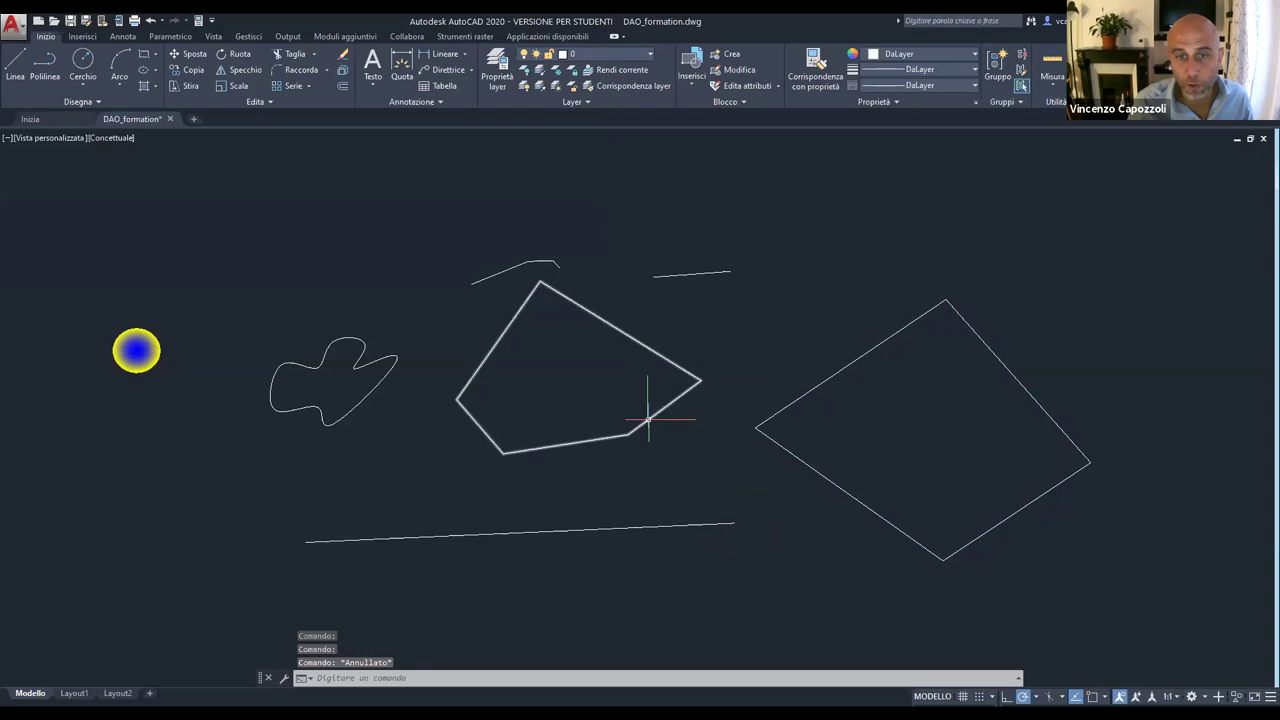
left_click(648, 420)
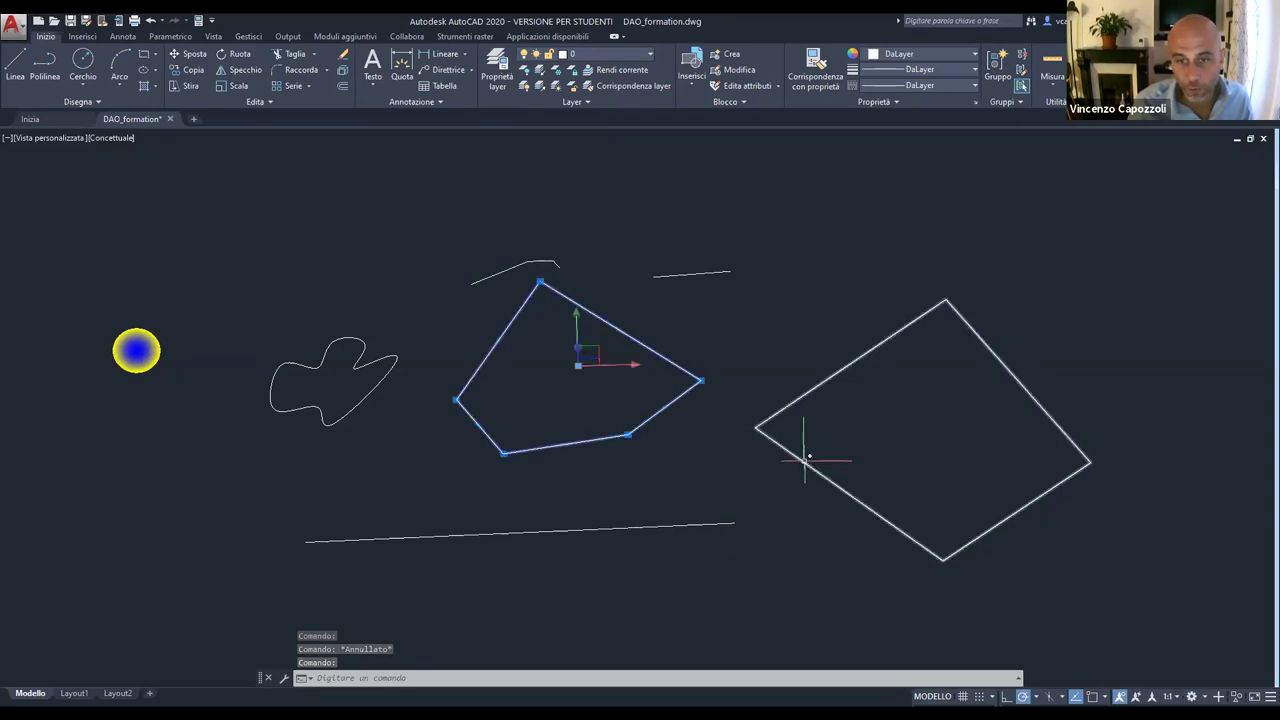
left_click(804, 459)
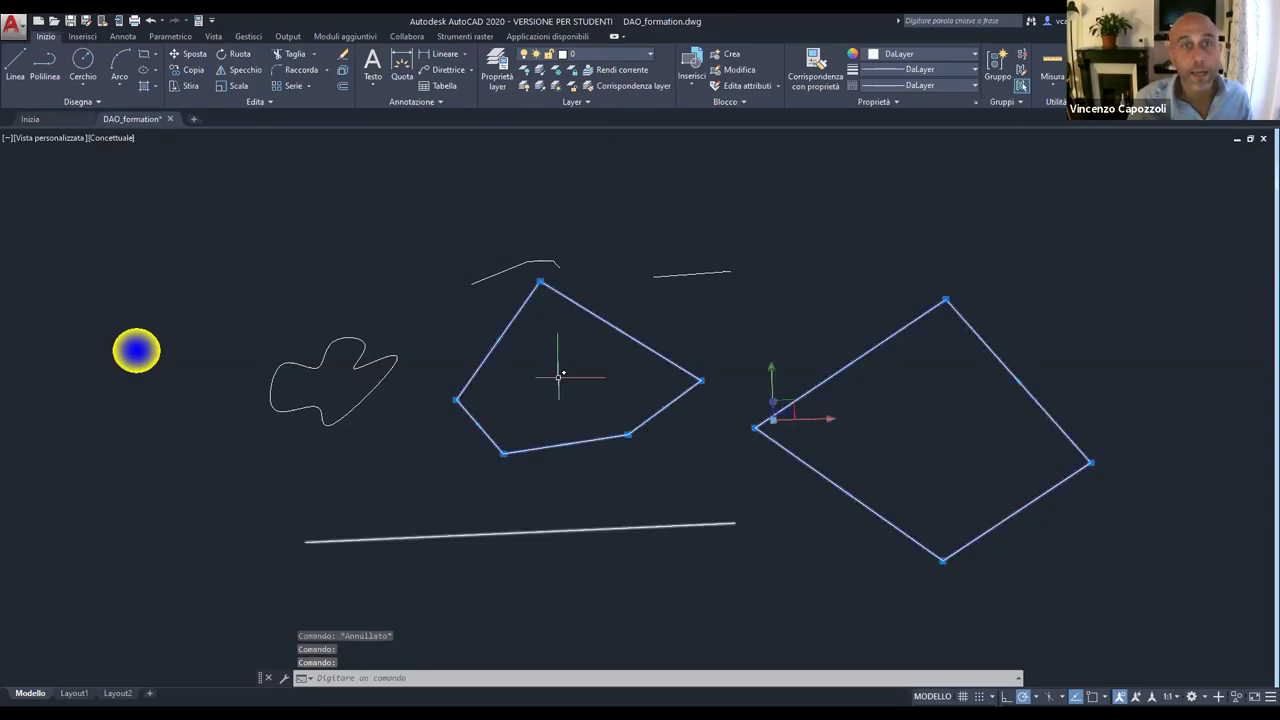
left_click(649, 57)
left_click(605, 102)
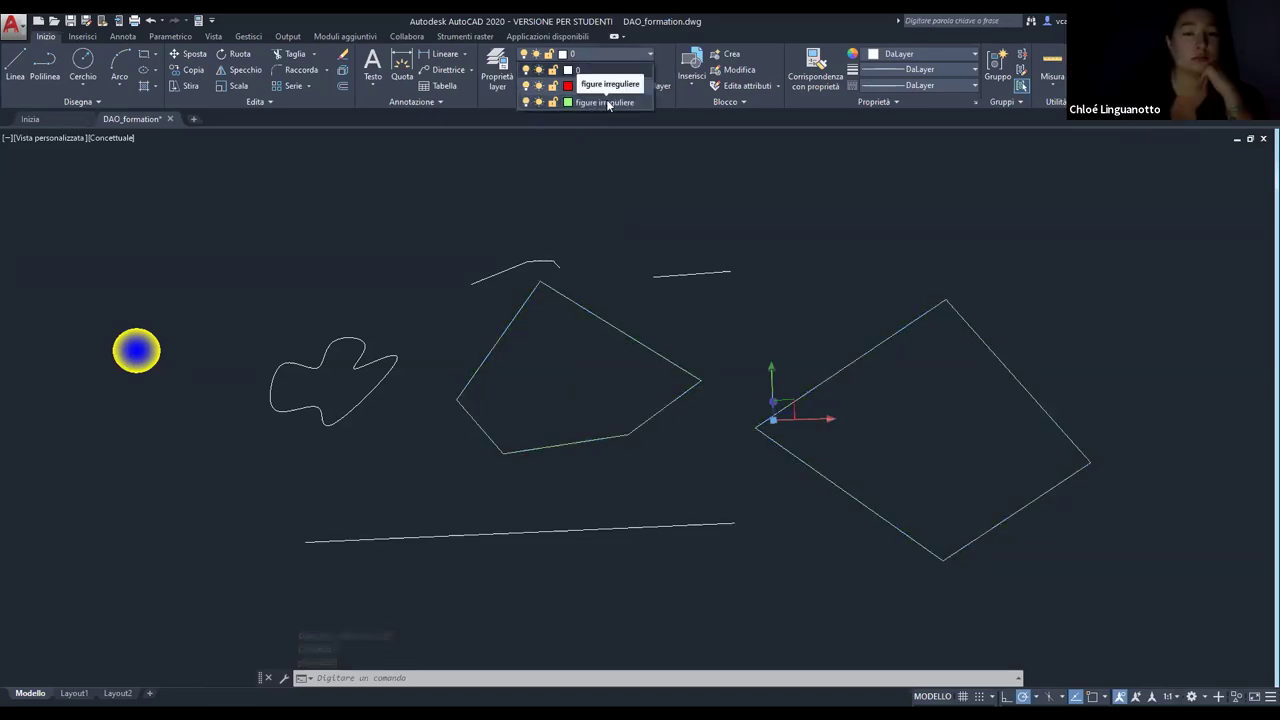
left_click(605, 102)
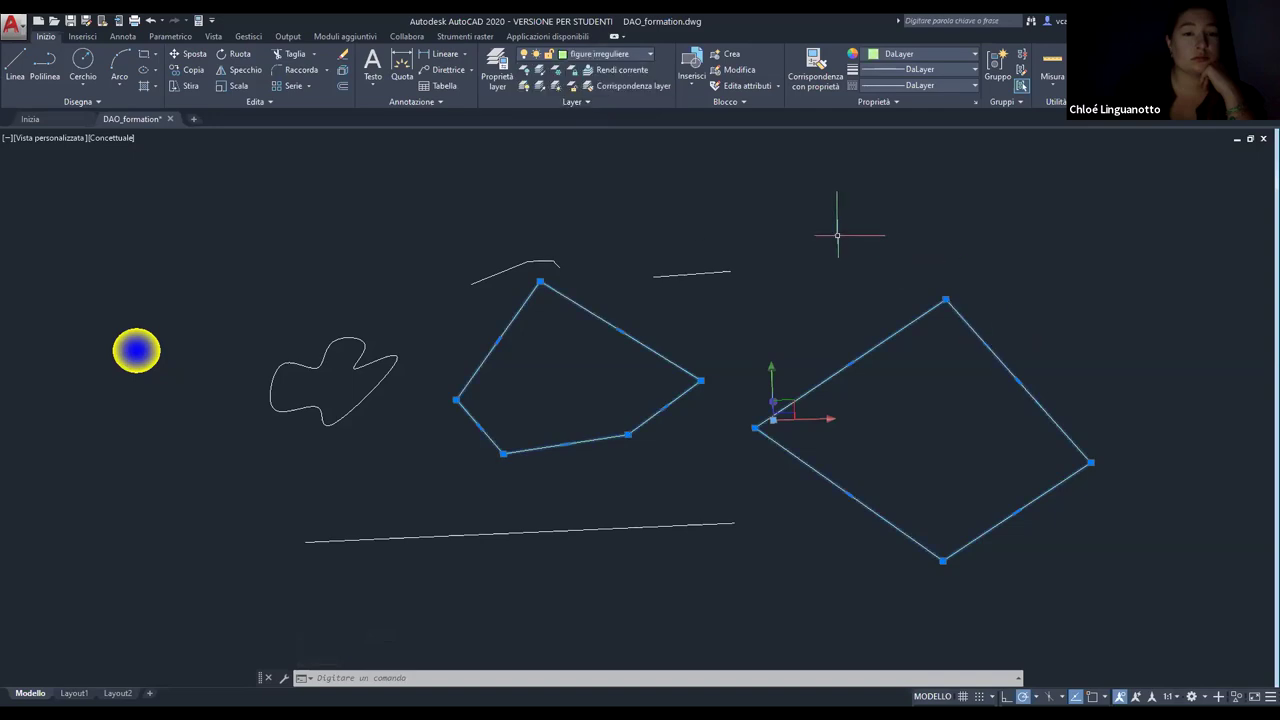
key("Escape")
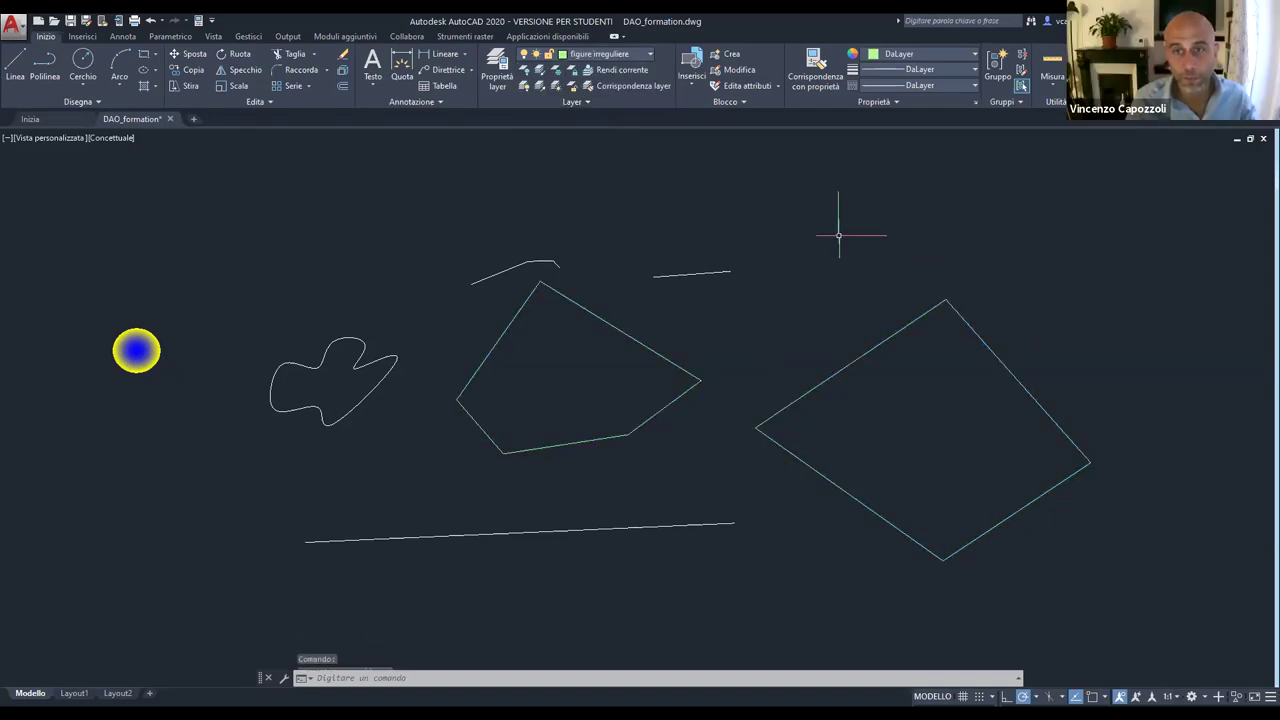
key("Escape")
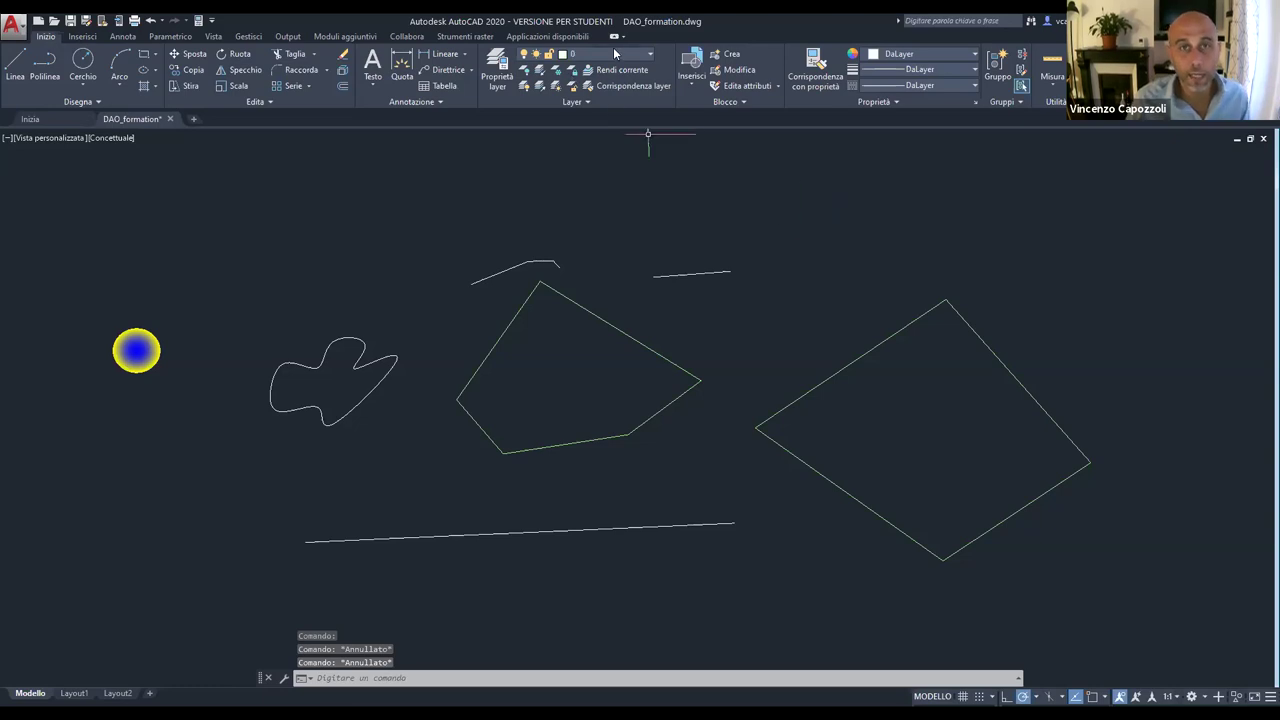
Check the freeform shape, small arc and pentagon by selecting each in turn.
left_click(613, 52)
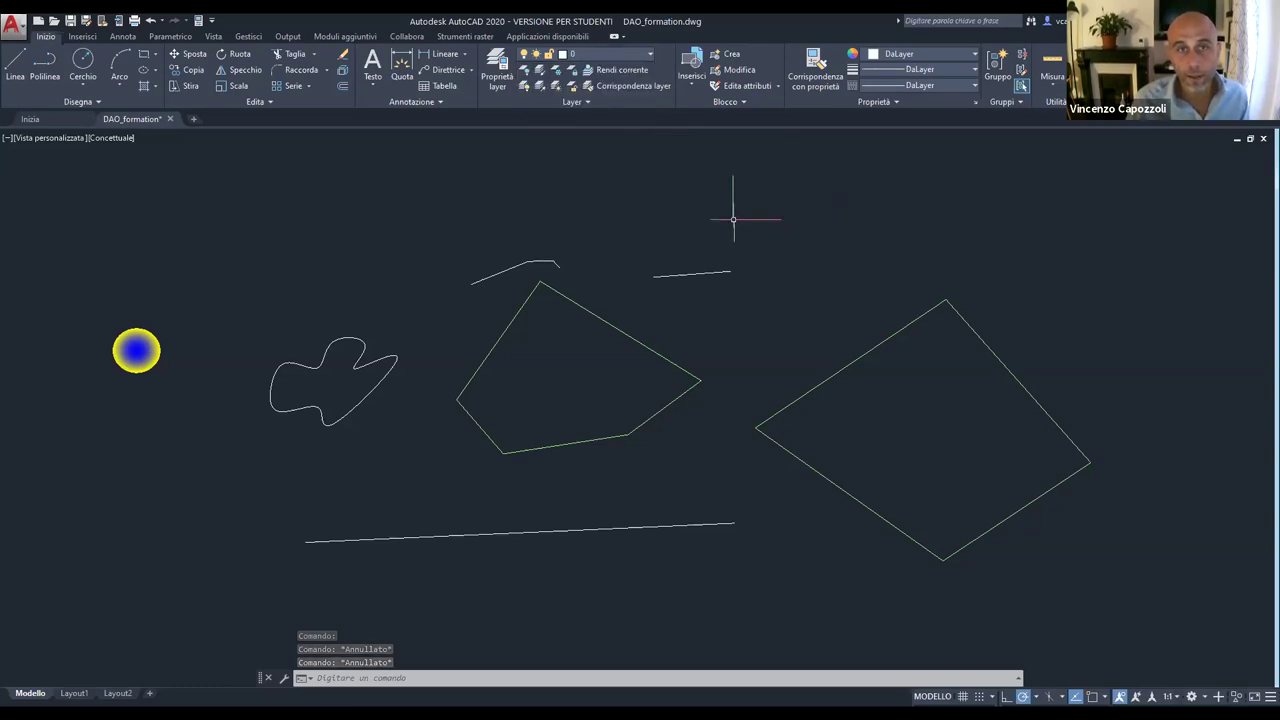
left_click(358, 347)
key("Escape")
left_click(345, 341)
key("Escape")
left_click(479, 278)
key("Escape")
left_click(506, 328)
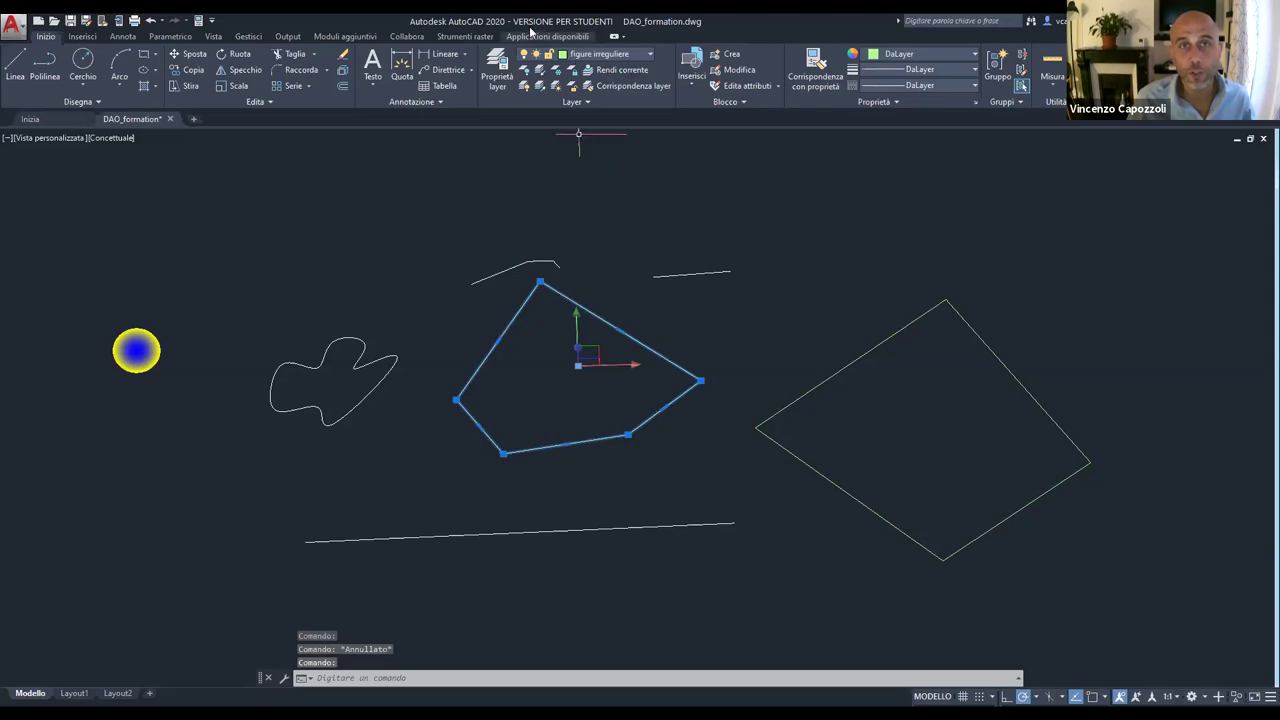
key("Escape")
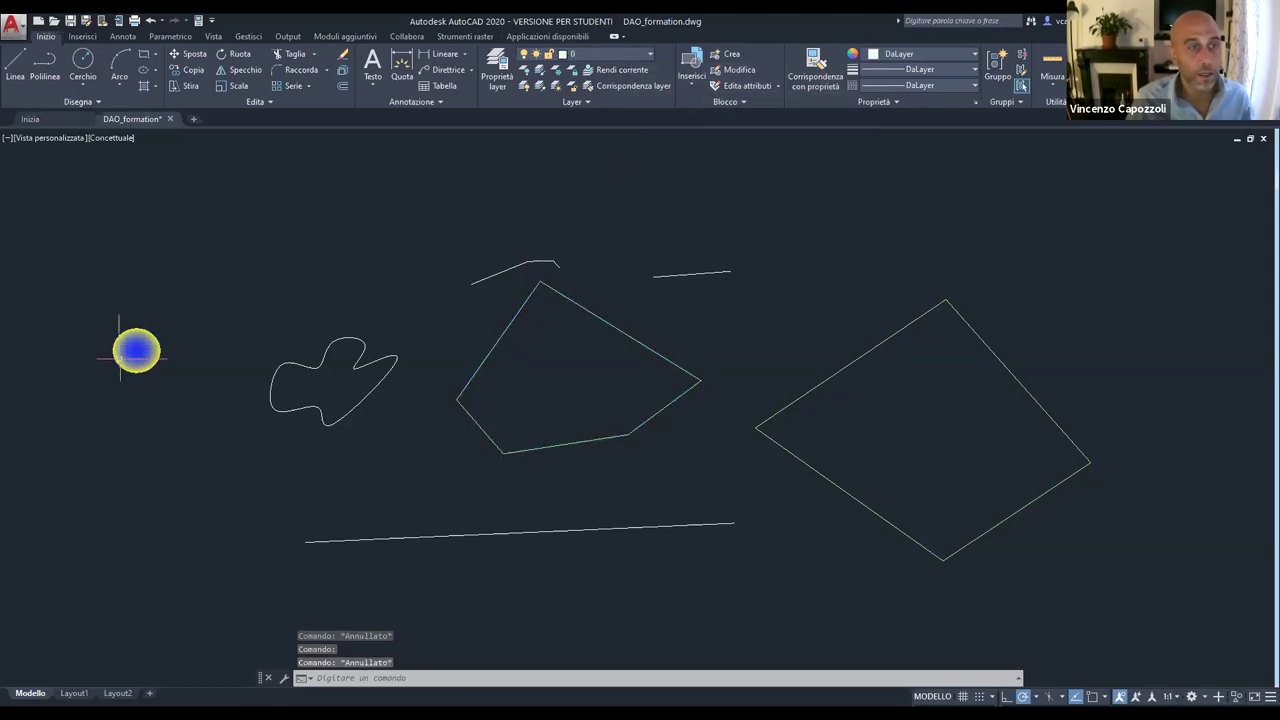
Delete the gradient hatch filling the circle.
left_click(136, 350)
left_click(136, 350)
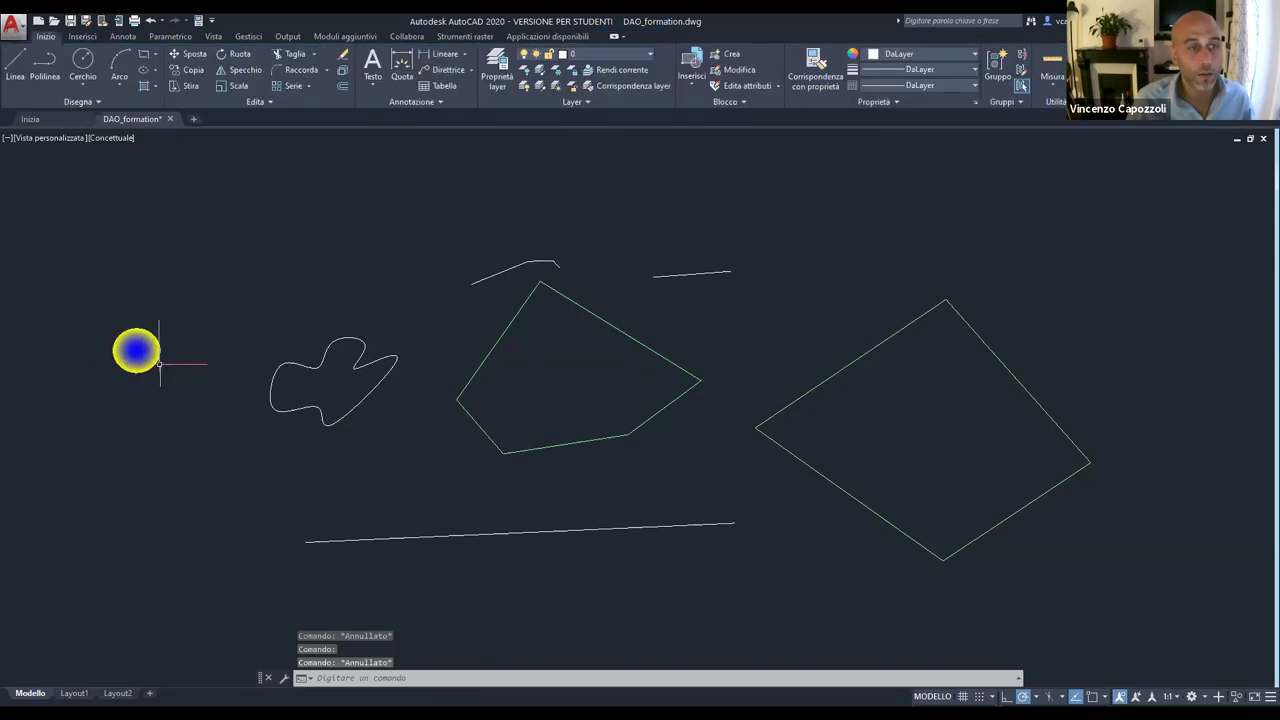
key("Delete")
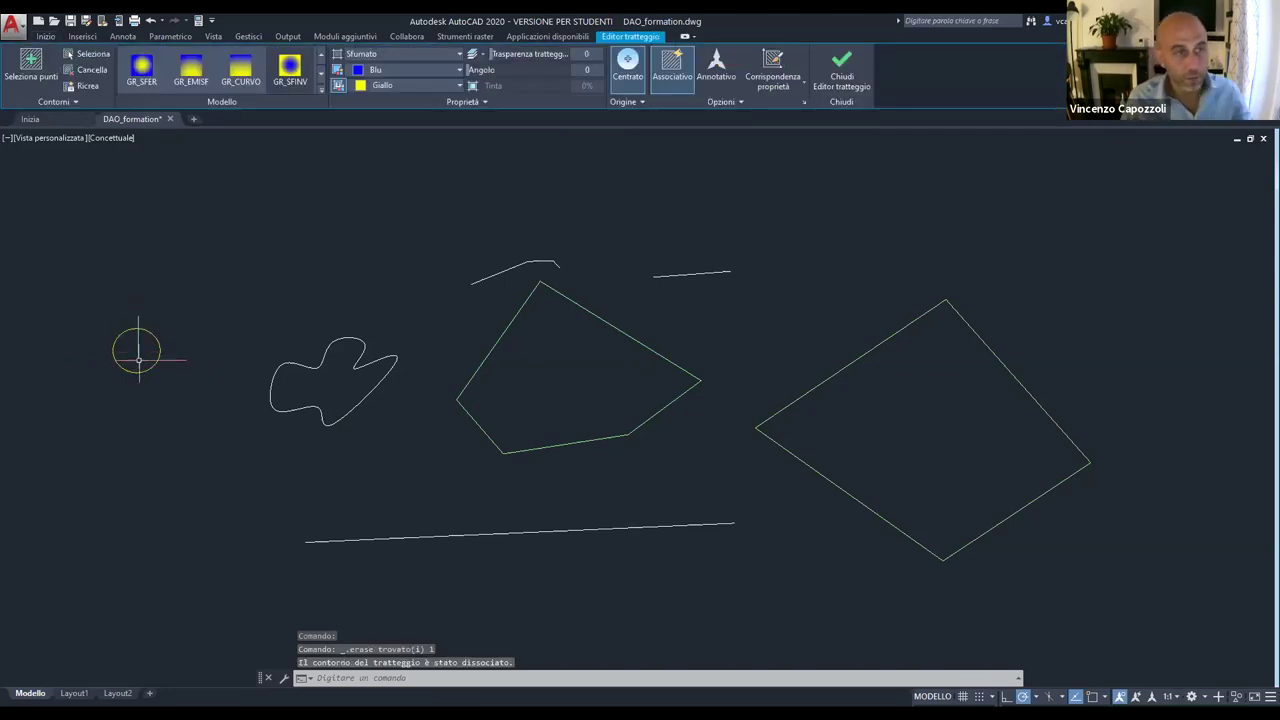
Change the circle outline's colour from 248,215,49 to ByLayer so it shows red.
left_click(152, 367)
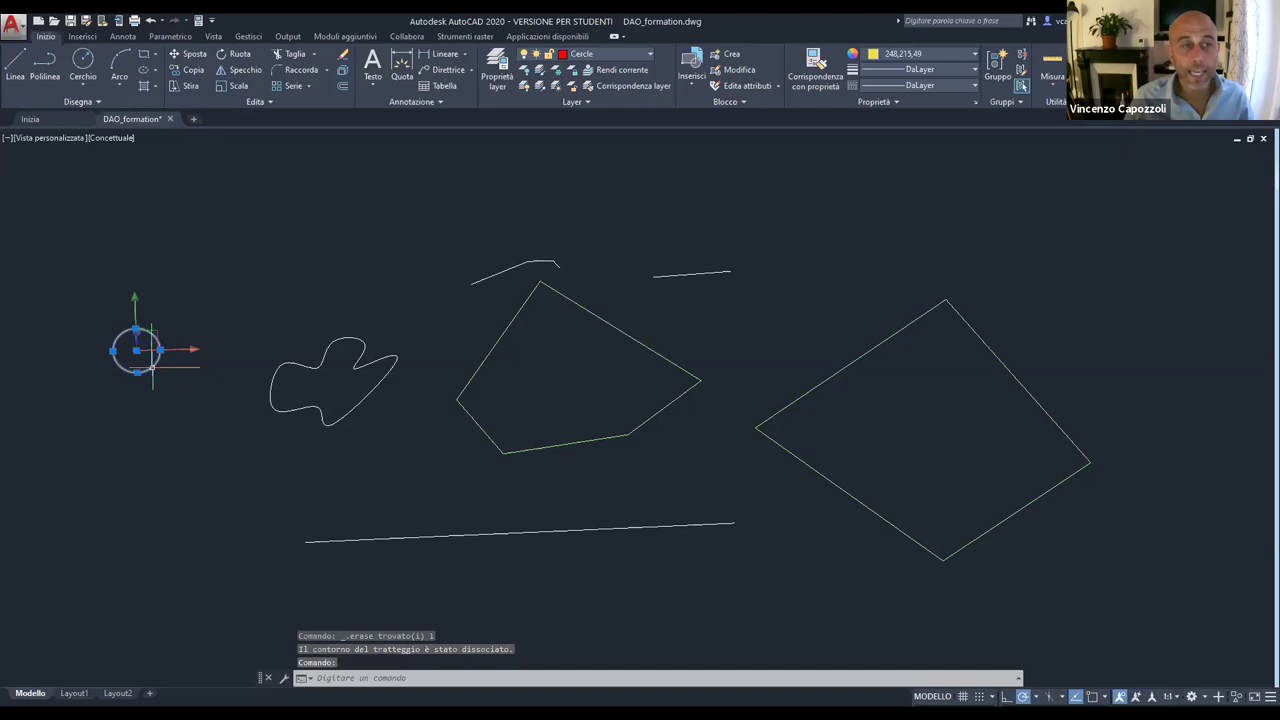
key("Escape")
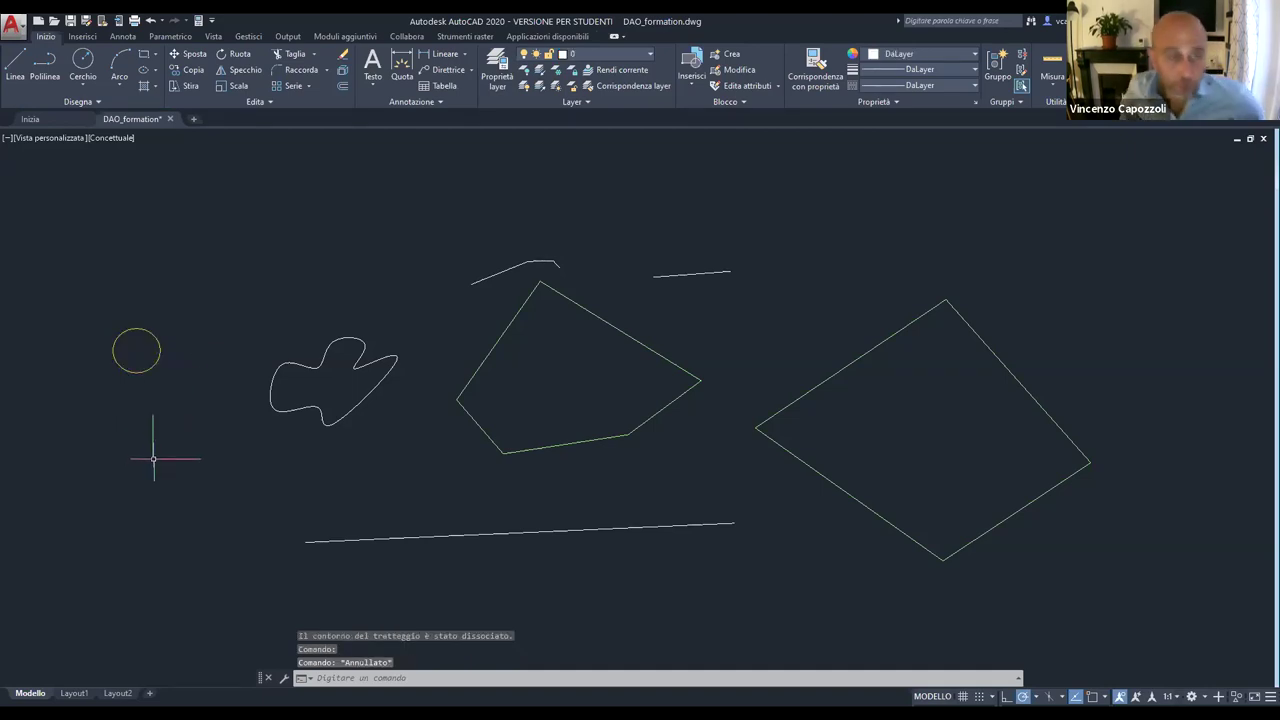
left_click(147, 372)
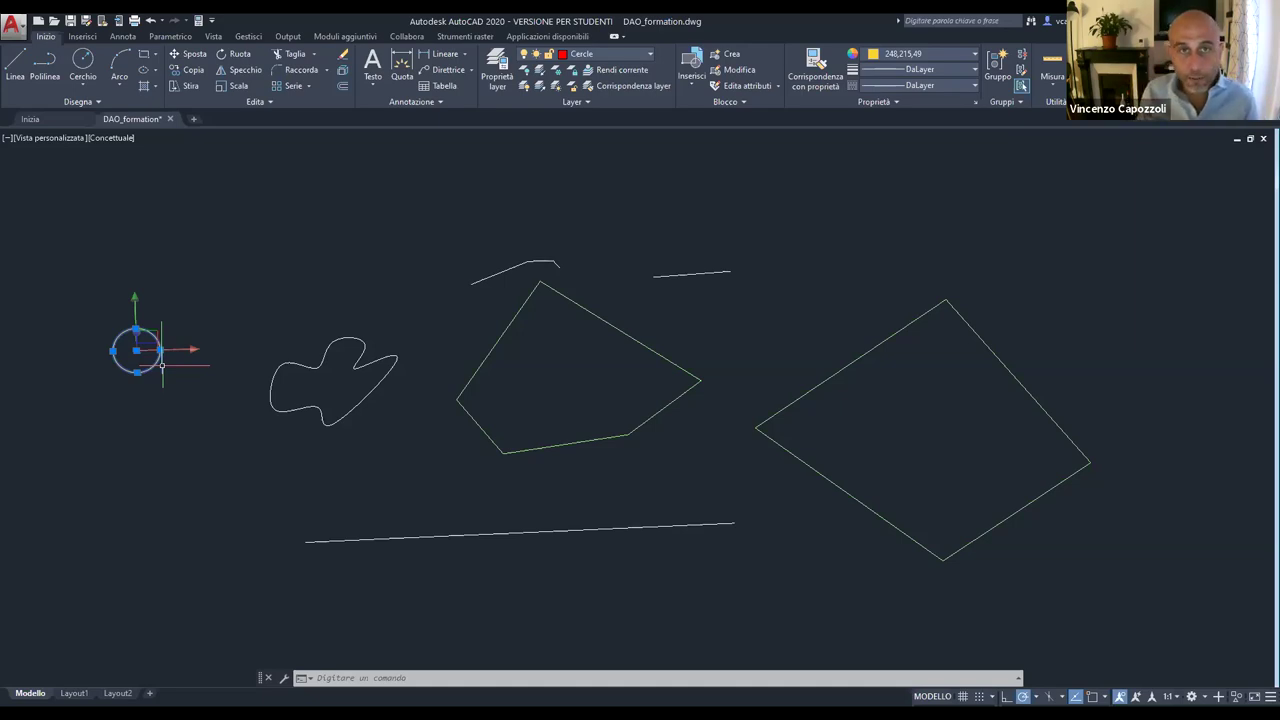
key("Escape")
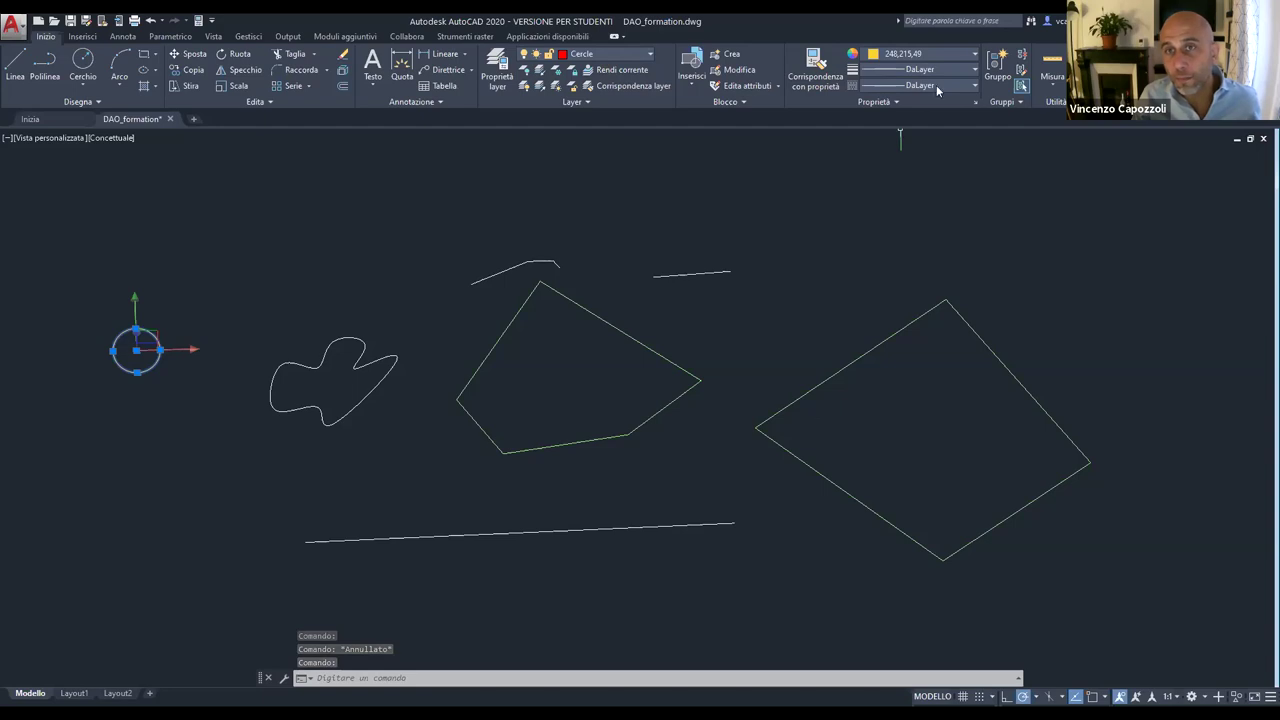
left_click(975, 55)
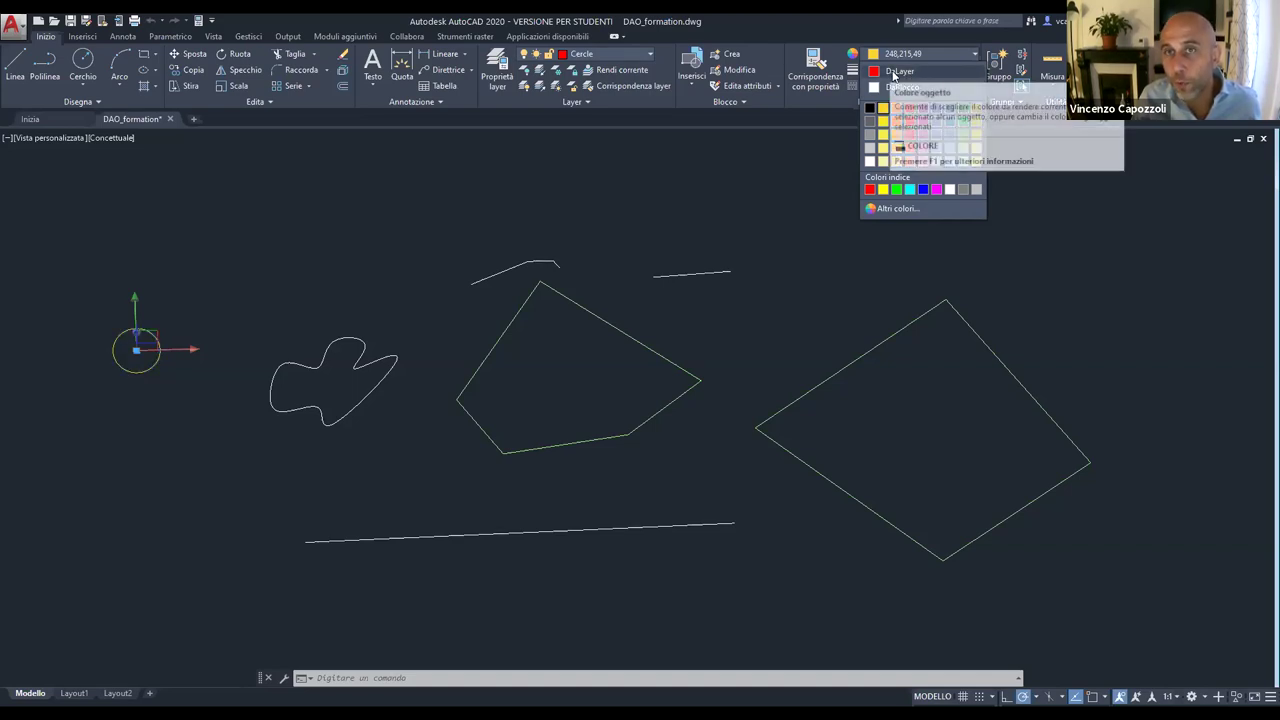
left_click(300, 277)
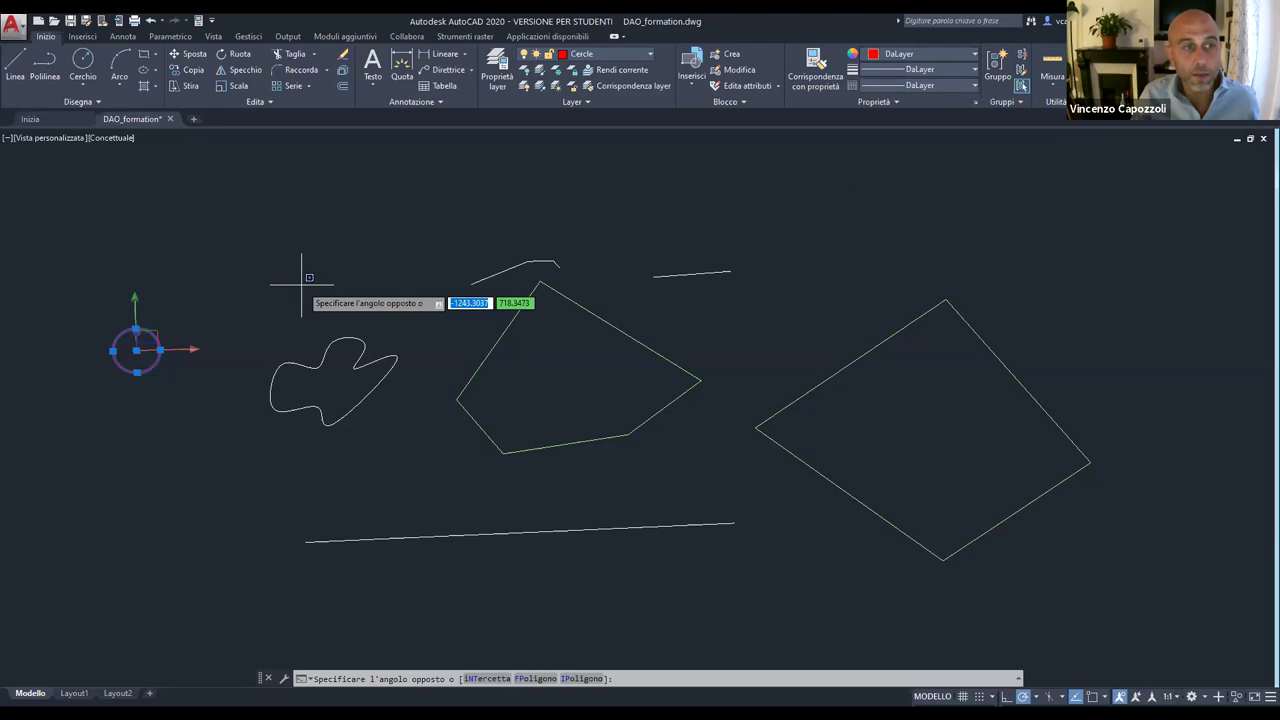
key("Escape")
key("Escape")
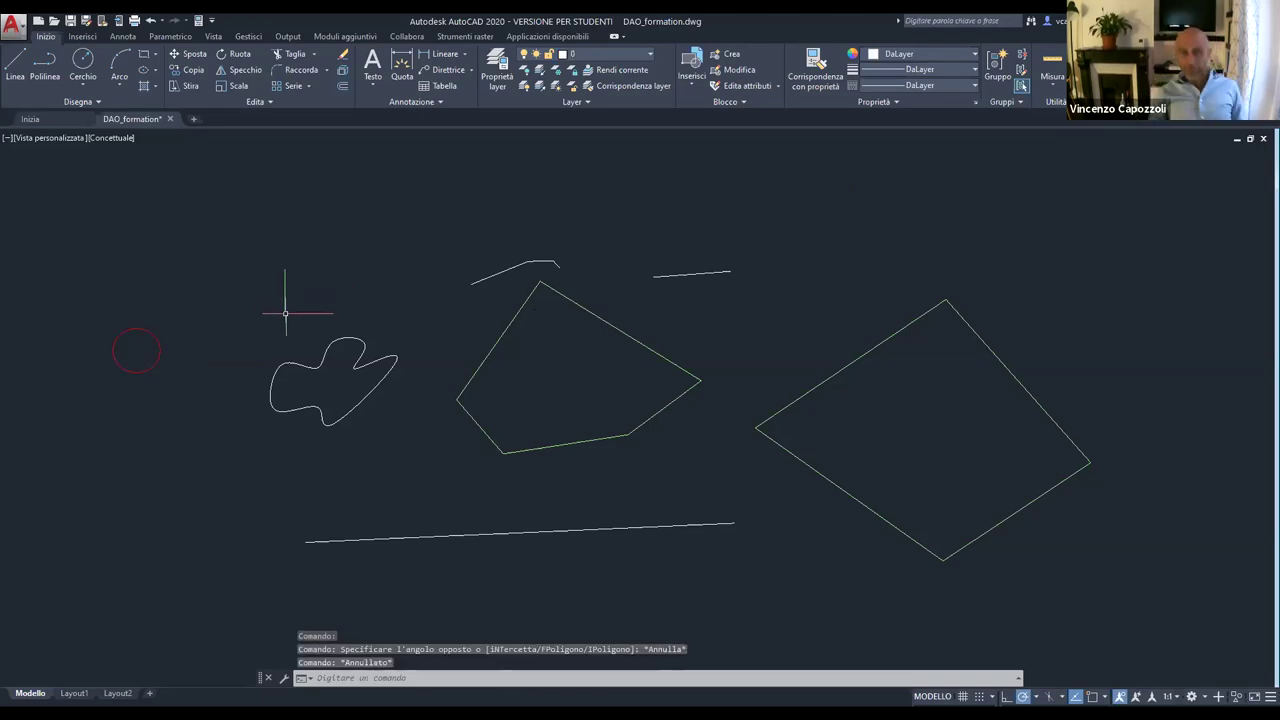